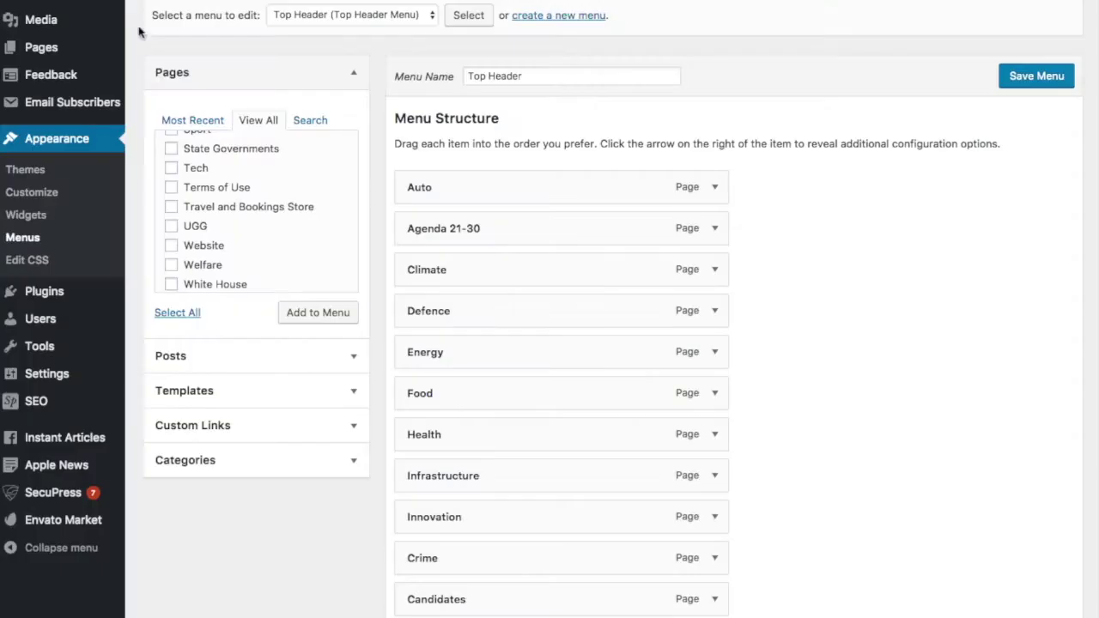
Add a new page, leaving the menu editor without saving, and set its template to Pagebuilder + latest articles + pagination
mouse_move(123, 32)
mouse_move(43, 3)
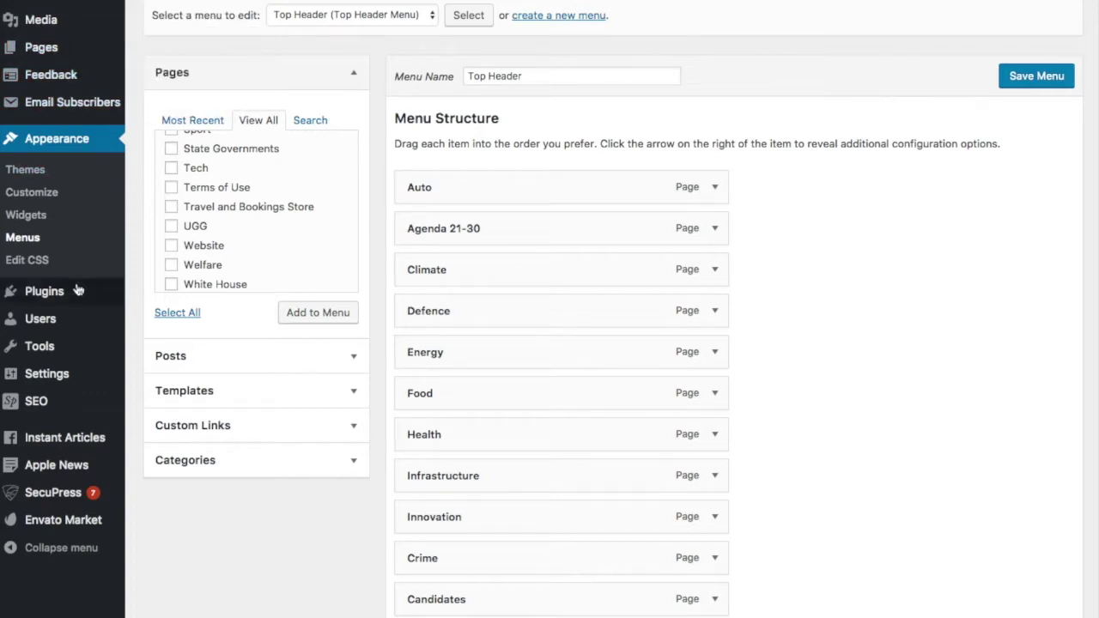
mouse_move(61, 45)
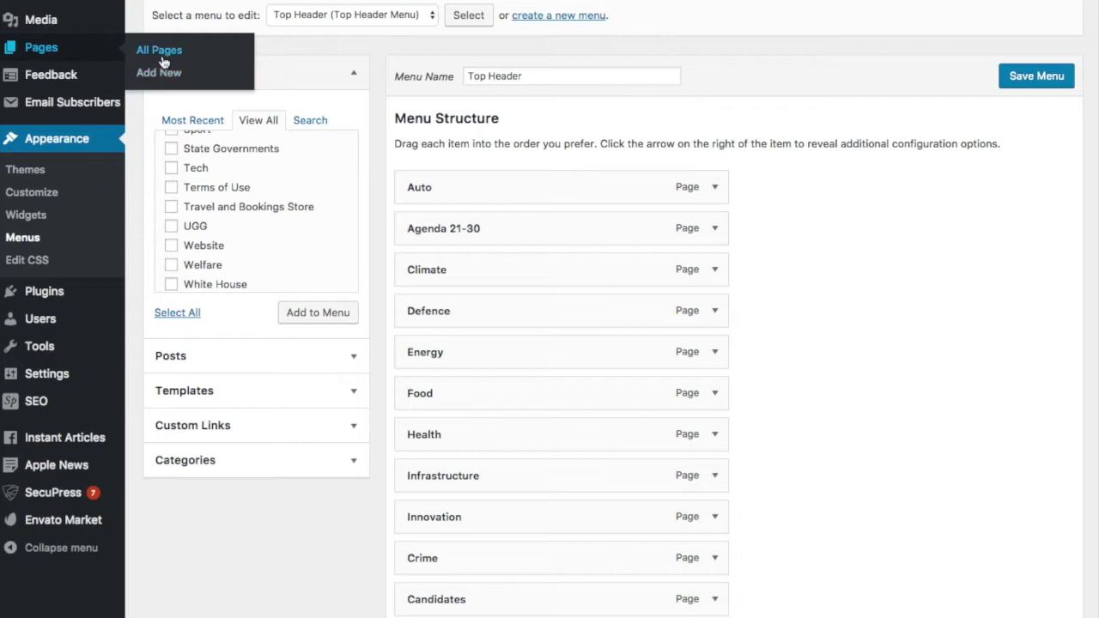
left_click(162, 74)
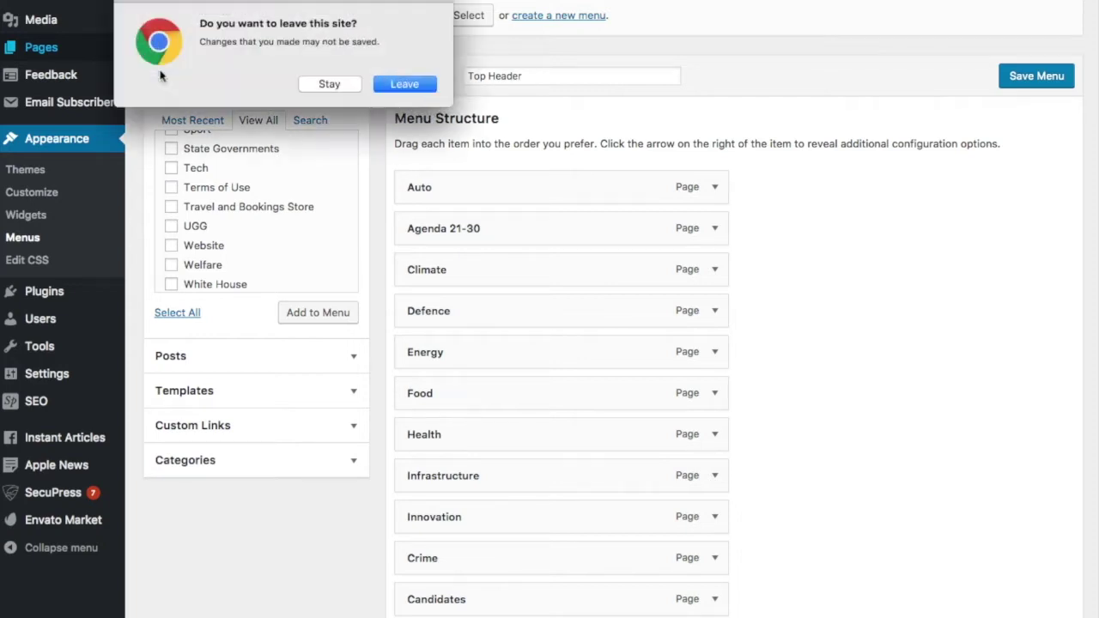
left_click(419, 88)
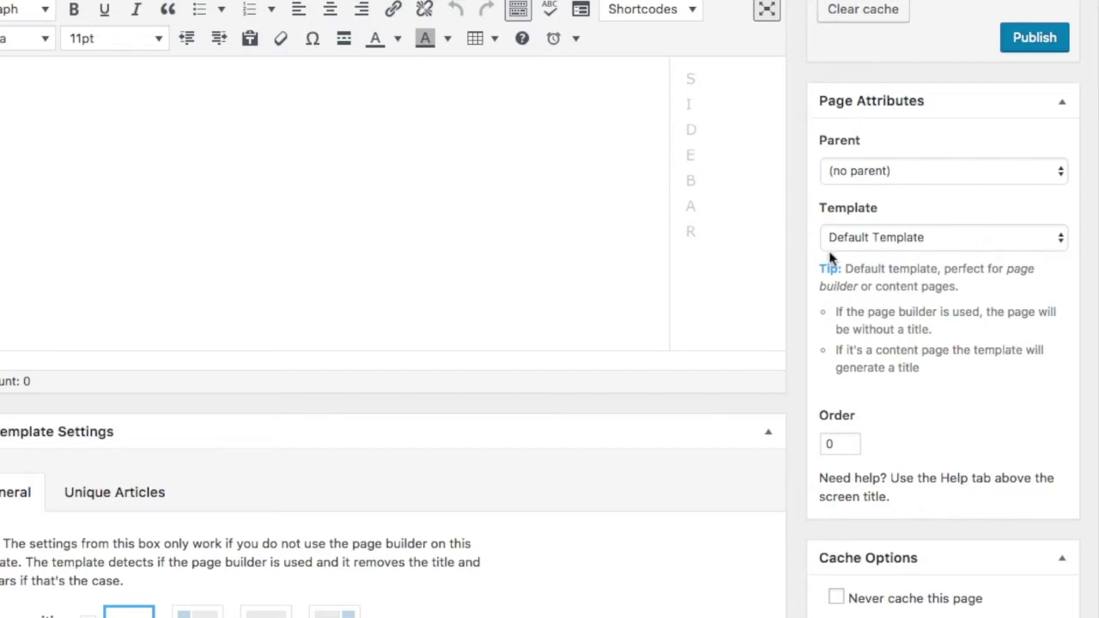
left_click(1062, 243)
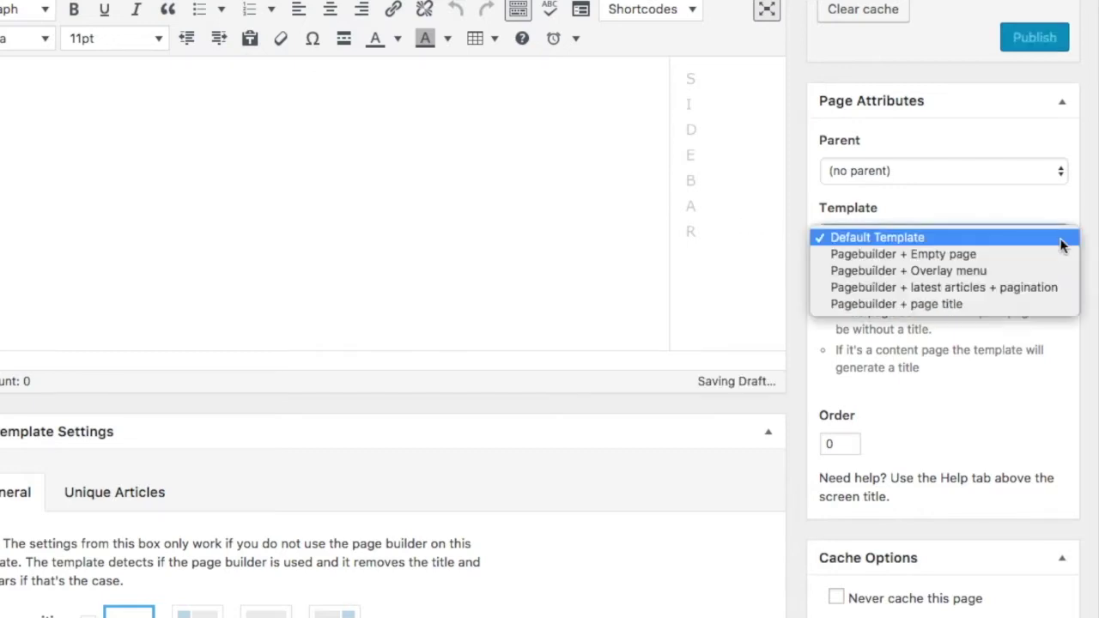
left_click(1050, 290)
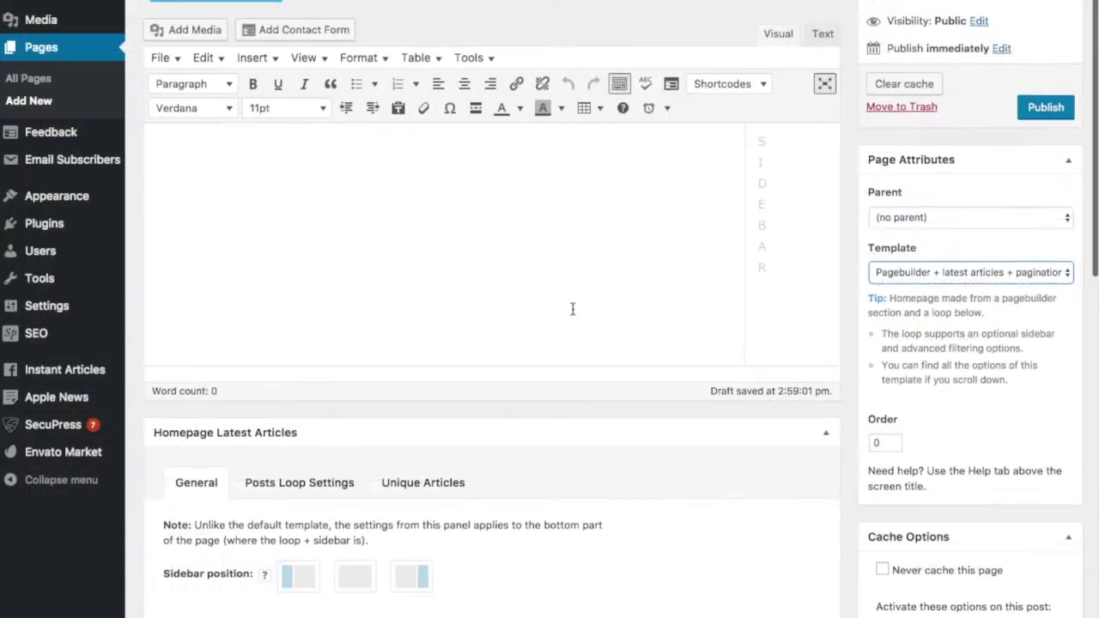
Choose the M10 layout for the posts loop of the homepage's latest articles
scroll(495, 243, "down", 3)
scroll(573, 314, "down", 5)
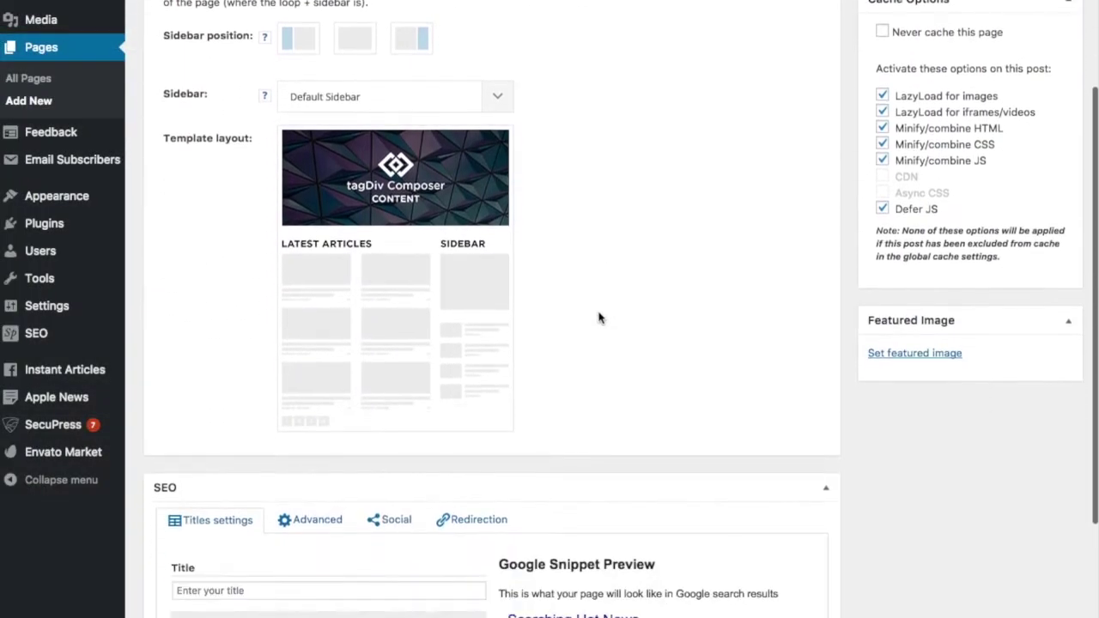
scroll(599, 316, "up", 3)
scroll(605, 320, "up", 2)
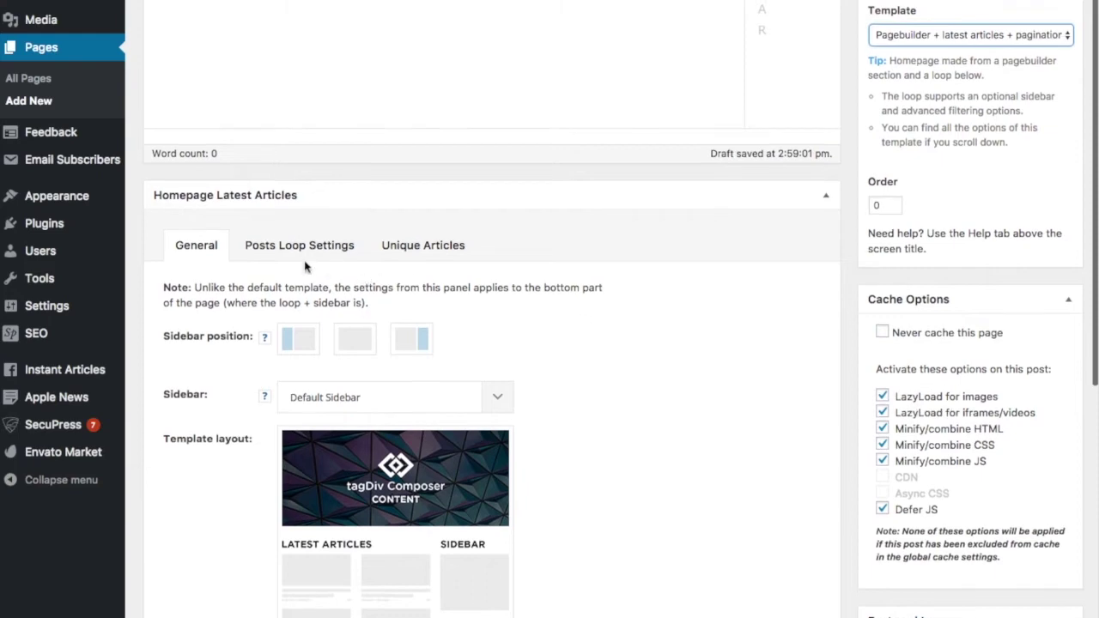
left_click(330, 246)
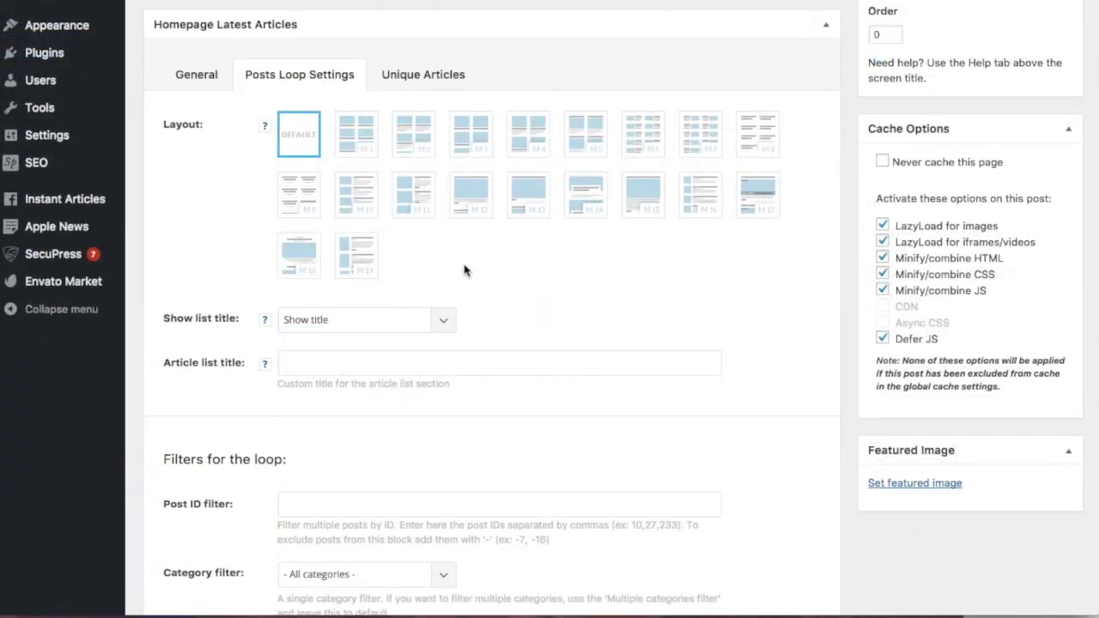
left_click(369, 199)
Set the limit post number of the loop to 12
scroll(508, 249, "down", 3)
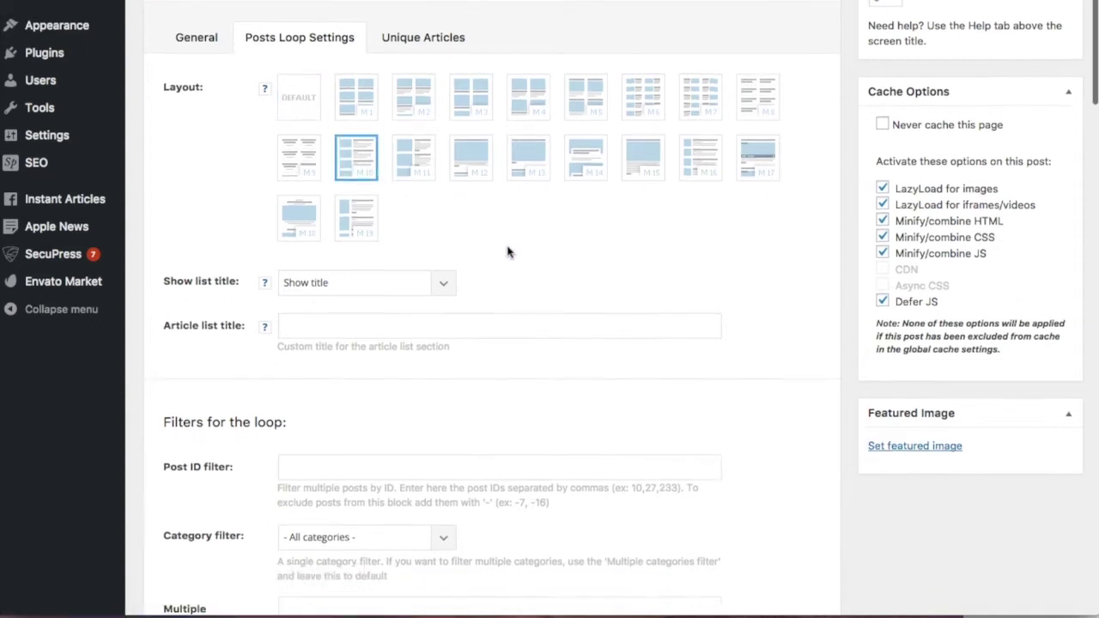
scroll(507, 247, "down", 5)
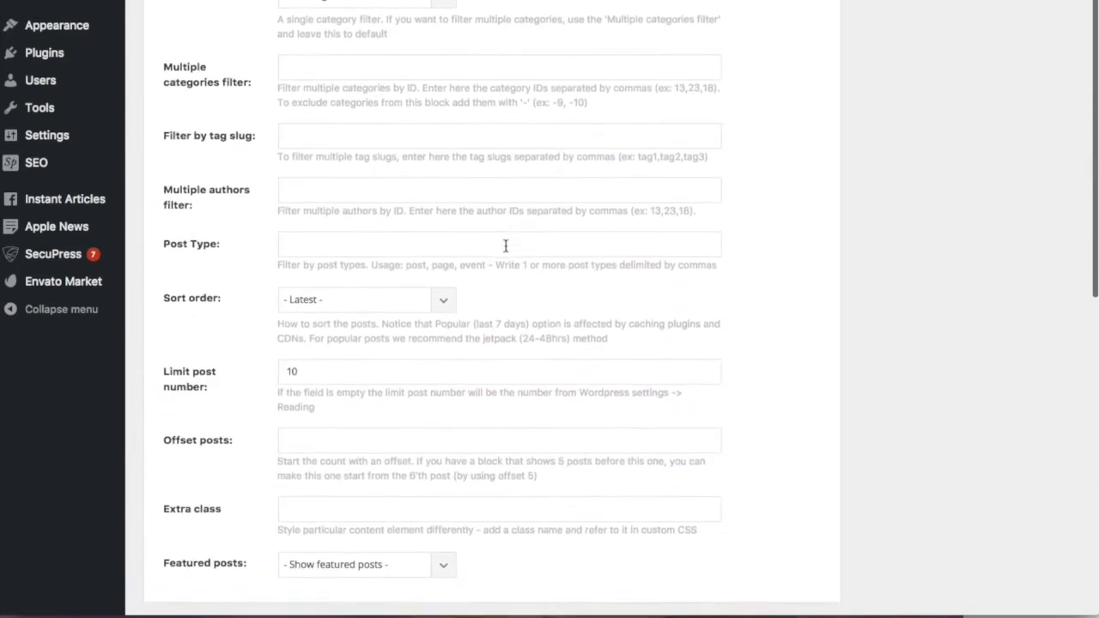
scroll(496, 256, "down", 2)
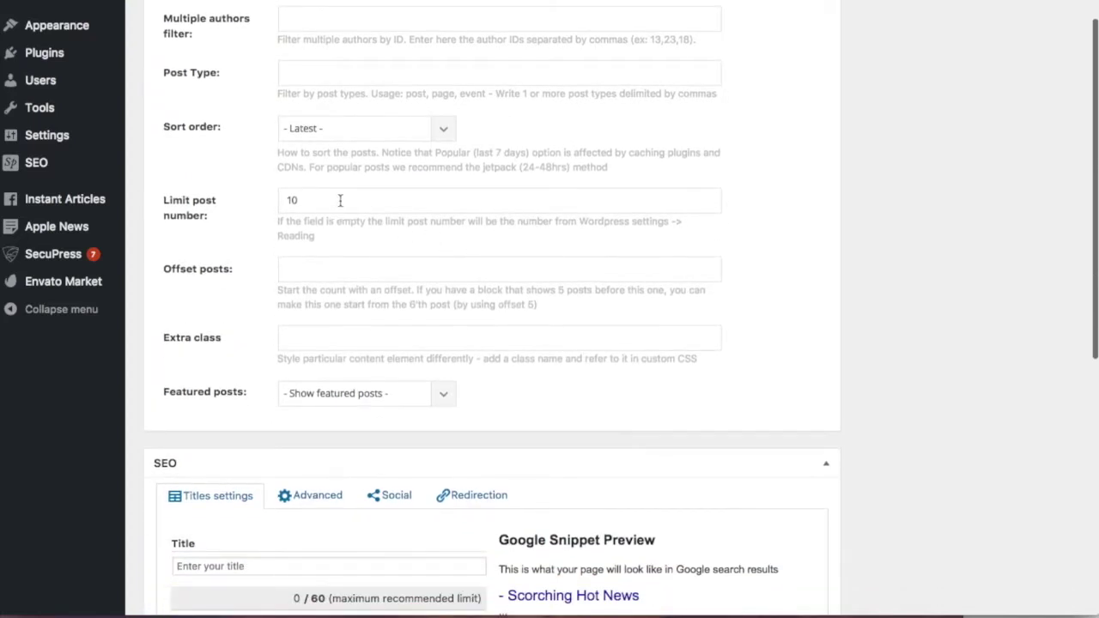
key("BackSpace")
key("BackSpace")
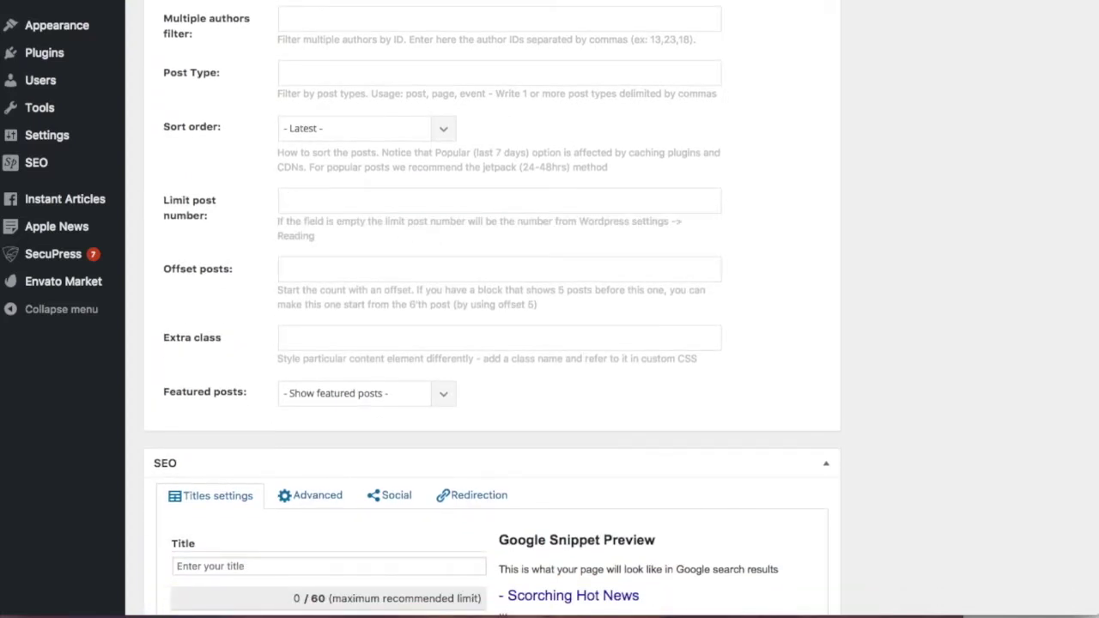
type("12")
left_click(339, 224)
Examine the available category filter choices and the other filter and layout settings of the posts loop
scroll(460, 179, "up", 3)
scroll(456, 175, "up", 2)
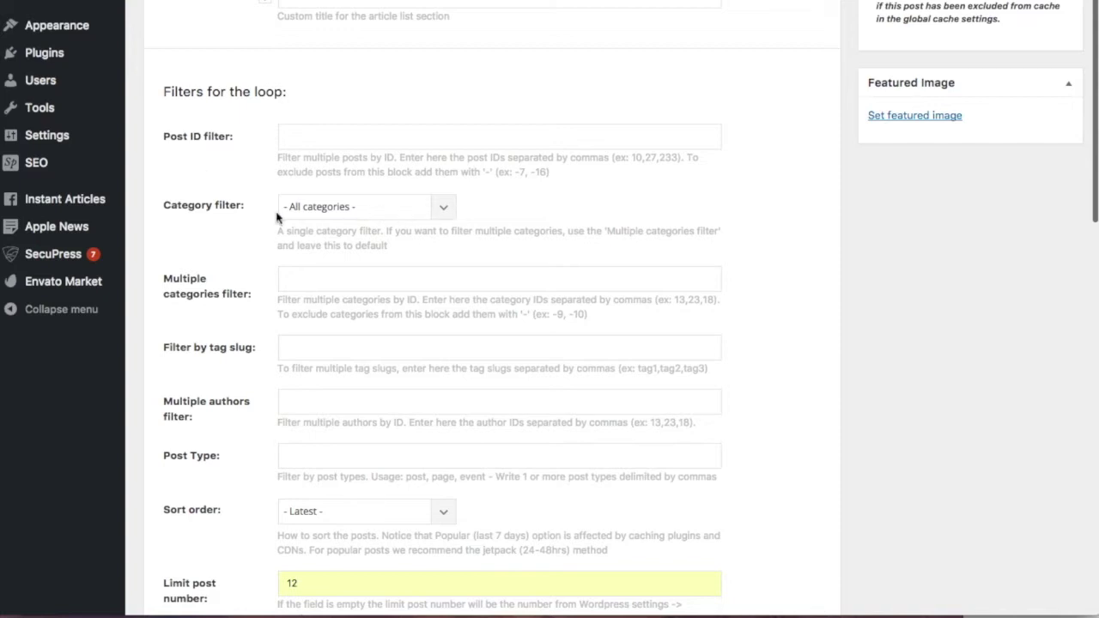
left_click(442, 215)
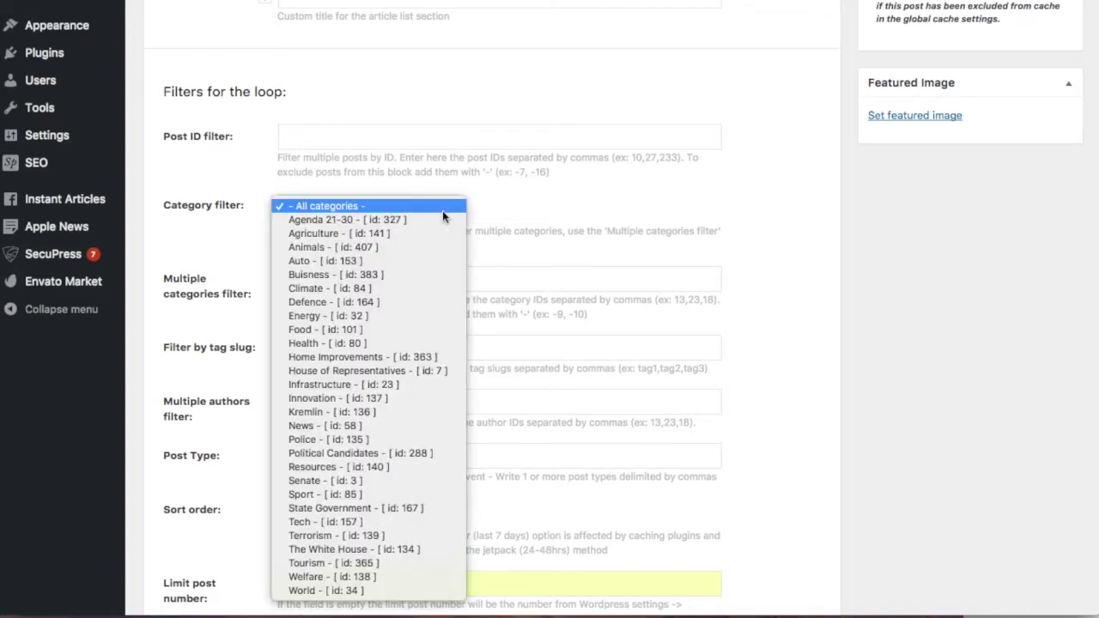
left_click(442, 215)
scroll(432, 272, "down", 1)
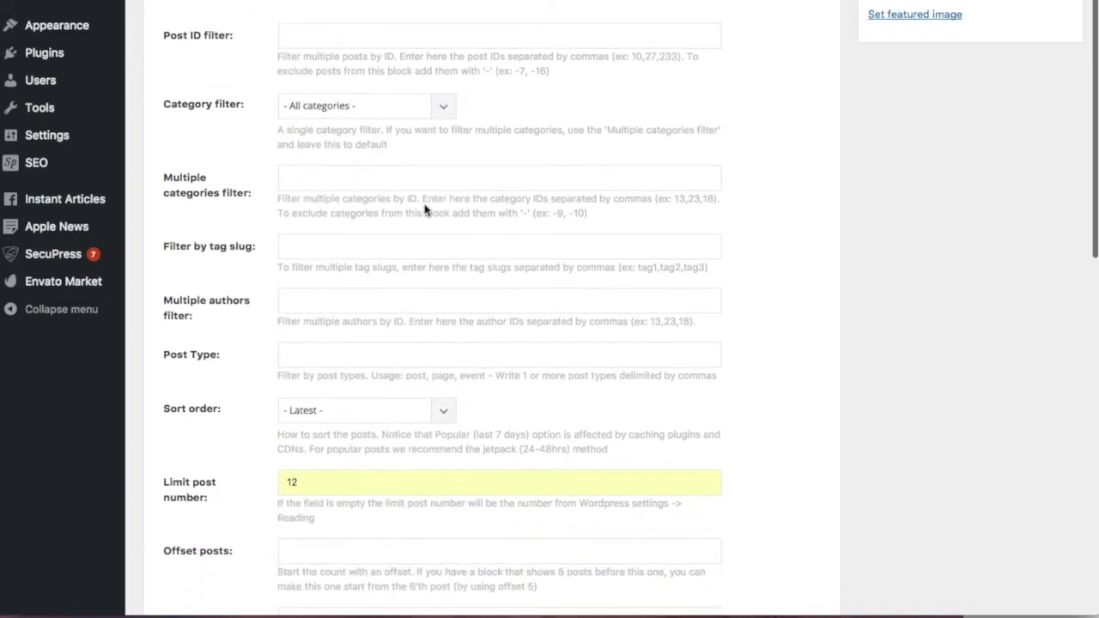
left_click(442, 108)
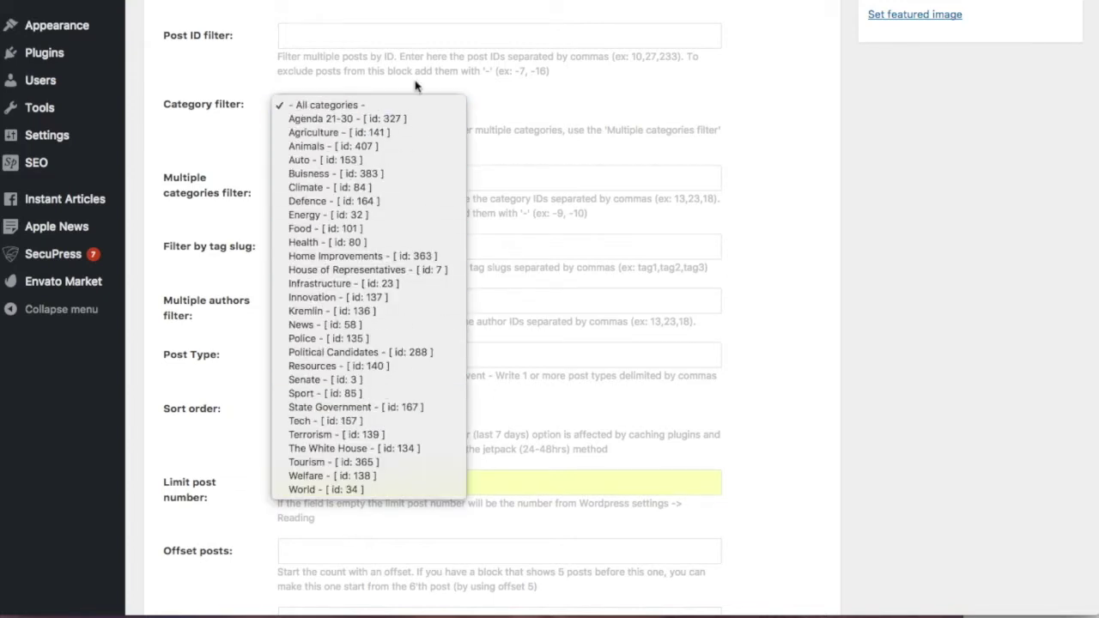
left_click(545, 115)
scroll(545, 115, "up", 1)
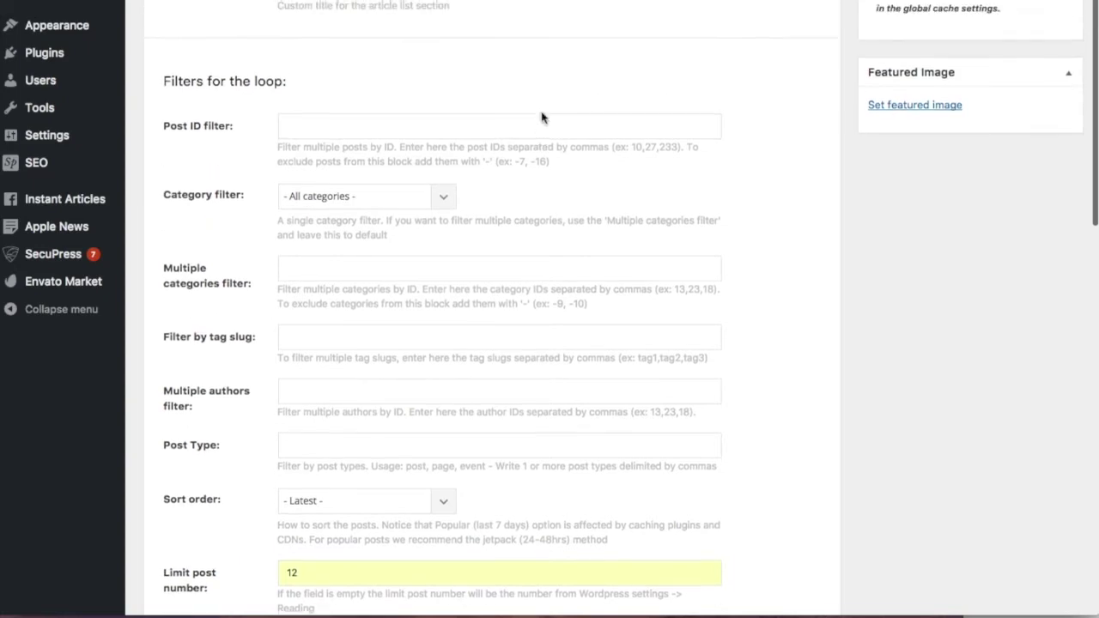
scroll(549, 180, "down", 1)
scroll(564, 275, "up", 1)
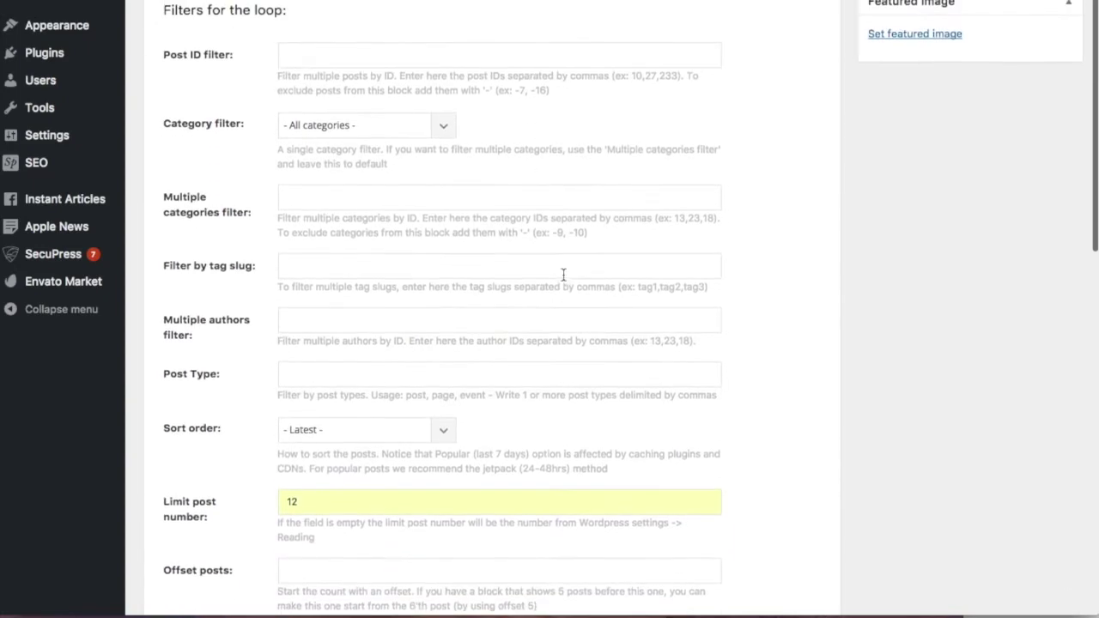
scroll(565, 274, "down", 2)
scroll(572, 255, "up", 6)
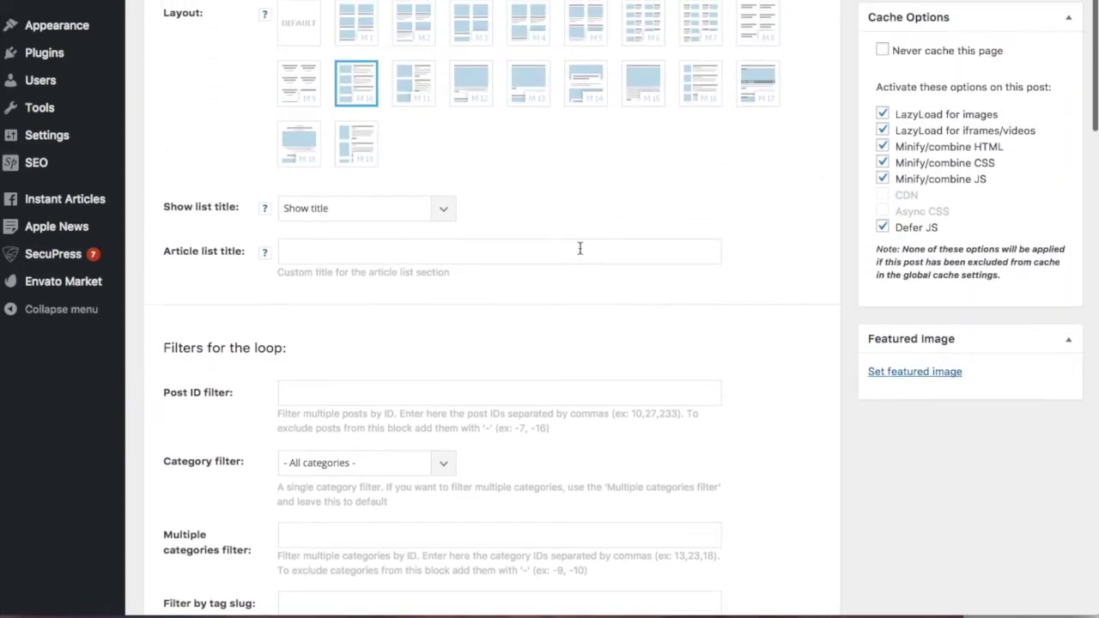
scroll(580, 254, "up", 2)
scroll(580, 253, "down", 2)
scroll(580, 253, "up", 2)
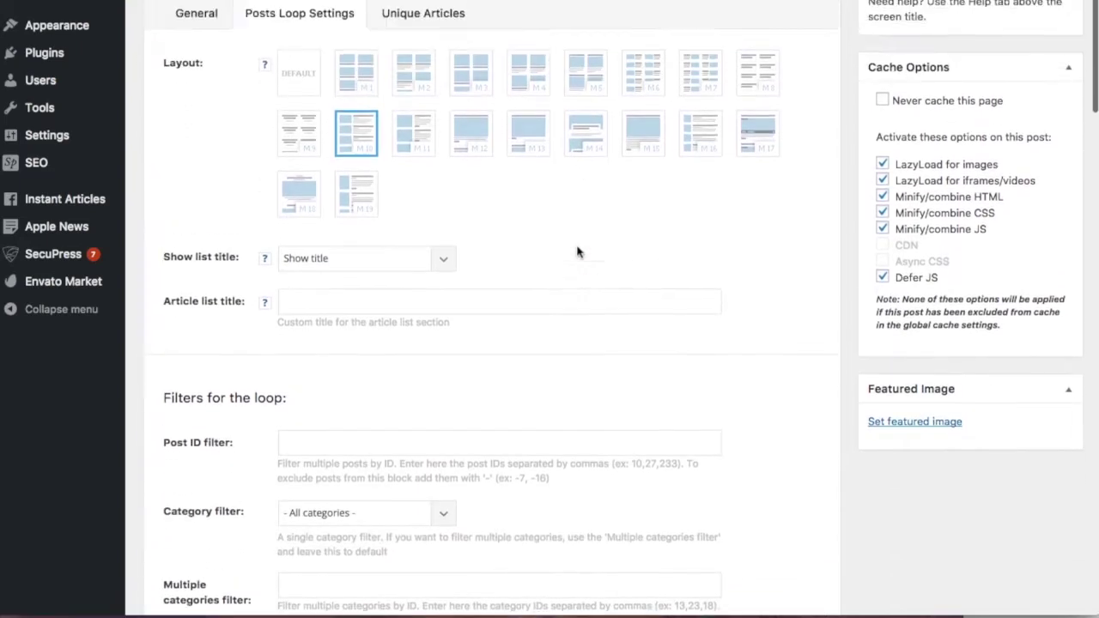
Open the page in tagDiv Composer, leaving the page editor without saving
scroll(580, 253, "up", 3)
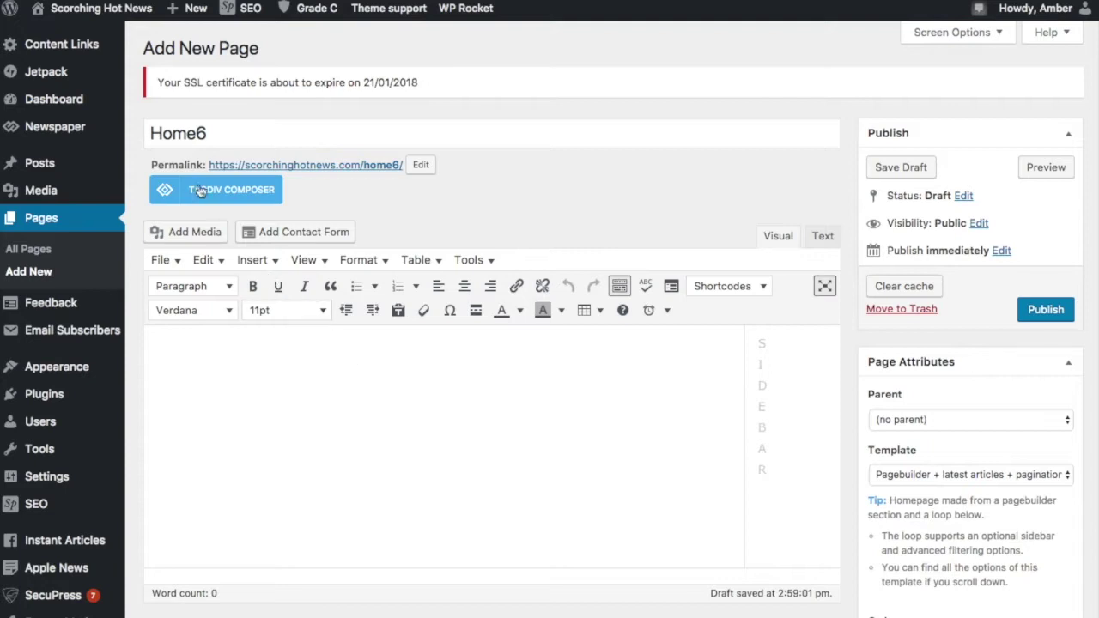
scroll(236, 191, "down", 1)
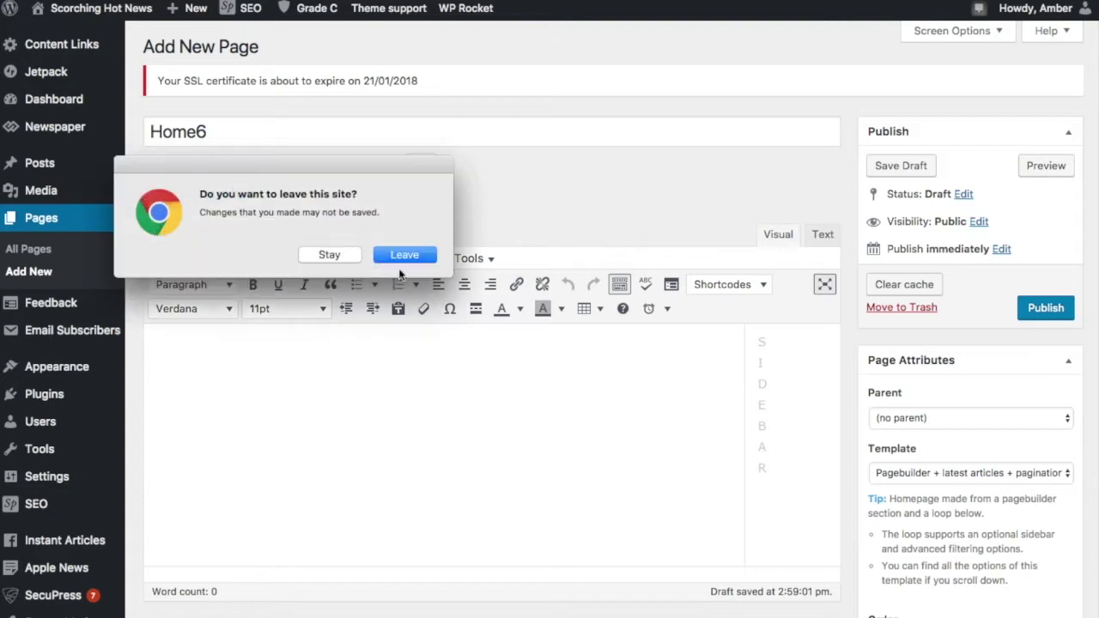
left_click(405, 256)
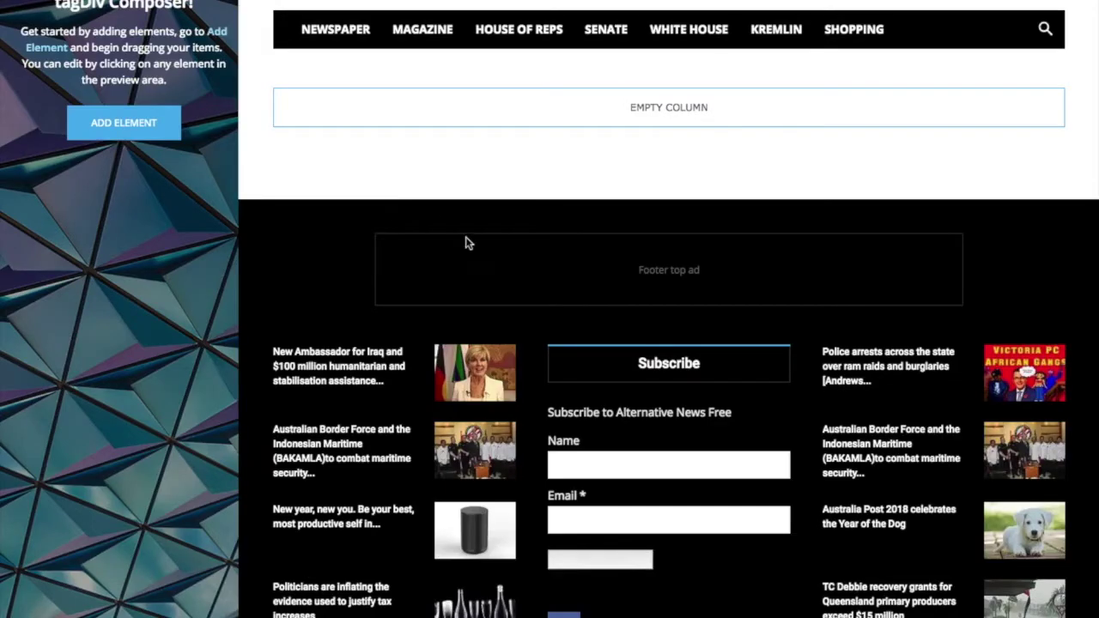
Add a Big Grid 11 element to the empty column of the page
scroll(790, 455, "down", 3)
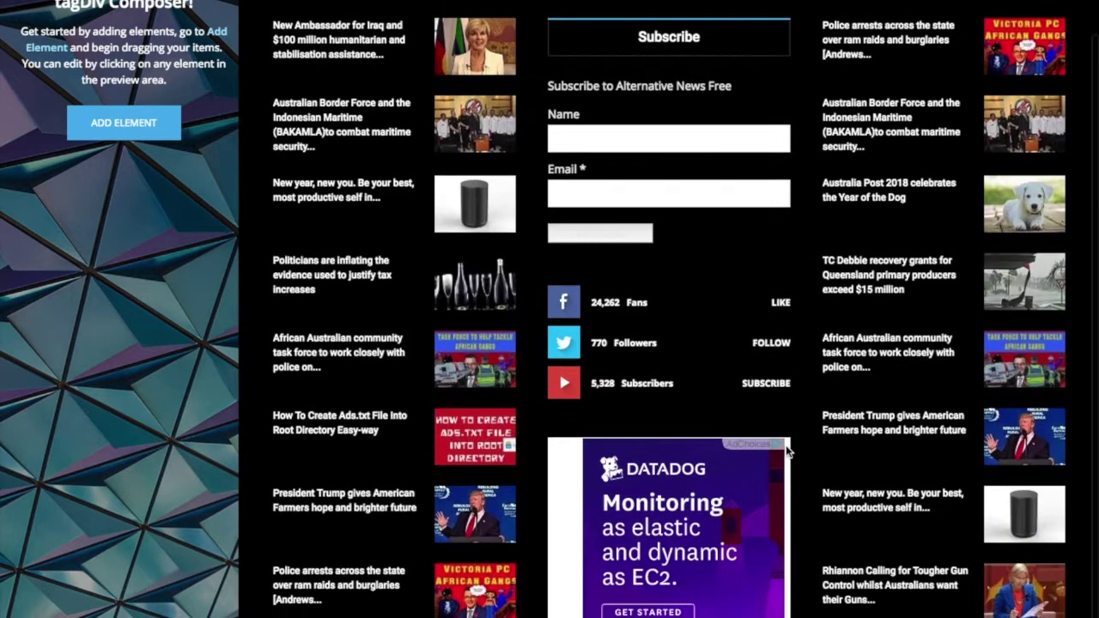
scroll(786, 449, "up", 5)
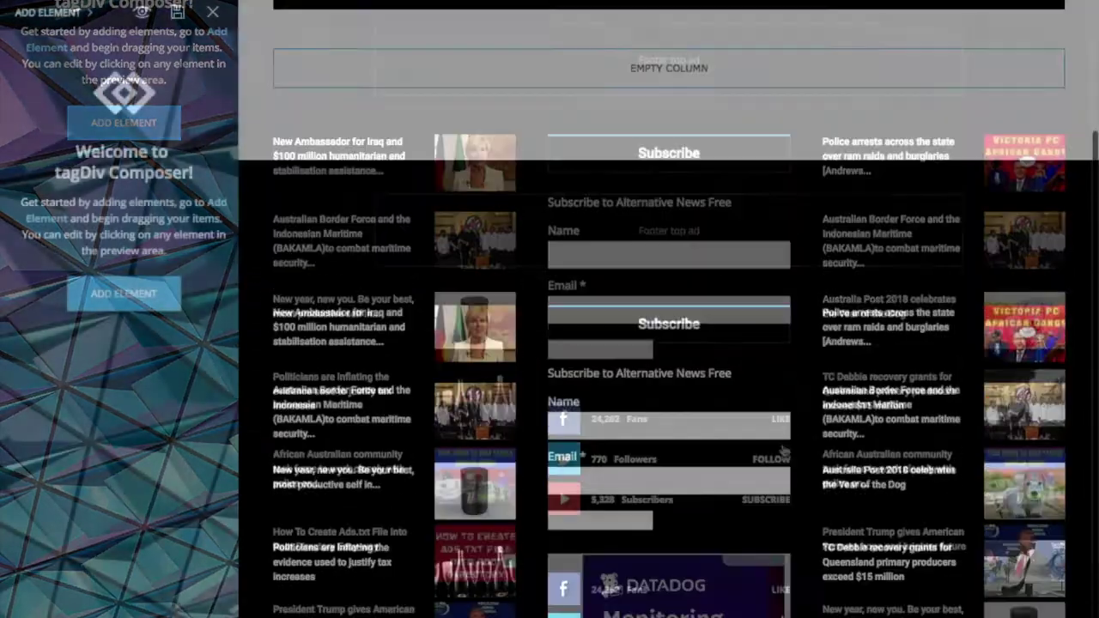
scroll(798, 584, "up", 2)
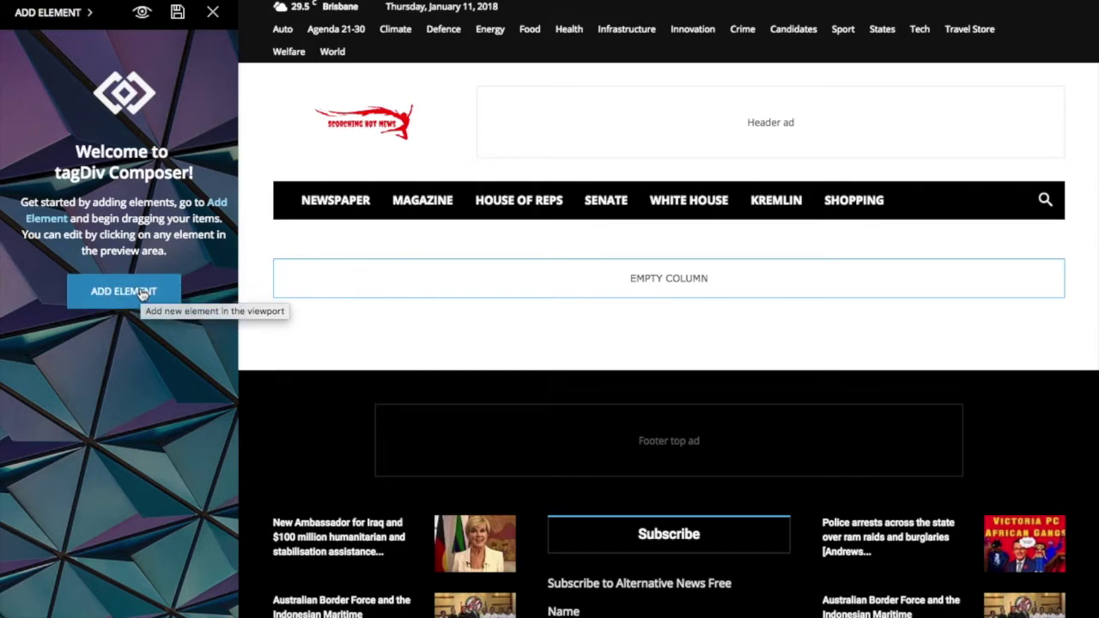
left_click(143, 294)
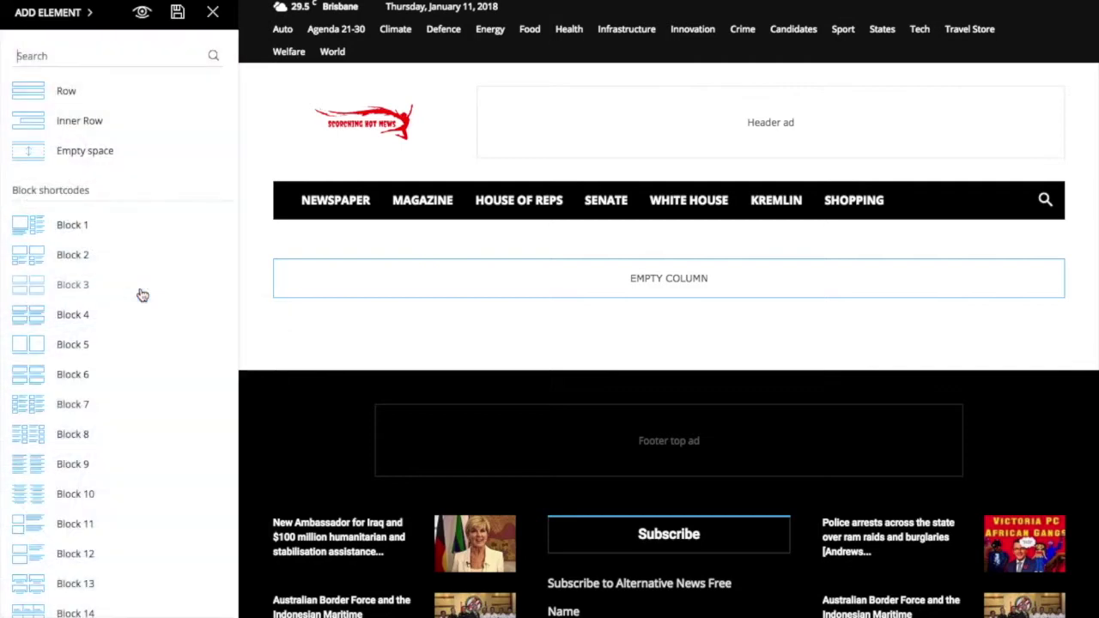
scroll(176, 294, "down", 2)
scroll(176, 294, "down", 8)
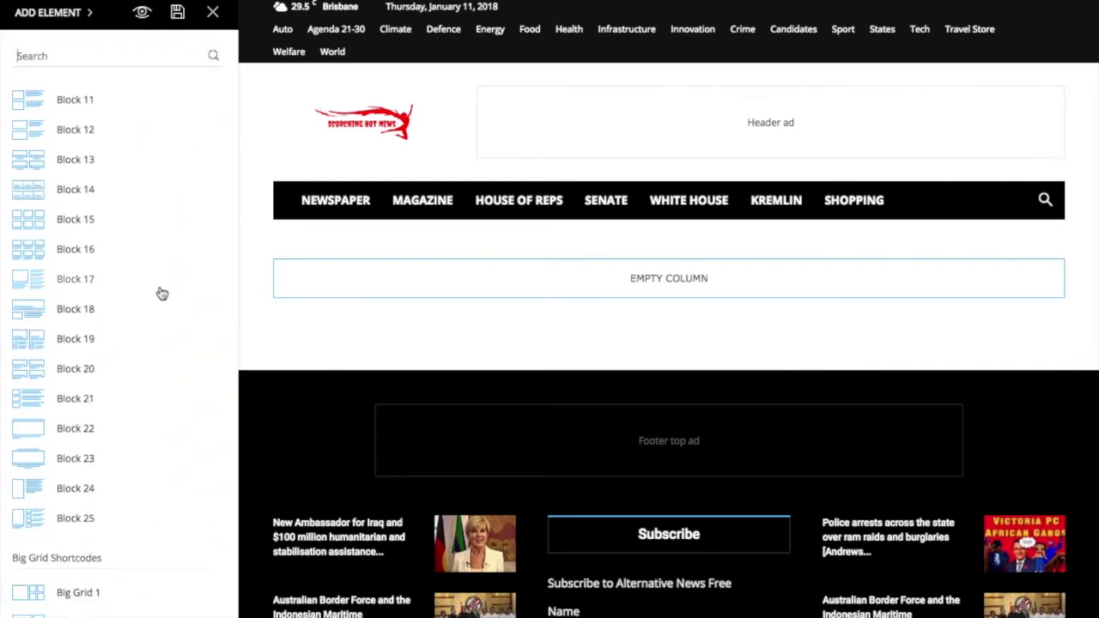
scroll(162, 293, "down", 5)
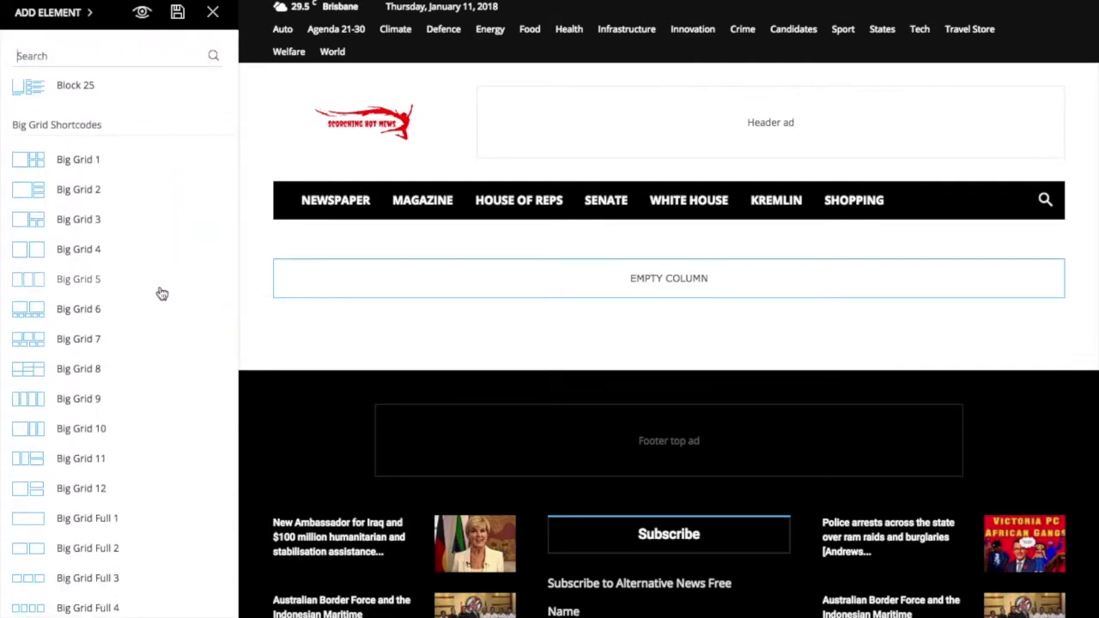
scroll(161, 294, "down", 1)
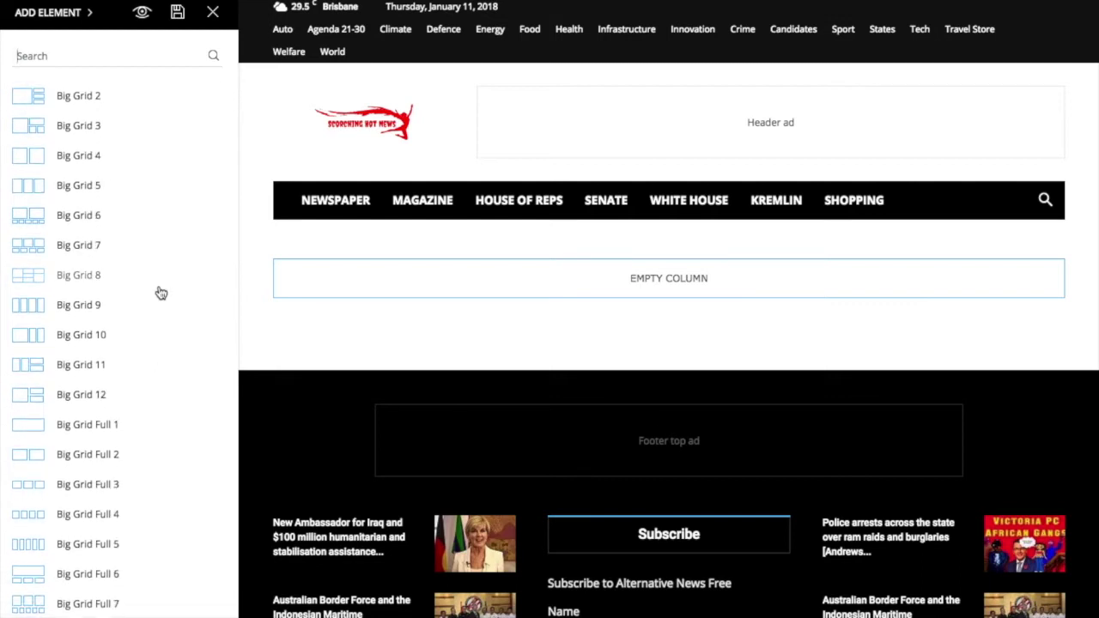
scroll(164, 294, "down", 1)
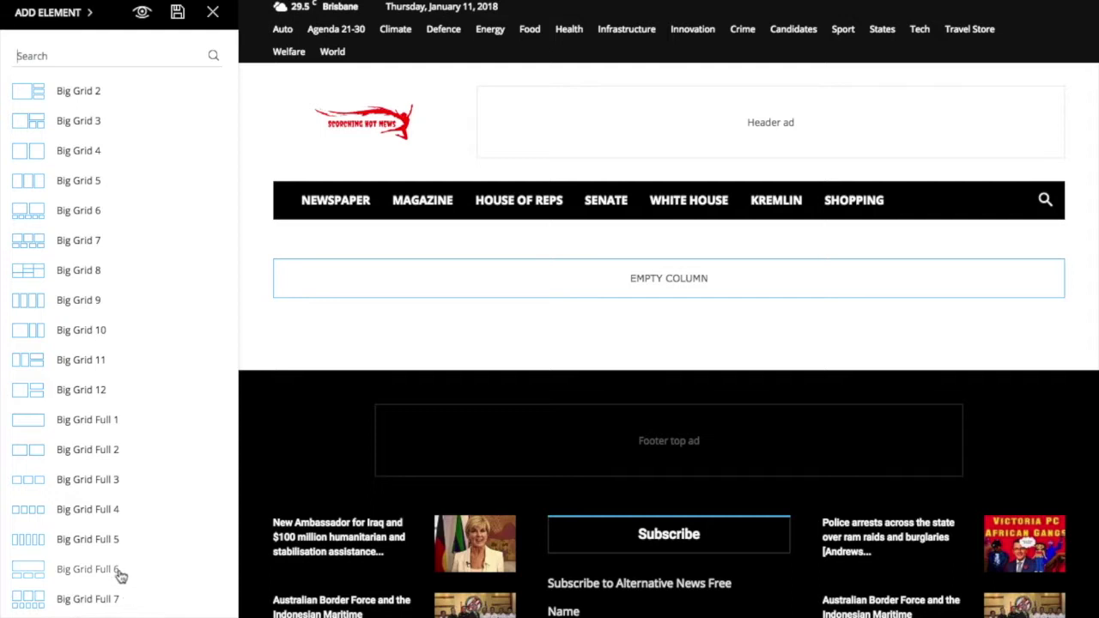
scroll(159, 578, "down", 2)
scroll(160, 579, "down", 1)
scroll(158, 579, "up", 4)
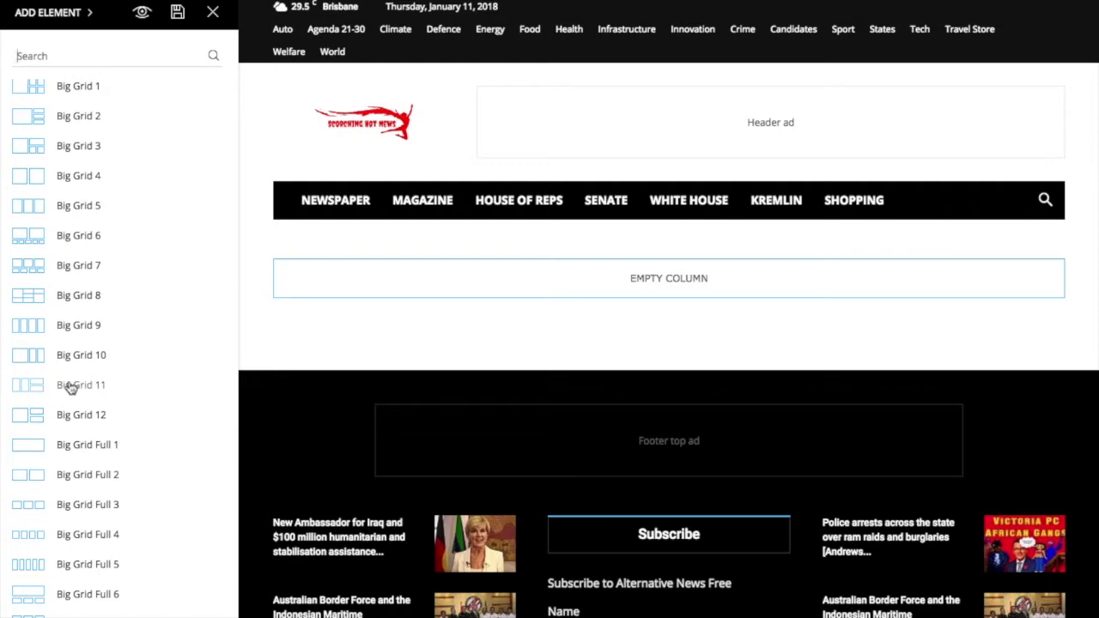
left_click_drag(71, 387, 555, 297)
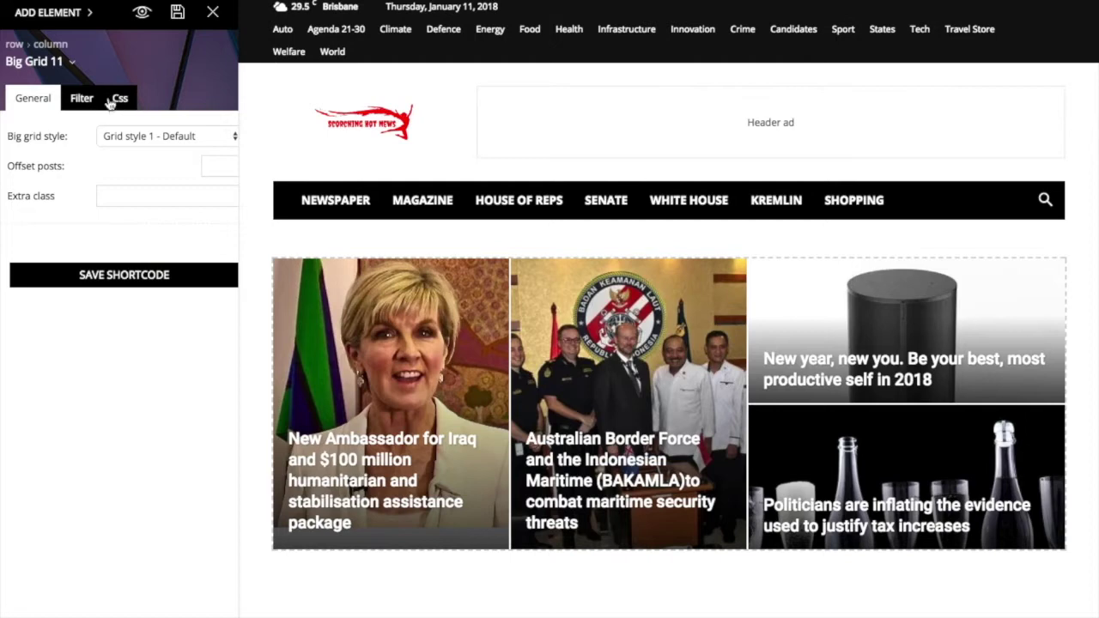
Try the Colours, Flat colours and Bottom box grid styles on the Big Grid 11, and return it to Grid style 1 - Default
left_click(236, 140)
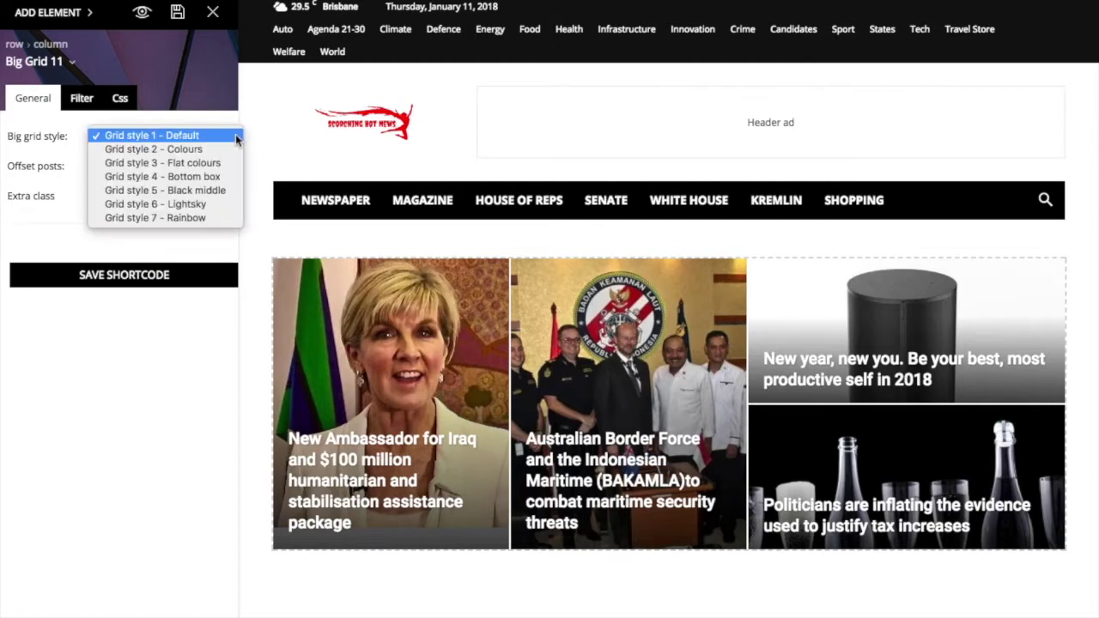
left_click(228, 149)
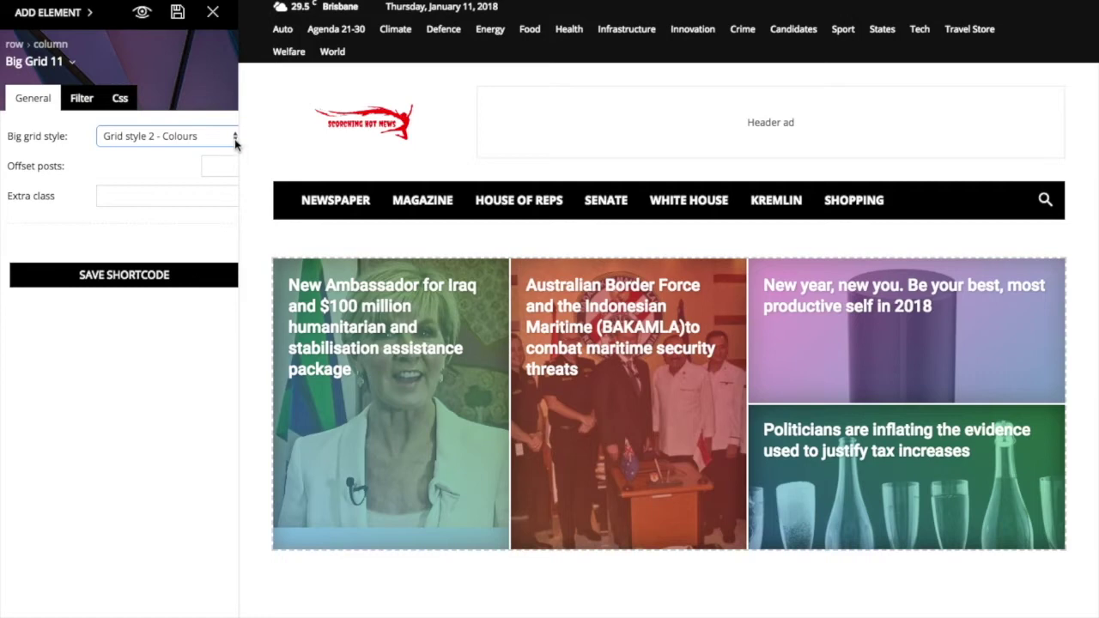
left_click(236, 139)
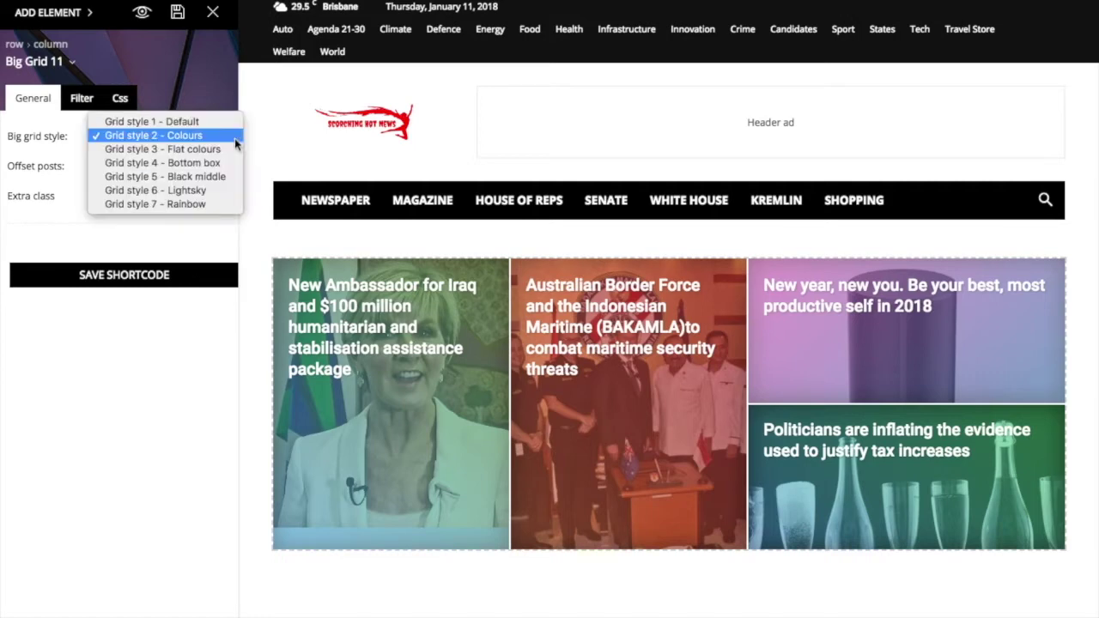
left_click(231, 148)
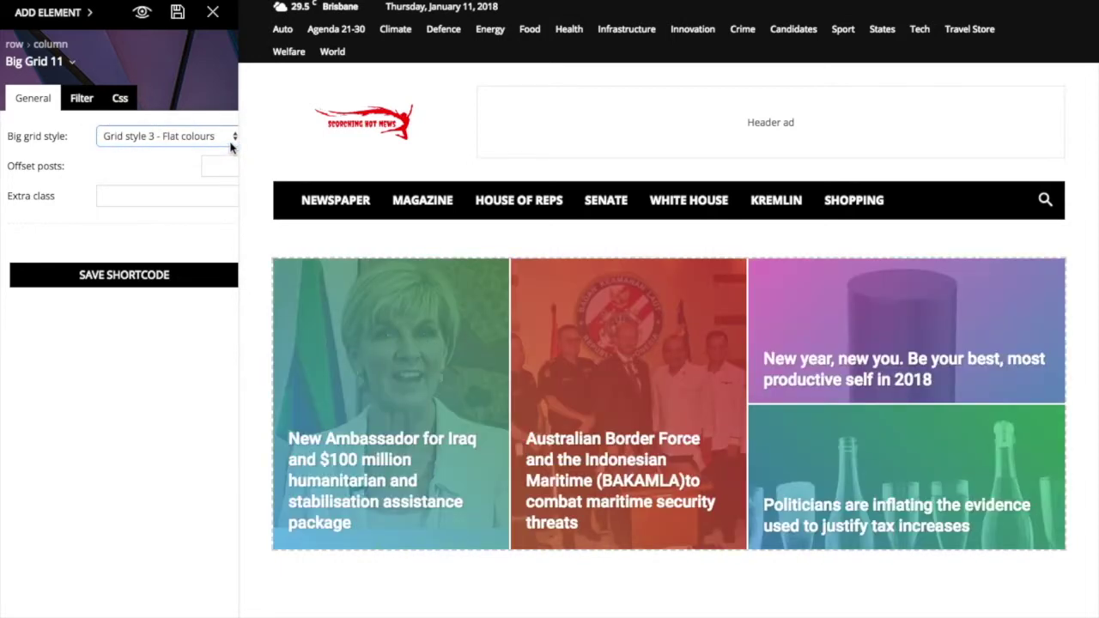
left_click(233, 143)
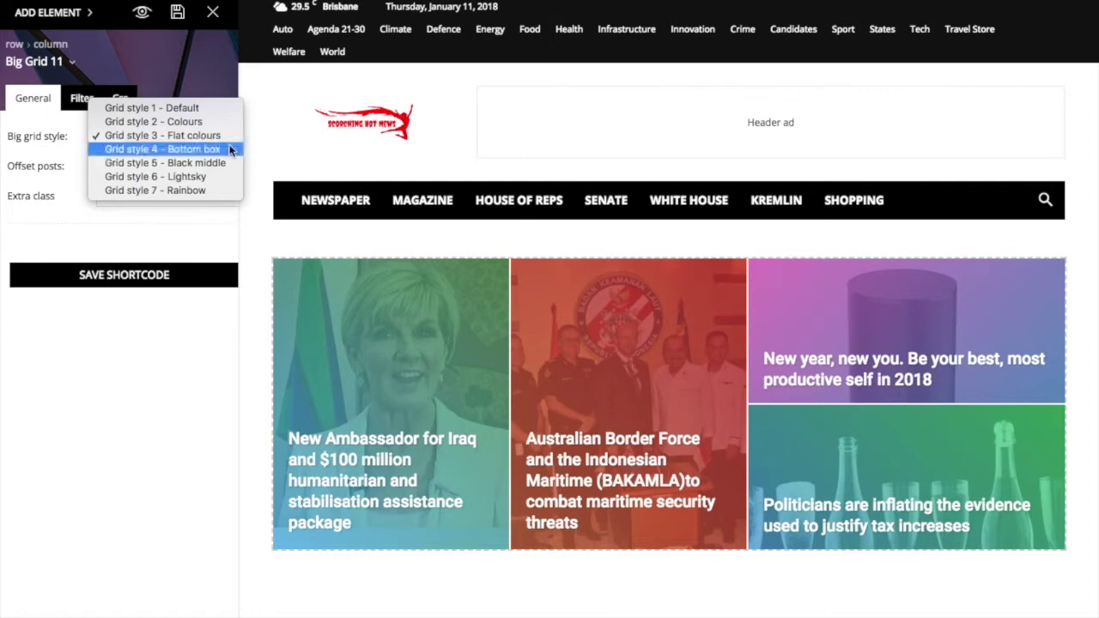
left_click(230, 150)
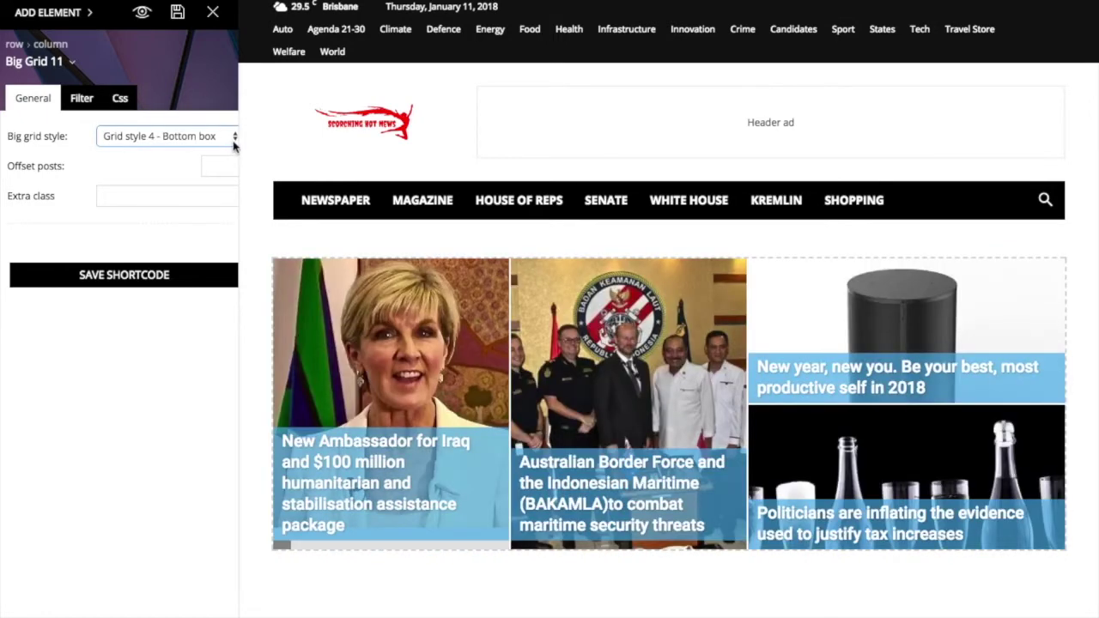
left_click(233, 142)
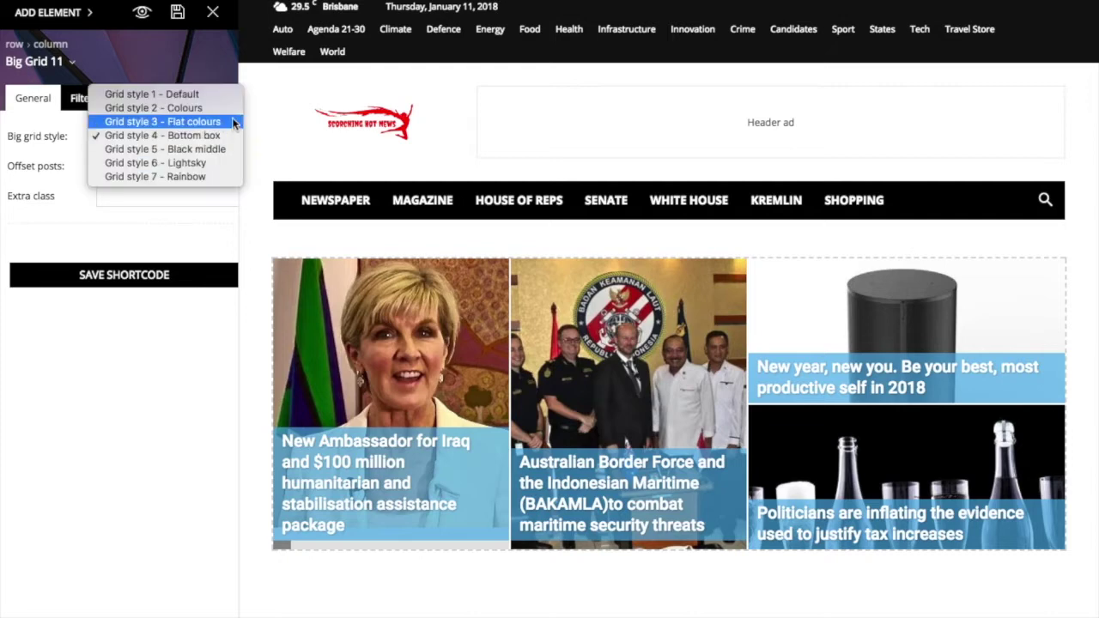
left_click(229, 97)
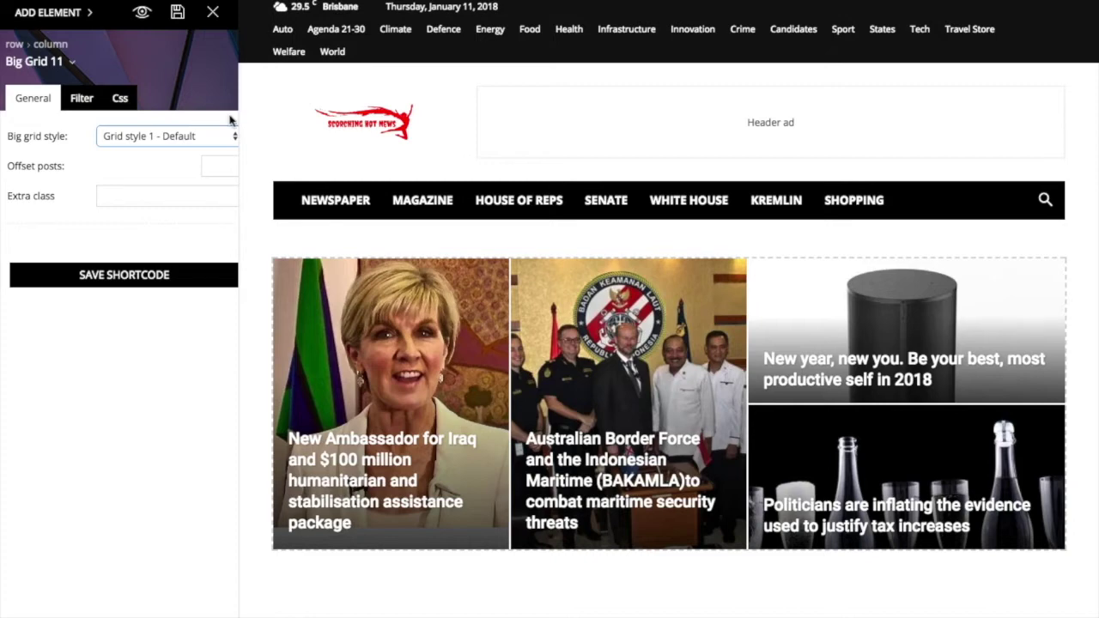
Save the page content with the Big Grid 11 in place
left_click(177, 15)
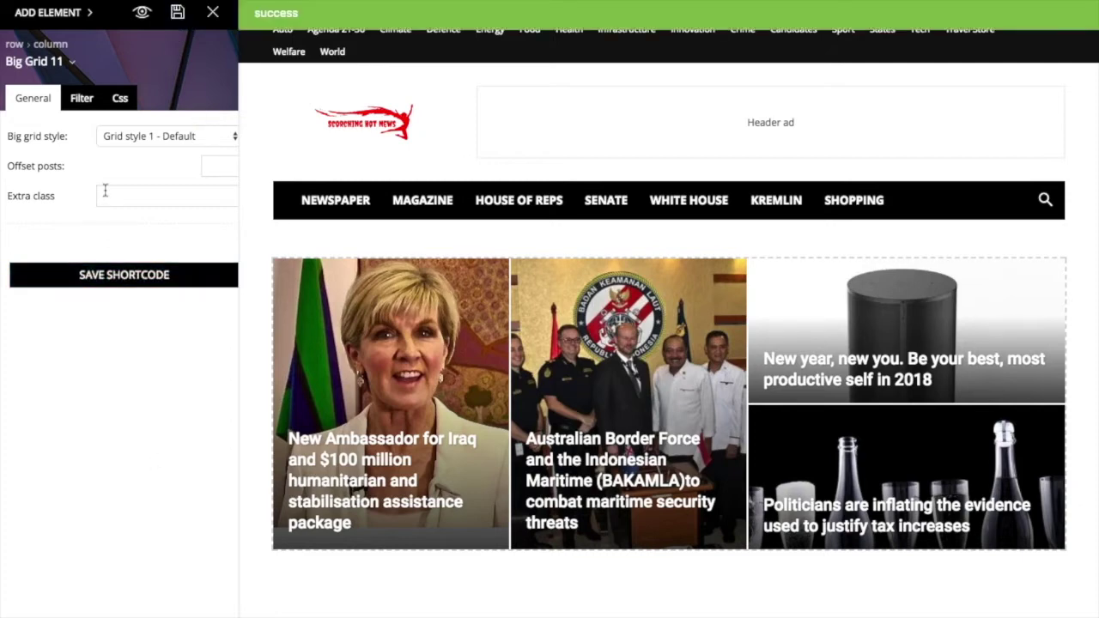
Add a News ticker element from the extended shortcodes directly above the Big Grid 11
left_click(55, 13)
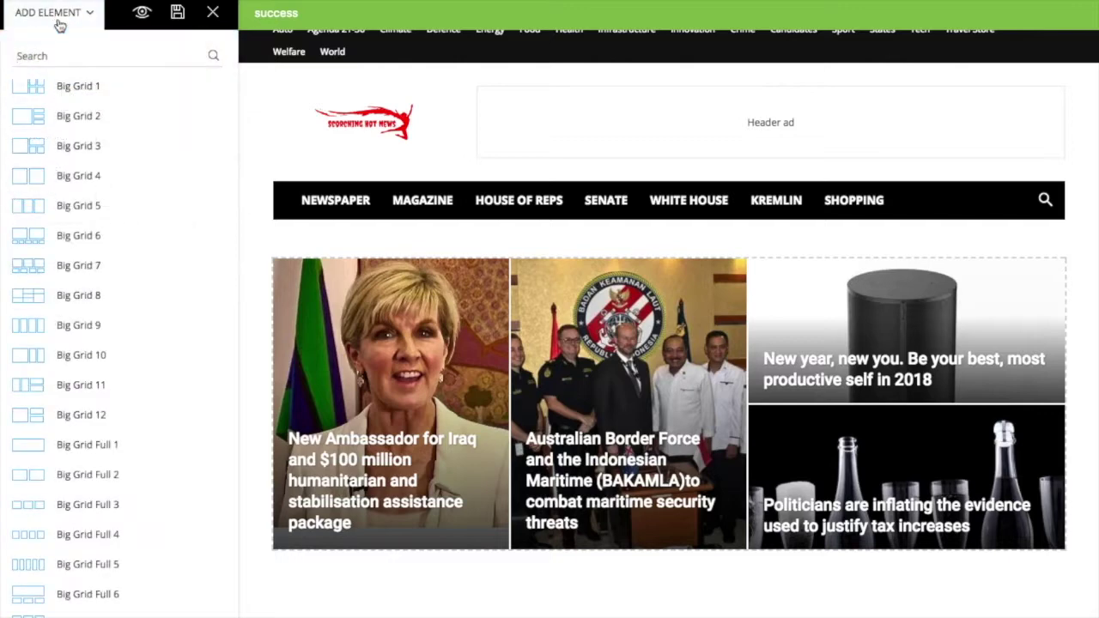
scroll(147, 321, "down", 6)
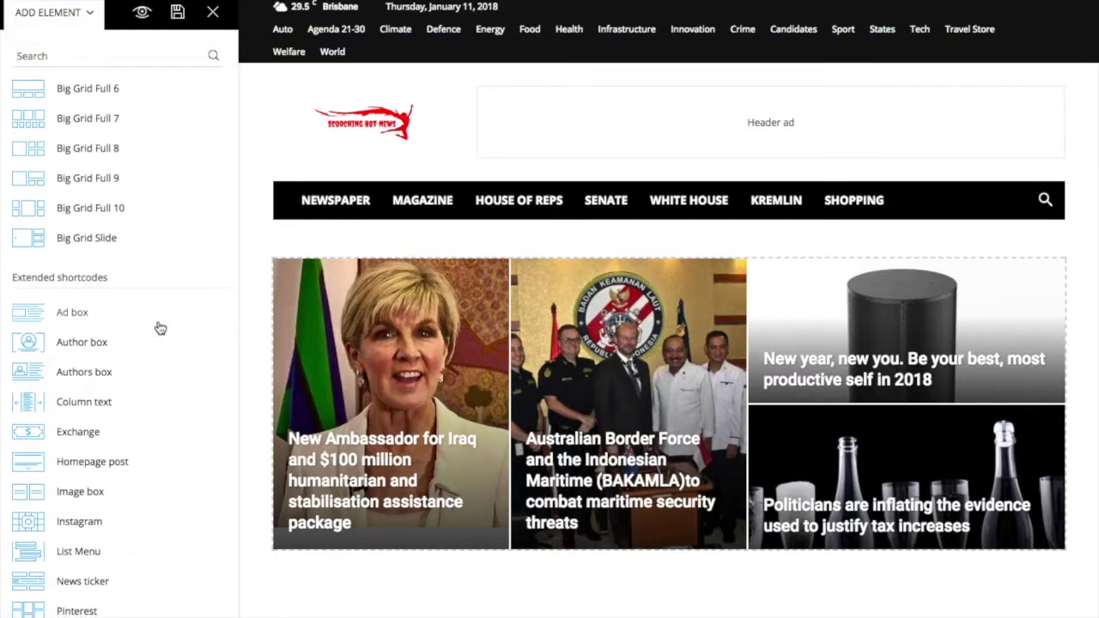
scroll(152, 332, "down", 3)
scroll(146, 349, "down", 2)
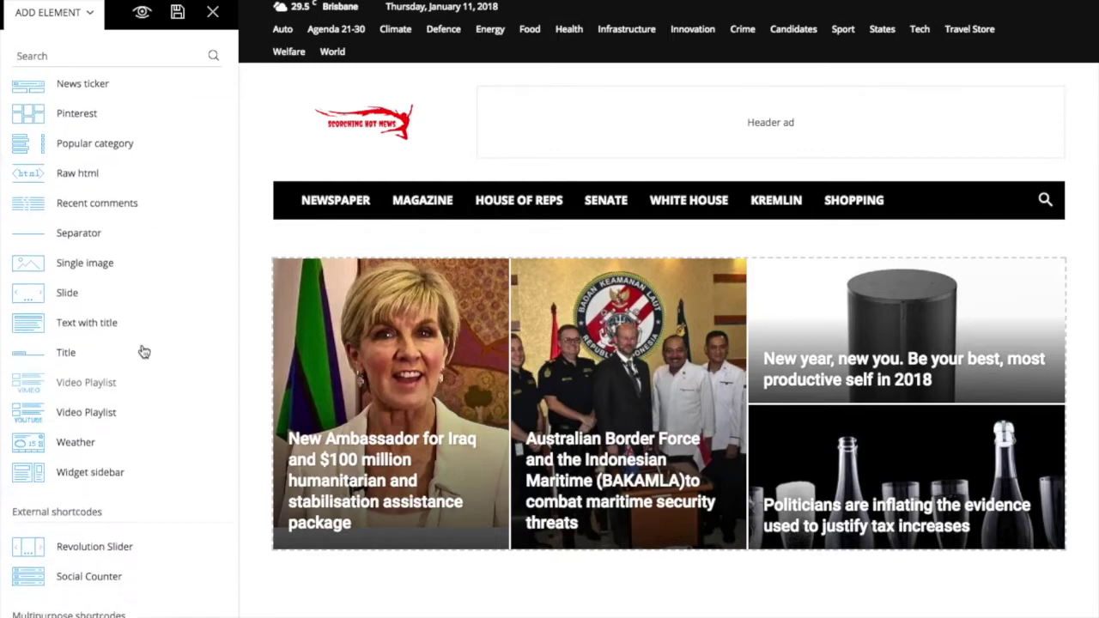
scroll(144, 352, "down", 3)
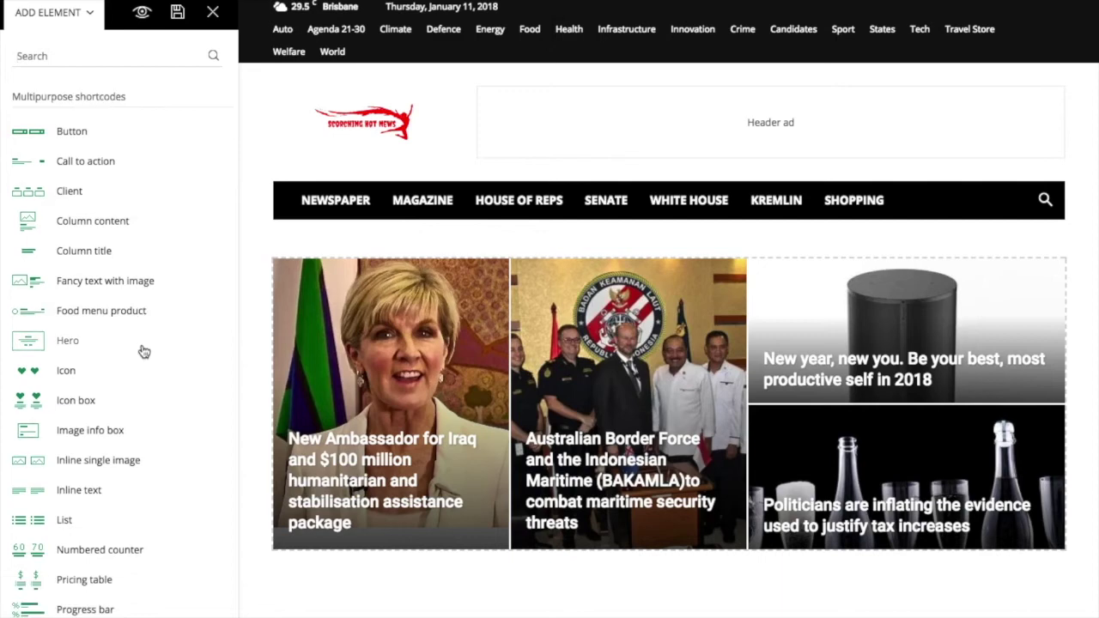
scroll(144, 352, "up", 3)
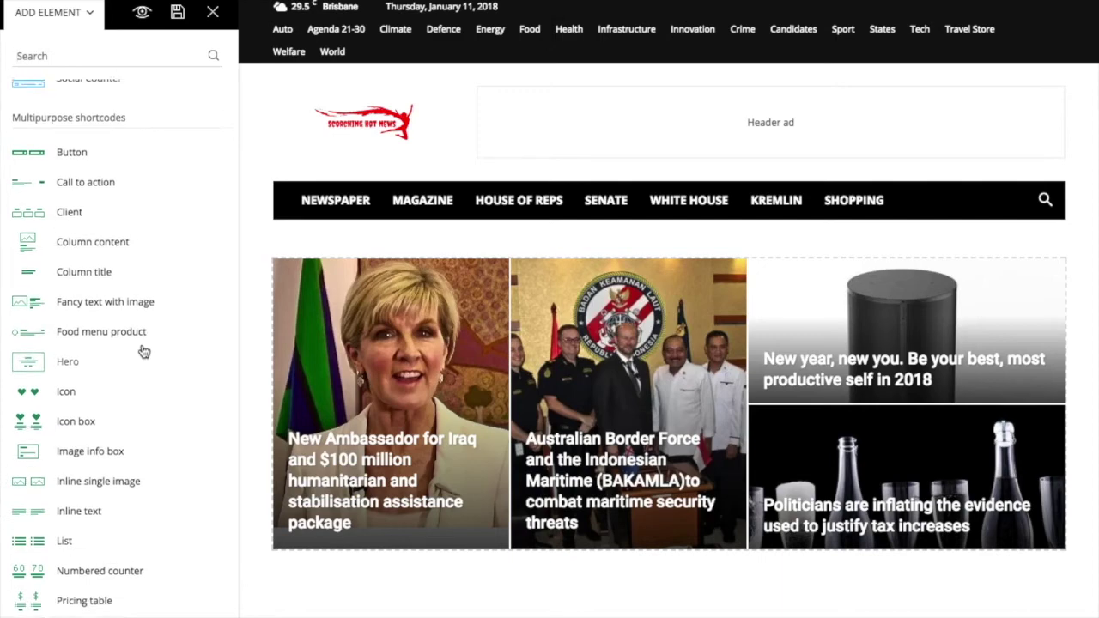
scroll(145, 352, "up", 1)
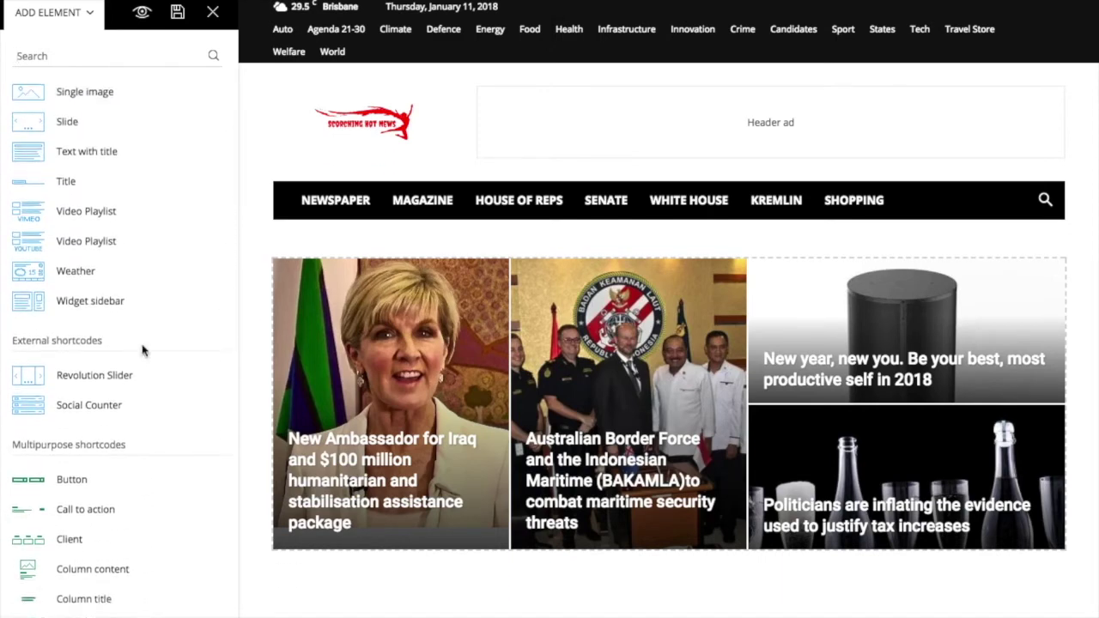
scroll(145, 350, "down", 1)
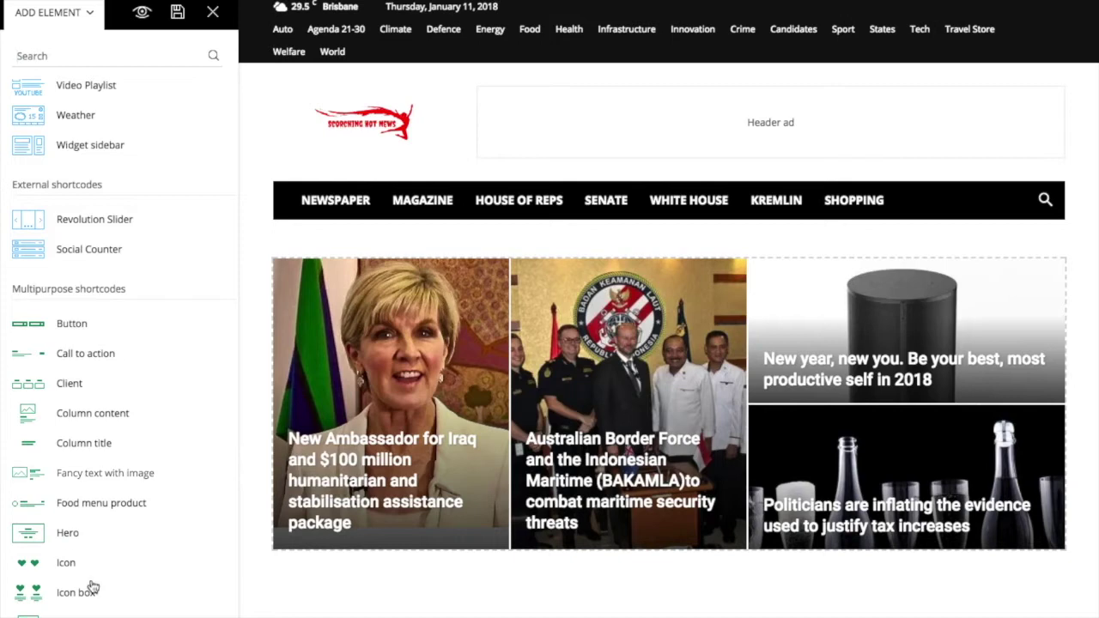
scroll(139, 436, "up", 2)
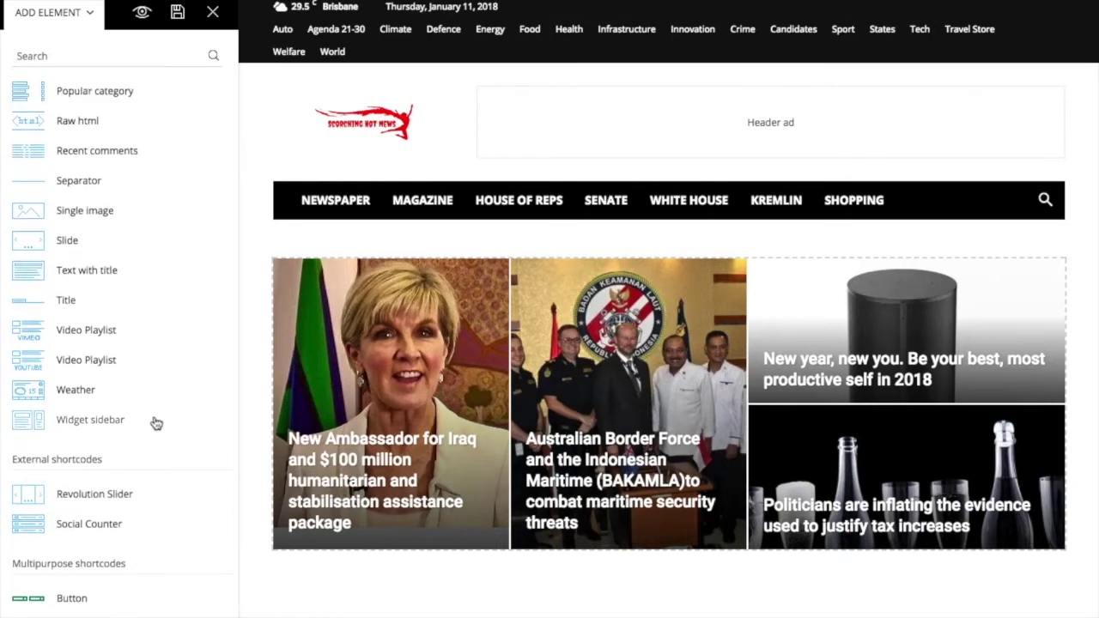
scroll(153, 422, "down", 4)
scroll(143, 420, "up", 3)
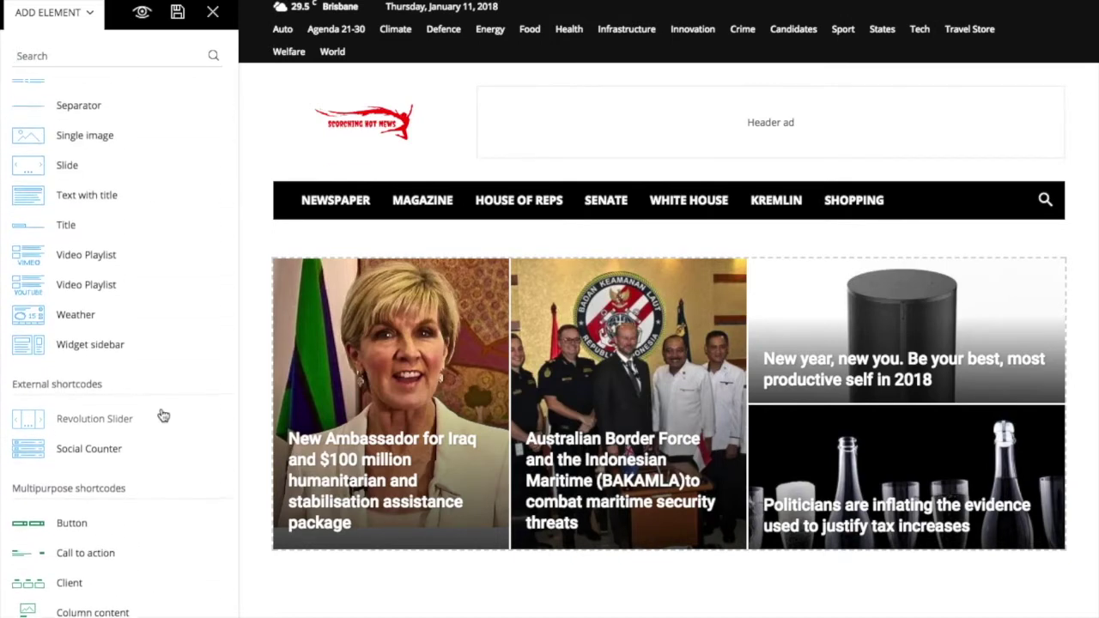
scroll(163, 416, "up", 3)
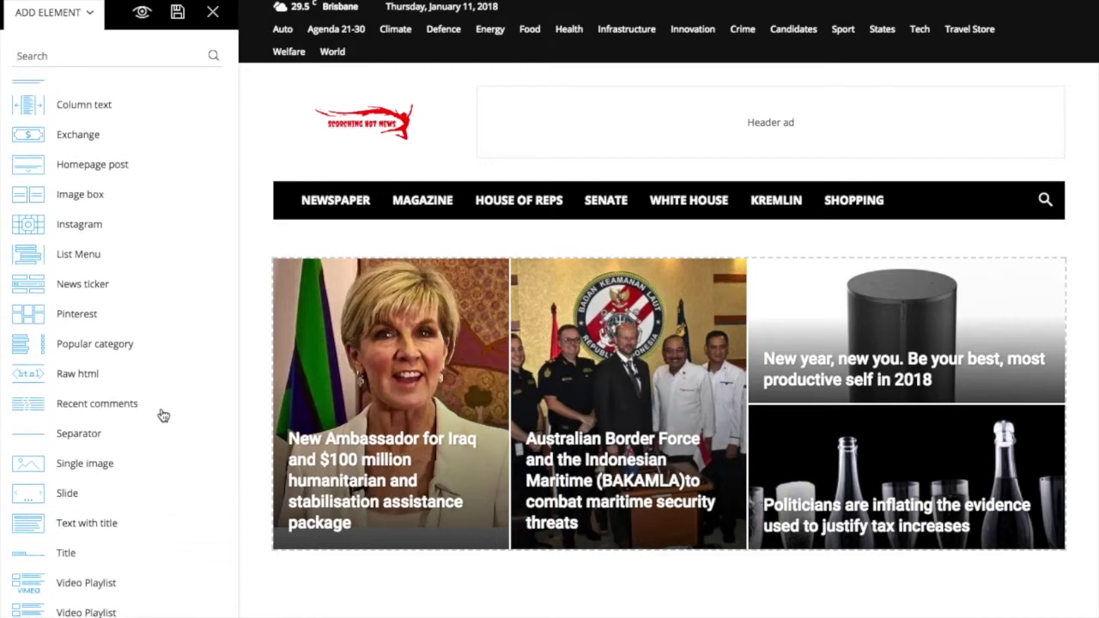
scroll(164, 416, "up", 2)
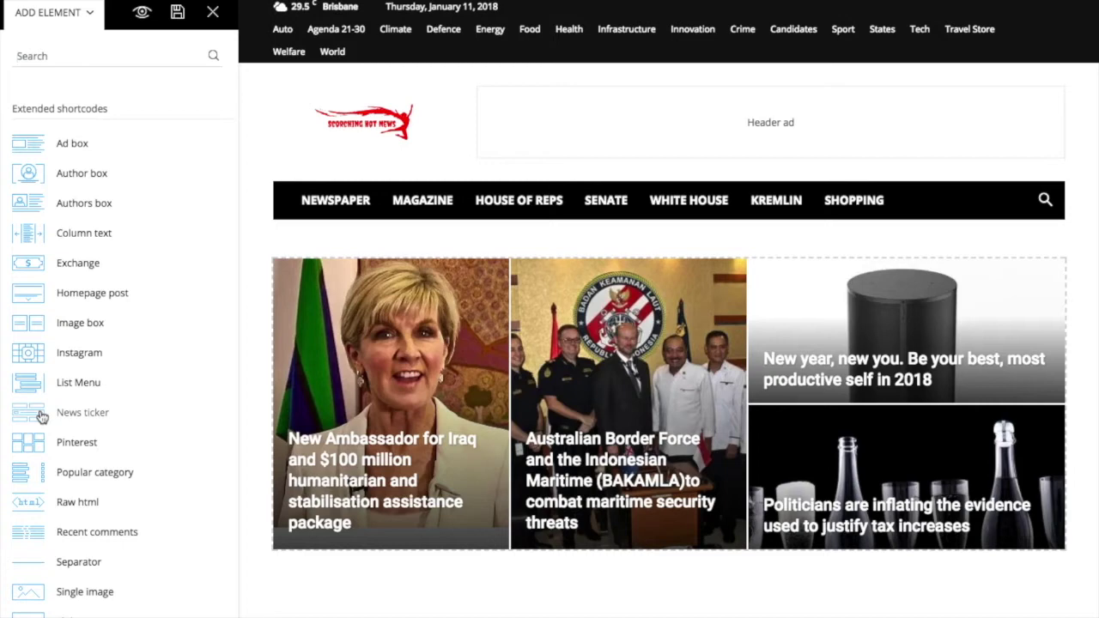
left_click_drag(41, 417, 41, 417)
left_click_drag(43, 416, 658, 272)
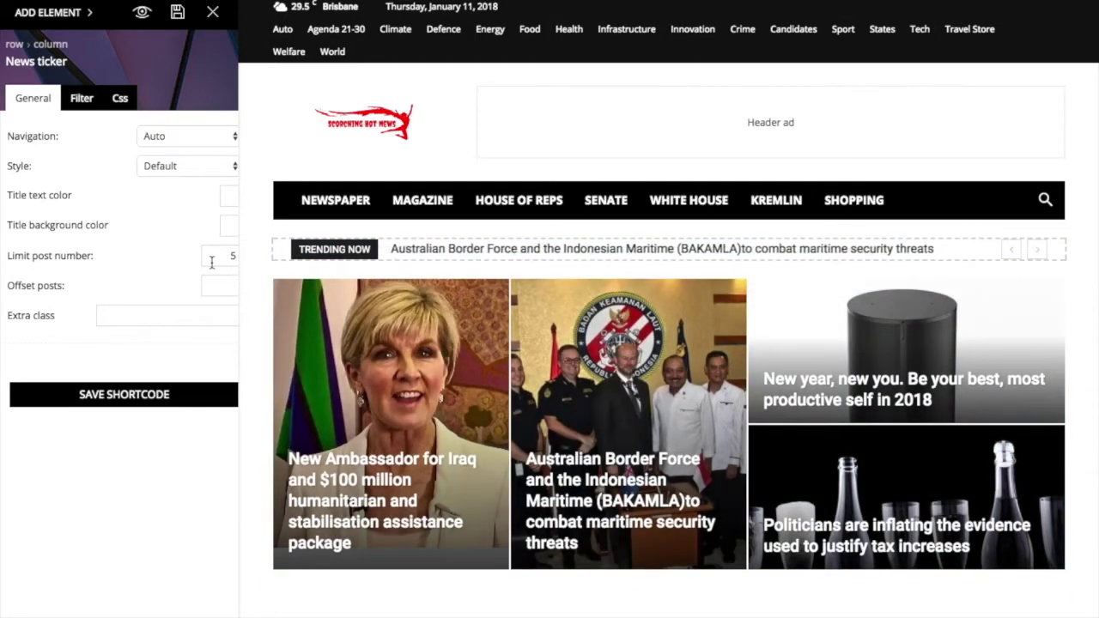
Set the news ticker's limit post number to 10
left_click(233, 255)
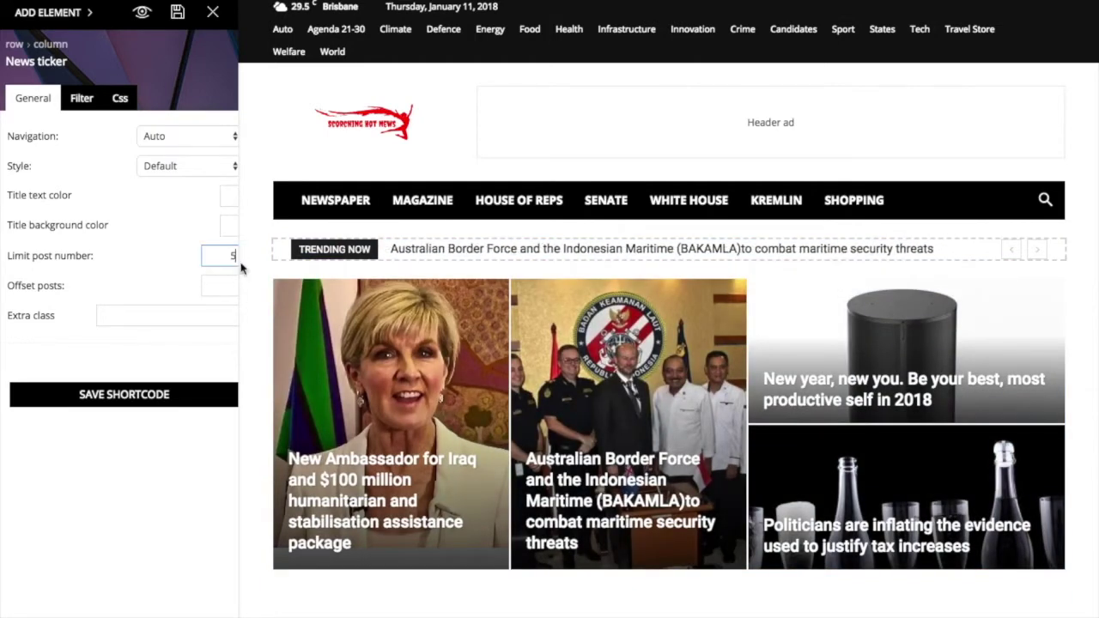
type("10")
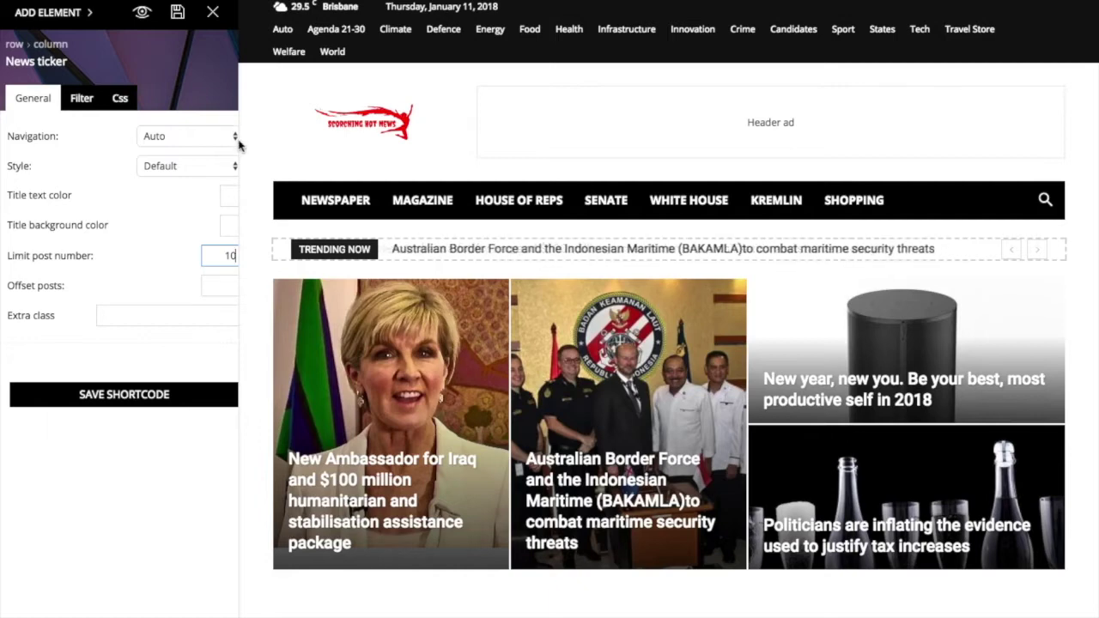
Try Style 2 on the news ticker, return it to the Default style, and check the navigation choices while keeping Auto
left_click(236, 167)
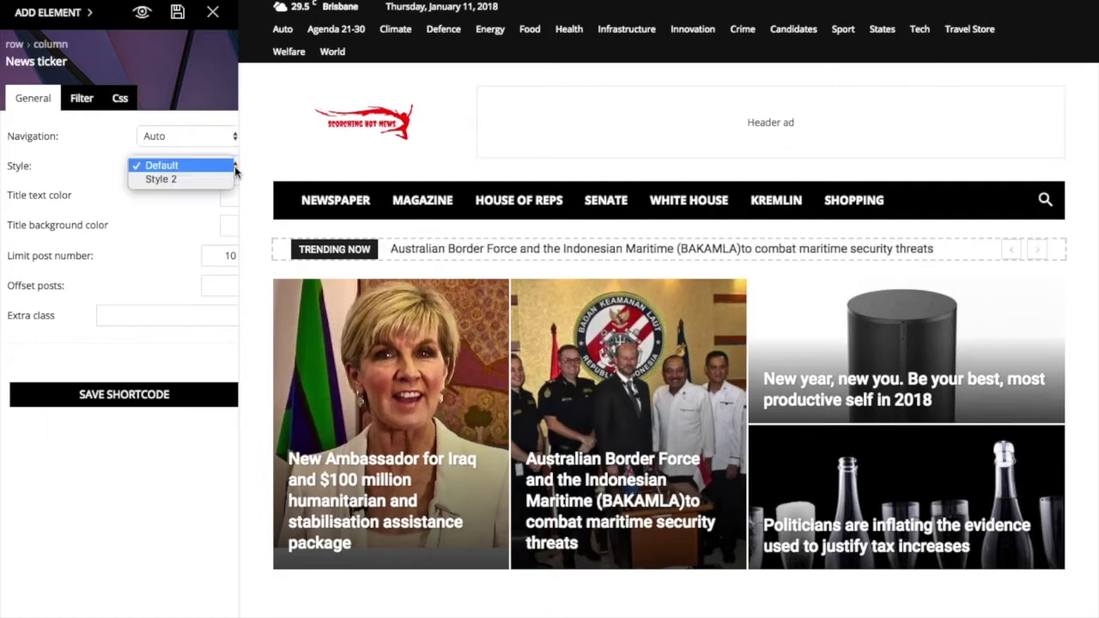
left_click(235, 168)
left_click(235, 167)
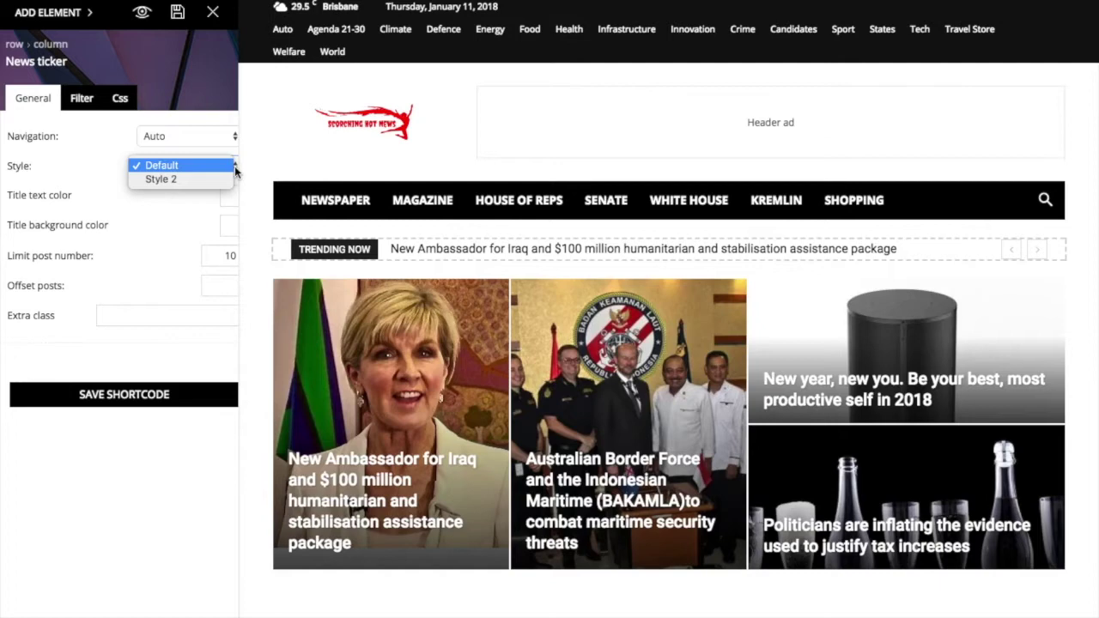
left_click(235, 167)
left_click(235, 167)
left_click(228, 180)
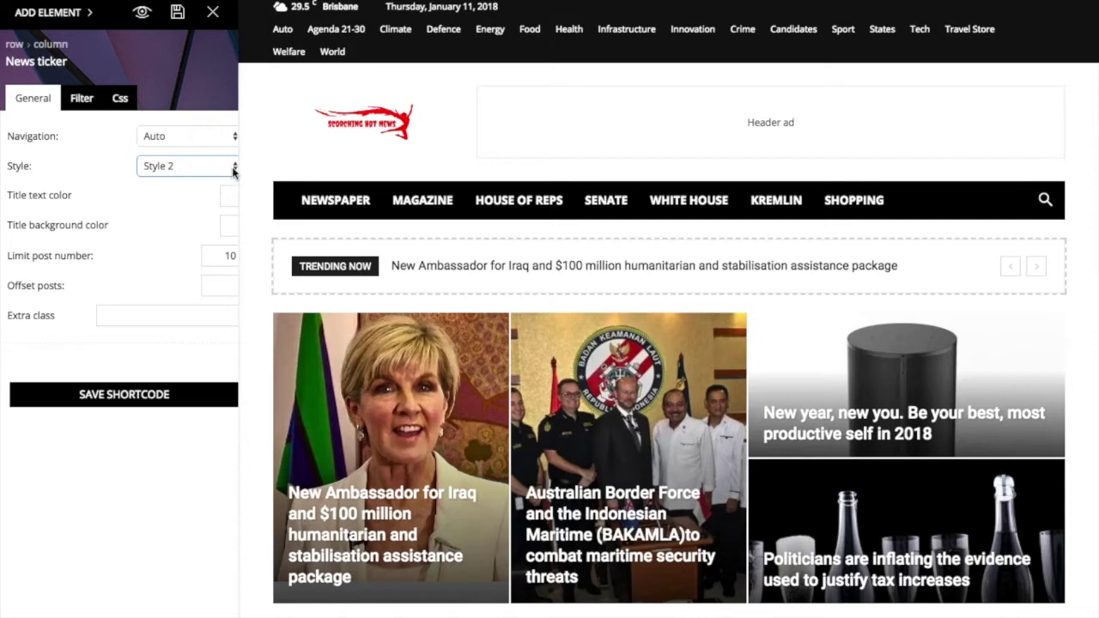
left_click(234, 169)
left_click(230, 154)
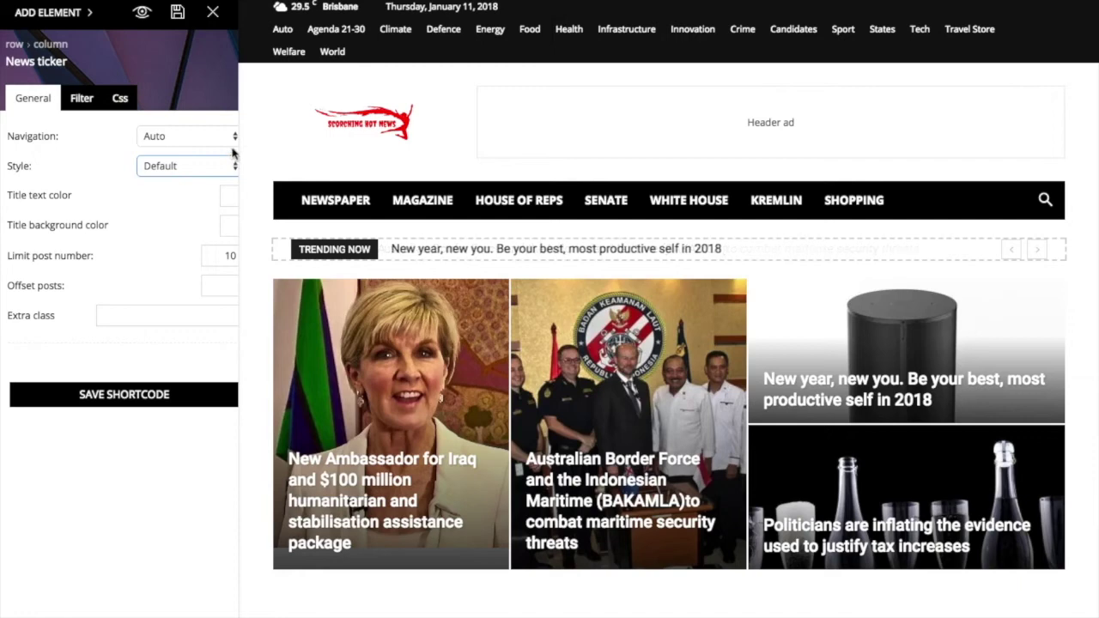
left_click(235, 138)
left_click(235, 140)
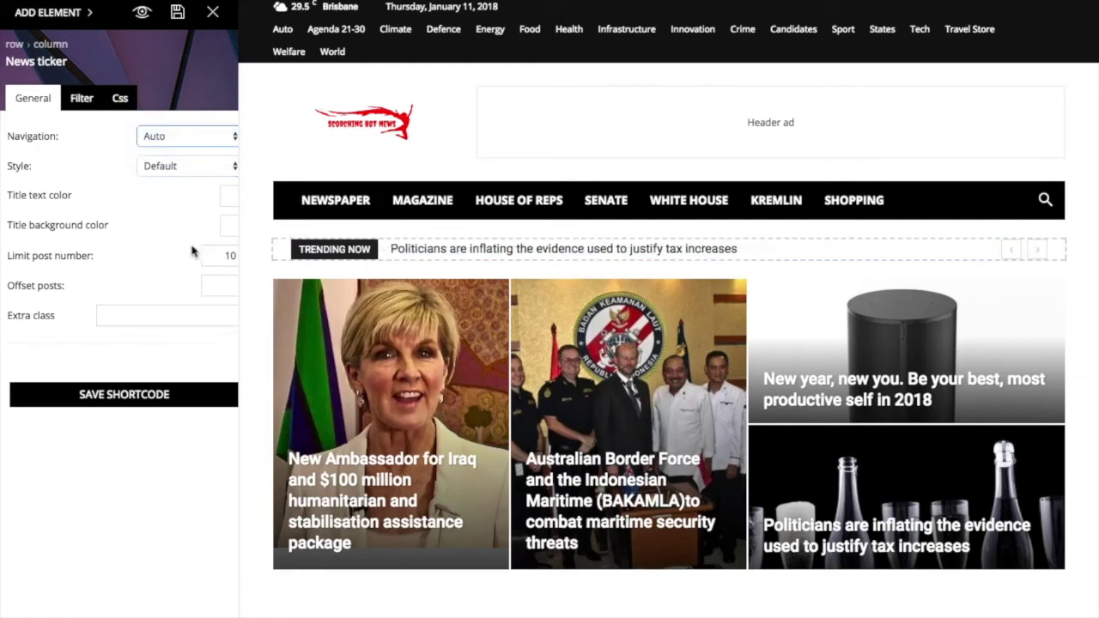
Review the news ticker's filter and sort order choices, keep the order at Latest, and save the page content
left_click(86, 100)
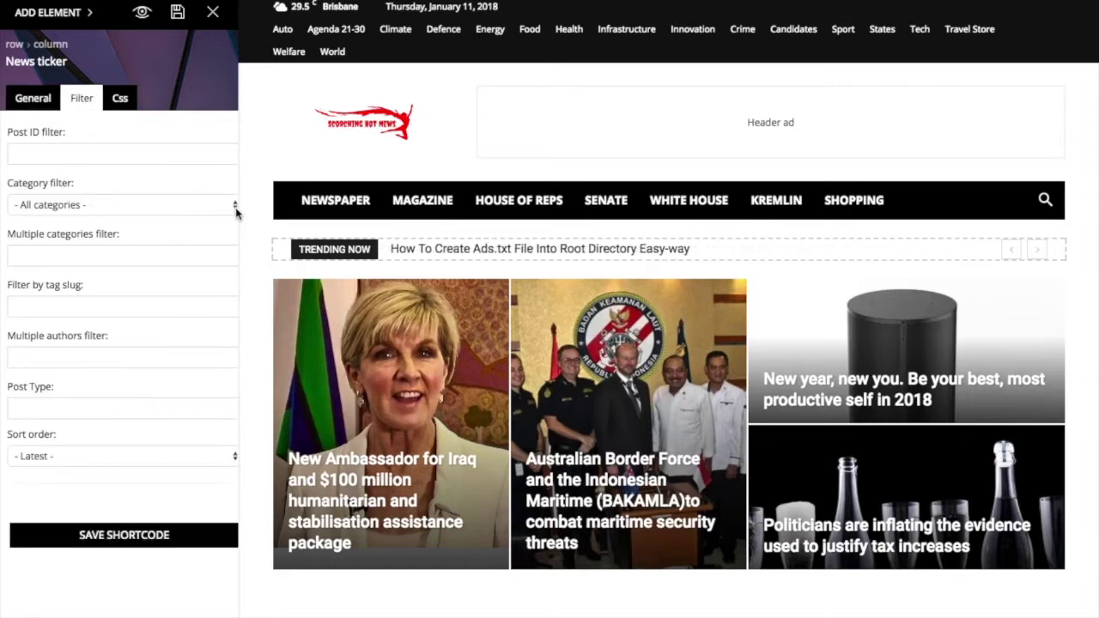
left_click(237, 461)
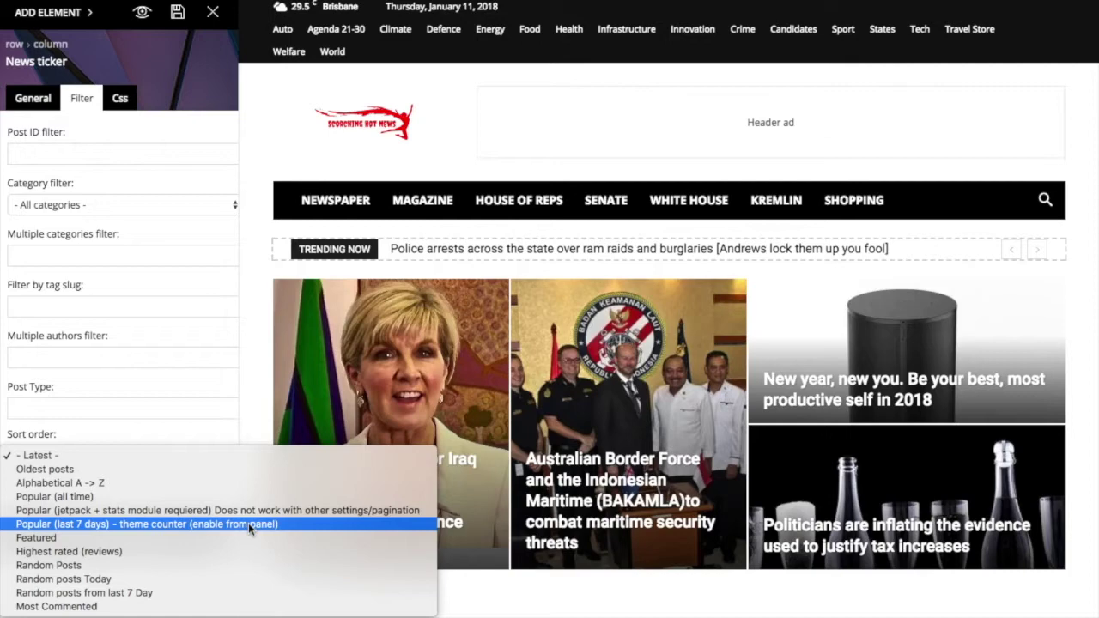
left_click(181, 393)
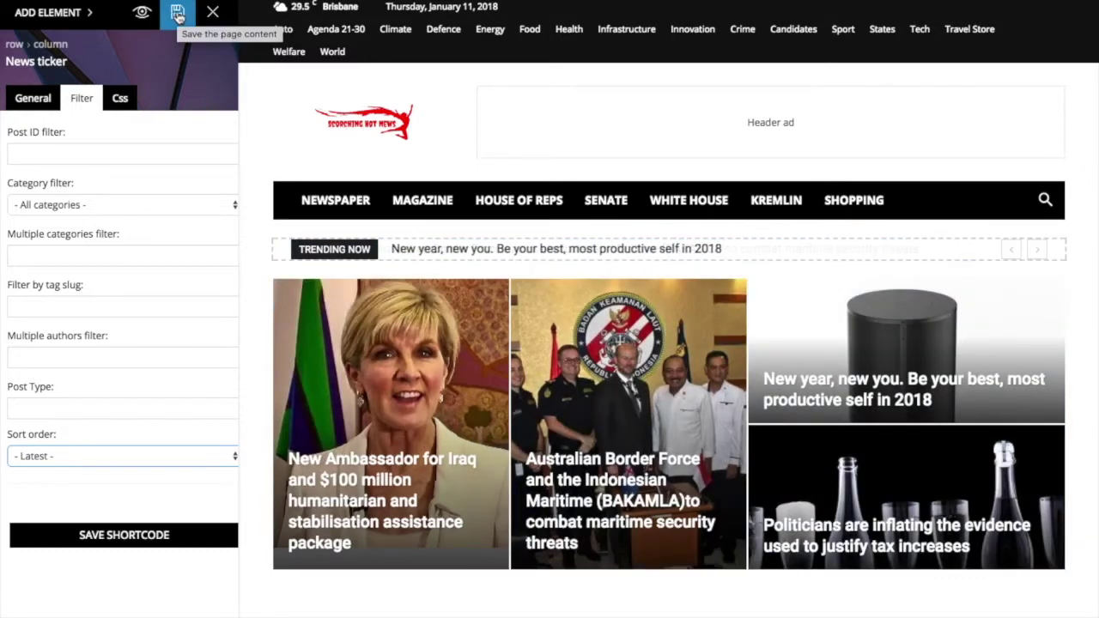
left_click(178, 14)
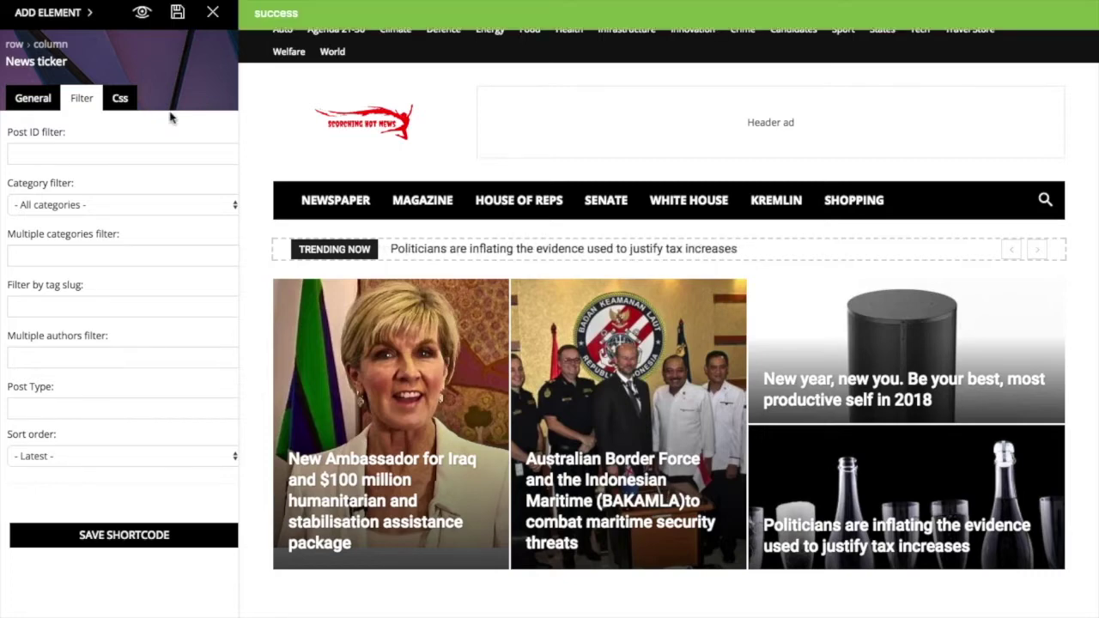
Add a Block 14 element from the block shortcodes directly below the Big Grid 11
scroll(257, 327, "down", 3)
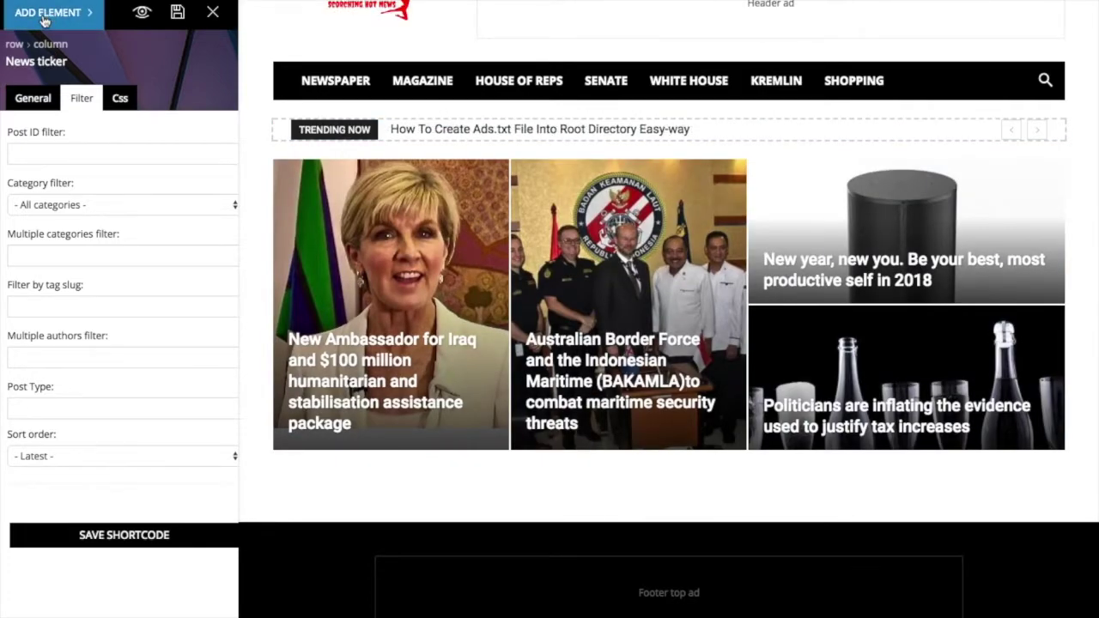
left_click(44, 19)
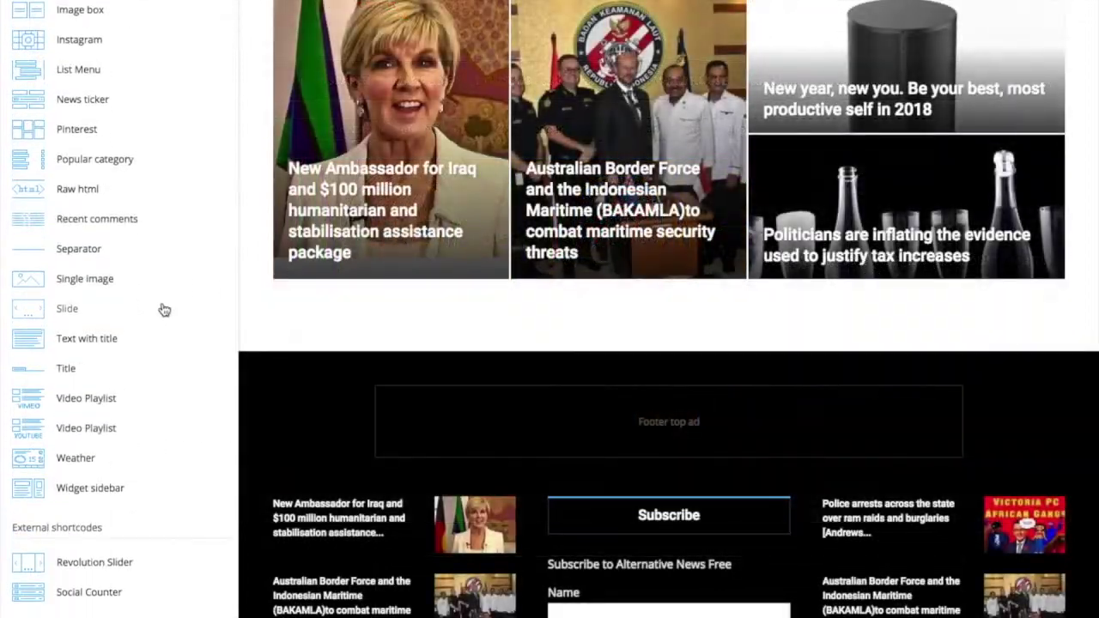
scroll(163, 309, "down", 1)
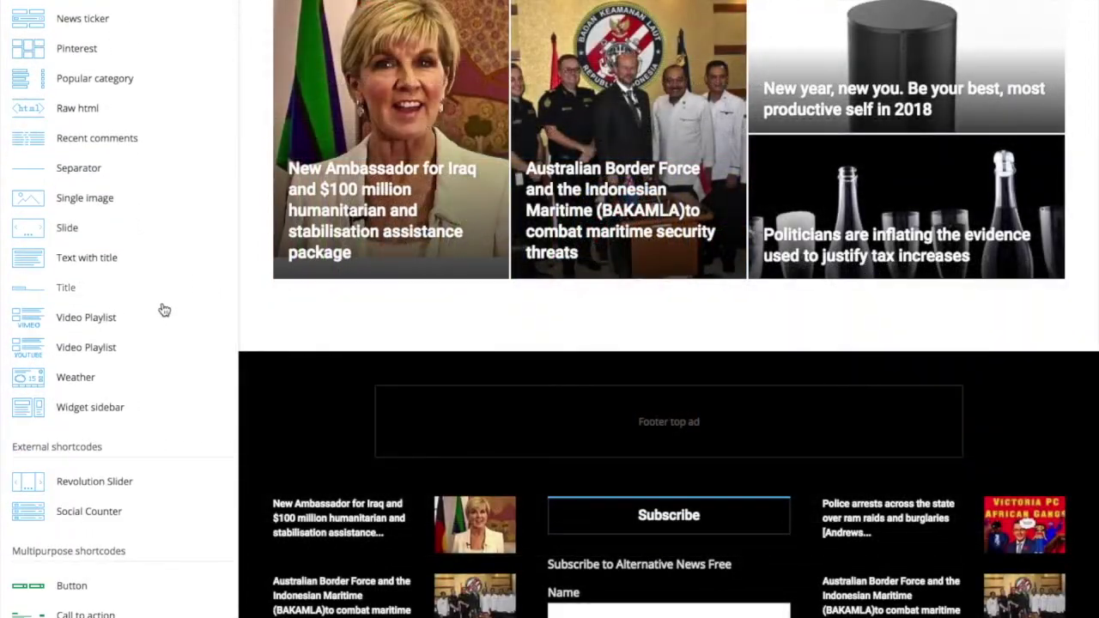
scroll(164, 309, "down", 2)
scroll(164, 309, "up", 7)
scroll(163, 309, "up", 10)
scroll(163, 309, "up", 8)
scroll(153, 309, "up", 2)
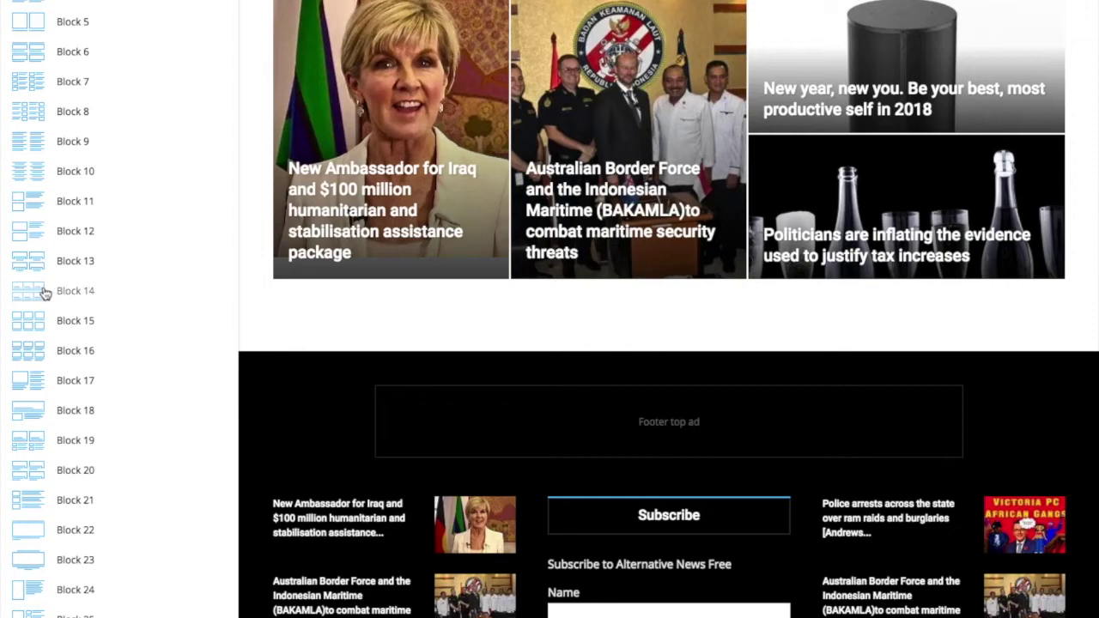
left_click_drag(42, 293, 608, 287)
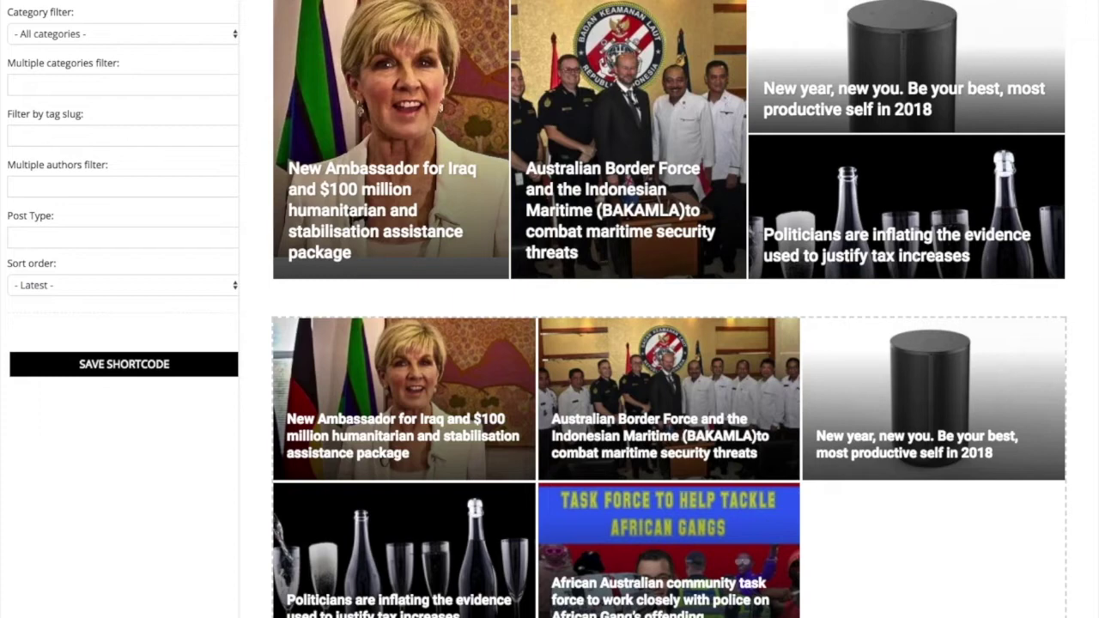
Give the Block 14 the custom title "Poltics" in its general settings
left_click(28, 1)
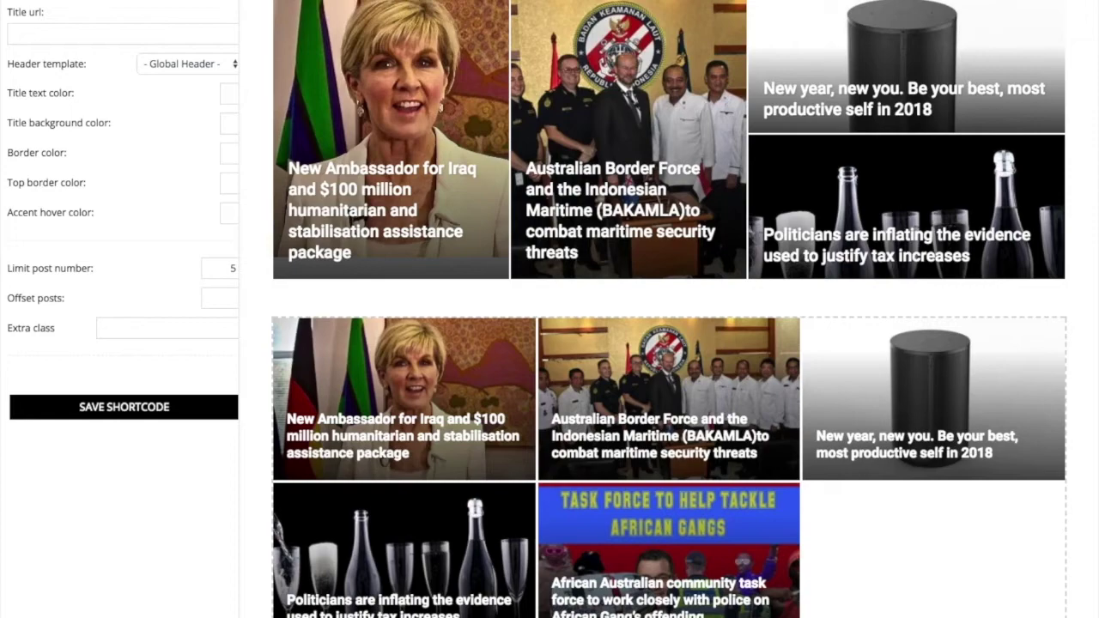
type("Po")
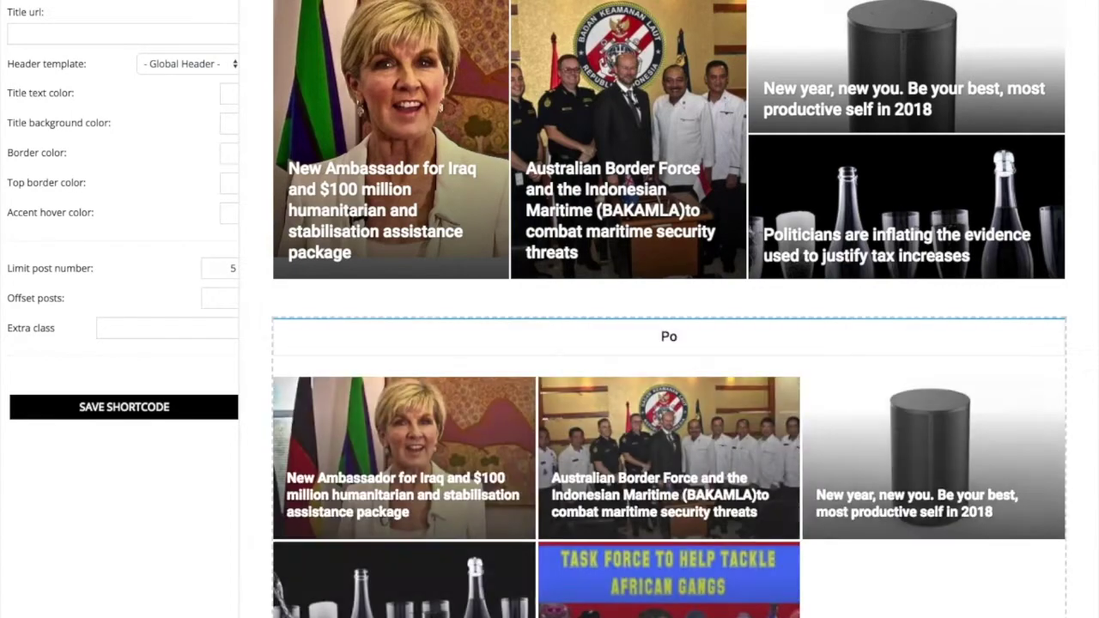
type("t")
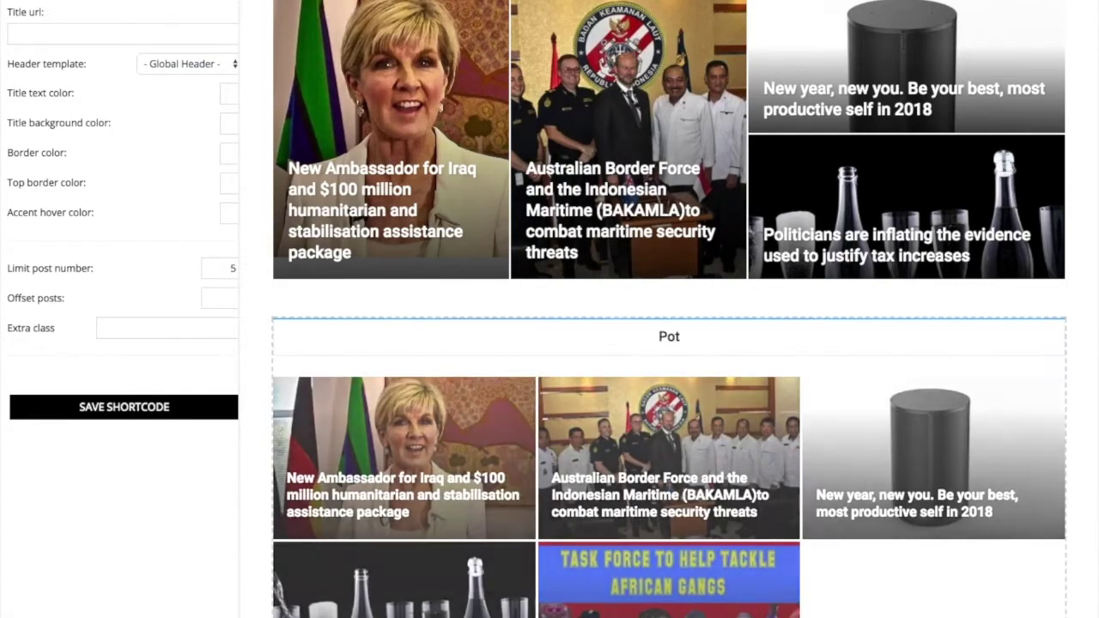
type("ics")
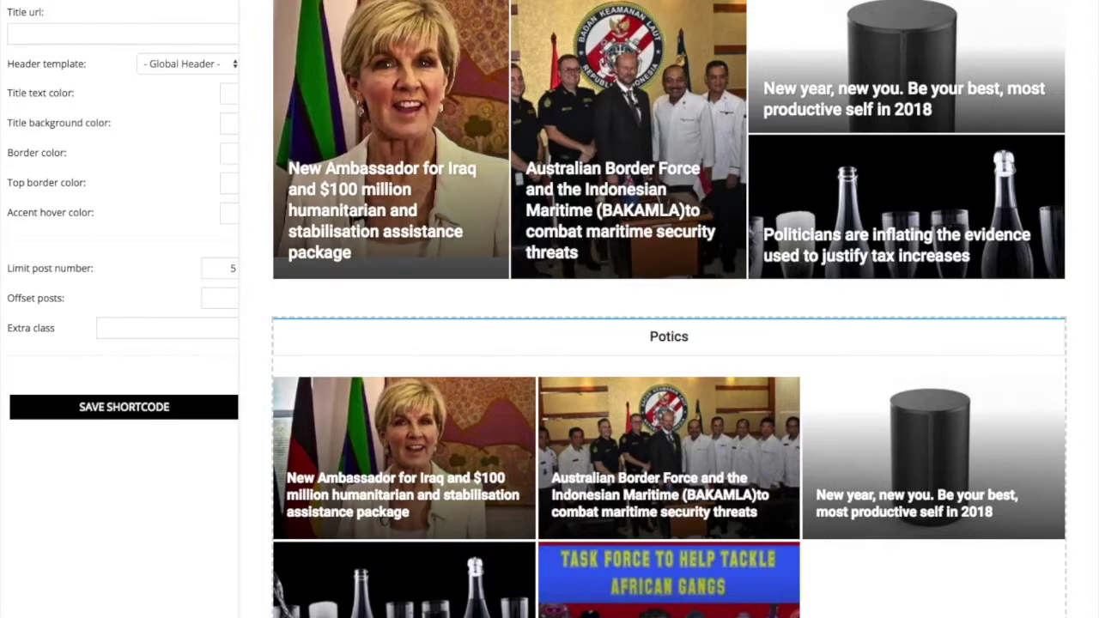
type("l")
Compare Block Header 1, Block Header 2 and the Global Header on the Block 14, ending with Block Header 1 - Default as its header template
left_click(236, 65)
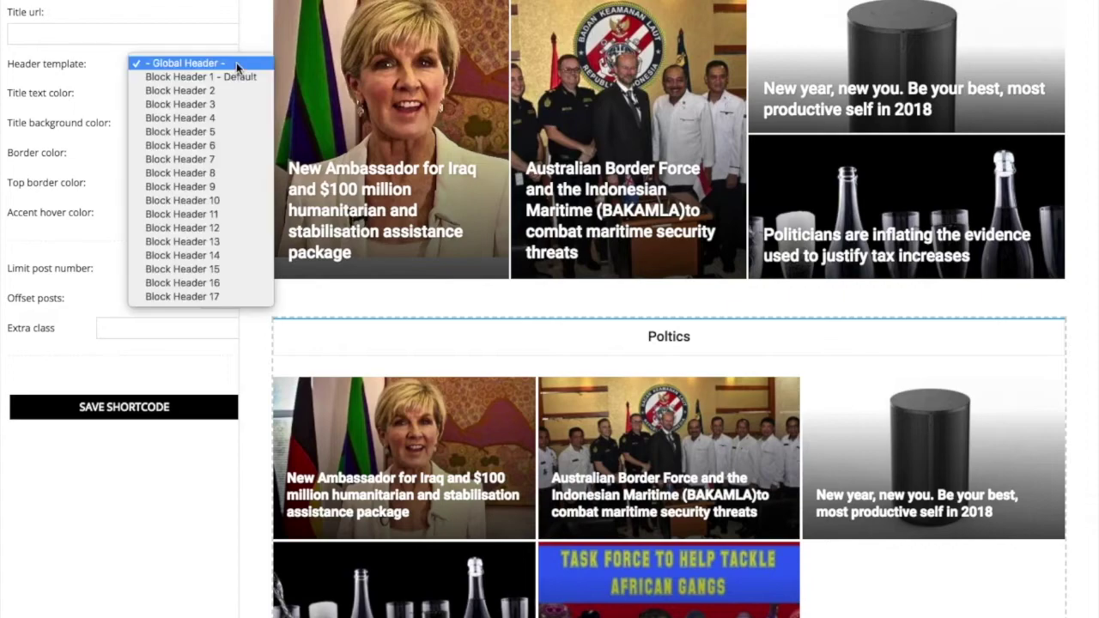
left_click(235, 74)
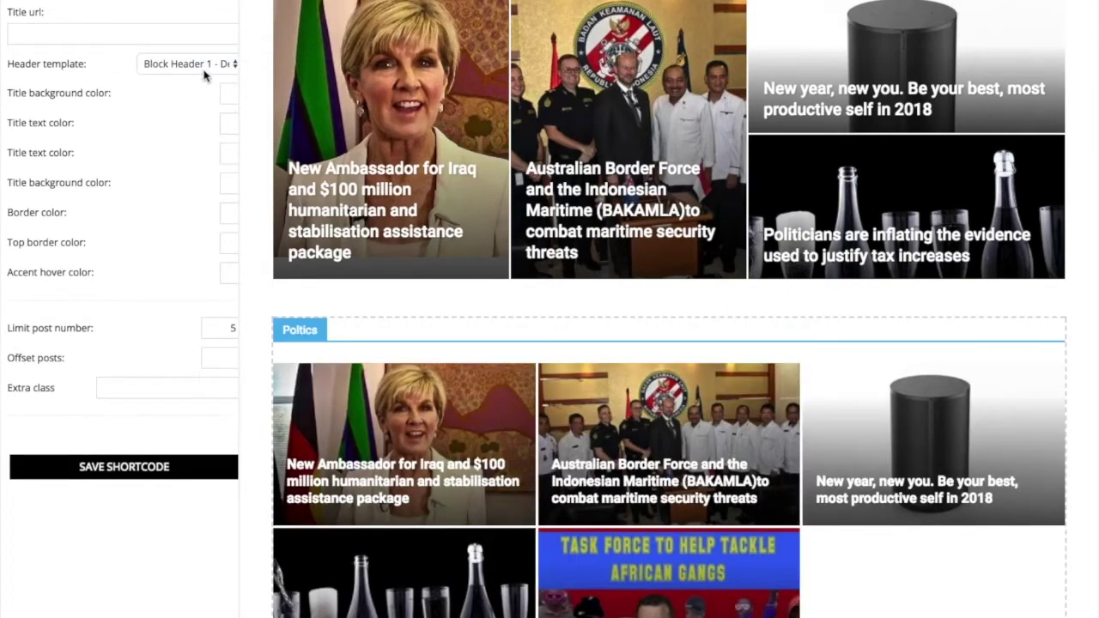
left_click(234, 66)
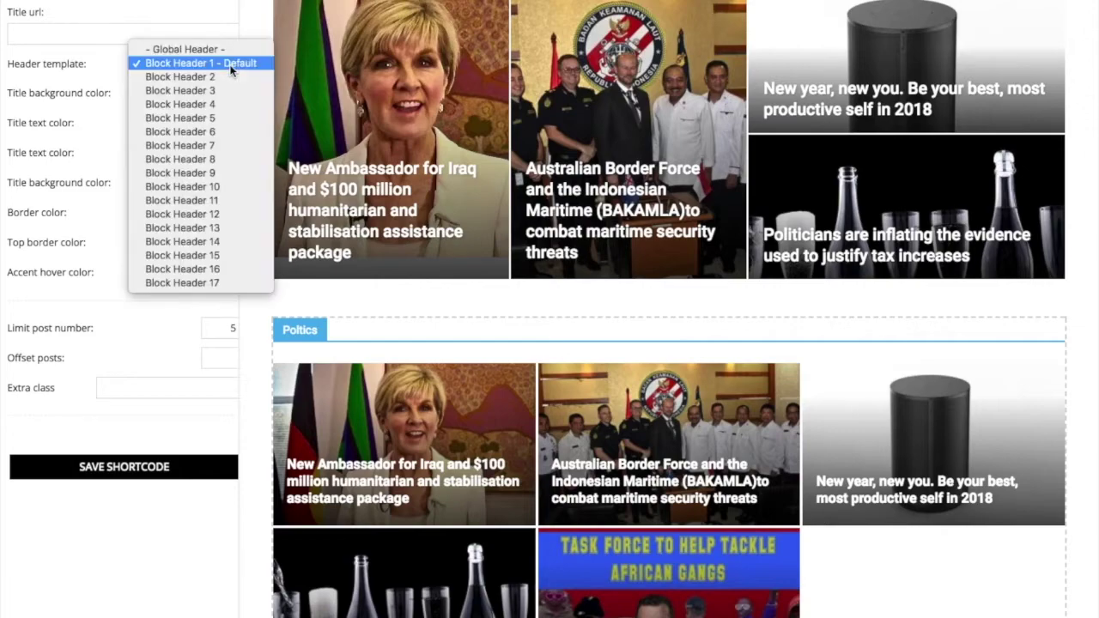
left_click(232, 76)
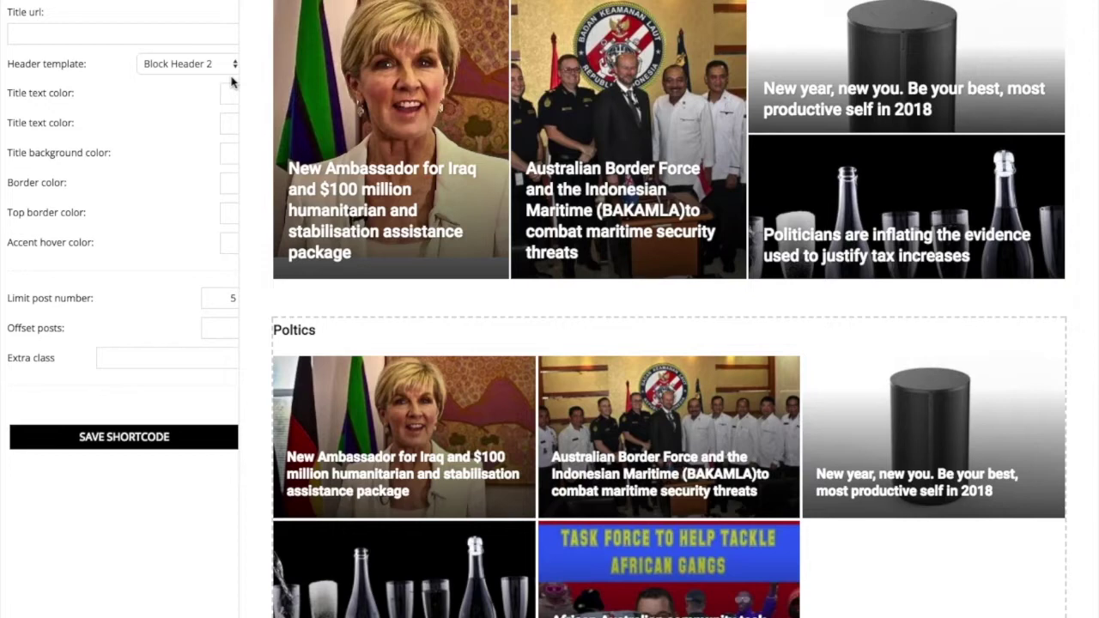
left_click(233, 69)
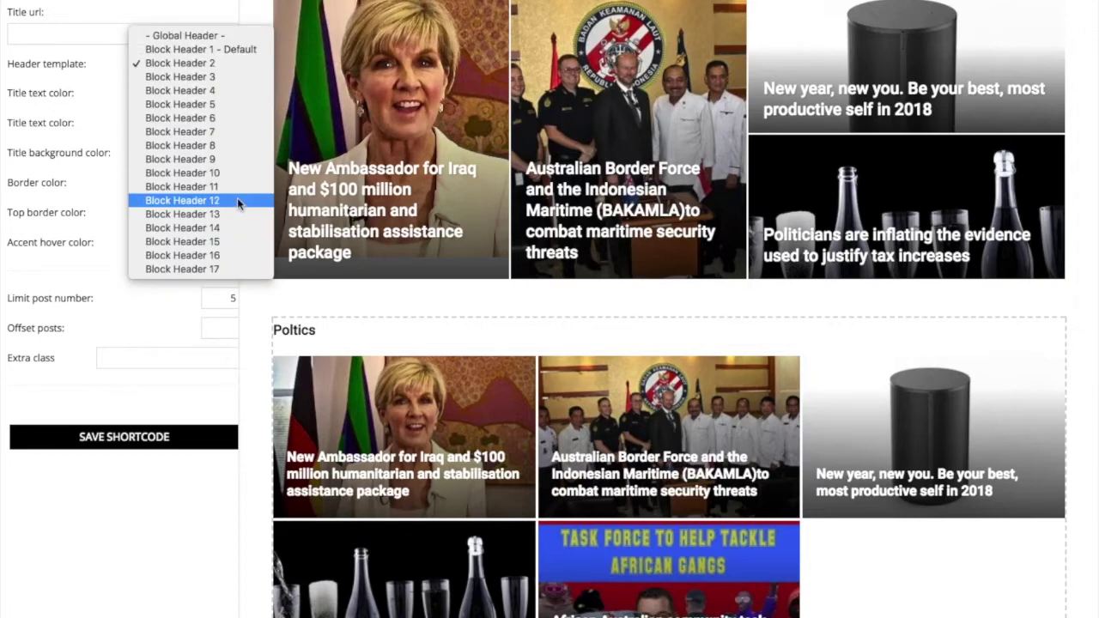
left_click(230, 40)
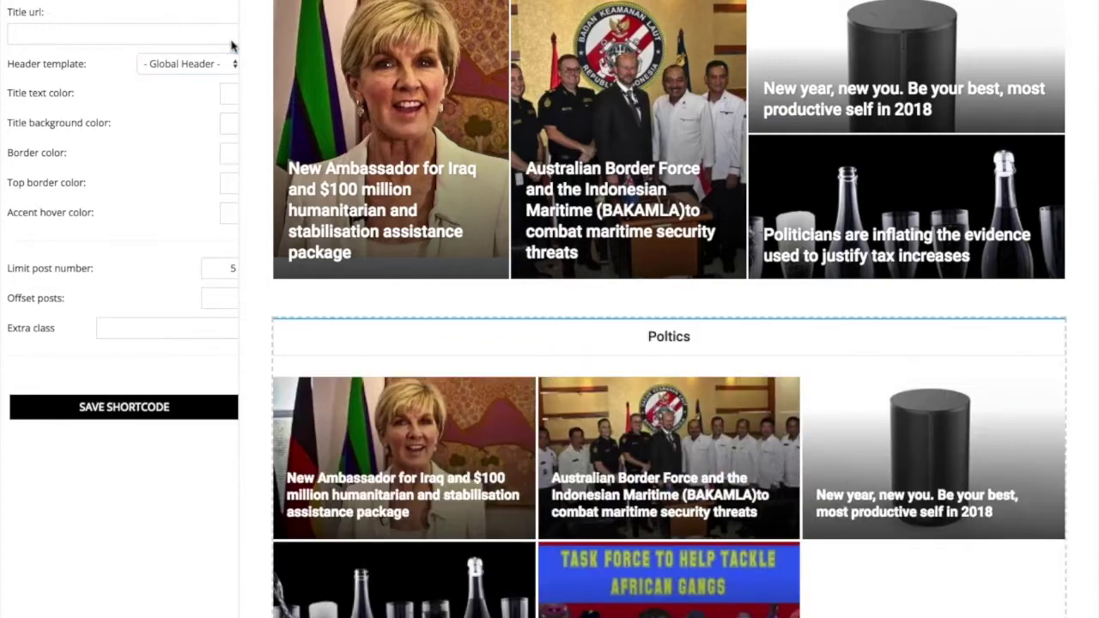
left_click(234, 70)
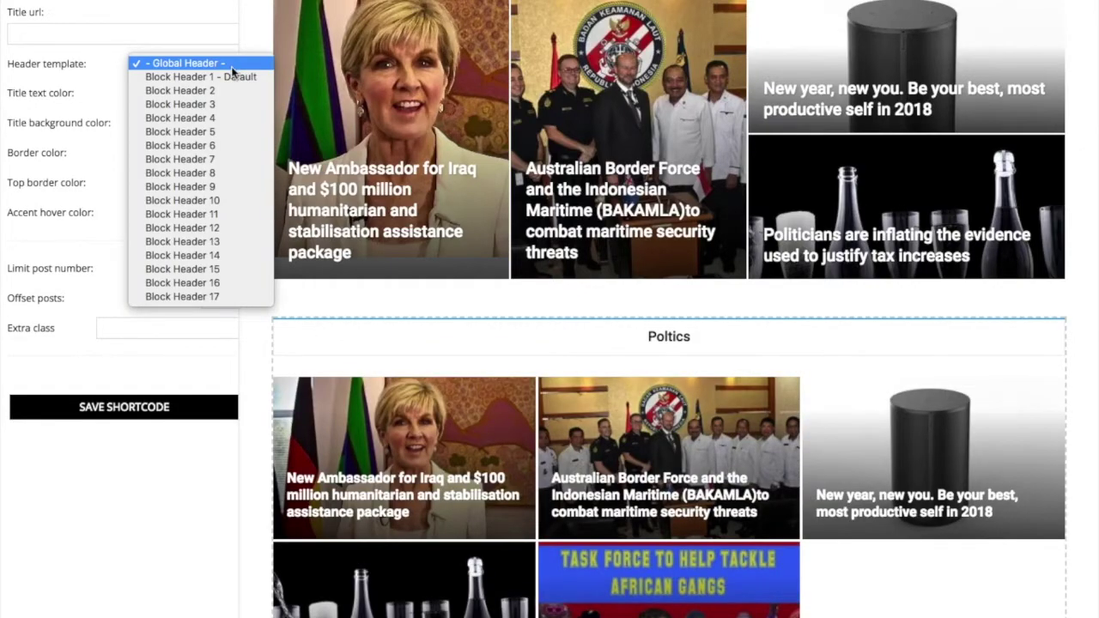
left_click(230, 78)
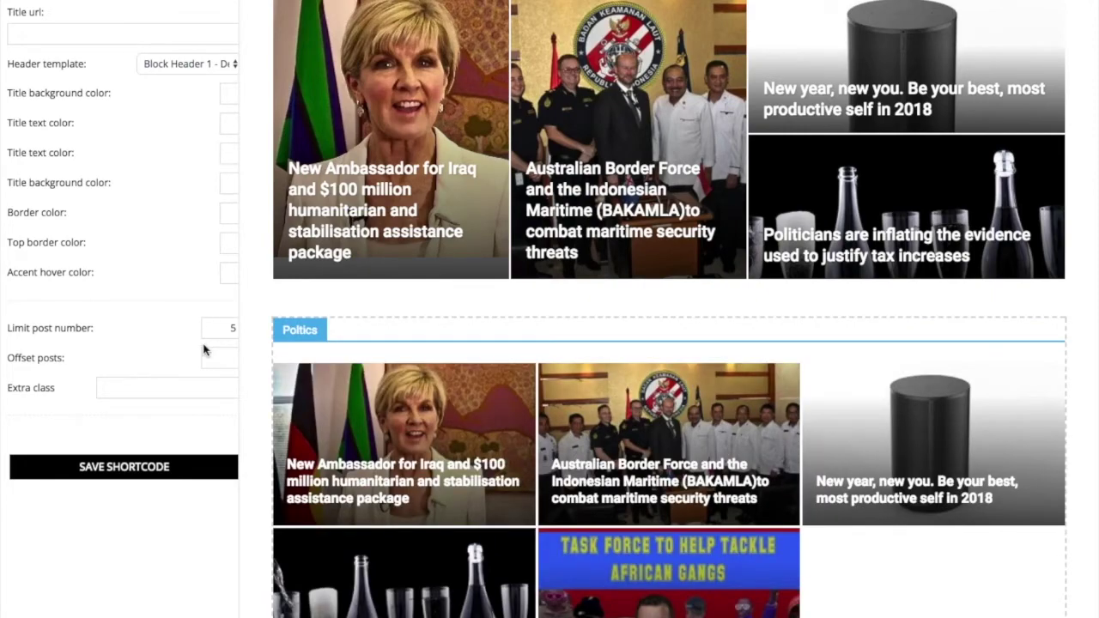
Set the Block 14's limit post number to 6
scroll(886, 525, "down", 1)
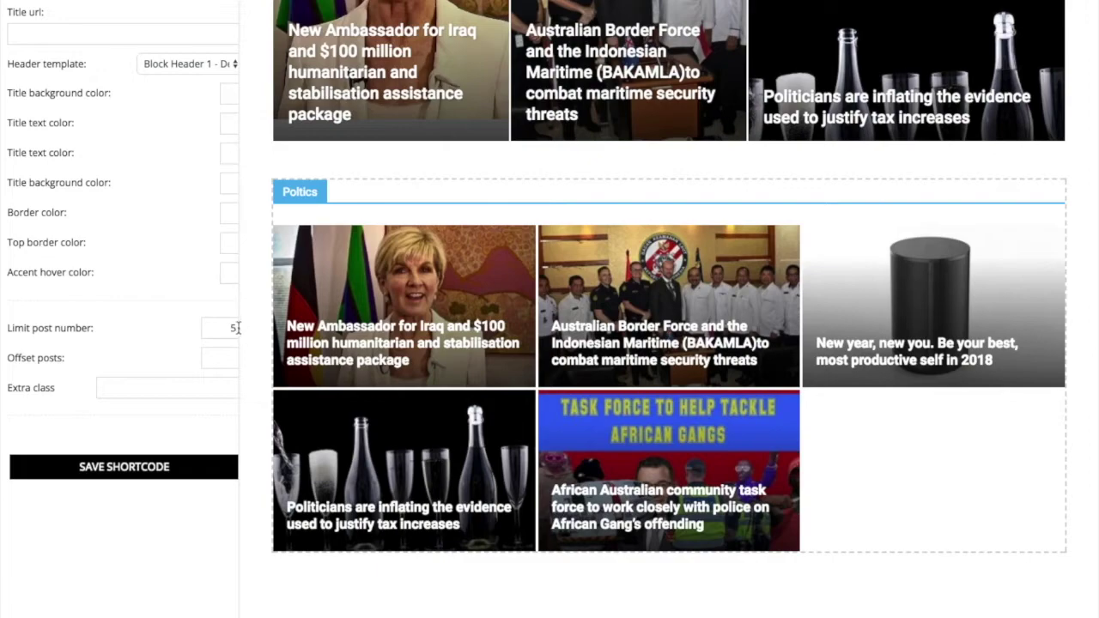
left_click(235, 328)
type("6")
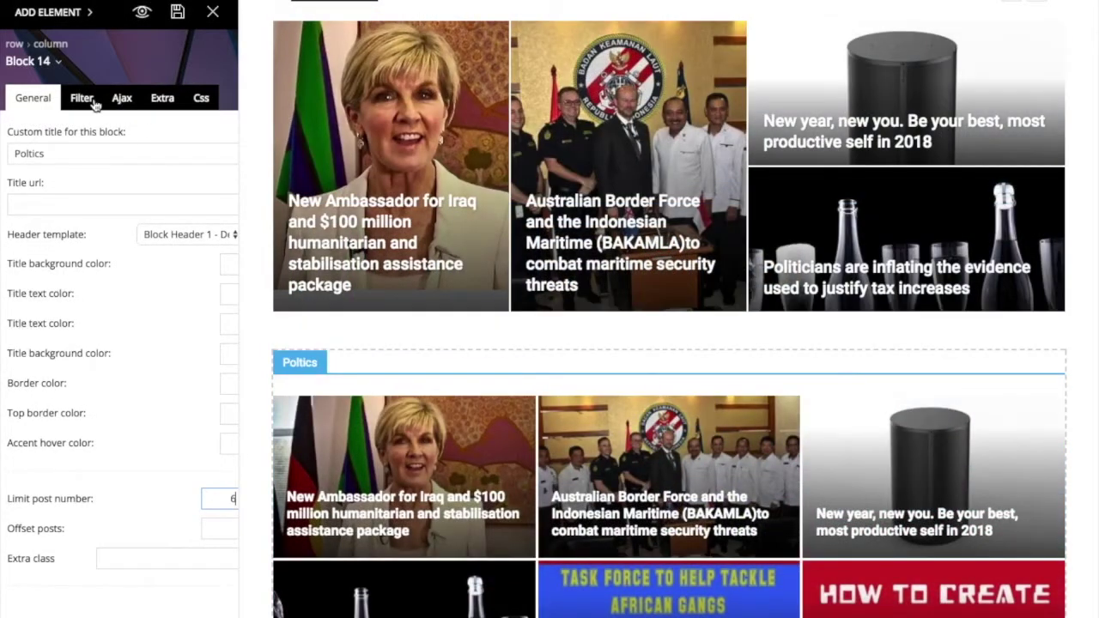
Filter the Block 14's posts by the House of Representatives category
left_click(86, 100)
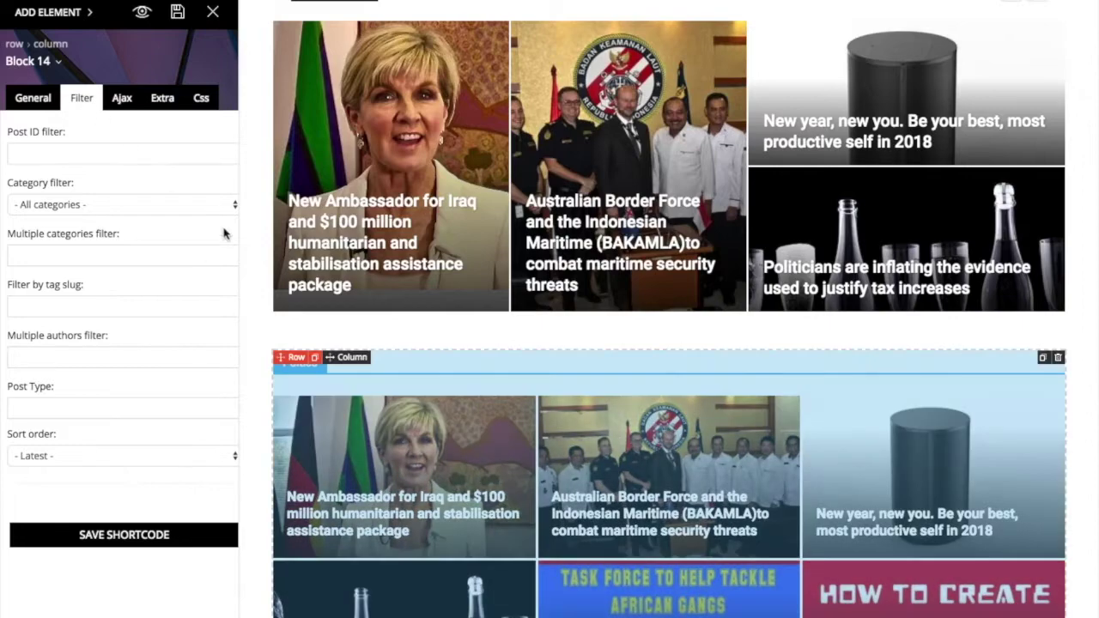
left_click(233, 206)
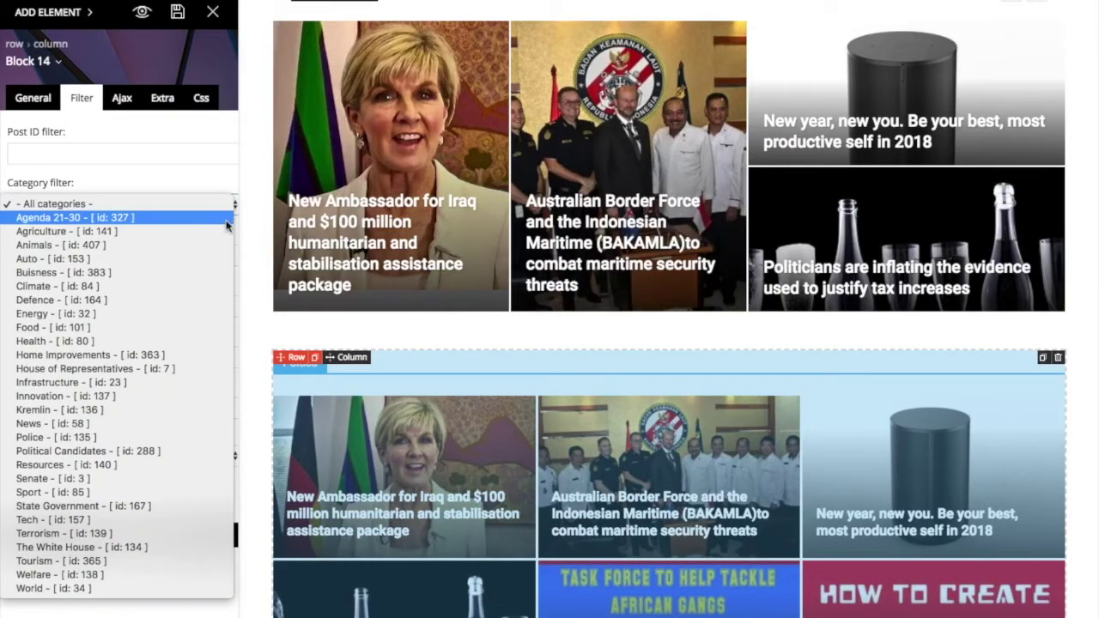
left_click(198, 370)
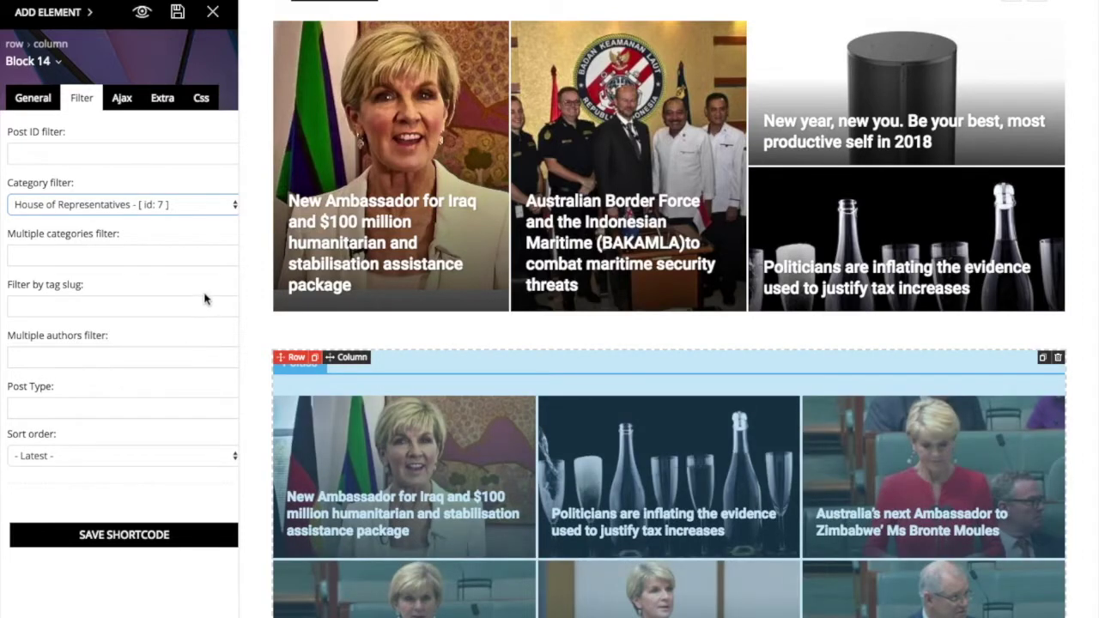
Review the Ajax dropdown filter type choices for the Block 14
left_click(123, 100)
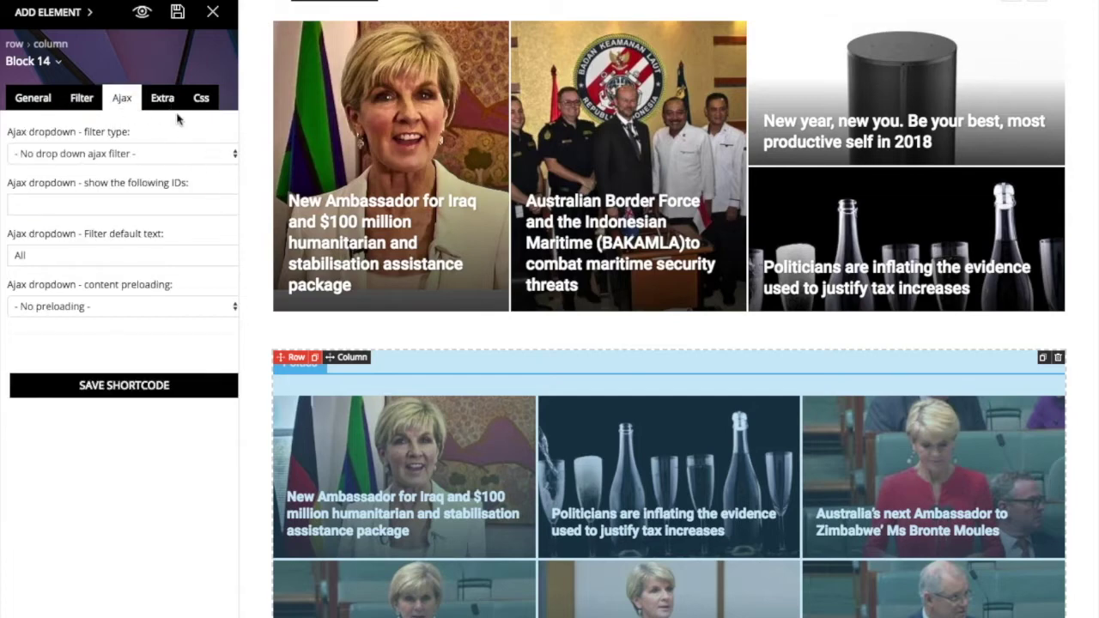
left_click(234, 157)
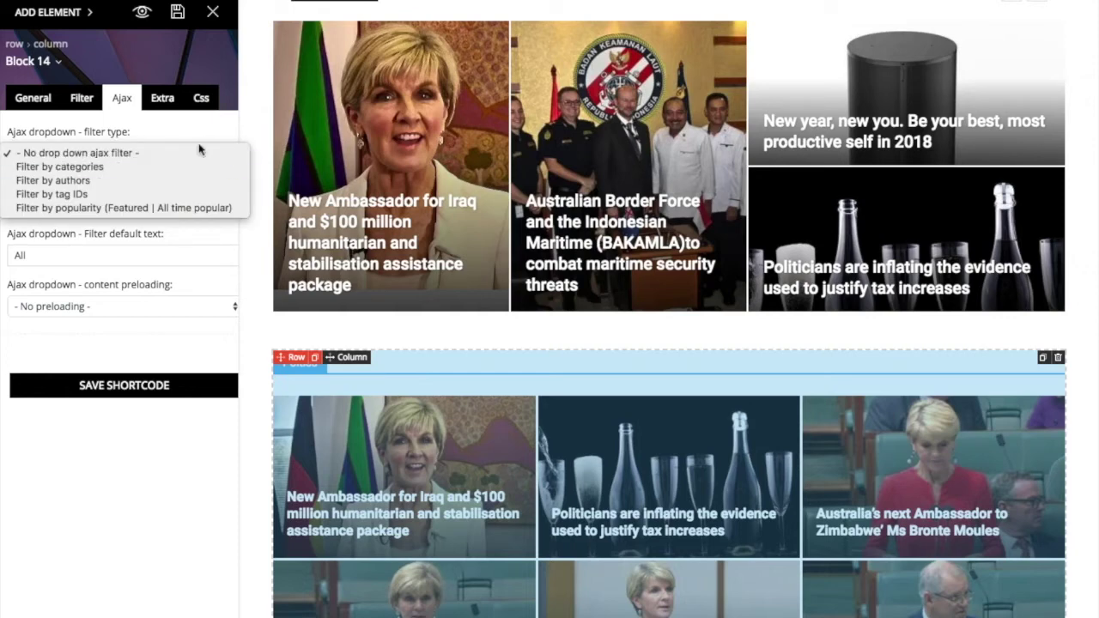
left_click(159, 101)
Set the Block 14's pagination to Load More button and save the page content
left_click(160, 101)
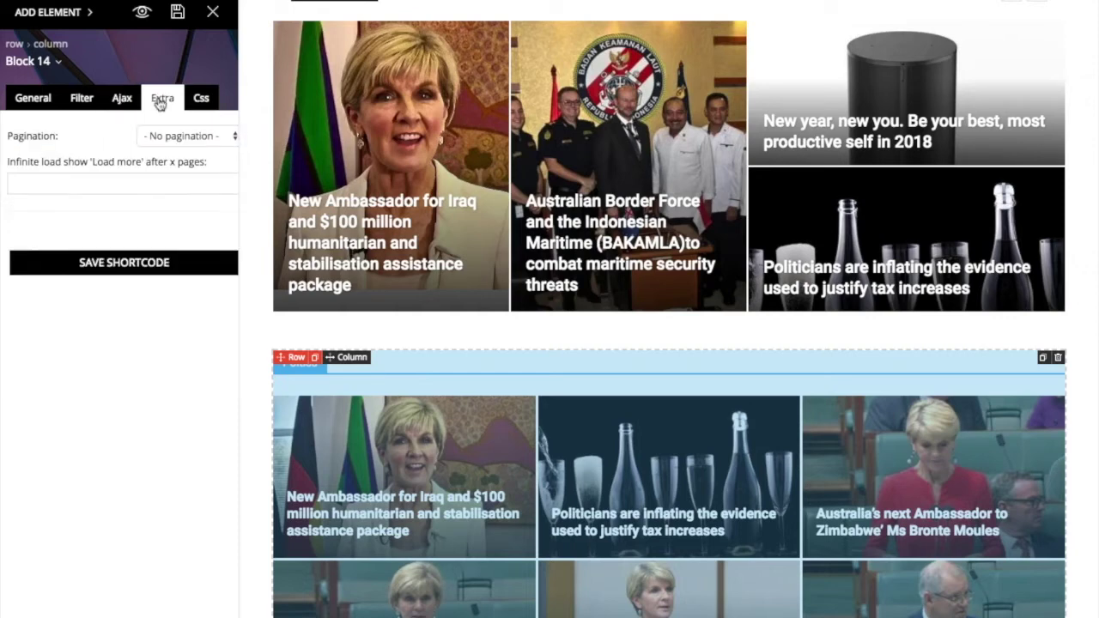
left_click(236, 139)
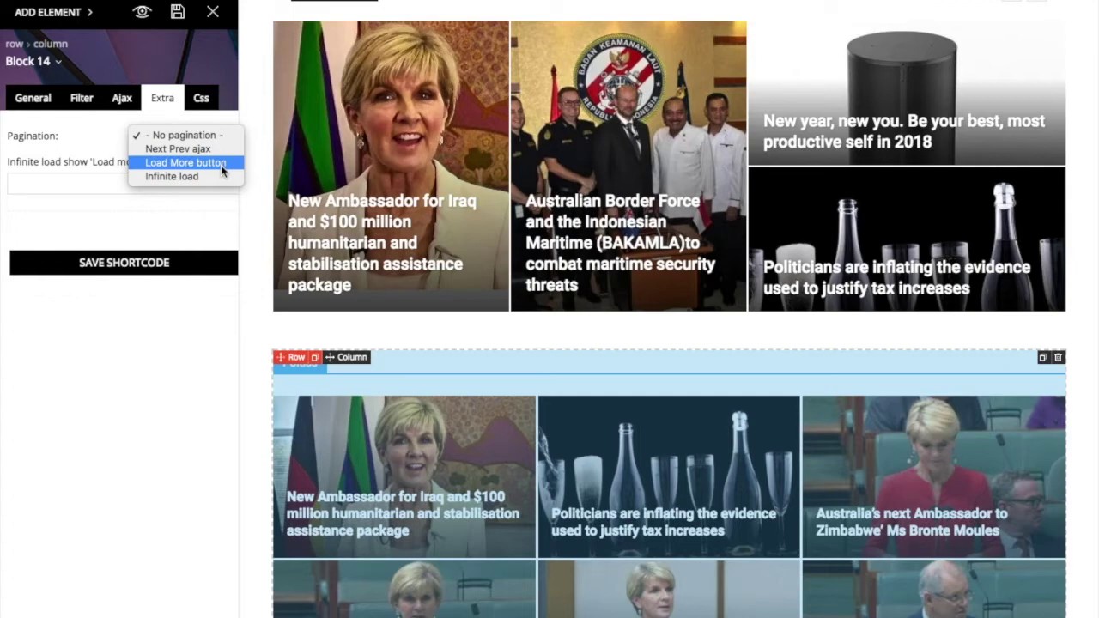
left_click(221, 163)
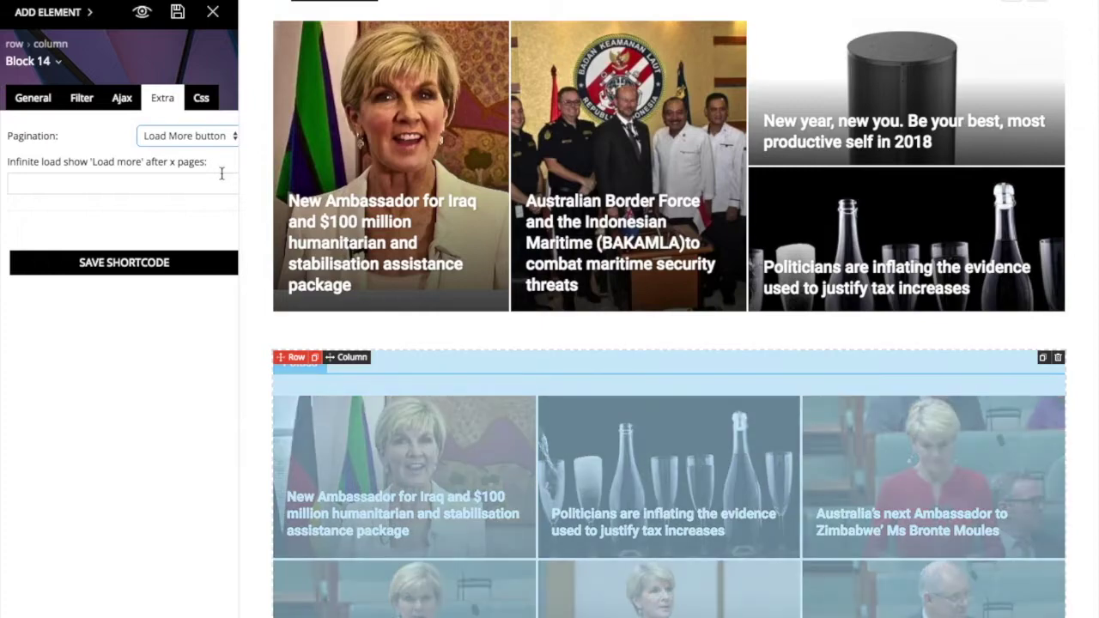
scroll(680, 599, "down", 2)
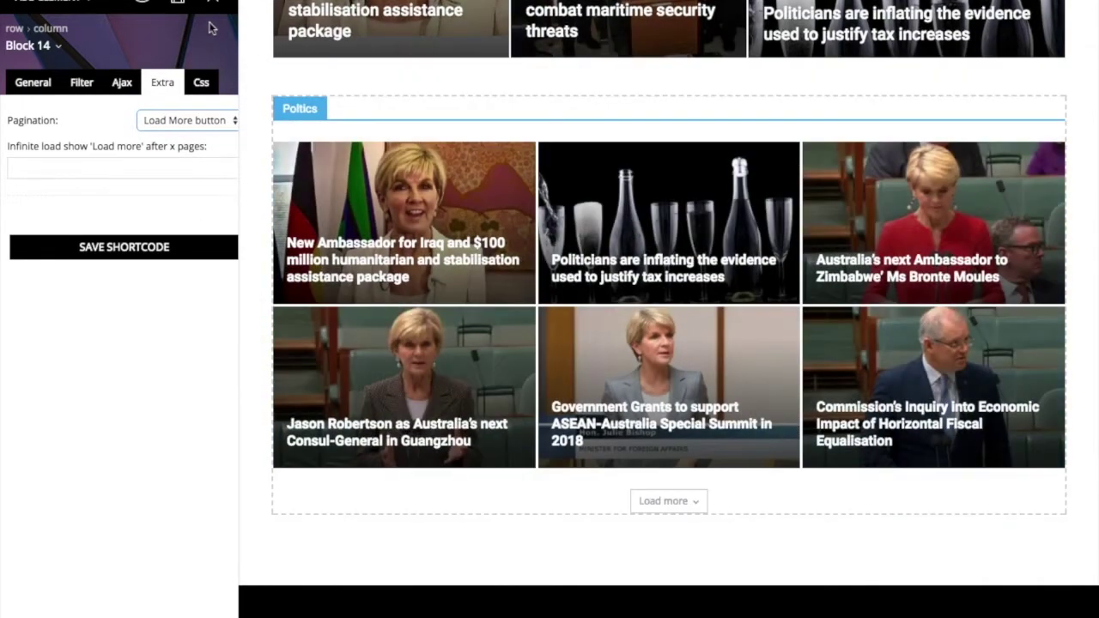
scroll(532, 303, "up", 3)
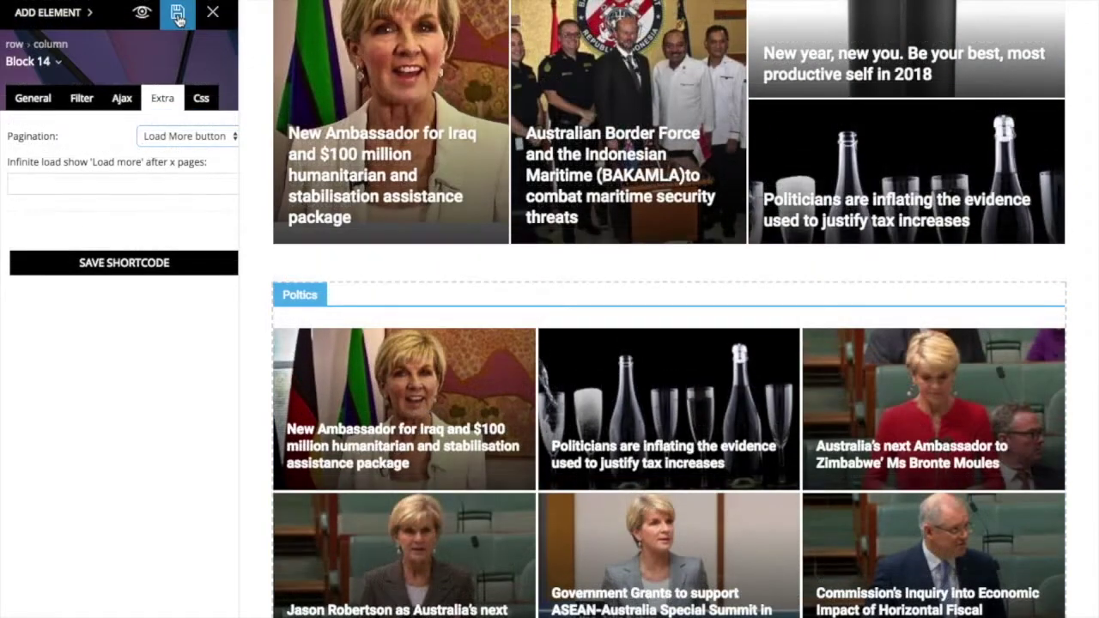
left_click(178, 14)
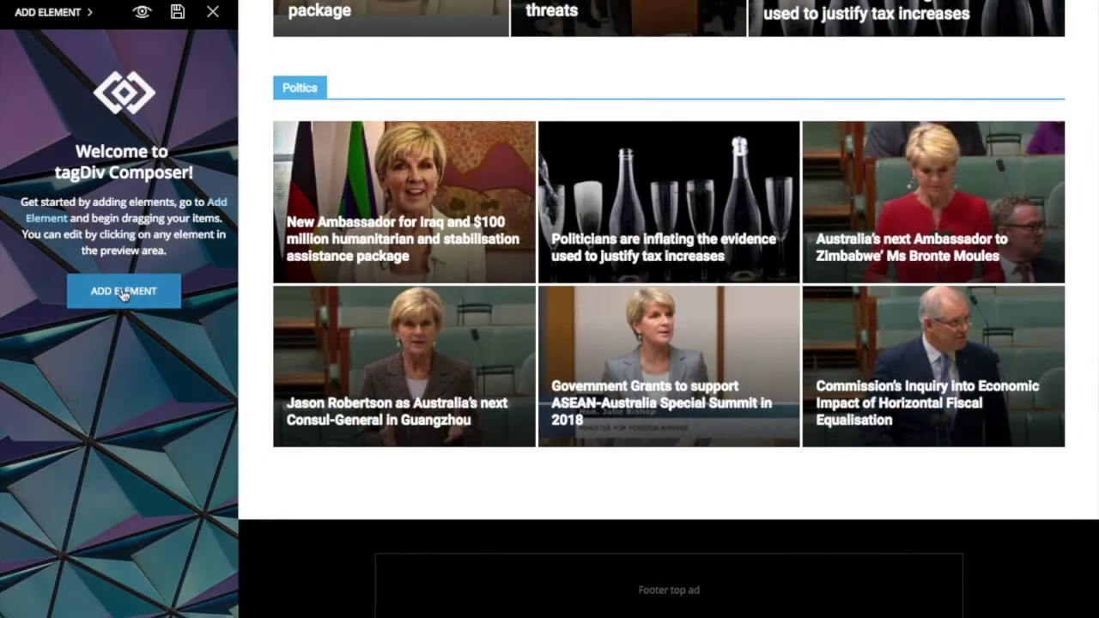
Add a Block 4 element in a new row below the Politics block
left_click(123, 292)
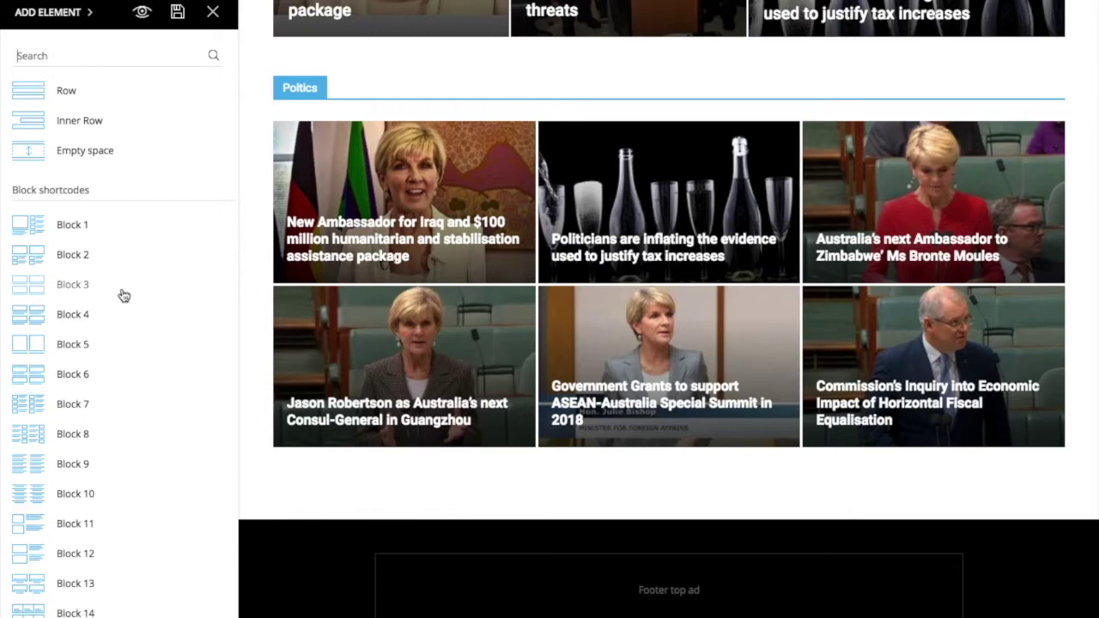
scroll(125, 295, "down", 2)
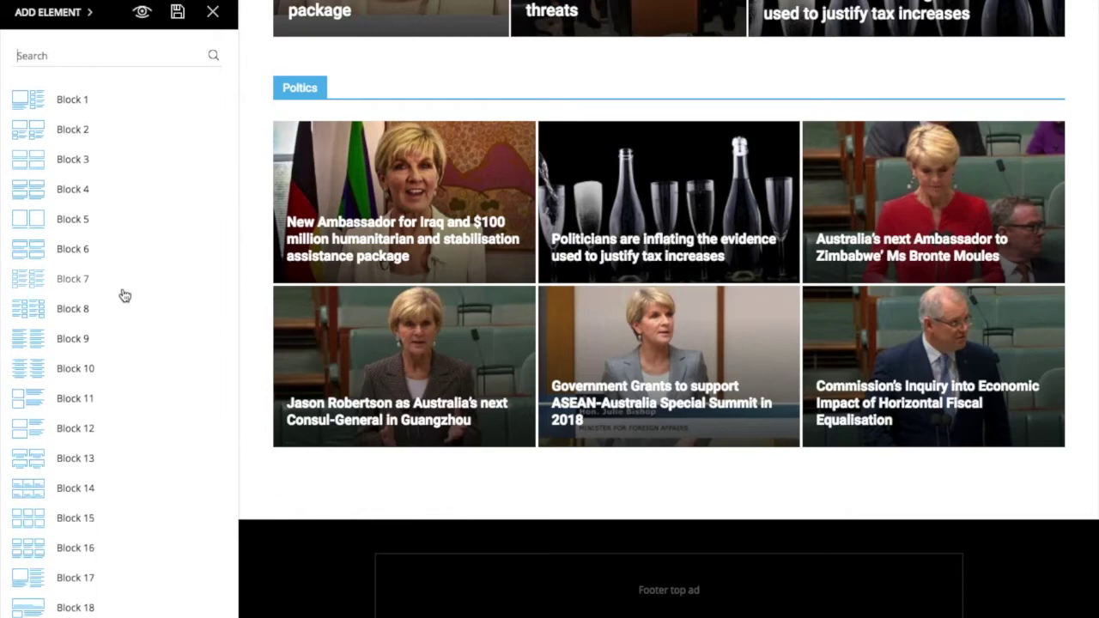
scroll(101, 285, "up", 2)
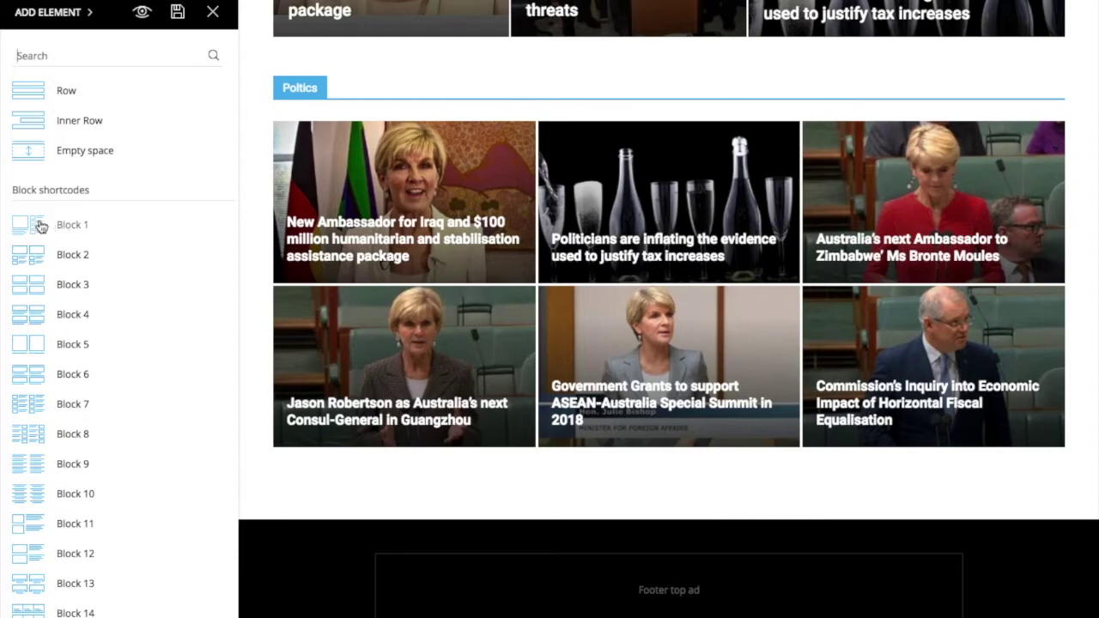
scroll(92, 289, "down", 1)
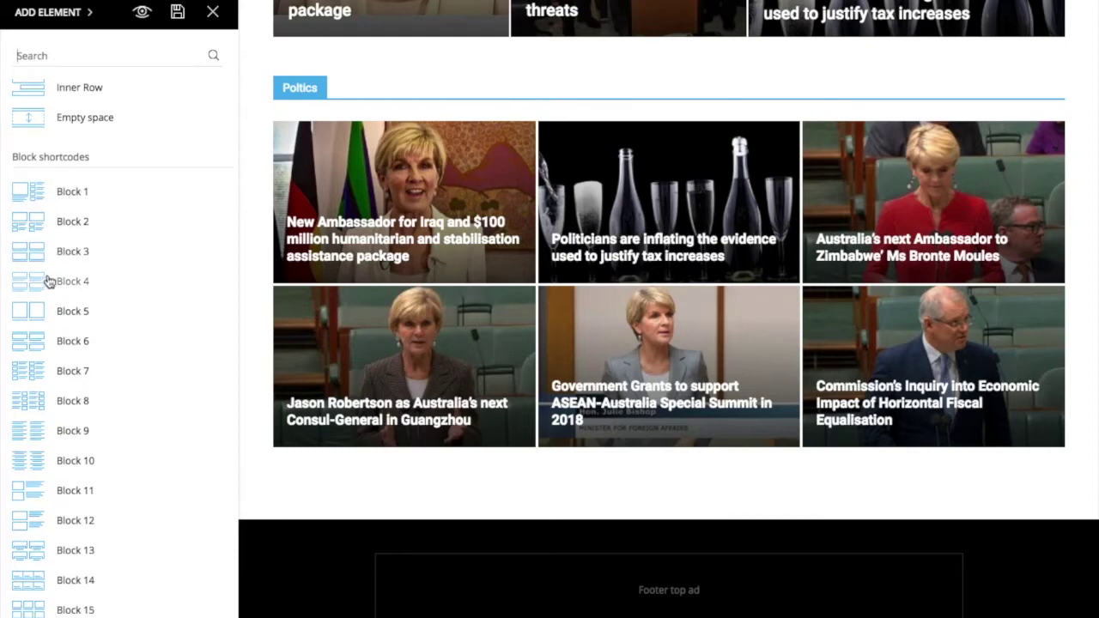
left_click_drag(49, 285, 631, 478)
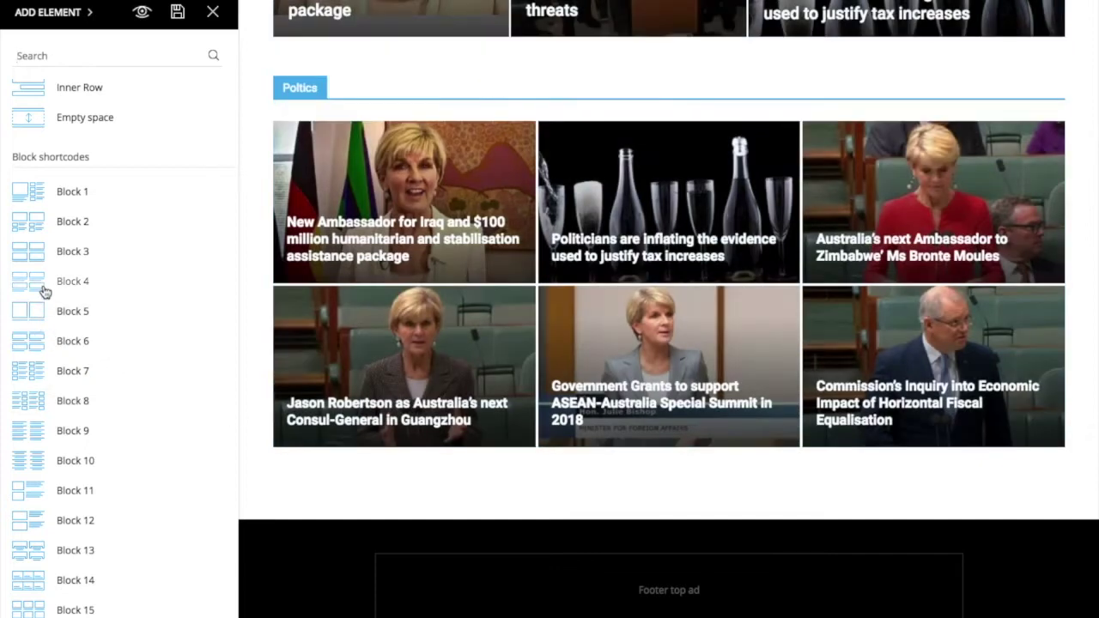
left_click_drag(44, 289, 602, 449)
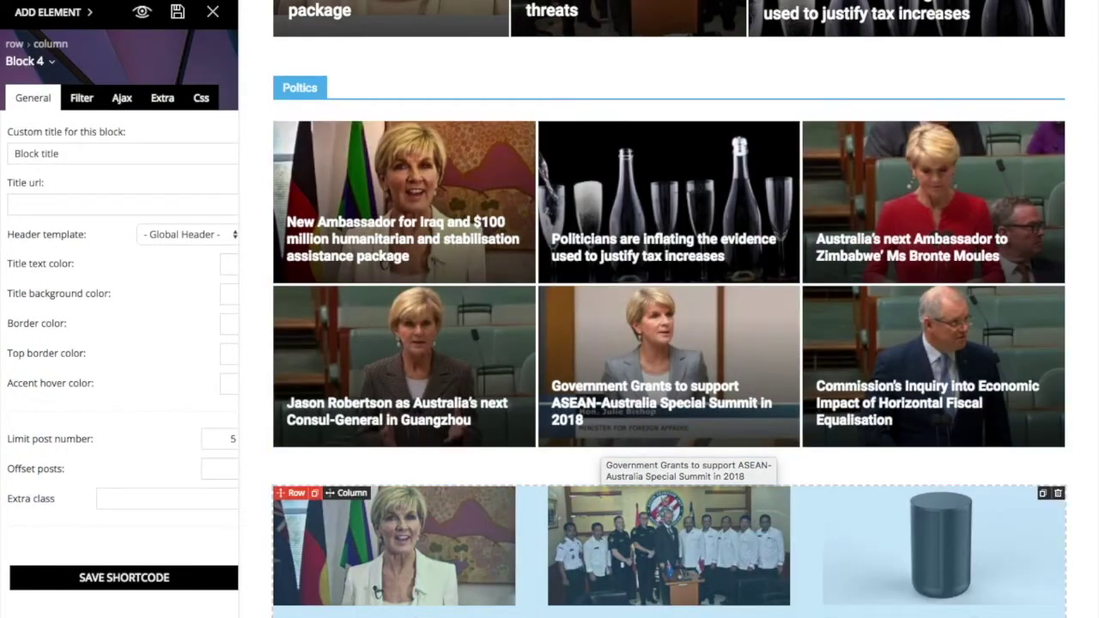
Set the limit post number of the Crime Block 4 to 3
scroll(603, 448, "down", 1)
scroll(670, 344, "down", 2)
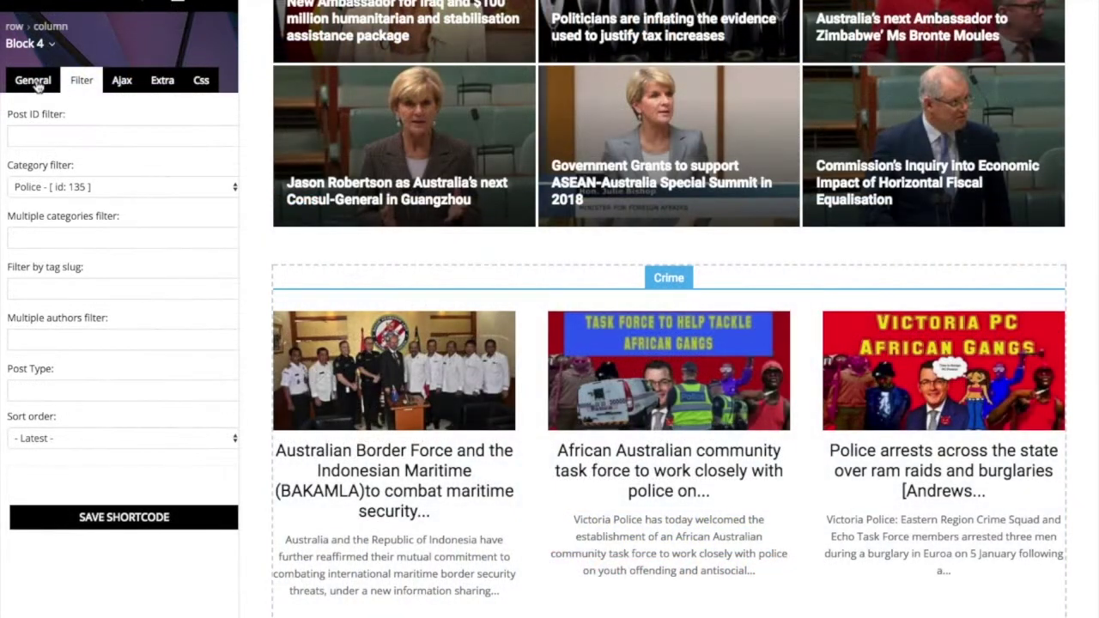
left_click(36, 84)
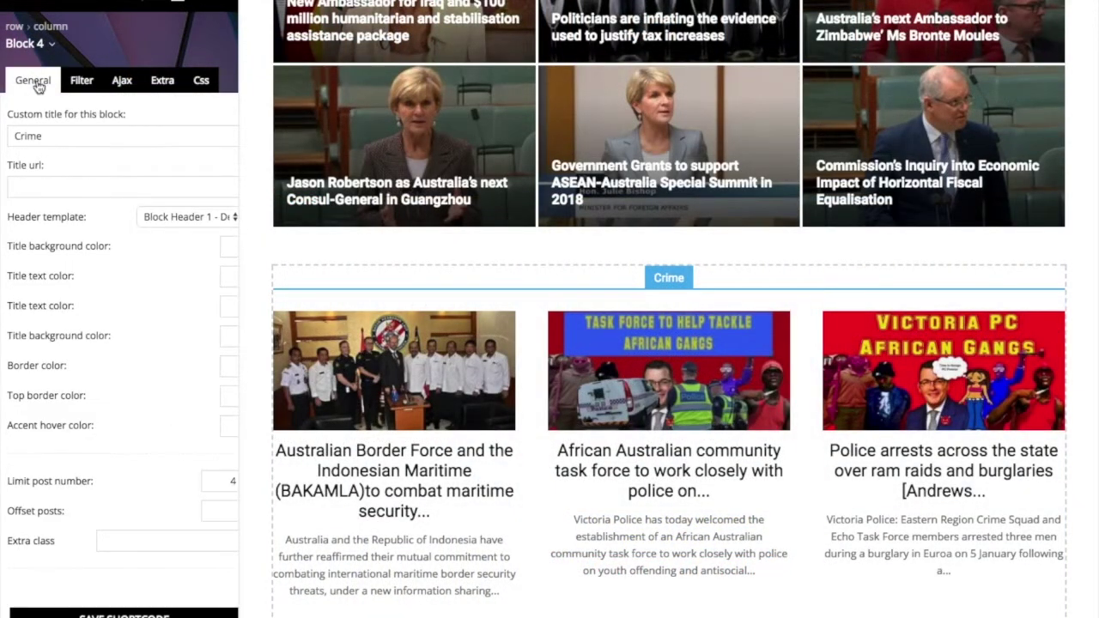
left_click(240, 484)
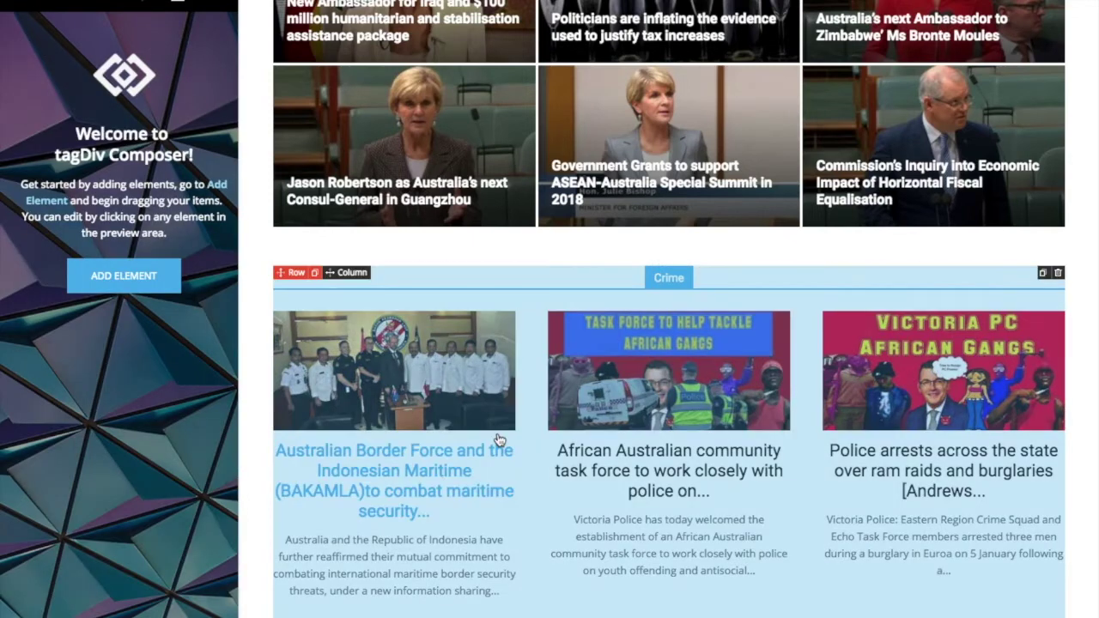
left_click(501, 441)
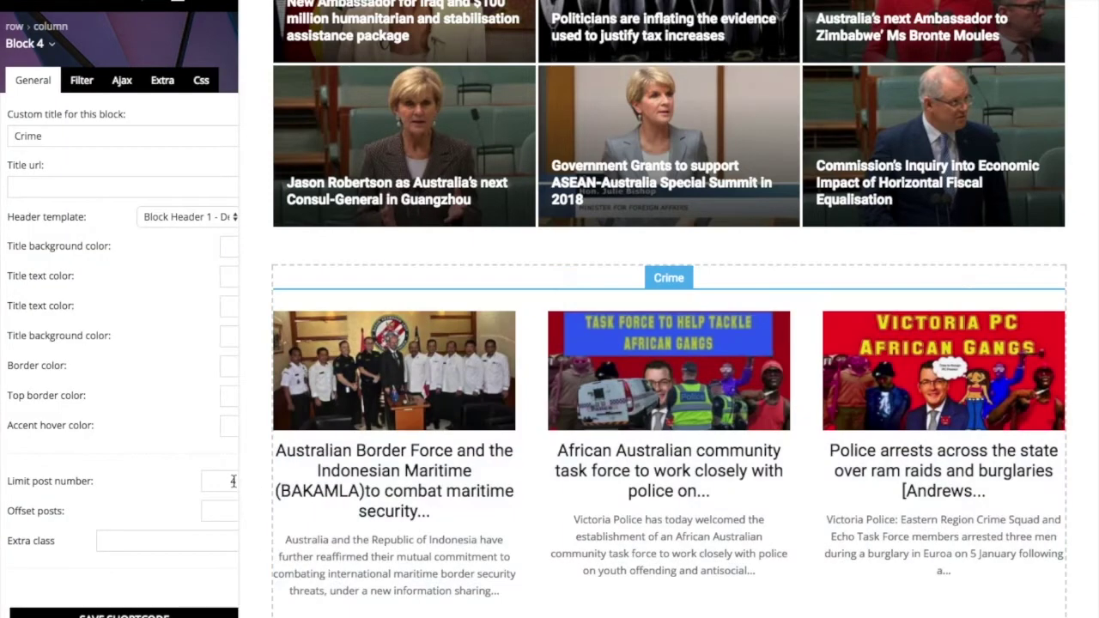
left_click(234, 483)
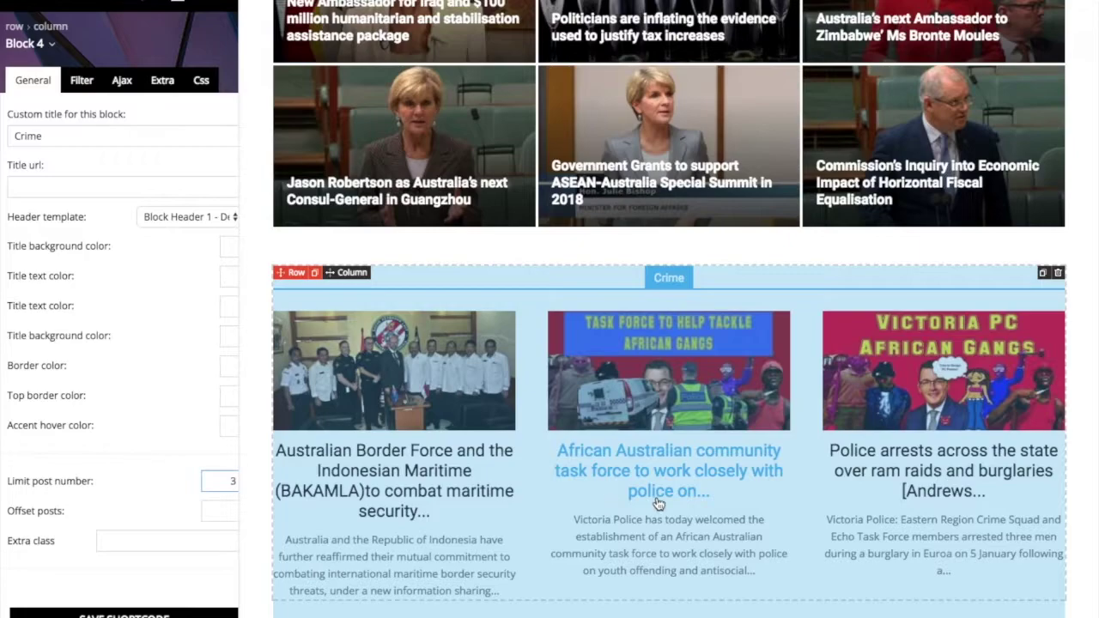
left_click(692, 503)
Examine the page layout from the upper sections through the Crime block down to the footer
scroll(824, 425, "down", 2)
scroll(521, 382, "up", 6)
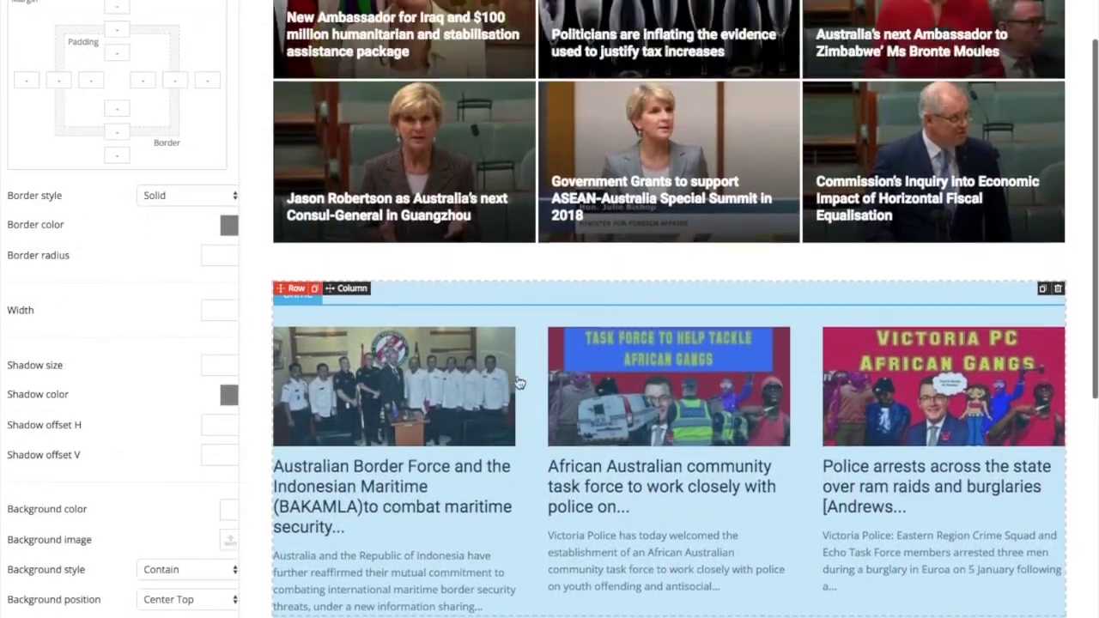
scroll(518, 386, "up", 3)
scroll(515, 390, "down", 1)
scroll(515, 390, "down", 3)
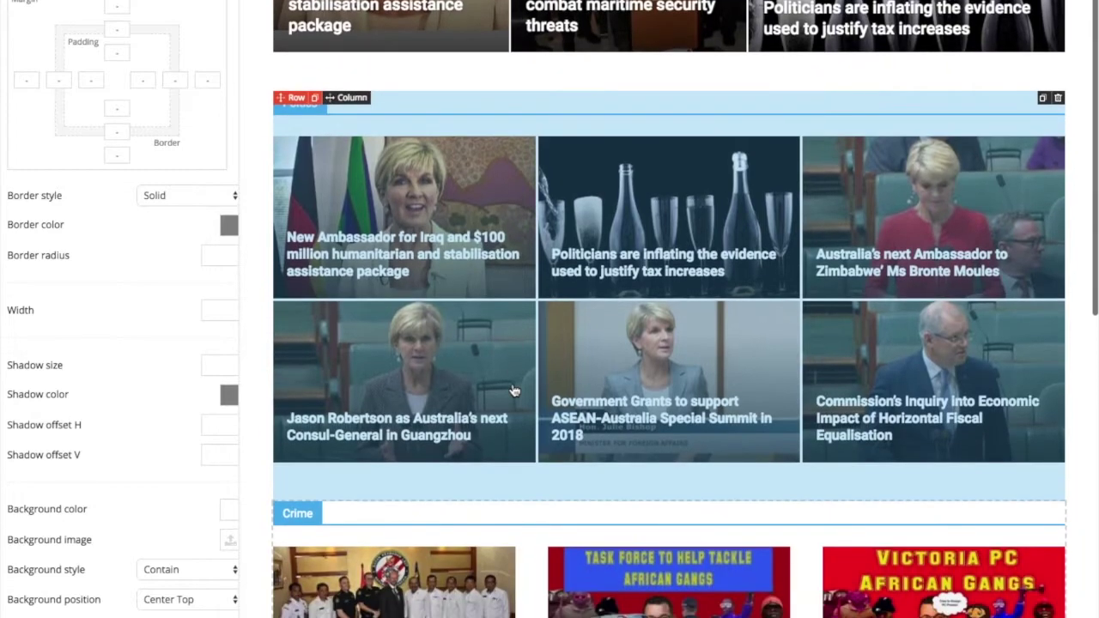
scroll(512, 391, "down", 7)
scroll(510, 390, "up", 2)
scroll(510, 391, "down", 5)
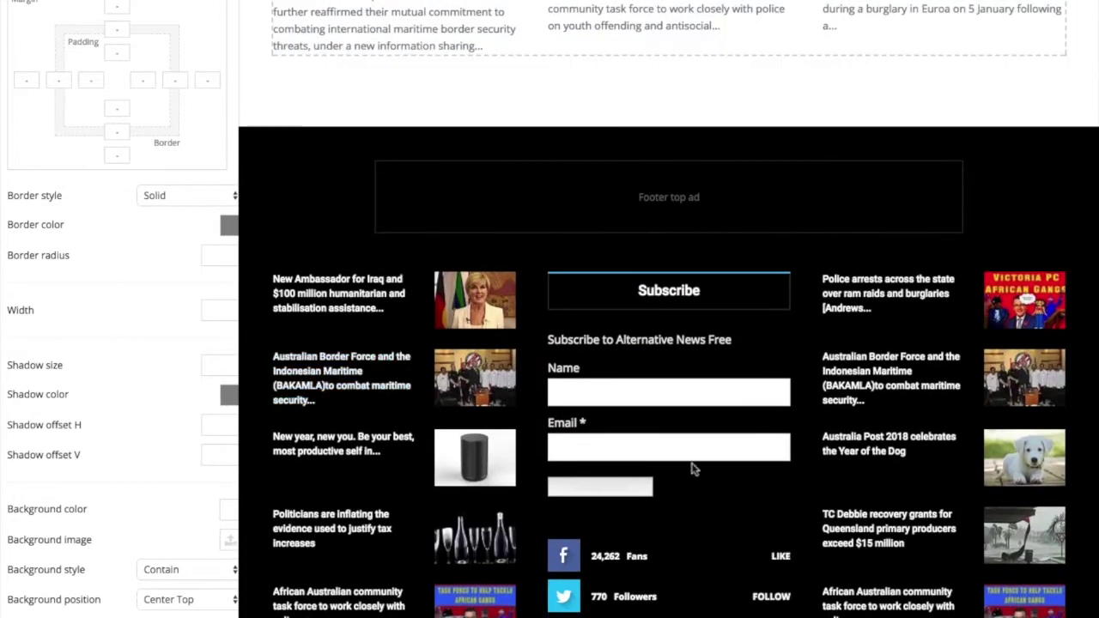
scroll(814, 529, "down", 3)
scroll(810, 527, "up", 10)
scroll(698, 513, "down", 3)
scroll(697, 512, "down", 1)
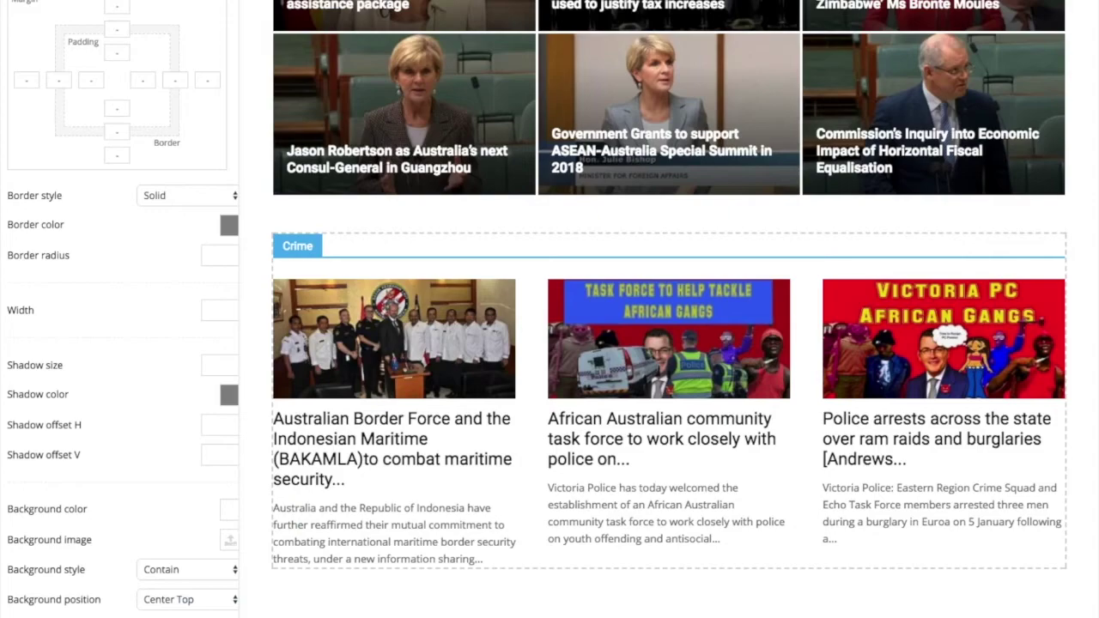
Save the page content with the Crime block in place
scroll(562, 368, "up", 2)
scroll(562, 368, "down", 4)
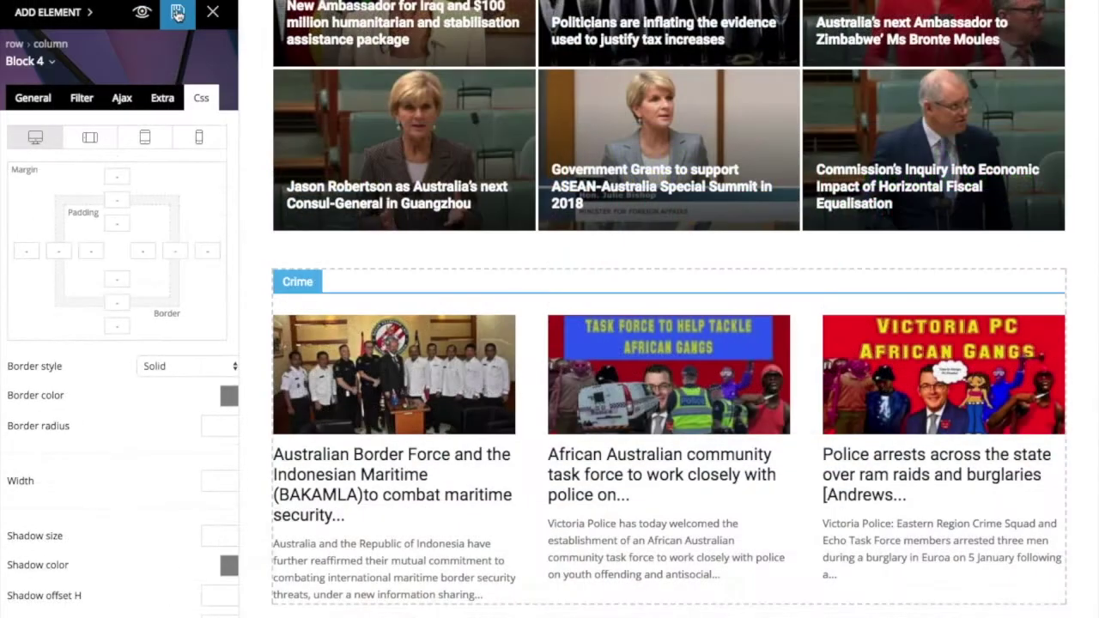
left_click(177, 14)
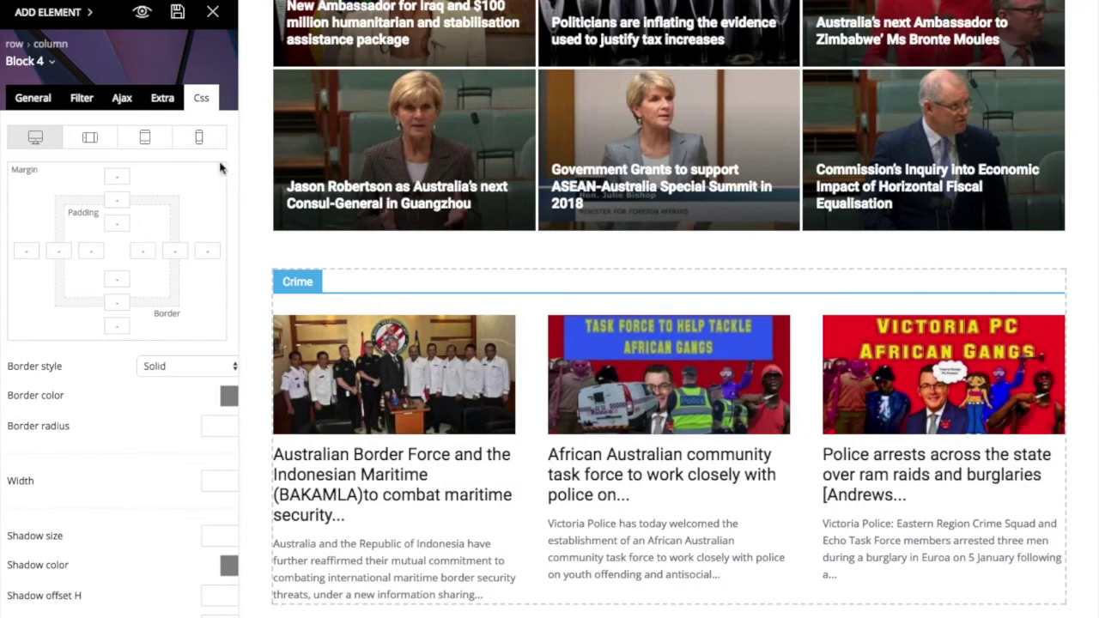
Add a Block 13 element in a new row below the Crime block
left_click(61, 17)
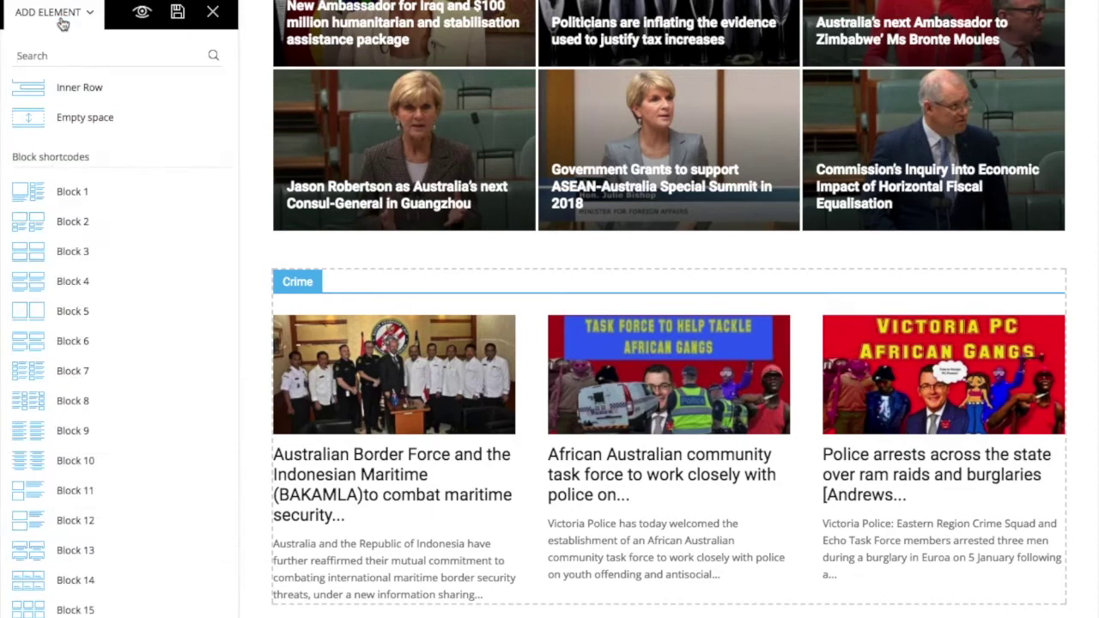
scroll(151, 273, "up", 1)
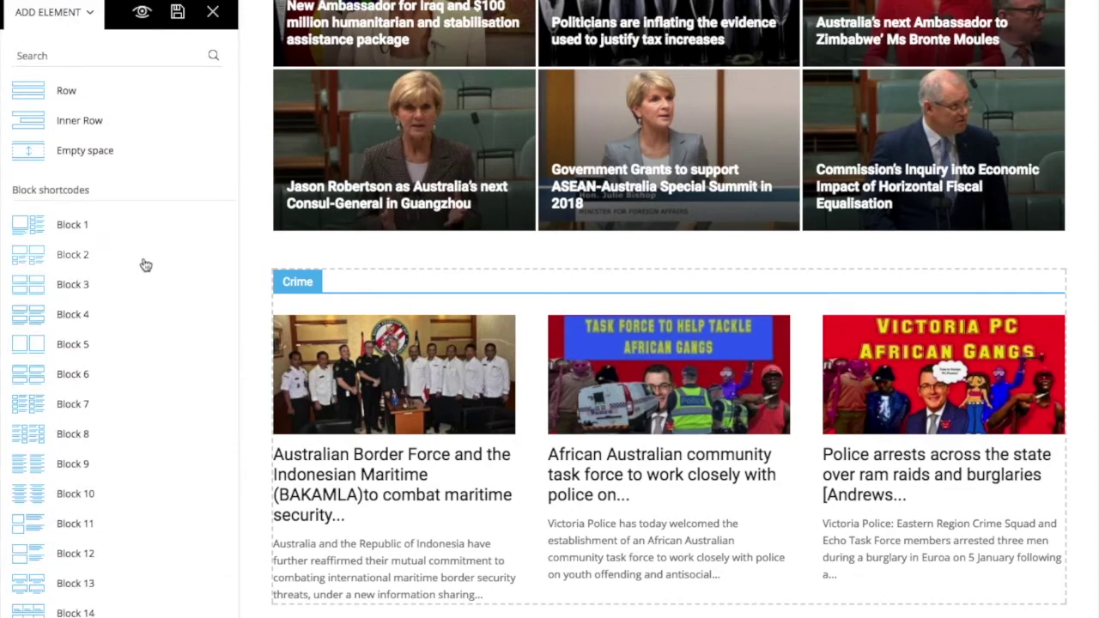
scroll(186, 372, "down", 1)
scroll(186, 372, "down", 3)
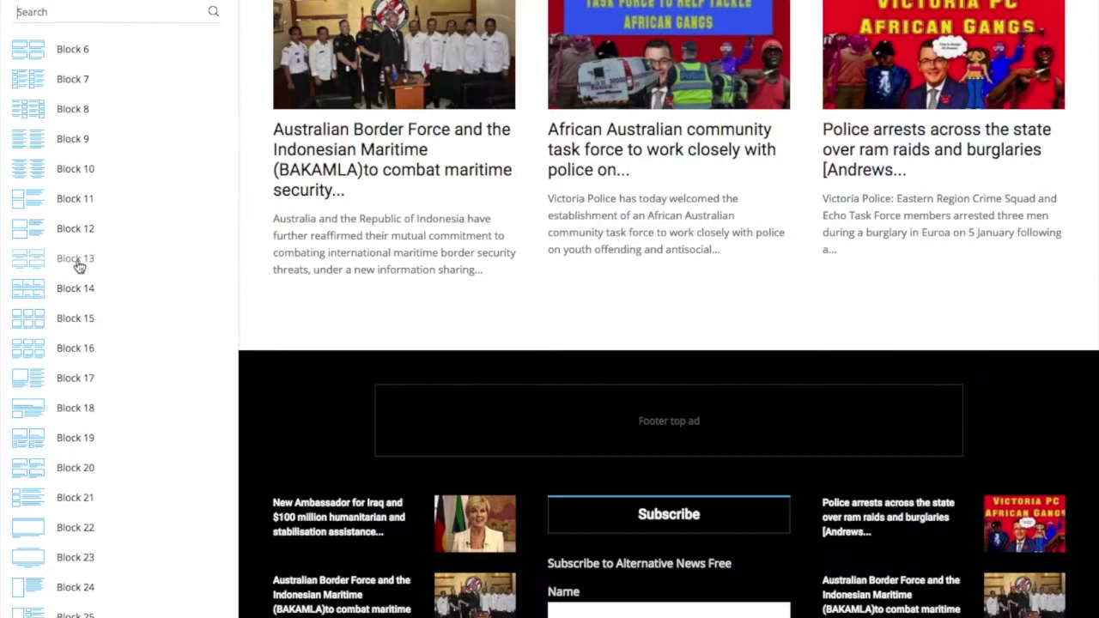
left_click_drag(77, 266, 486, 276)
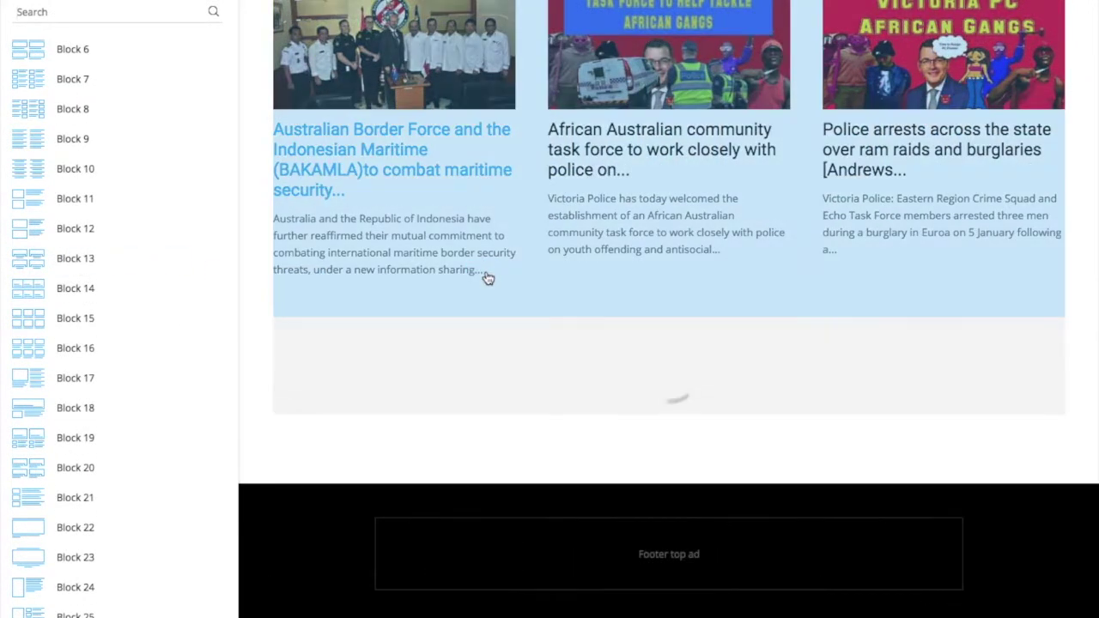
Check how the Block 13 posts look on the page and delete that block
scroll(767, 571, "down", 10)
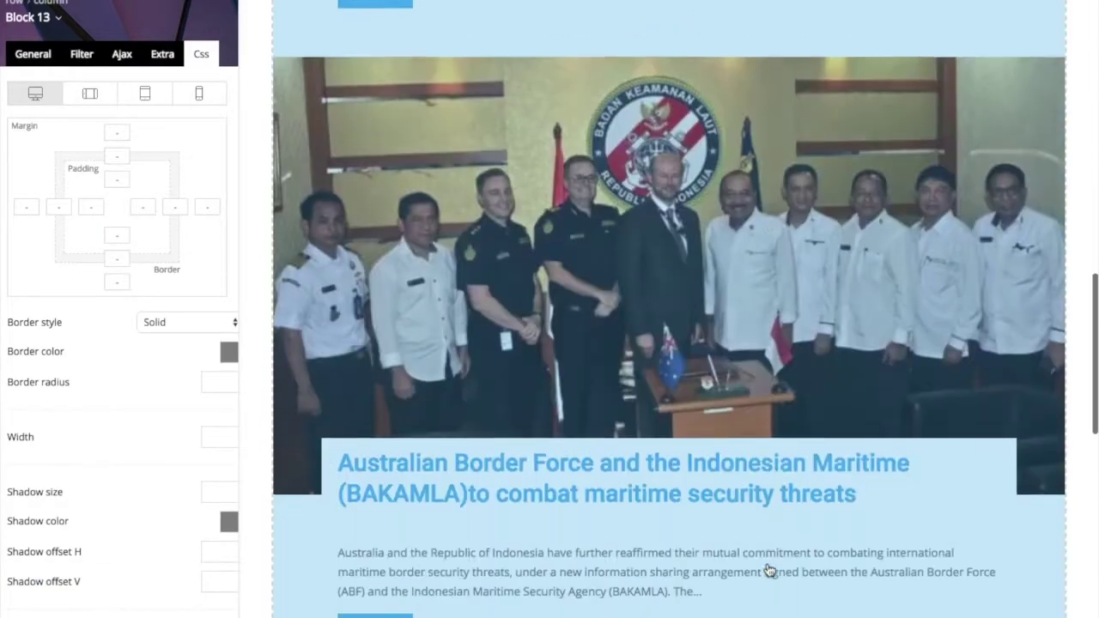
scroll(767, 571, "down", 8)
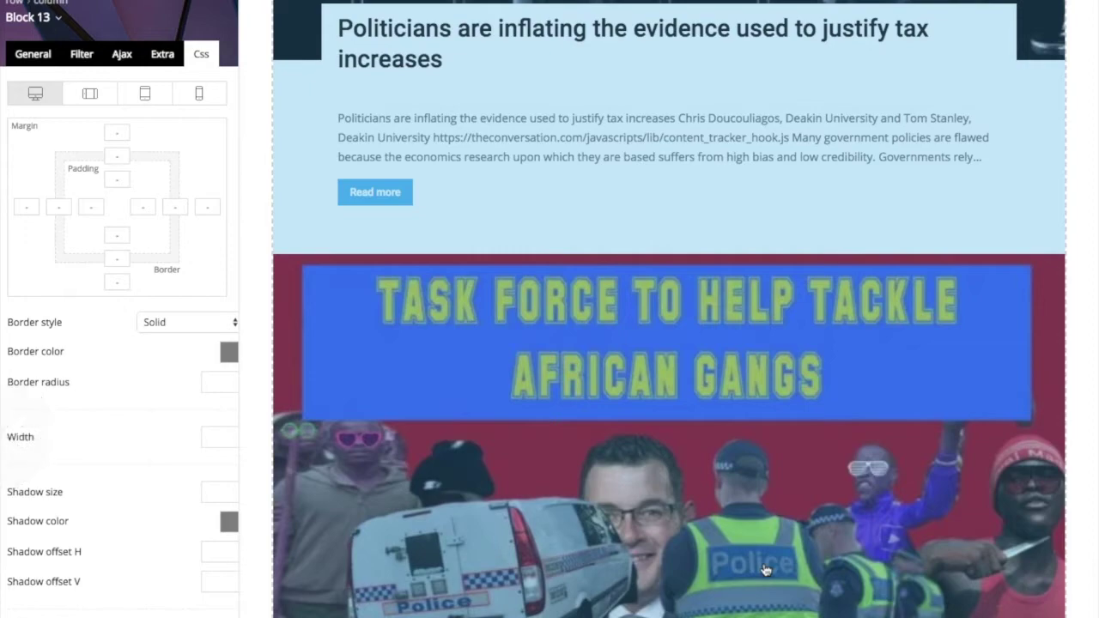
scroll(721, 560, "up", 6)
scroll(719, 560, "up", 10)
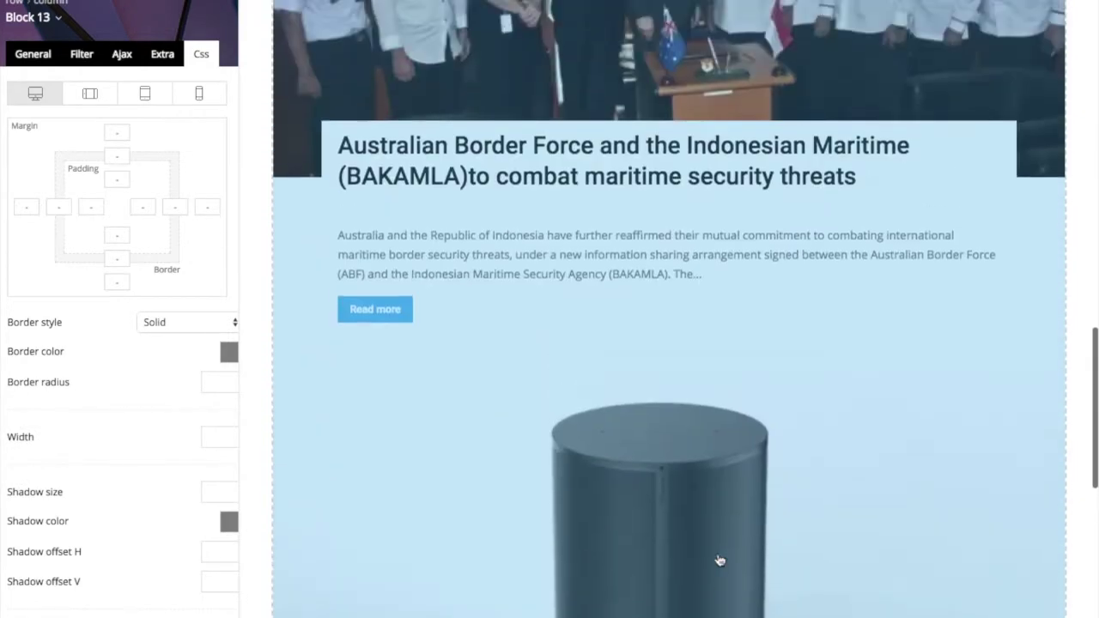
scroll(720, 559, "up", 8)
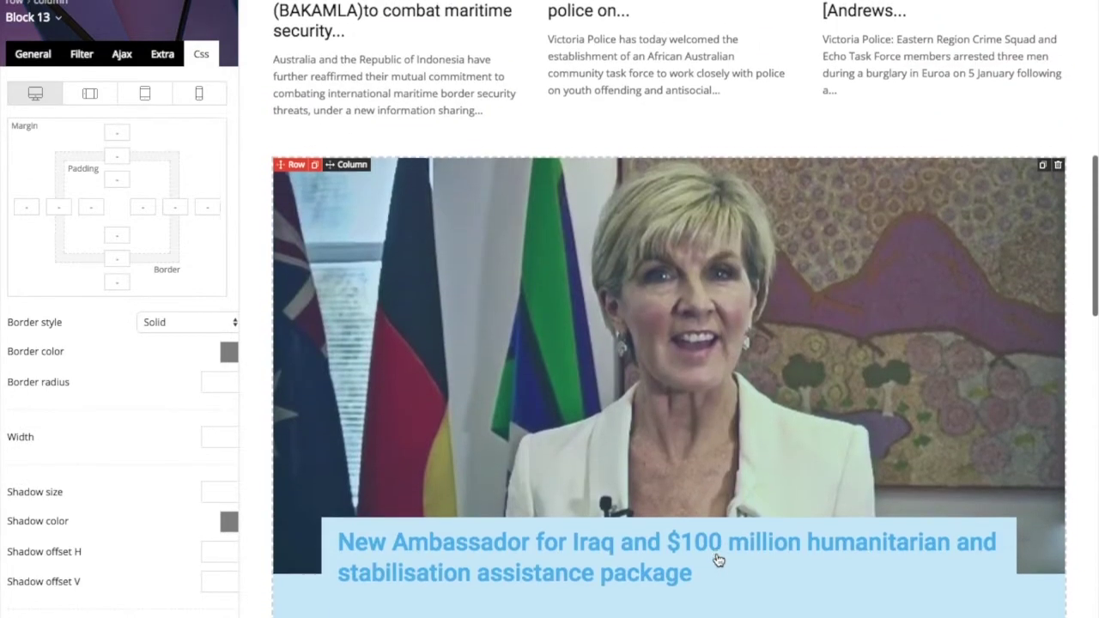
scroll(720, 560, "down", 2)
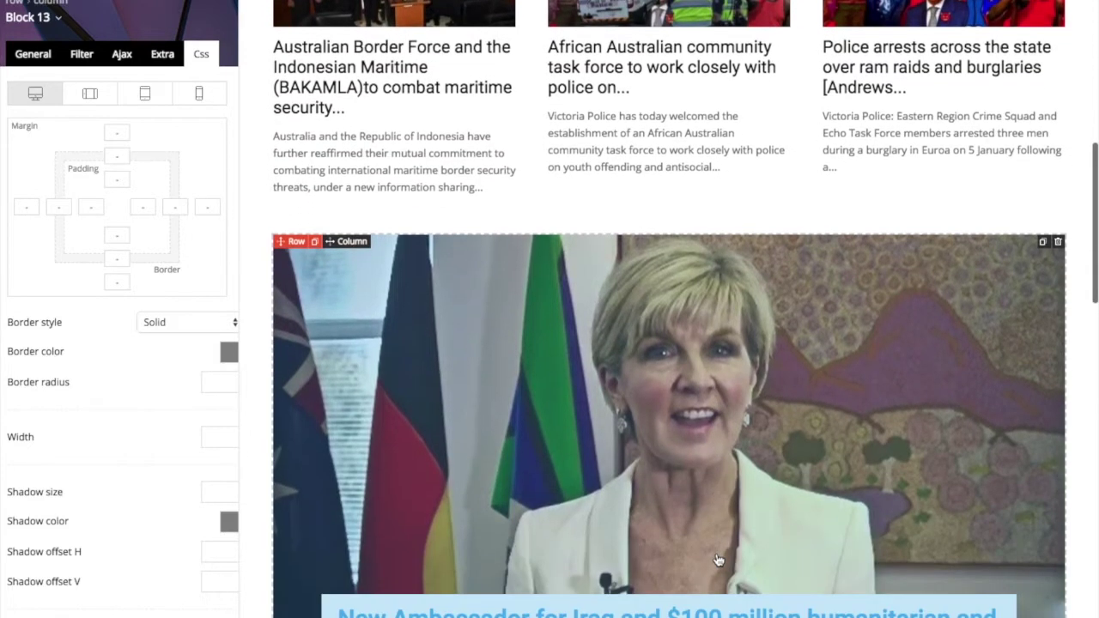
left_click(1057, 242)
left_click(488, 401)
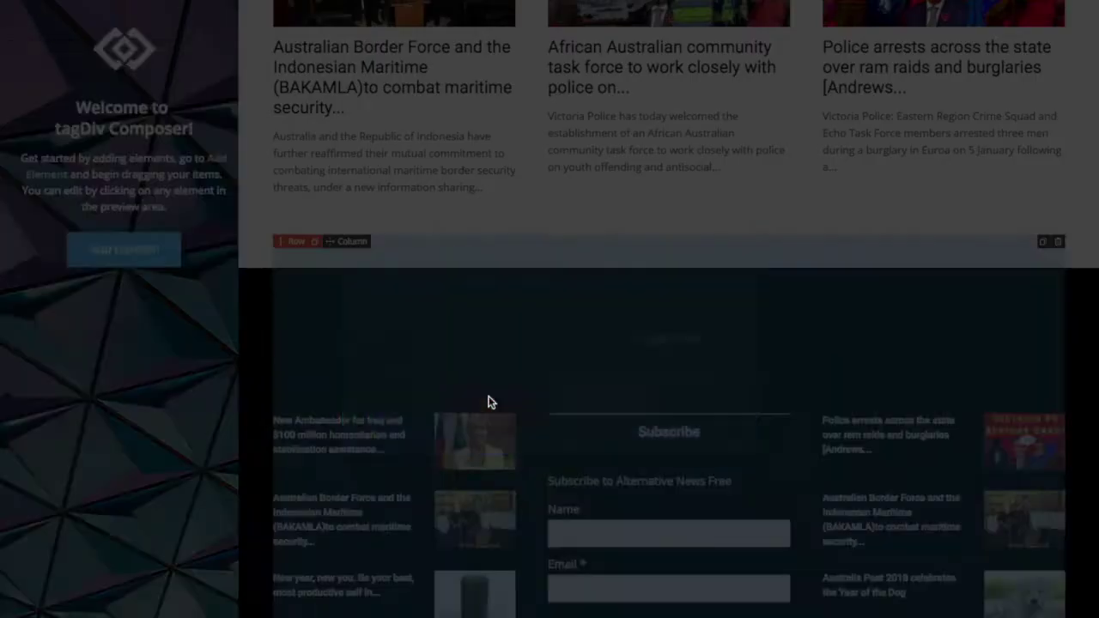
Add a Block 19 element in a new row below the Crime block
left_click(133, 257)
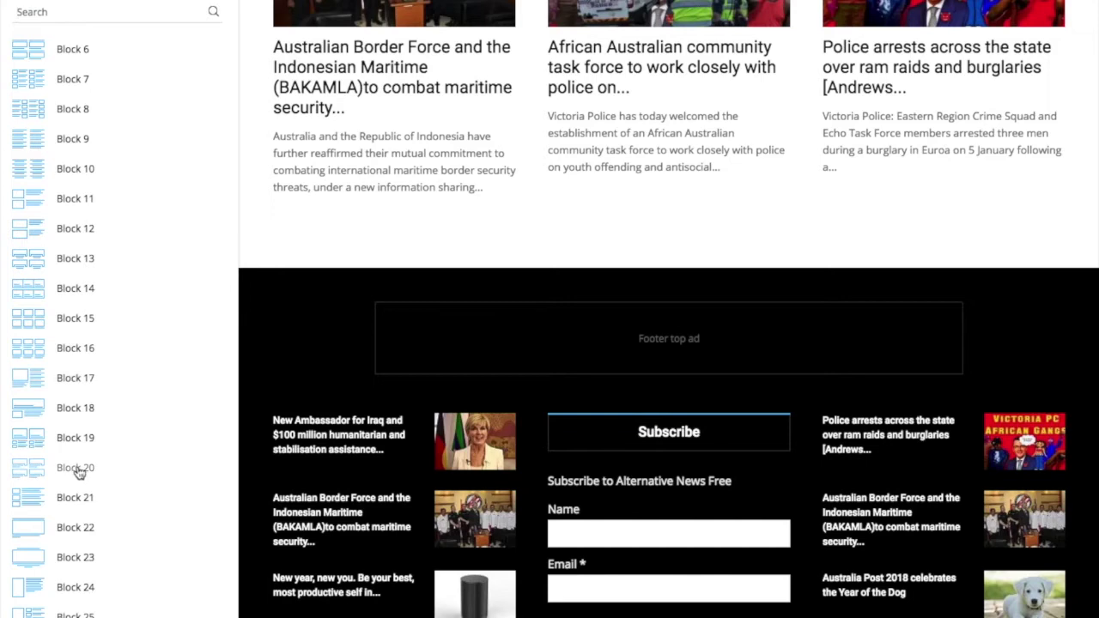
left_click_drag(75, 442, 88, 430)
left_click_drag(672, 220, 713, 203)
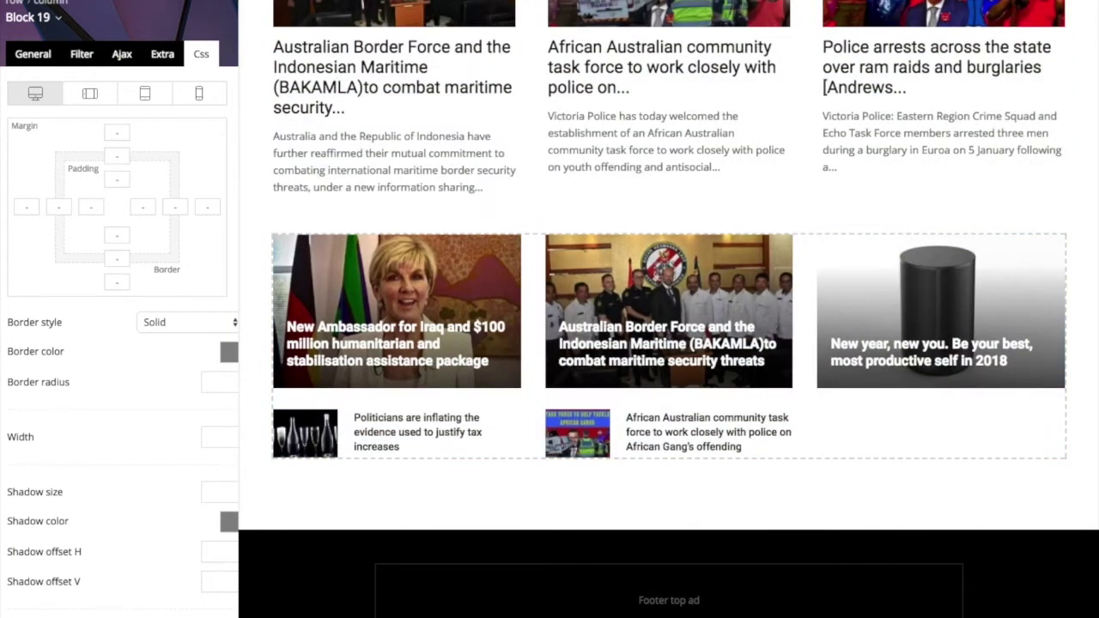
Clear the default custom title text of the Block 19
left_click(34, 55)
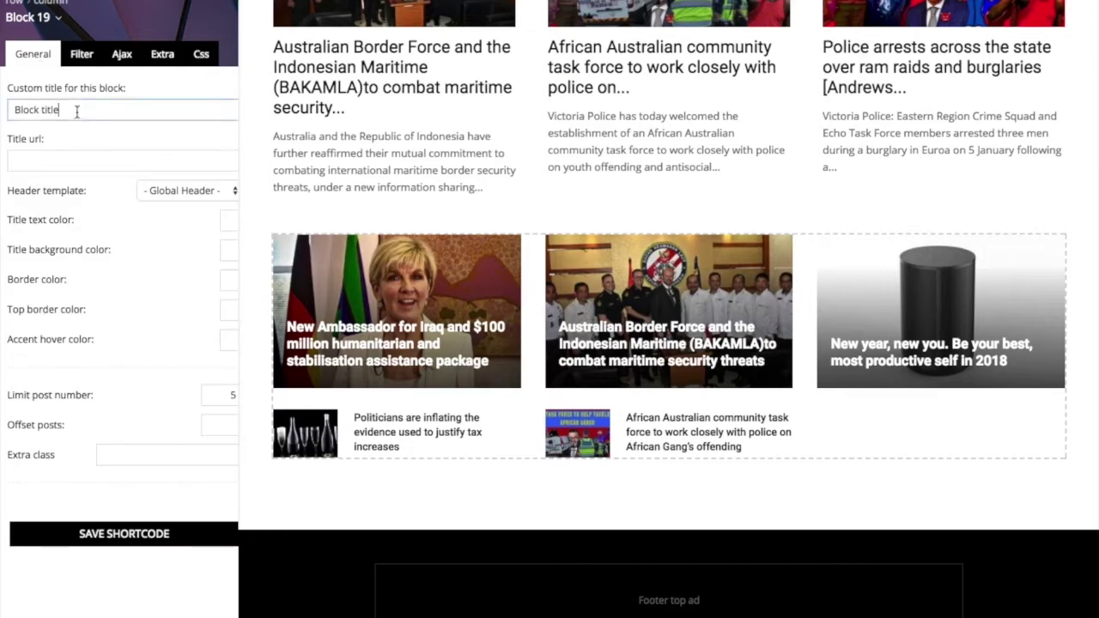
left_click_drag(80, 111, 18, 110)
type("B")
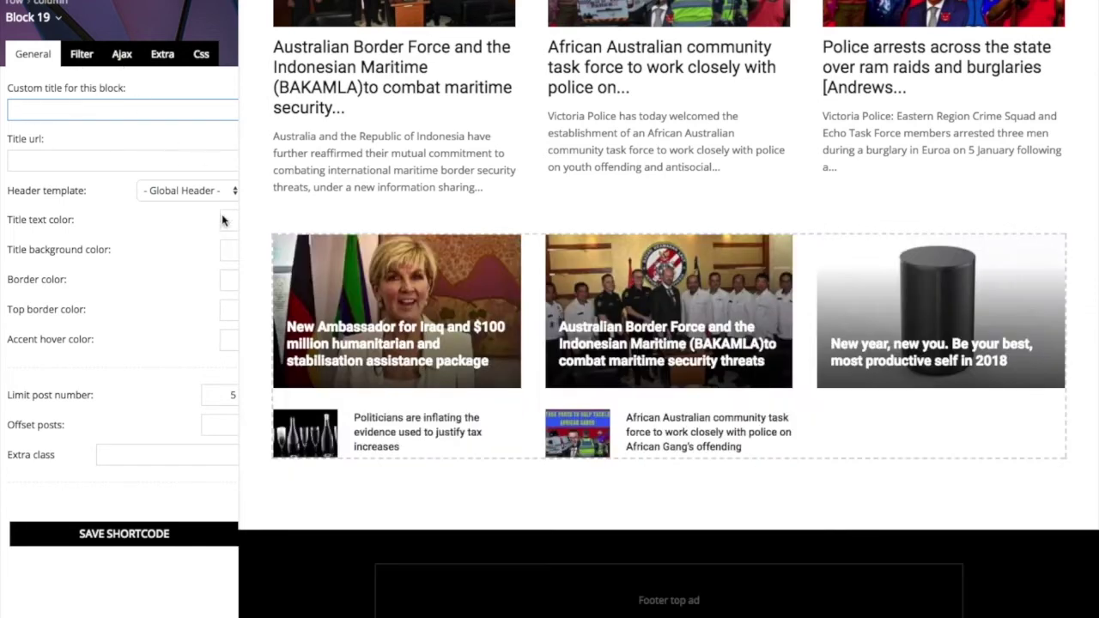
Filter the Block 19's posts by the Infrastructure category and return to its general settings
left_click(82, 54)
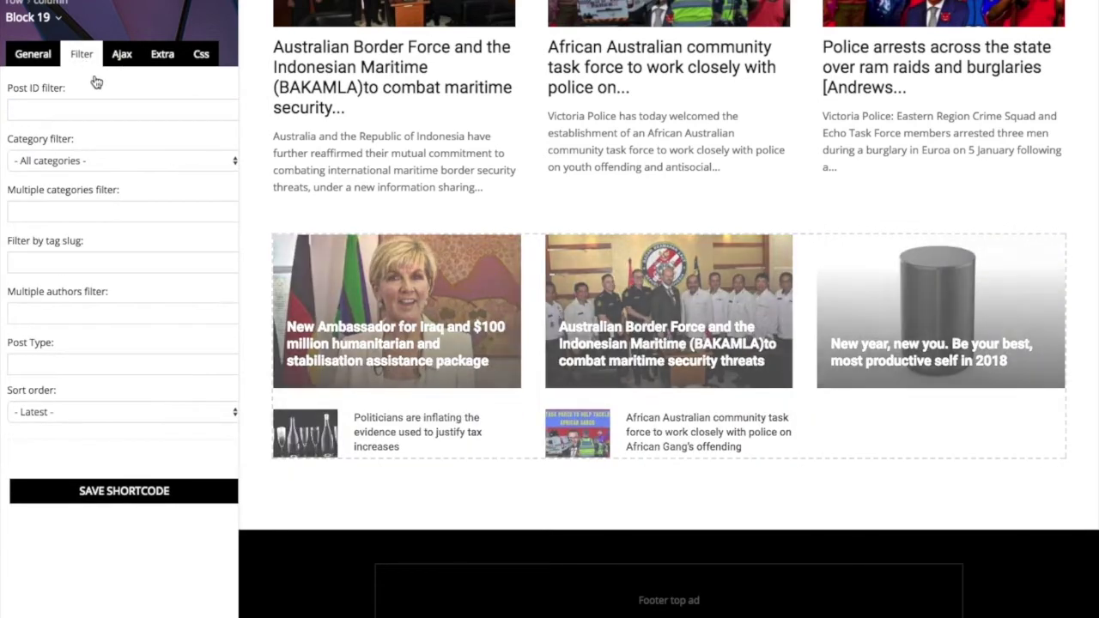
left_click(236, 165)
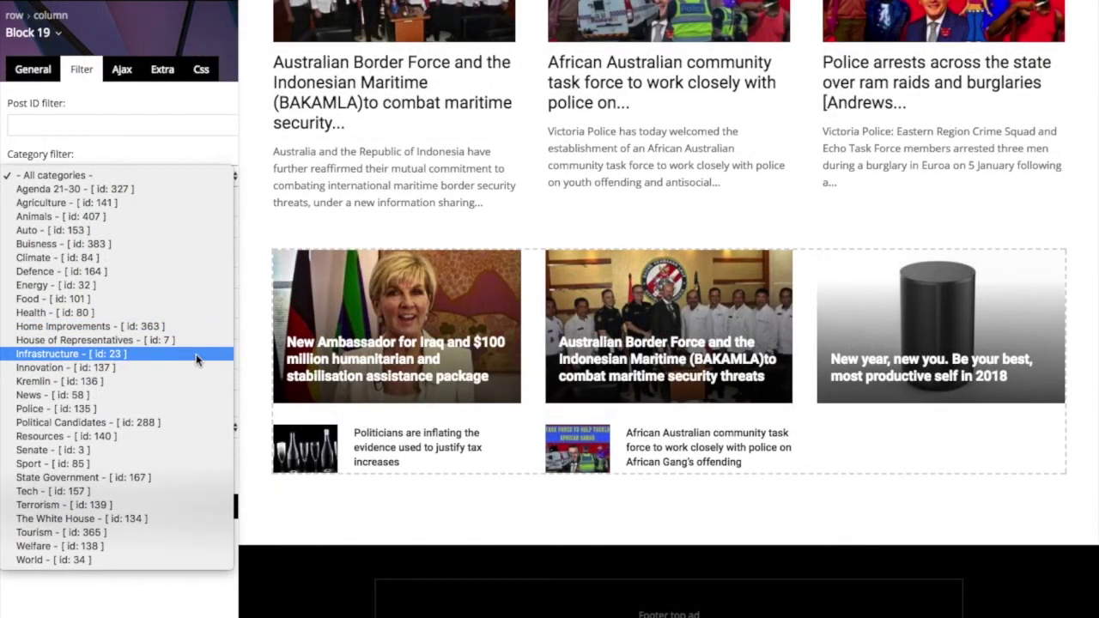
left_click(199, 355)
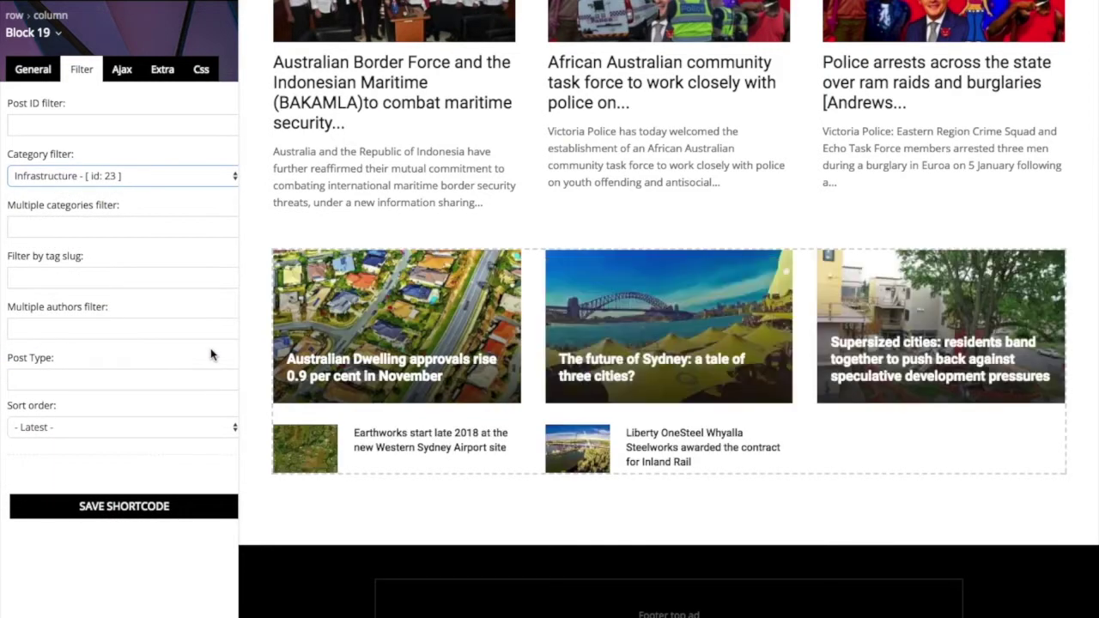
left_click(47, 74)
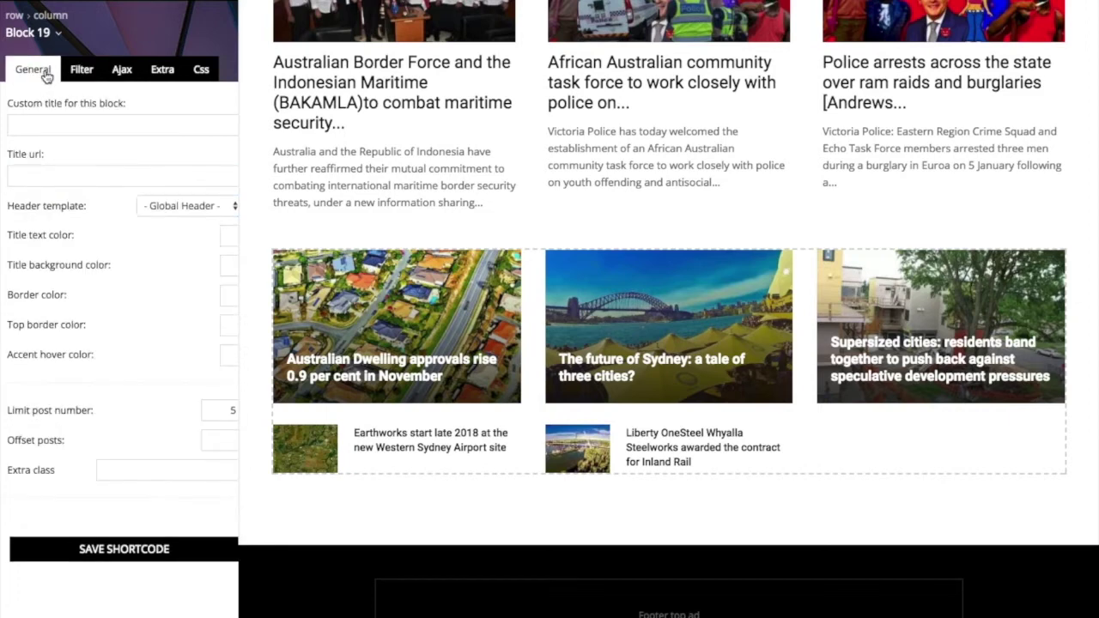
Title the Block 19 "Infra" and set its header template to Block Header 1 - Default
left_click(41, 126)
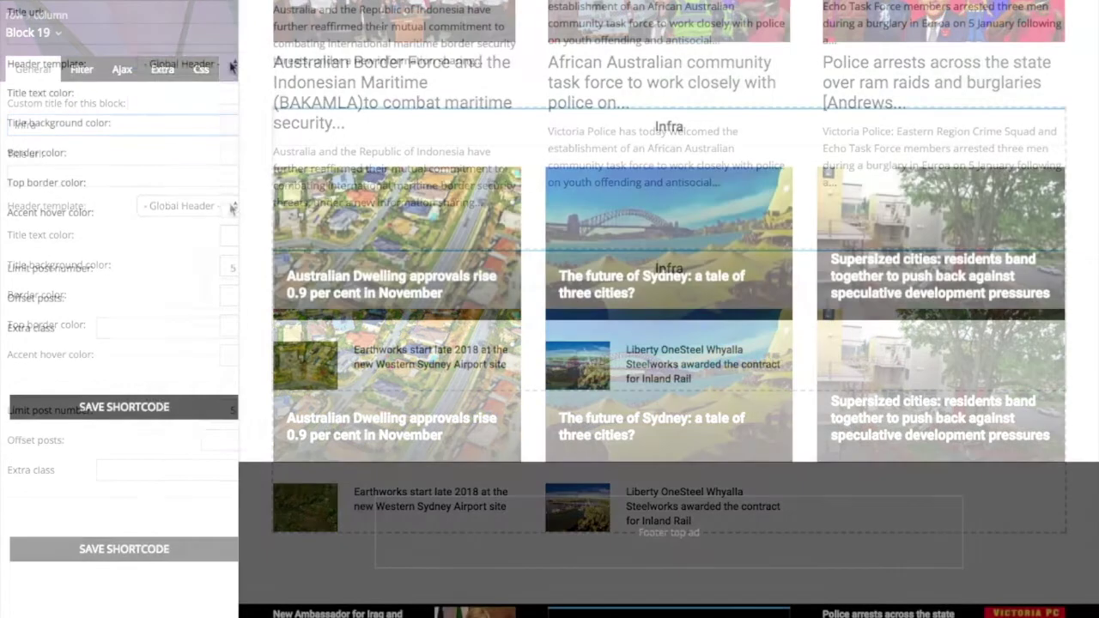
left_click(219, 206)
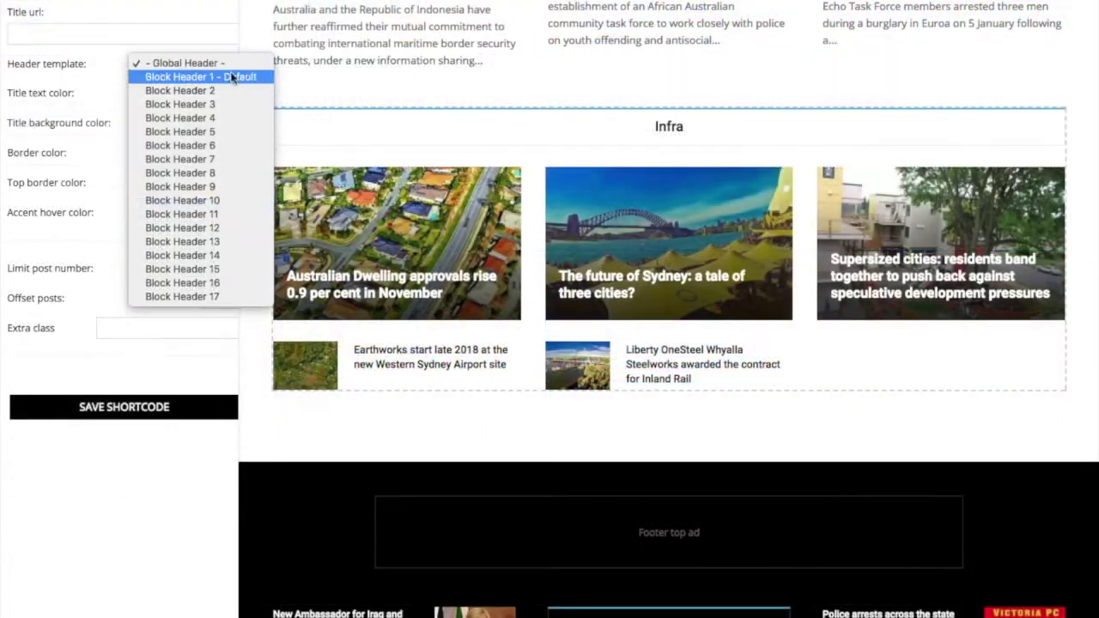
left_click(232, 78)
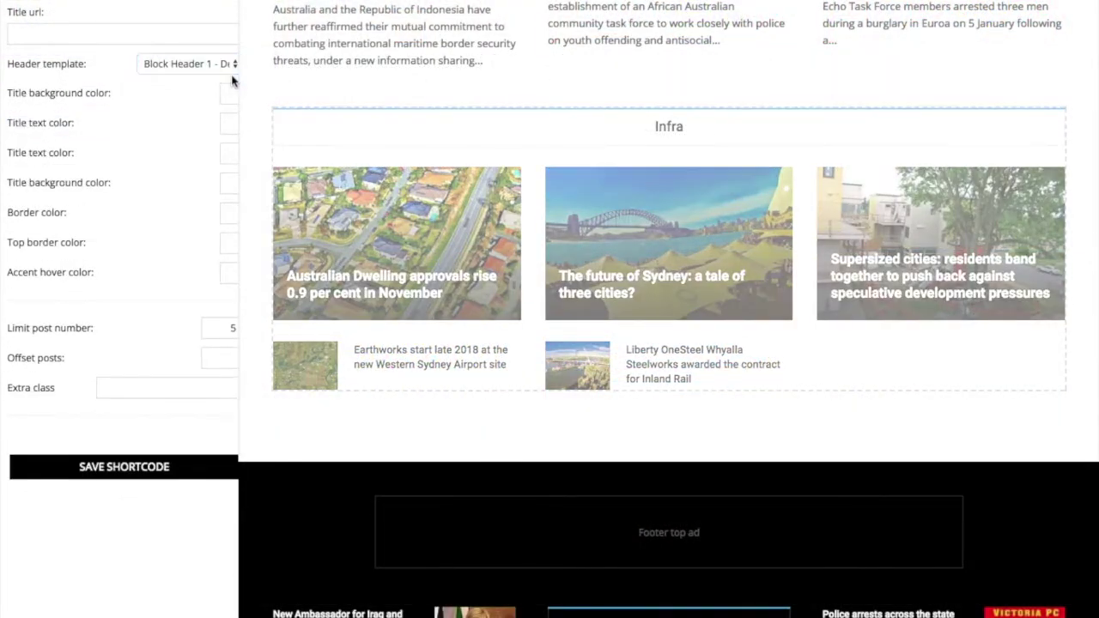
Compare the header styling of the Infra, Crime and Poltics sections and look over the composer settings
scroll(326, 172, "up", 6)
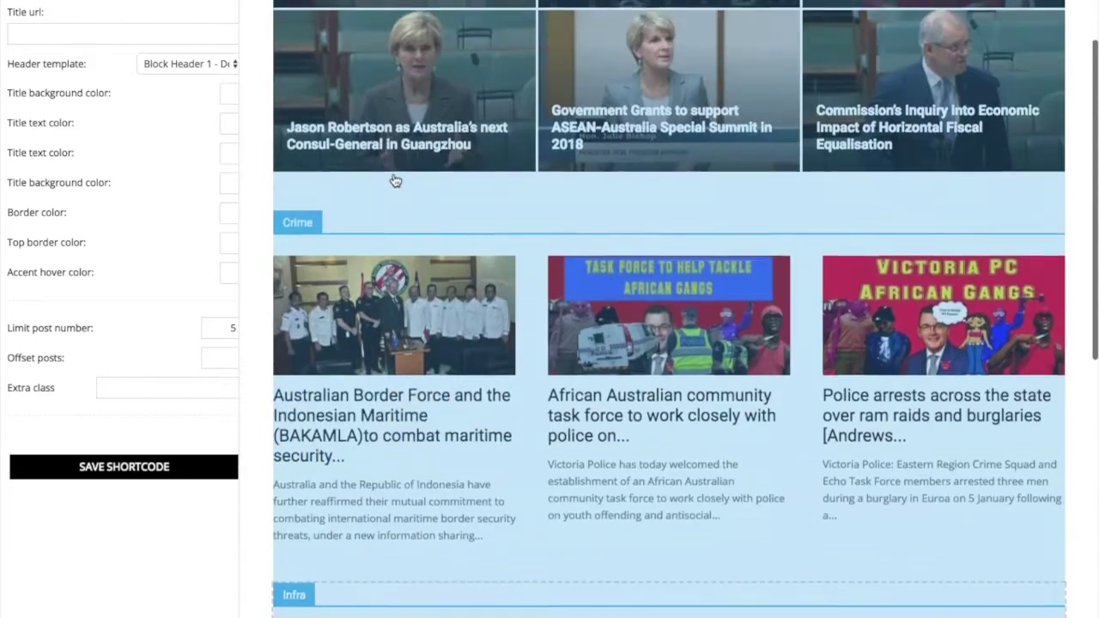
scroll(332, 213, "up", 6)
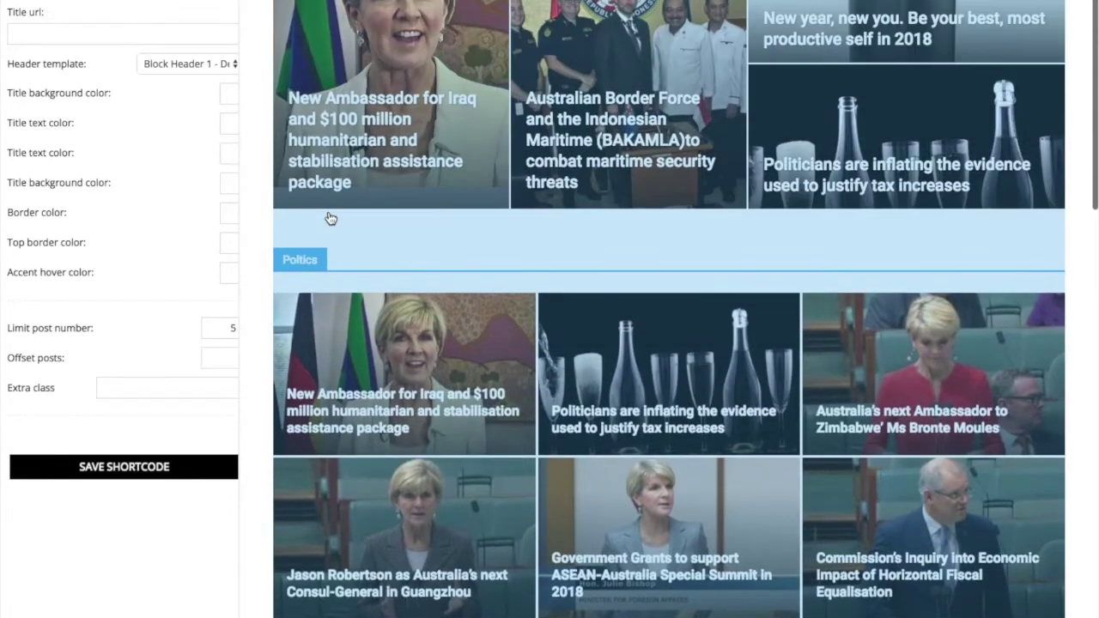
scroll(332, 216, "down", 2)
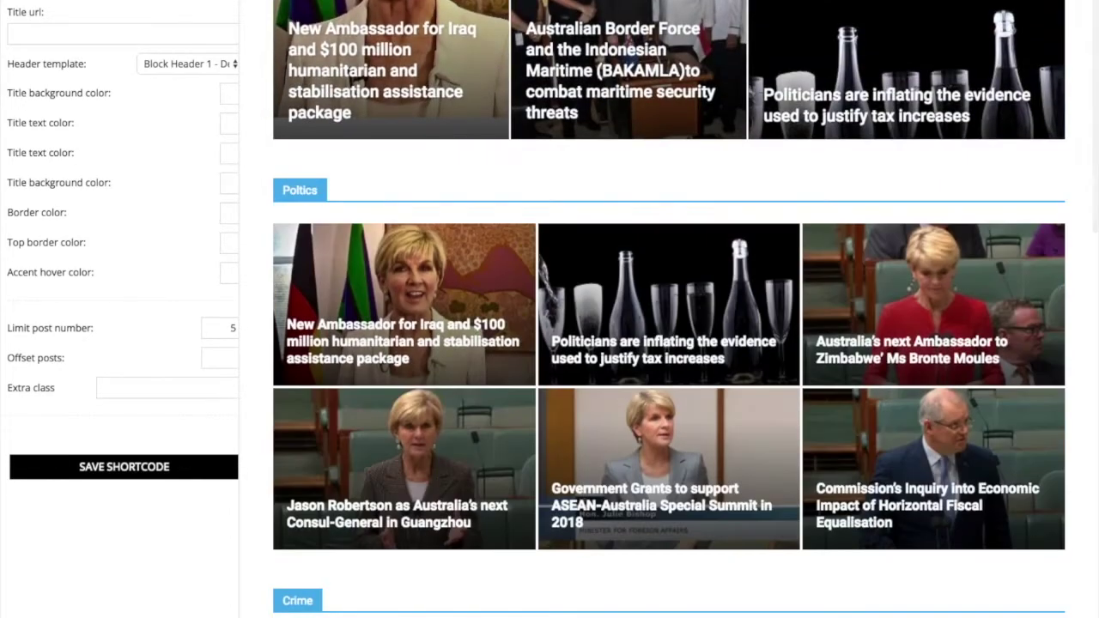
scroll(124, 309, "down", 5)
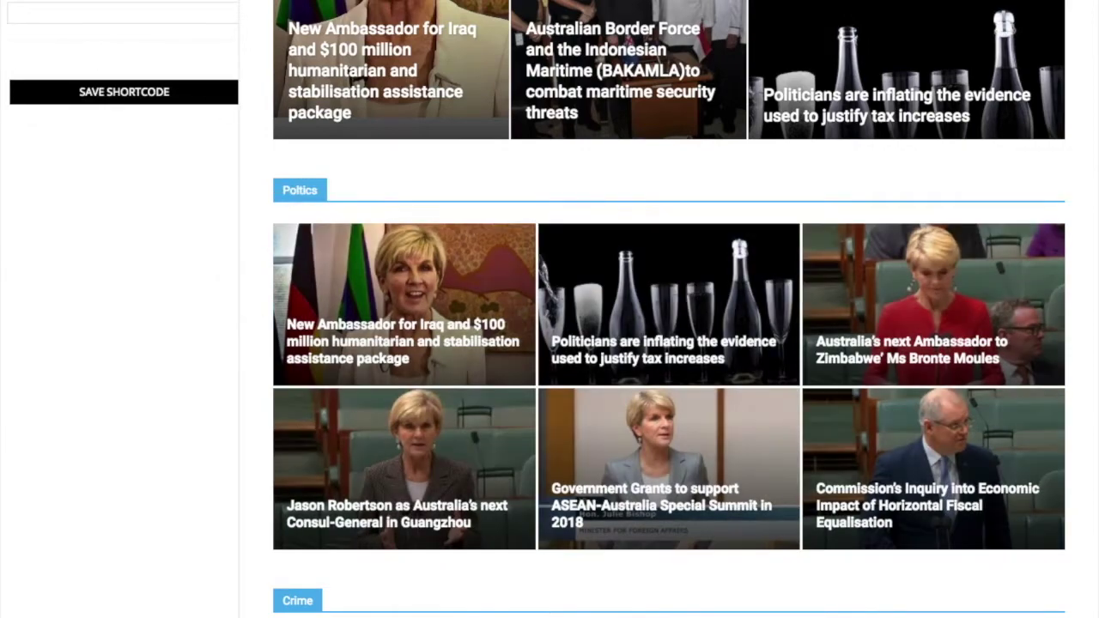
scroll(214, 215, "up", 10)
scroll(225, 577, "down", 4)
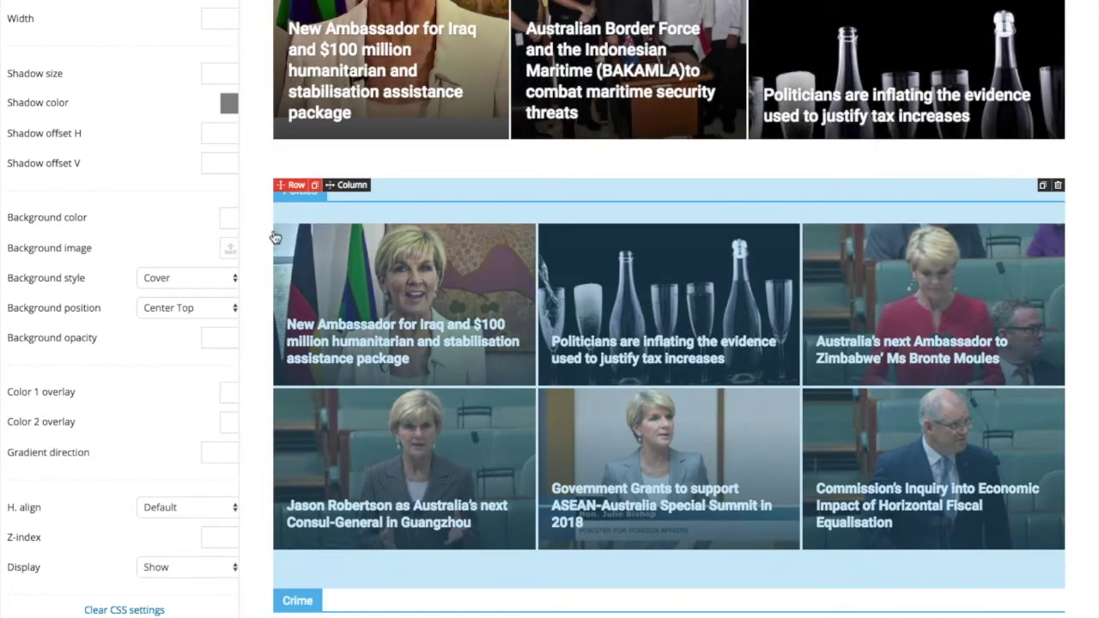
scroll(289, 248, "up", 3)
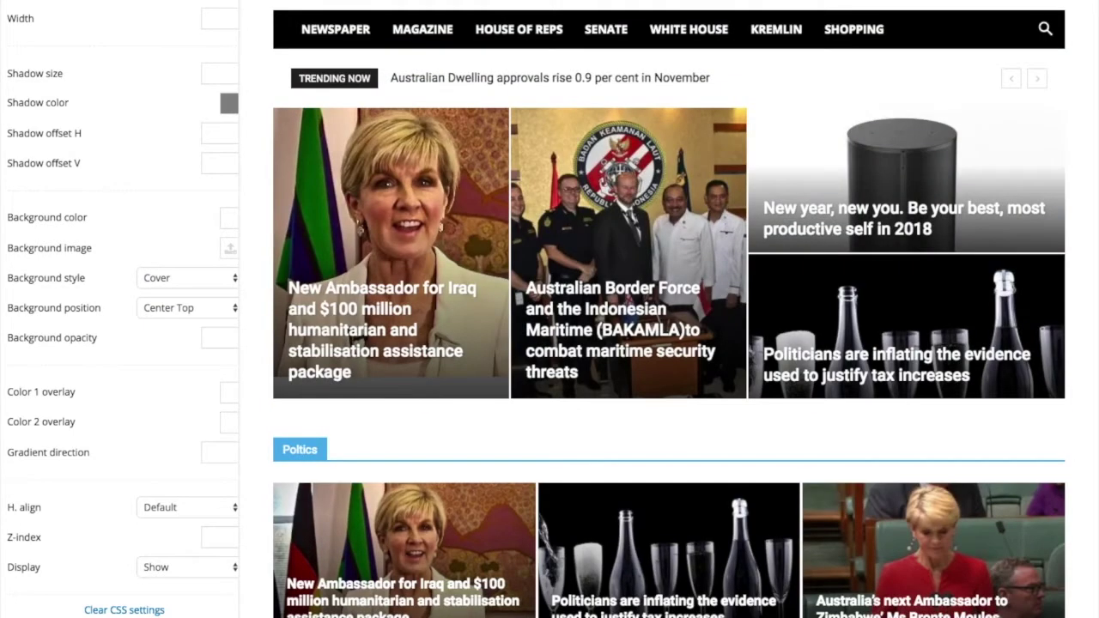
scroll(120, 309, "up", 4)
scroll(213, 120, "down", 10)
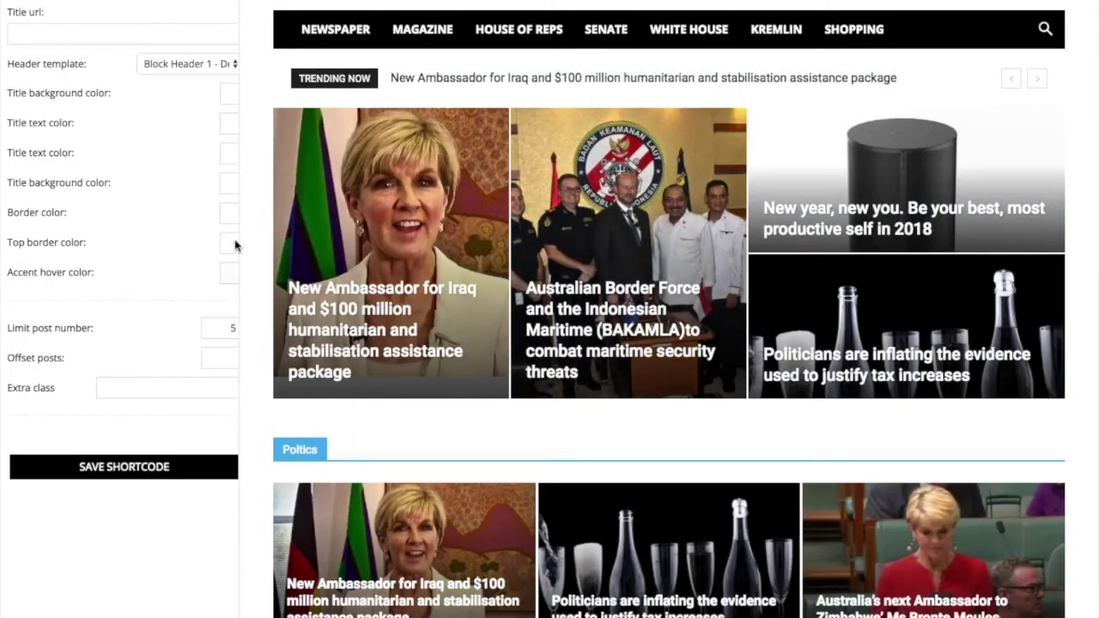
Check the header template choices, keeping Block Header 1 - Default, and review the page sections down to the footer
left_click(233, 65)
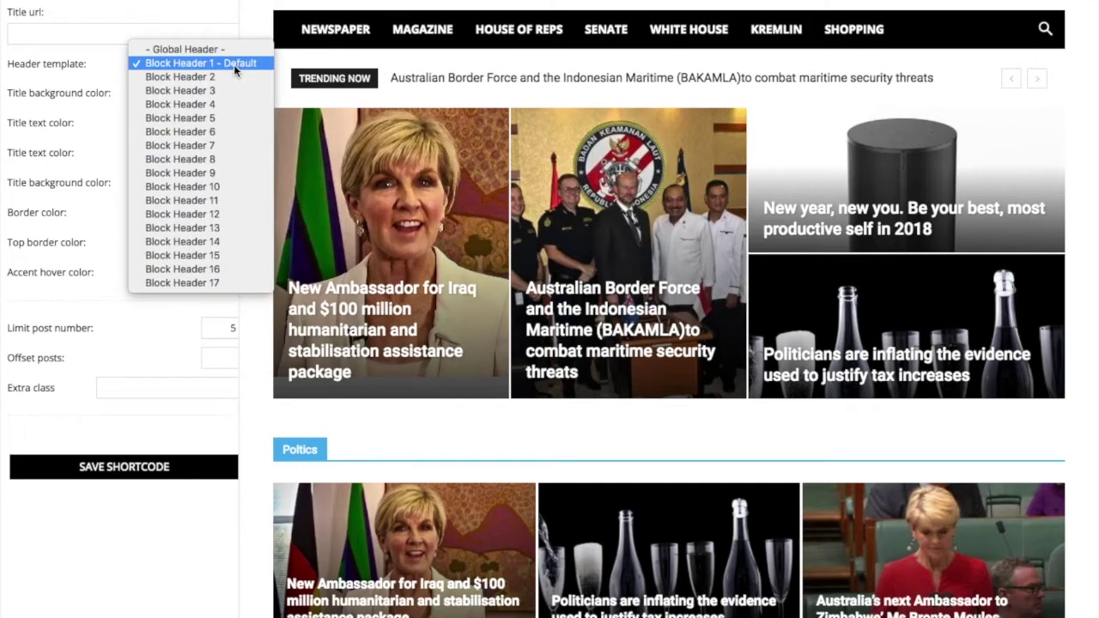
left_click(233, 65)
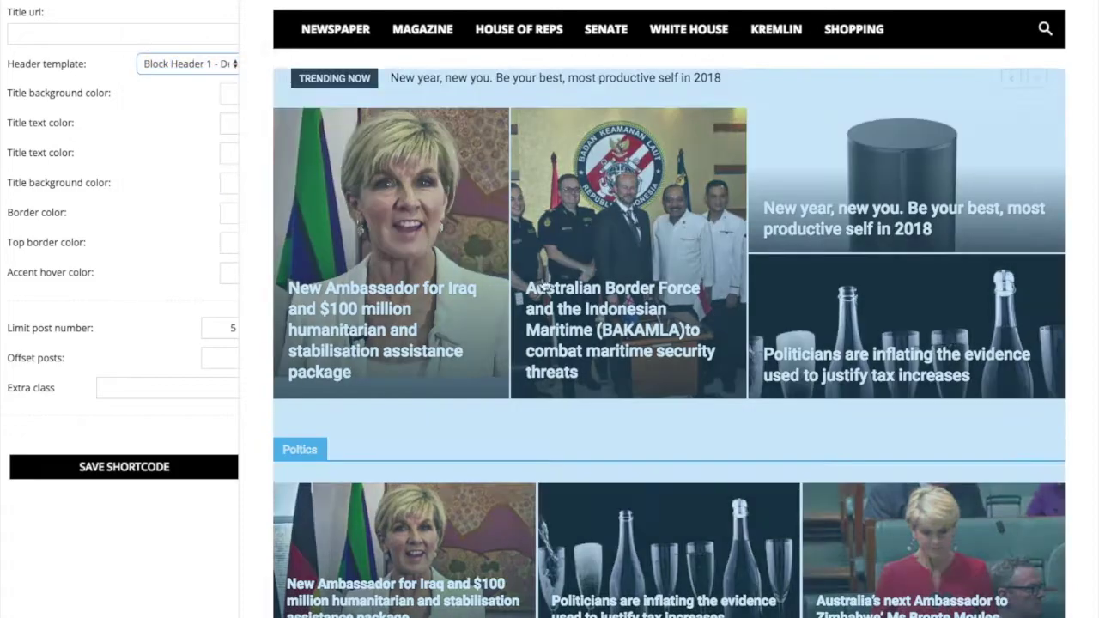
scroll(737, 410, "down", 5)
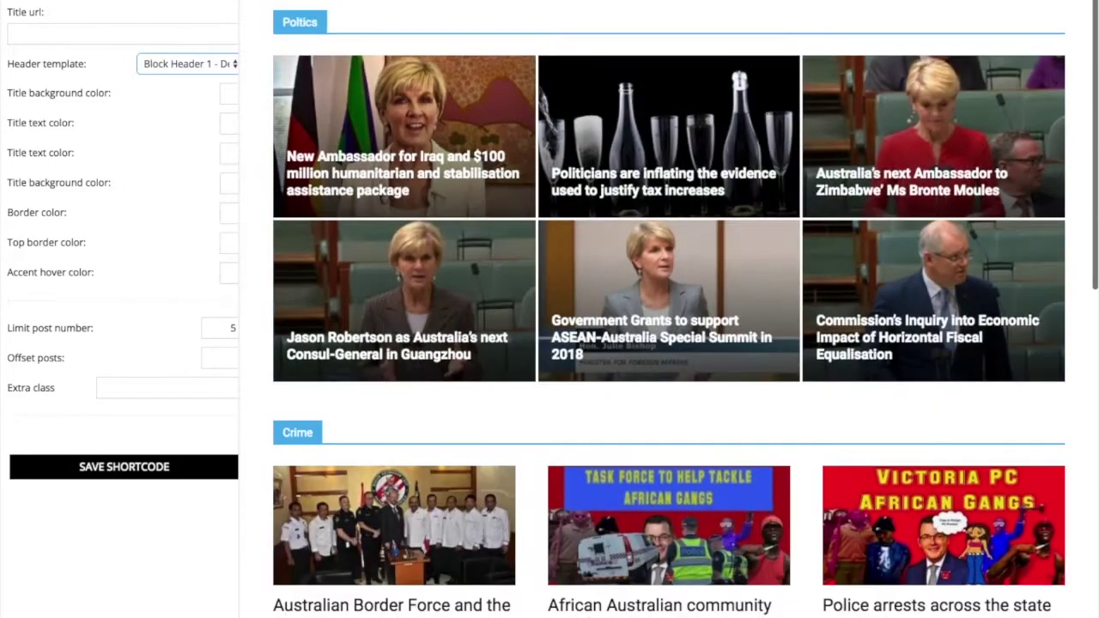
scroll(814, 372, "down", 5)
scroll(761, 369, "down", 15)
scroll(756, 372, "up", 3)
scroll(756, 372, "up", 20)
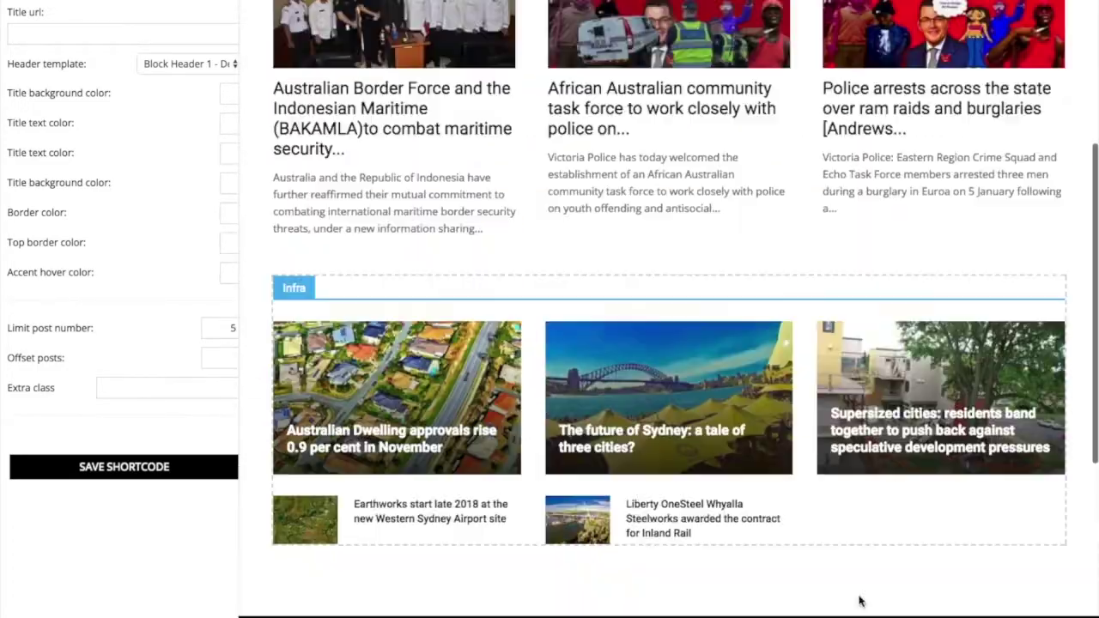
scroll(835, 577, "down", 5)
scroll(843, 563, "up", 5)
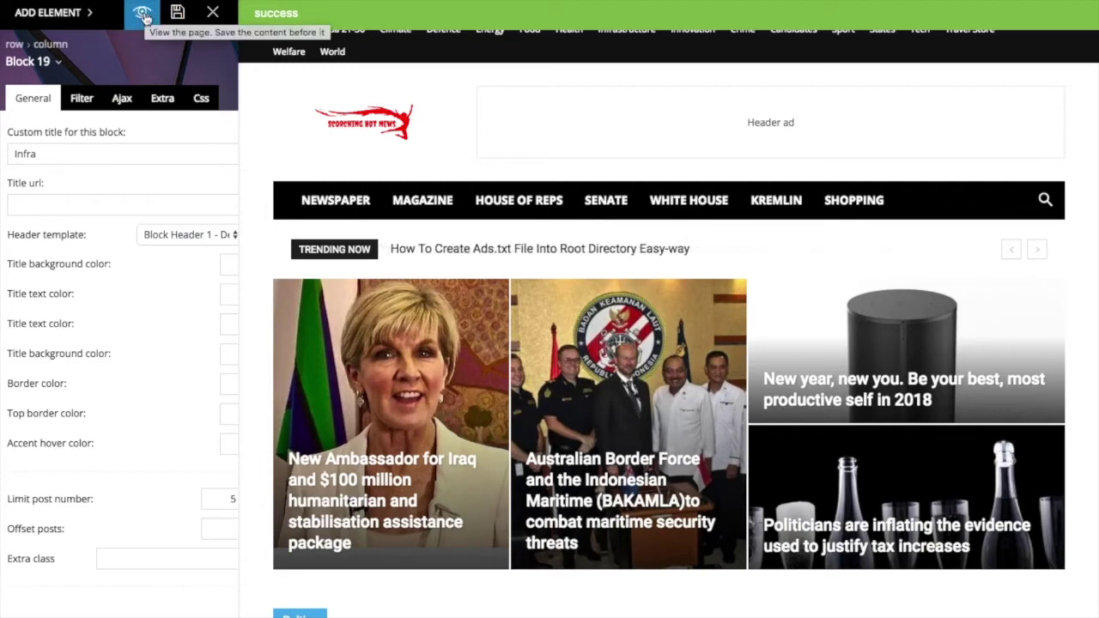
Save the content, view the page outside the composer and review it from the news ticker down to the footer
left_click(143, 16)
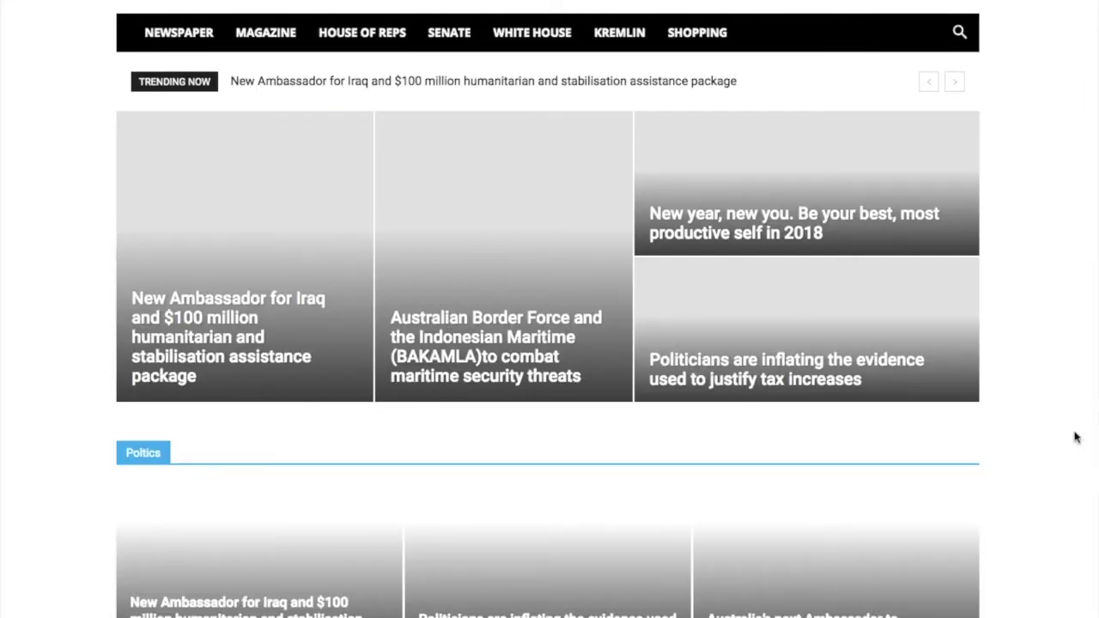
scroll(1055, 432, "down", 3)
scroll(1037, 426, "down", 15)
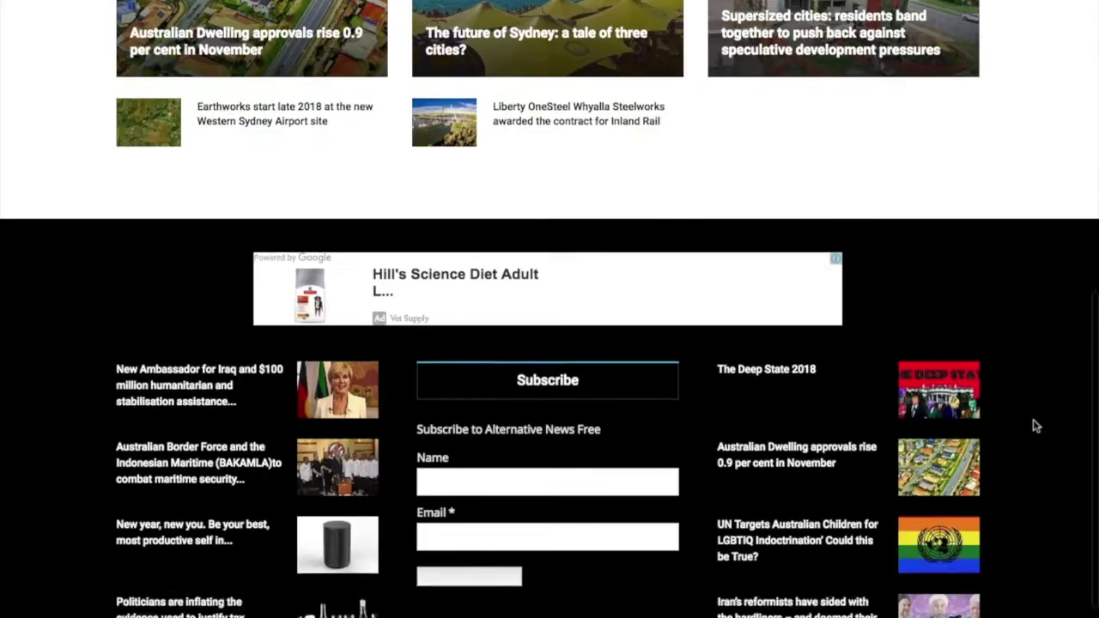
scroll(1033, 419, "down", 6)
scroll(1033, 419, "up", 20)
scroll(1034, 427, "up", 7)
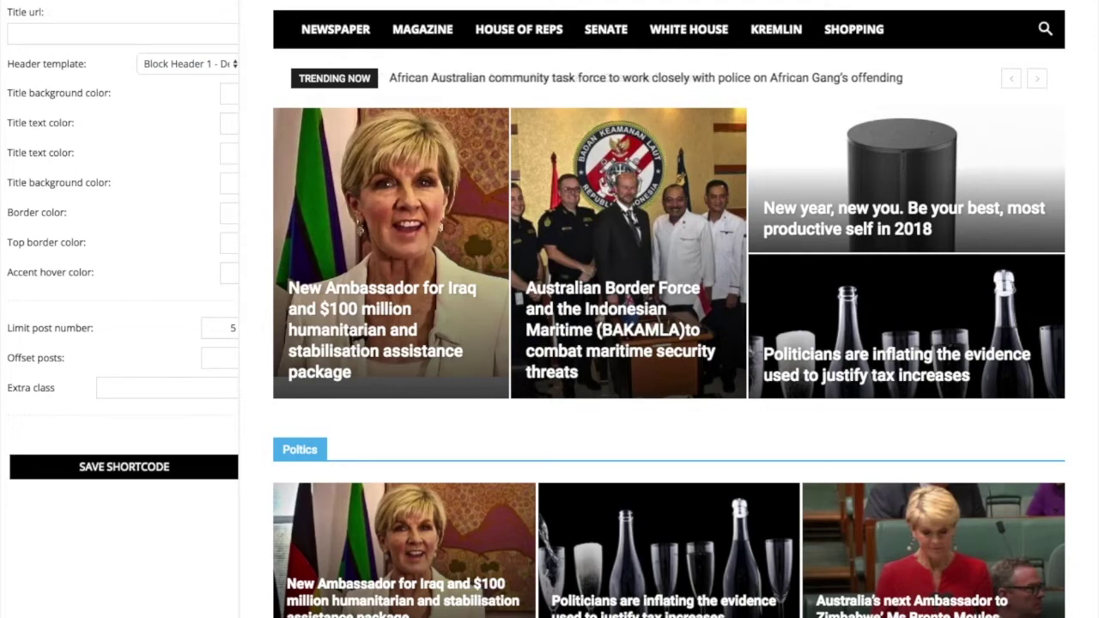
Close tagDiv Composer and return to the Home6 page editor
key("Escape")
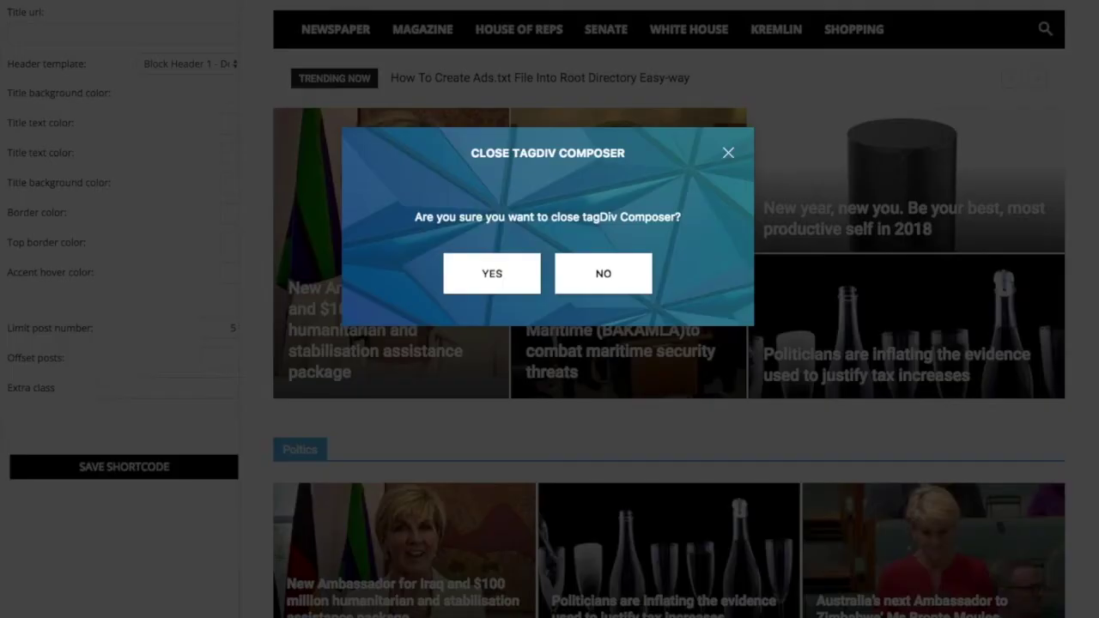
left_click(493, 275)
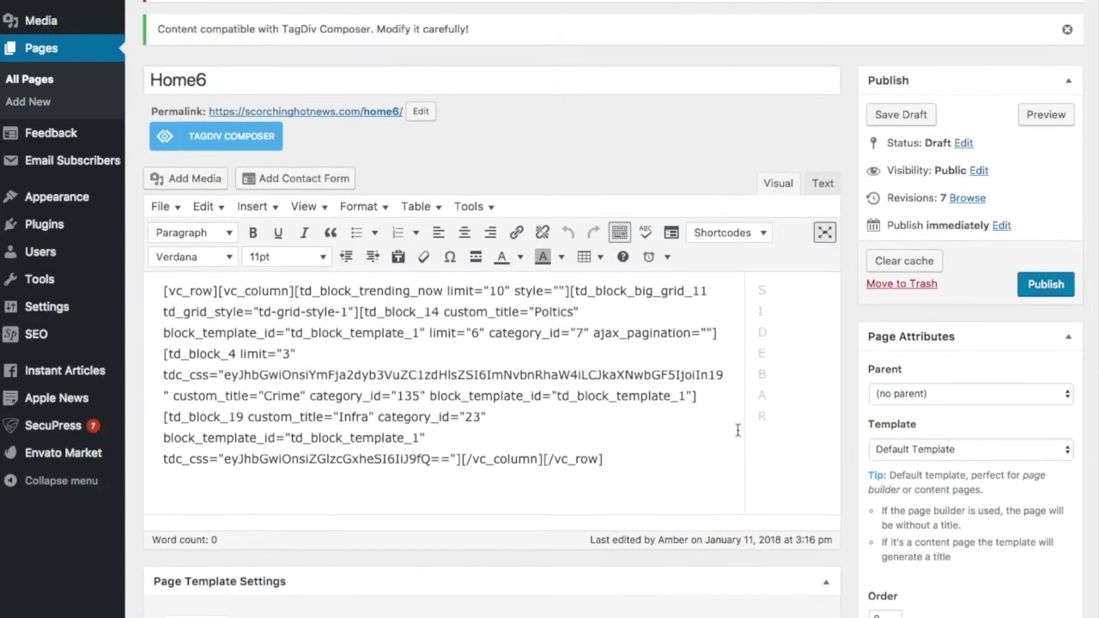
Look through the Home6 editor's template settings, SEO, content analysis, revisions and page attributes
scroll(735, 433, "down", 5)
scroll(735, 432, "down", 8)
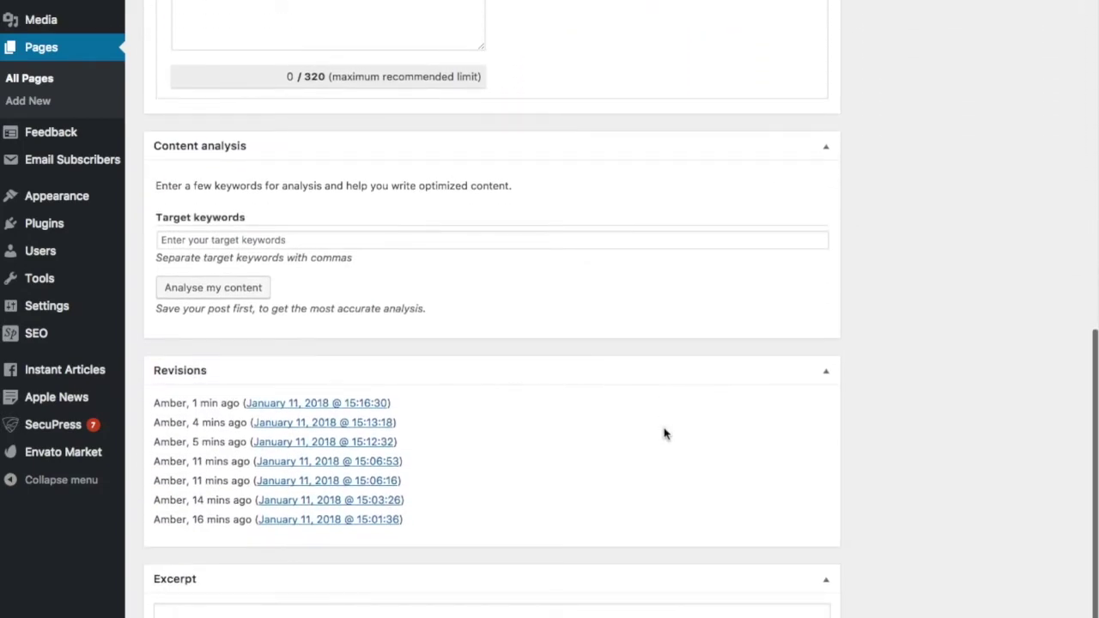
scroll(664, 434, "up", 3)
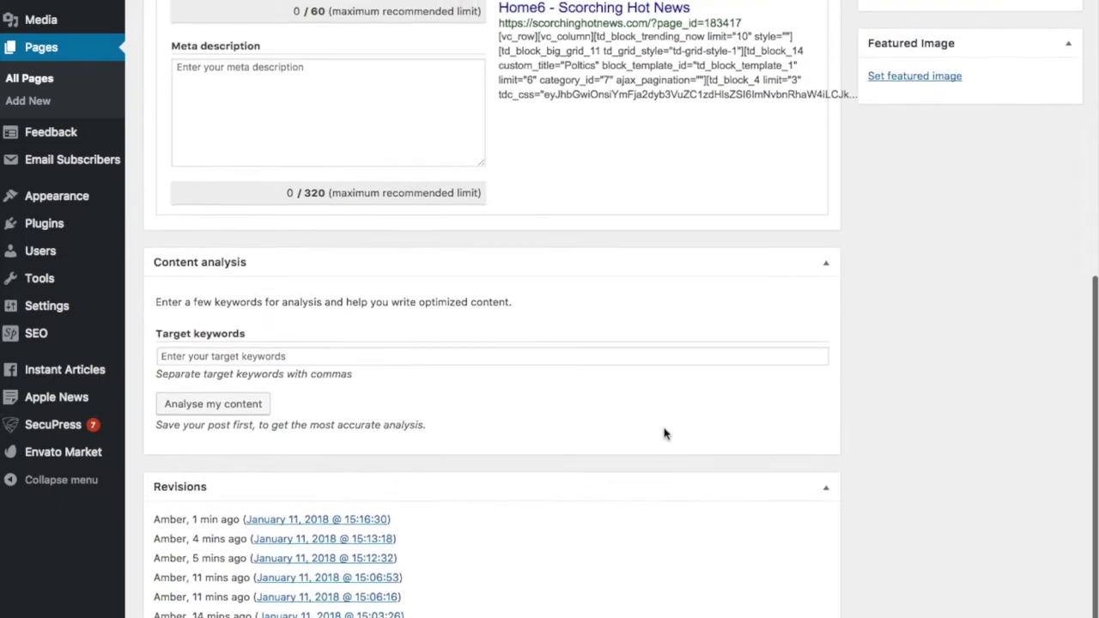
scroll(664, 433, "up", 5)
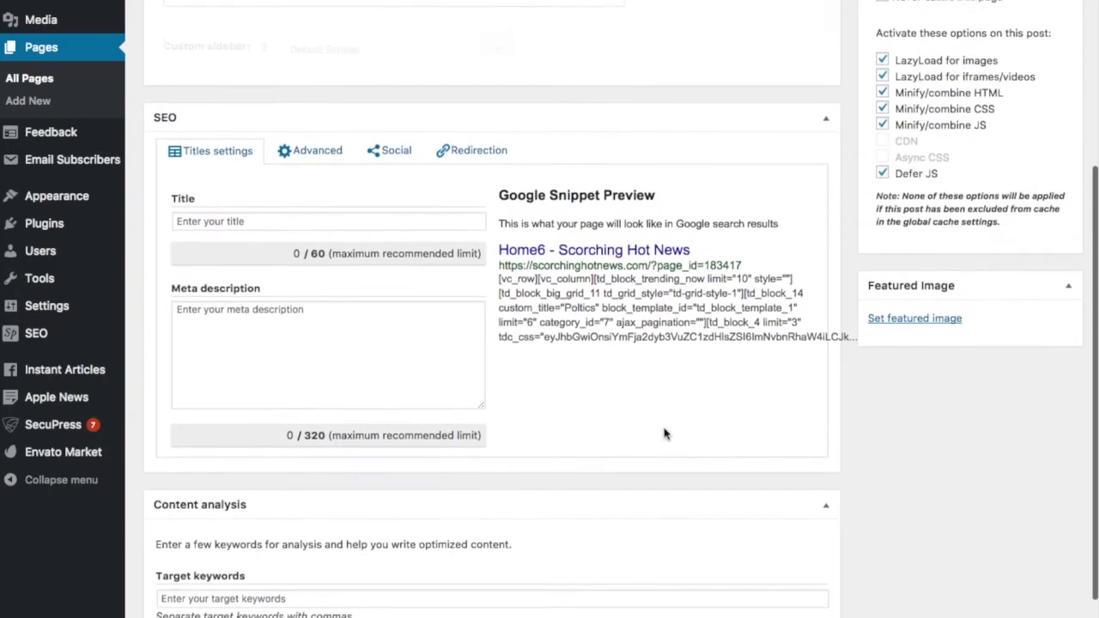
scroll(664, 433, "up", 12)
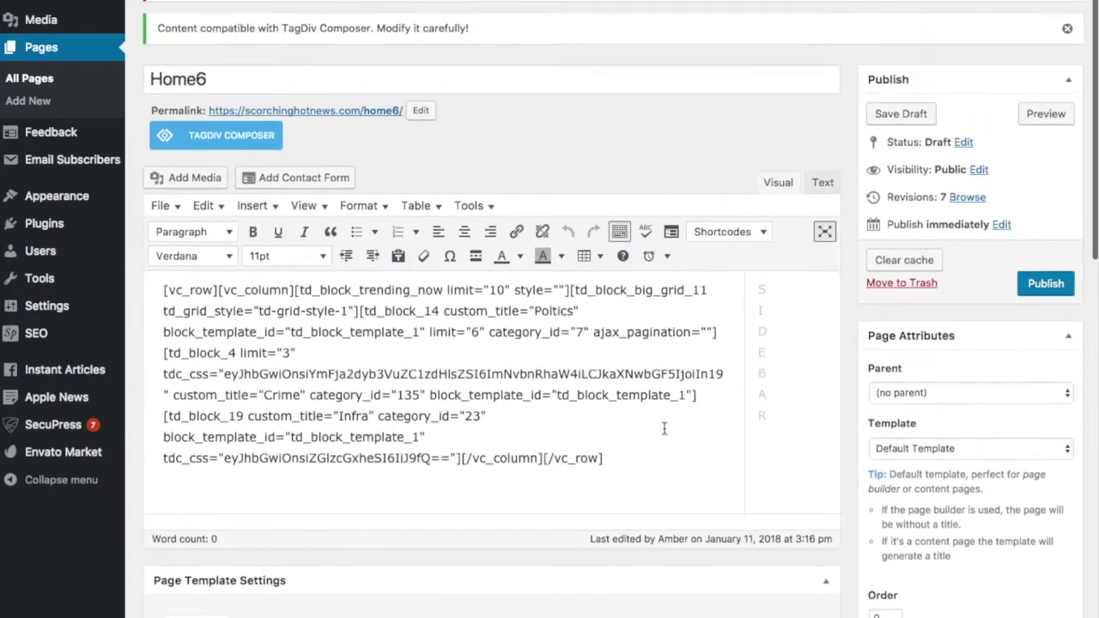
scroll(664, 429, "down", 10)
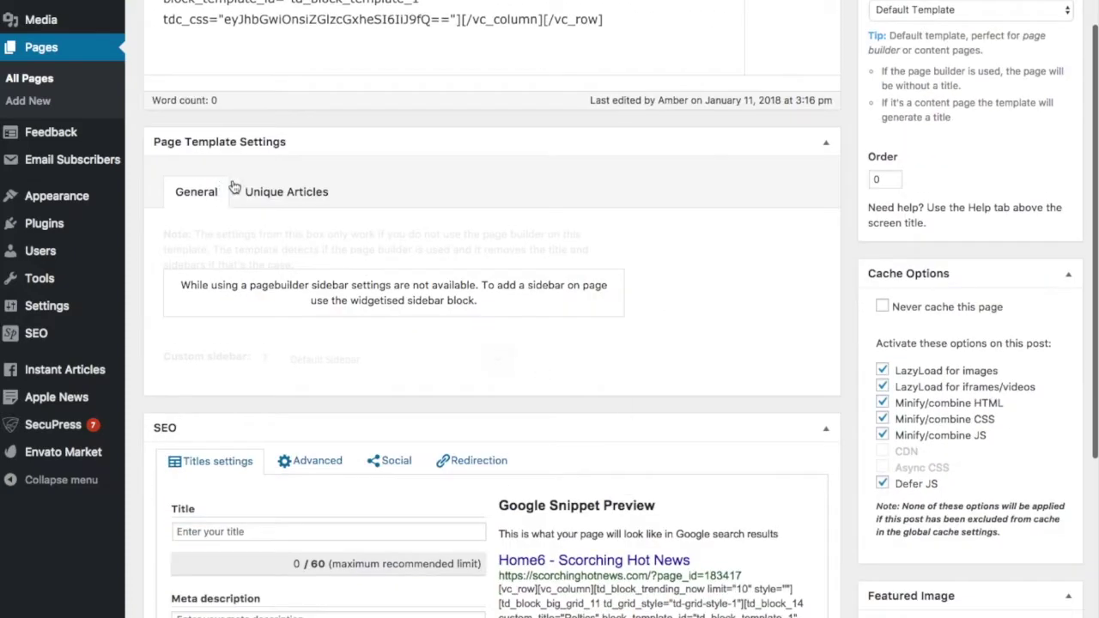
scroll(222, 187, "up", 4)
scroll(612, 439, "up", 10)
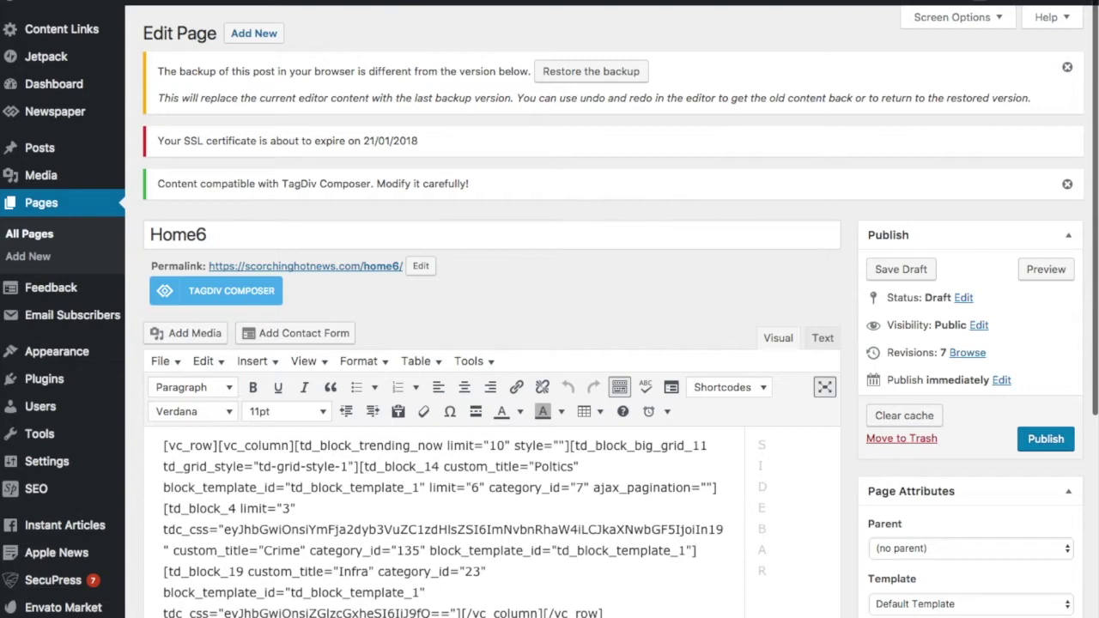
scroll(1048, 599, "down", 5)
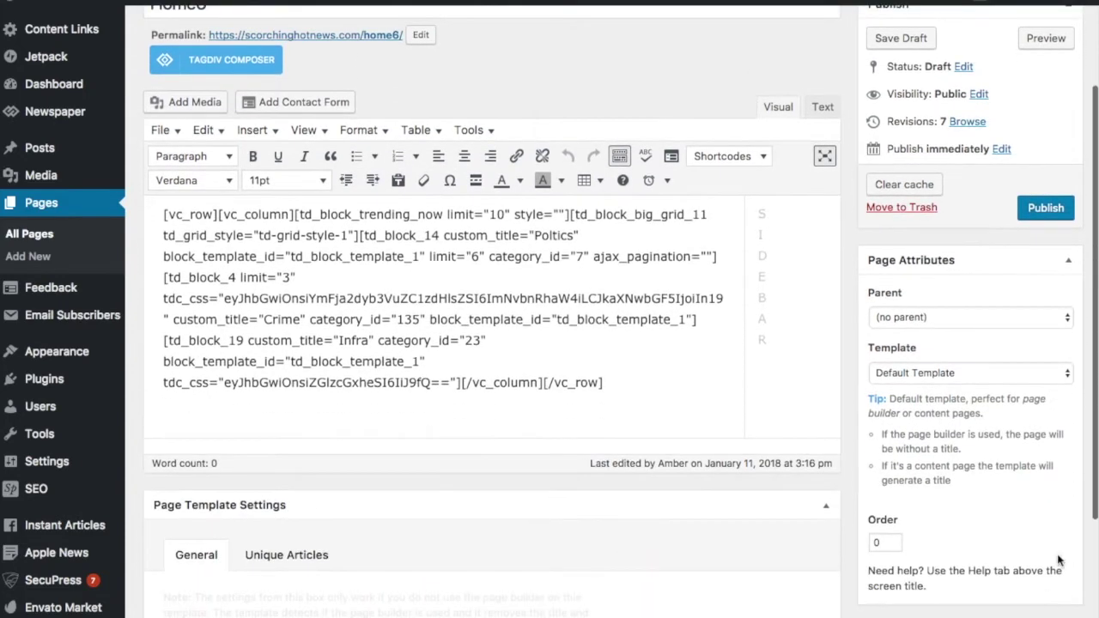
scroll(1014, 478, "up", 5)
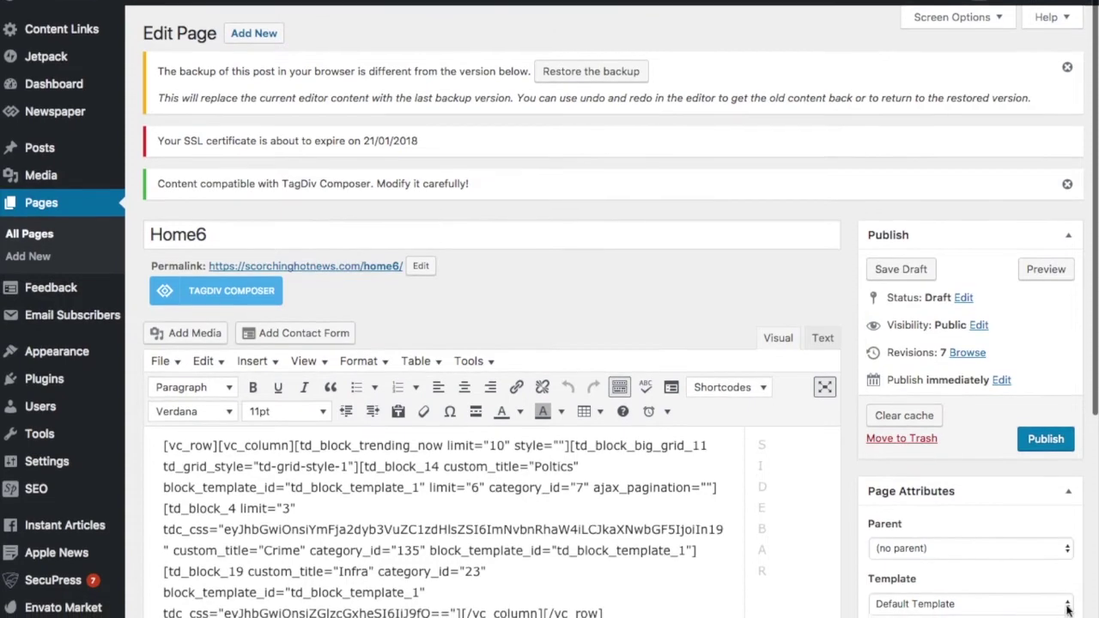
Set the page template to "Pagebuilder + latest articles + pagination" and look over the Homepage Latest Articles settings
left_click(1068, 606)
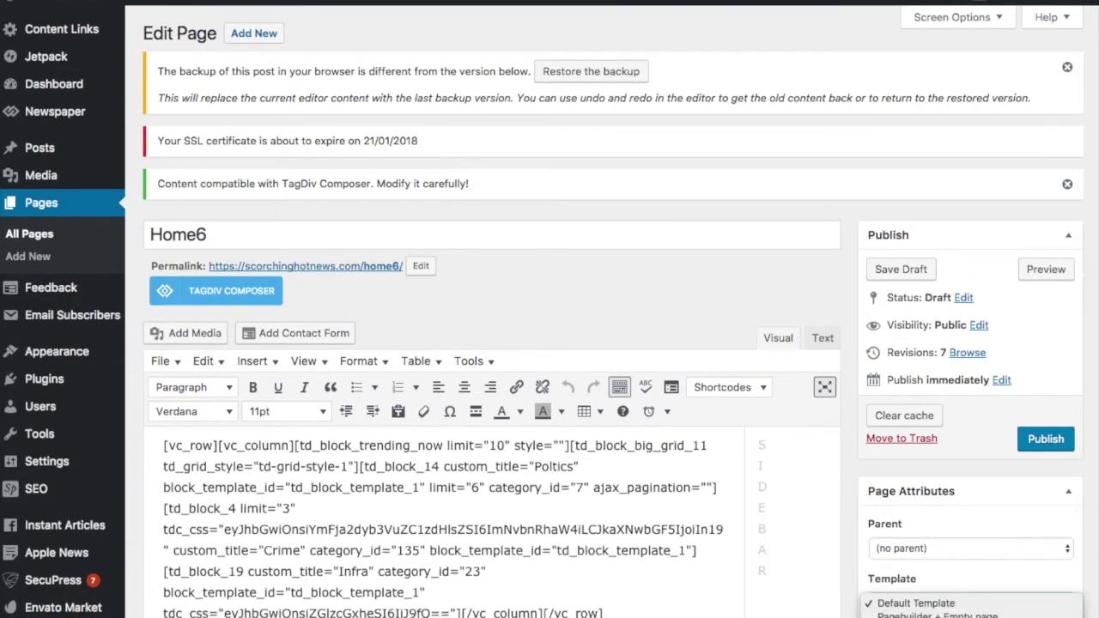
left_click(978, 617)
scroll(621, 309, "down", 5)
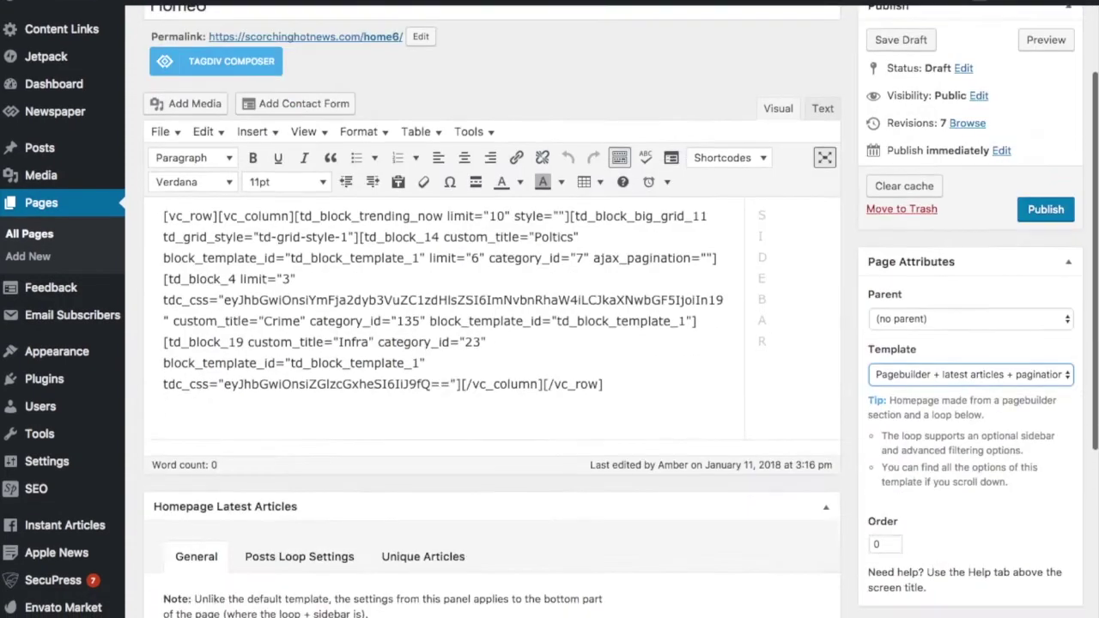
scroll(621, 309, "up", 4)
scroll(620, 309, "down", 1)
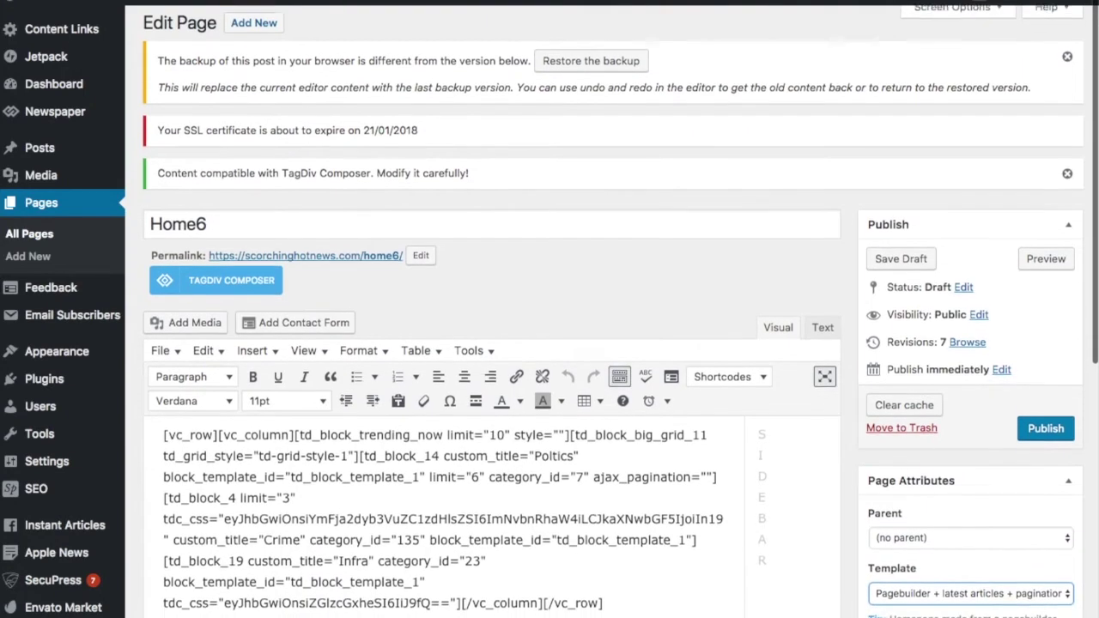
scroll(621, 309, "down", 10)
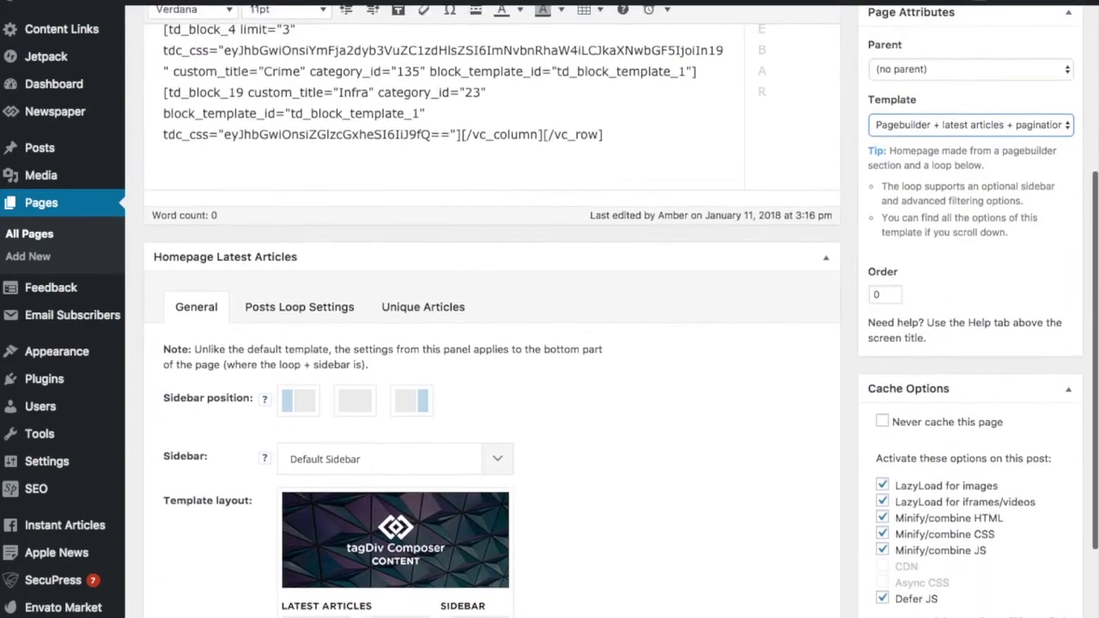
scroll(621, 309, "down", 4)
scroll(621, 309, "up", 12)
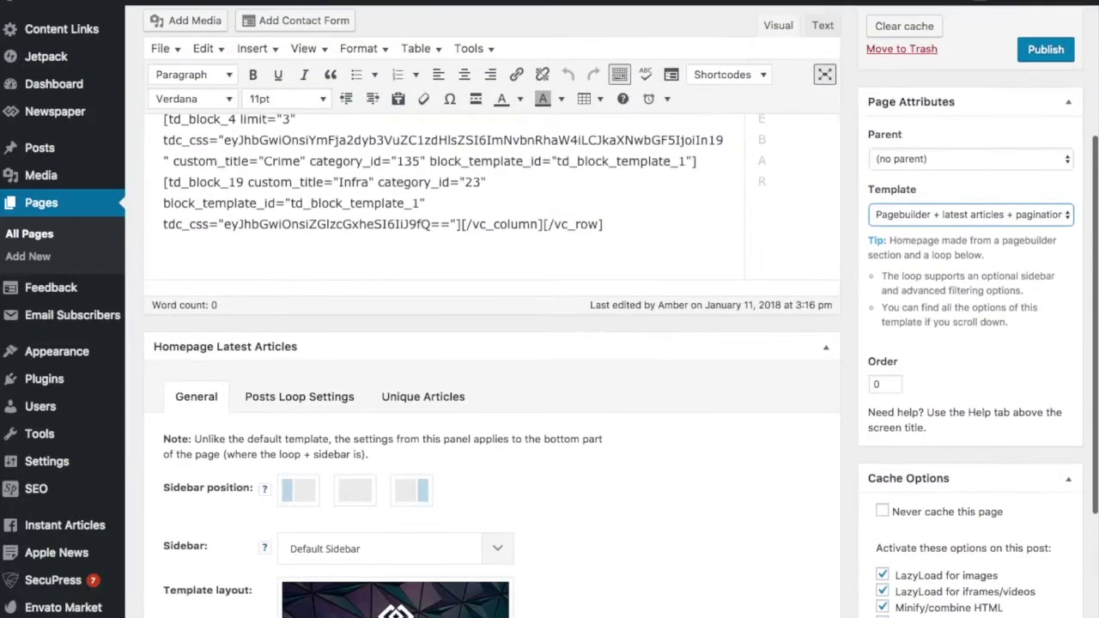
scroll(976, 254, "up", 1)
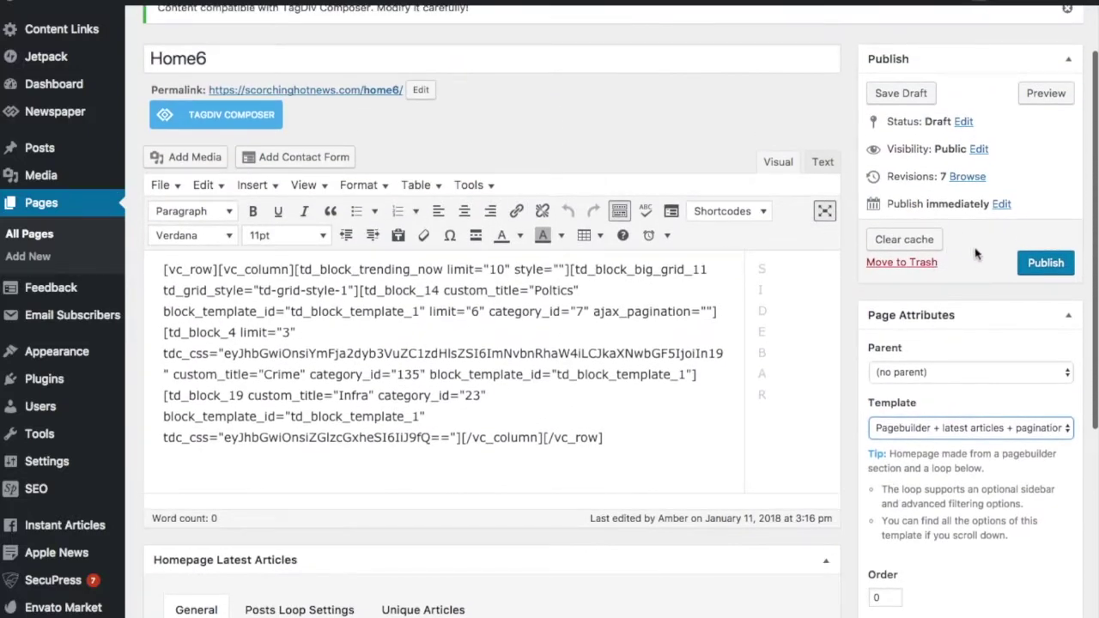
Keep the "Pagebuilder + latest articles + pagination" template and publish the Home6 page
left_click(1069, 432)
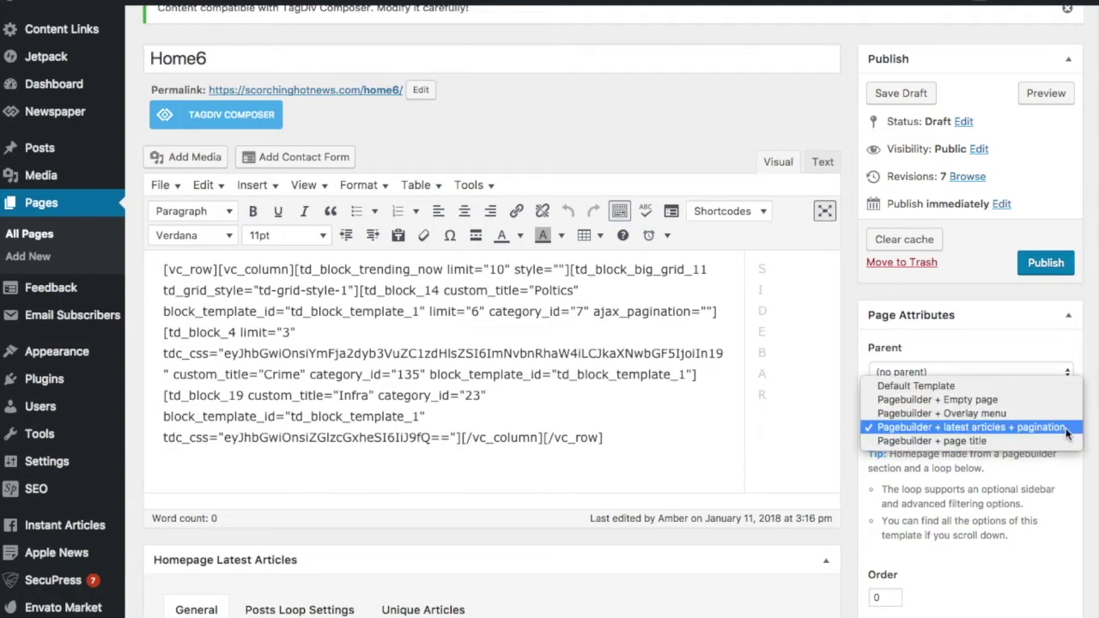
left_click(1064, 427)
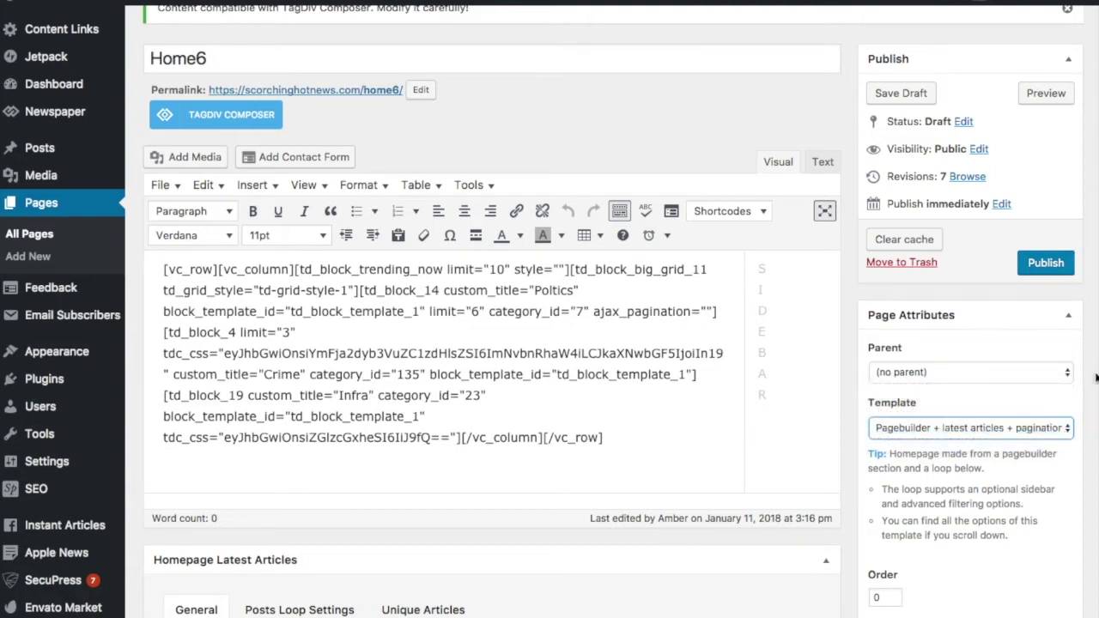
left_click(1046, 265)
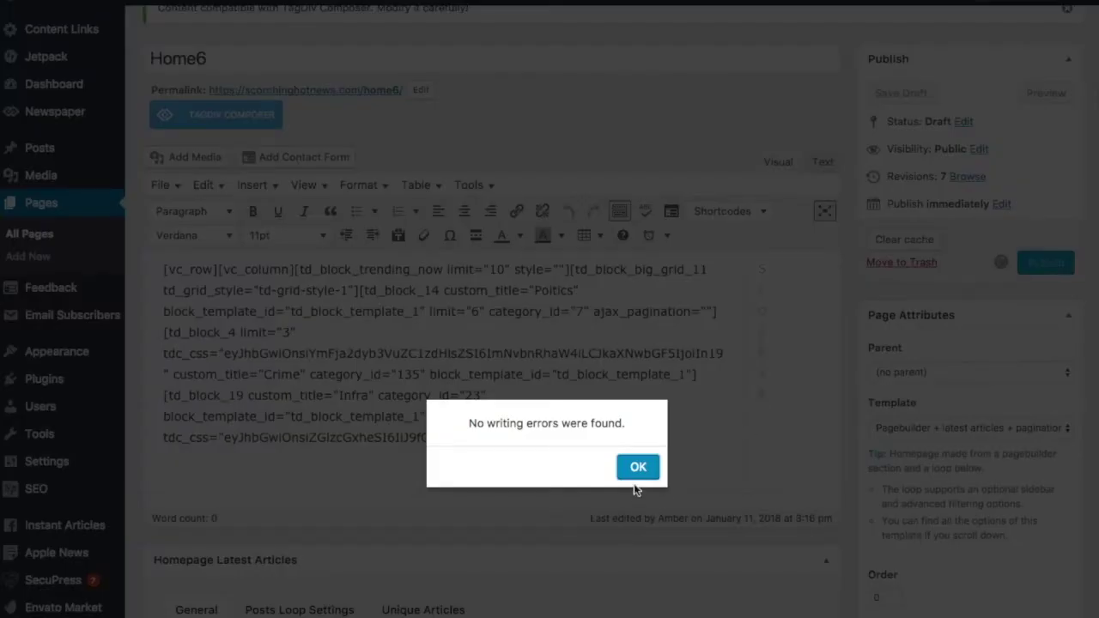
left_click(636, 468)
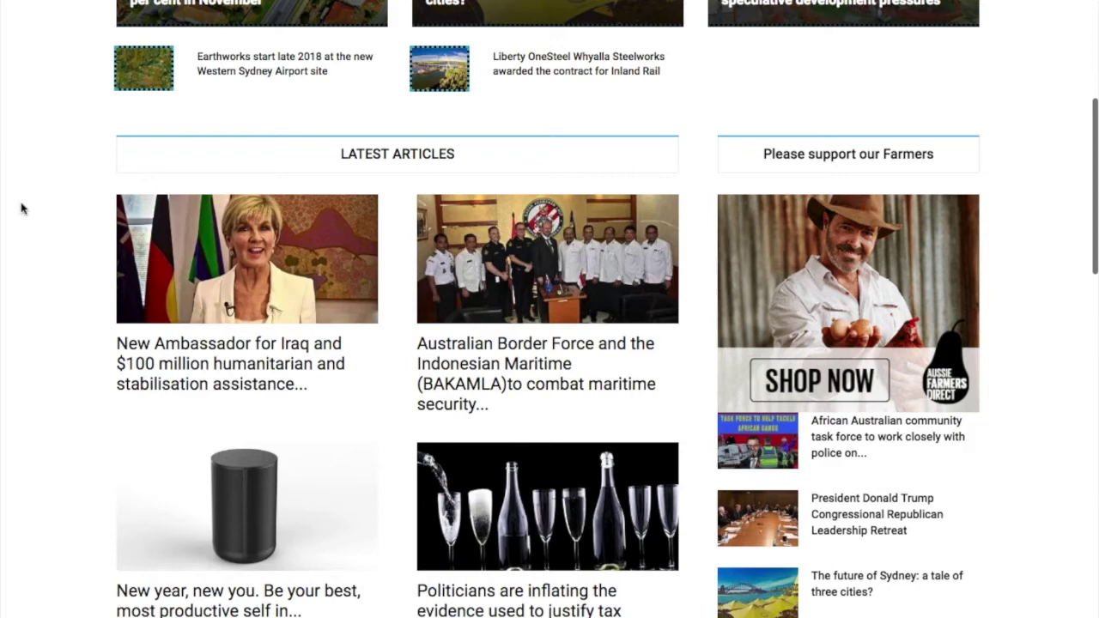
Examine the Latest Articles list, sidebar and pagination on the published Home6 page
scroll(602, 319, "down", 5)
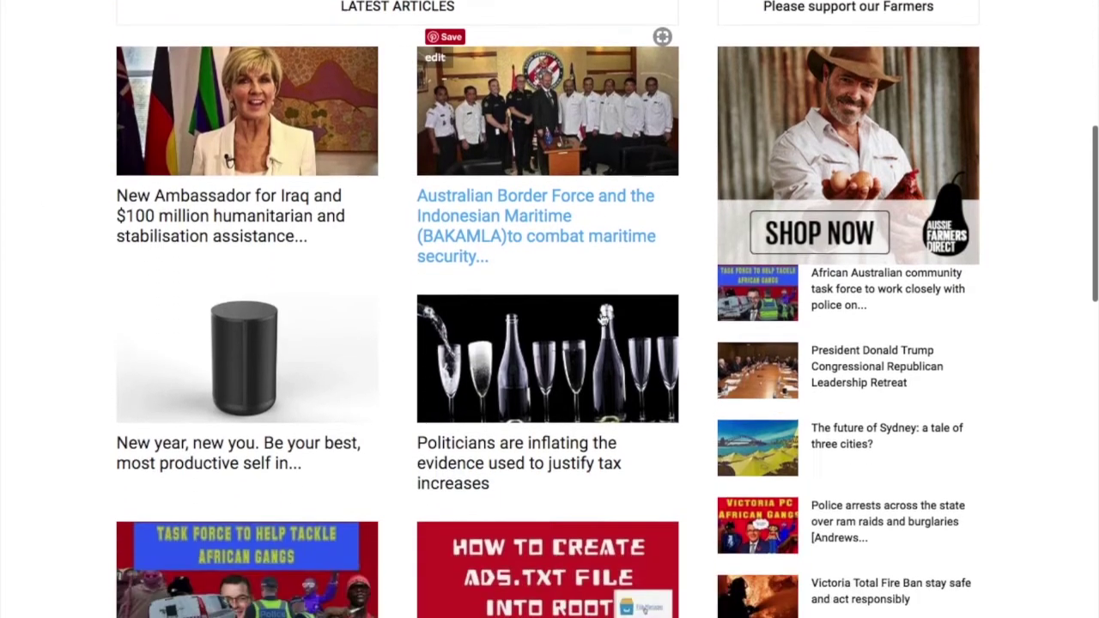
scroll(602, 319, "down", 2)
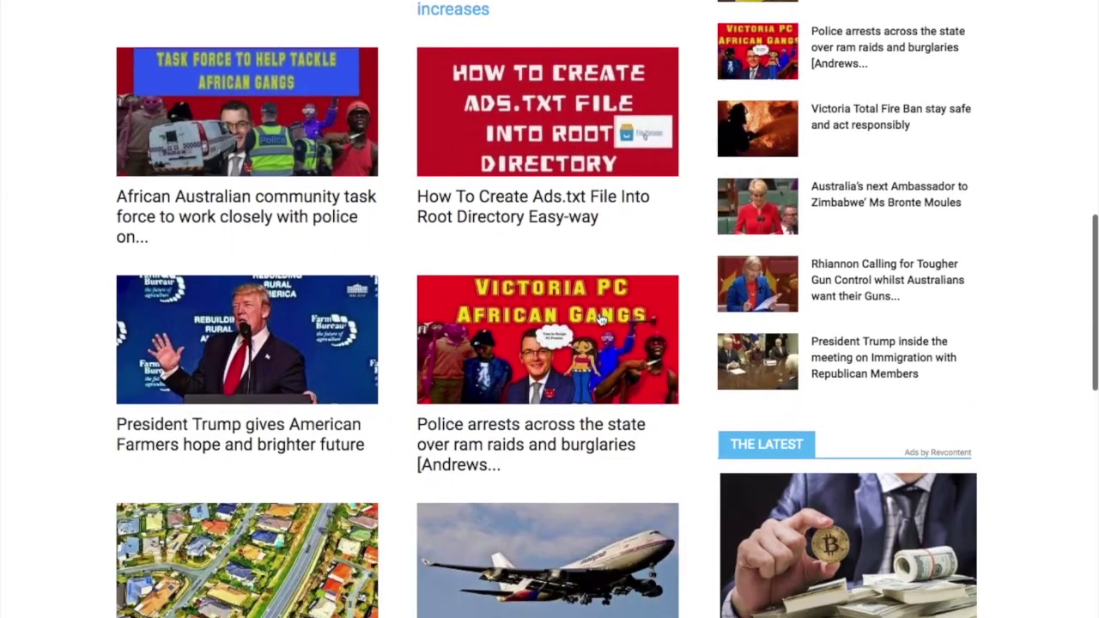
scroll(602, 319, "down", 4)
scroll(602, 318, "down", 5)
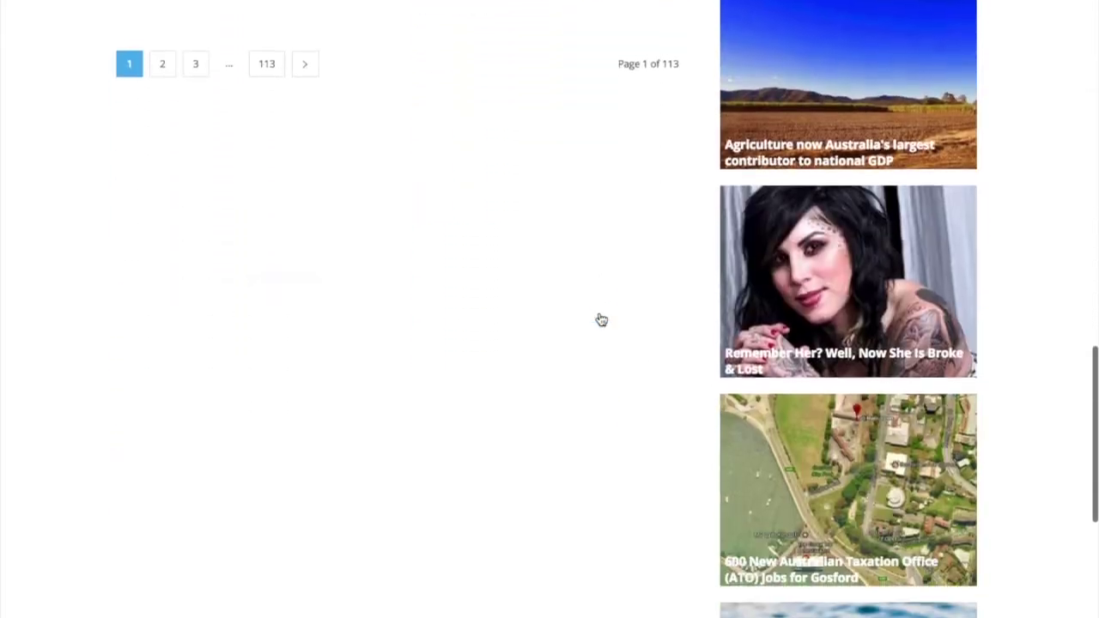
scroll(600, 319, "up", 20)
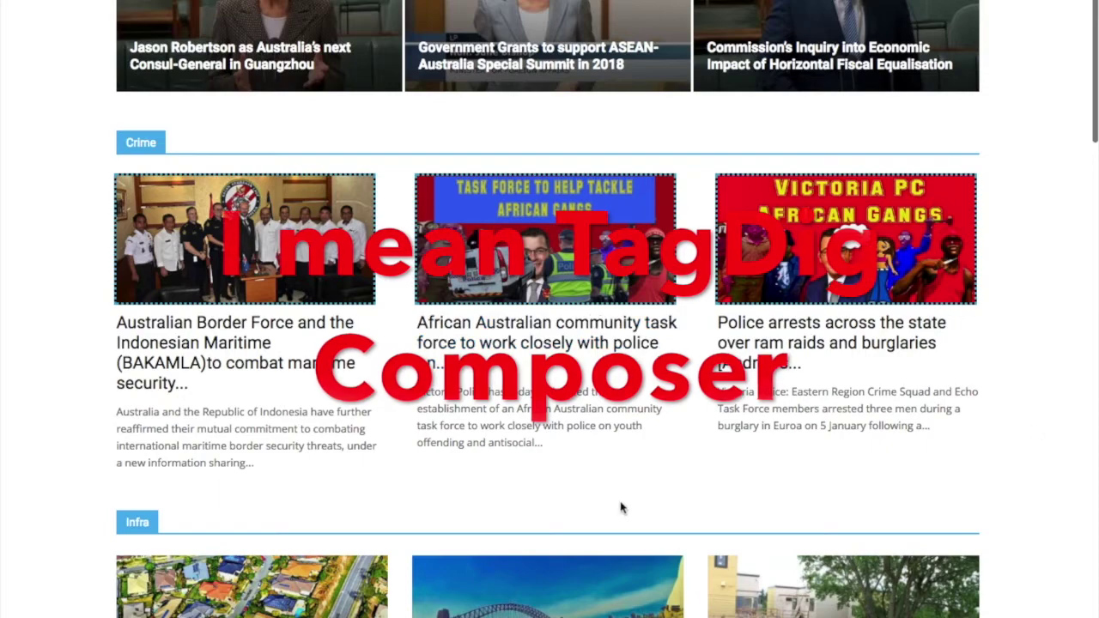
Review the published page from the trending ticker and big grid through the Poltics, Crime and Infra blocks
scroll(588, 512, "down", 2)
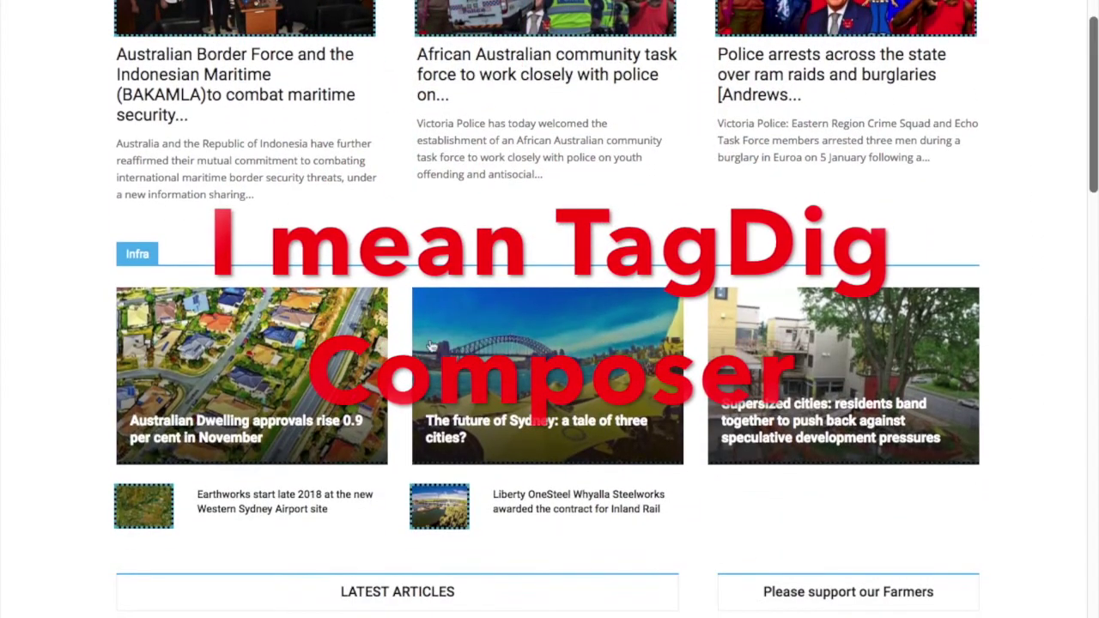
scroll(642, 178, "up", 10)
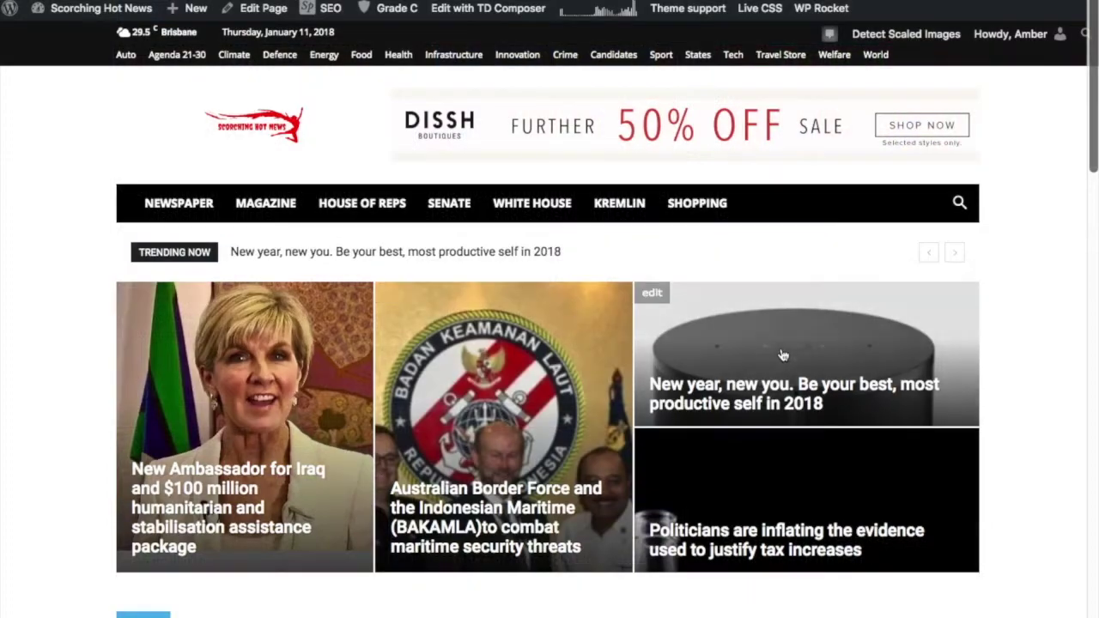
scroll(517, 270, "down", 2)
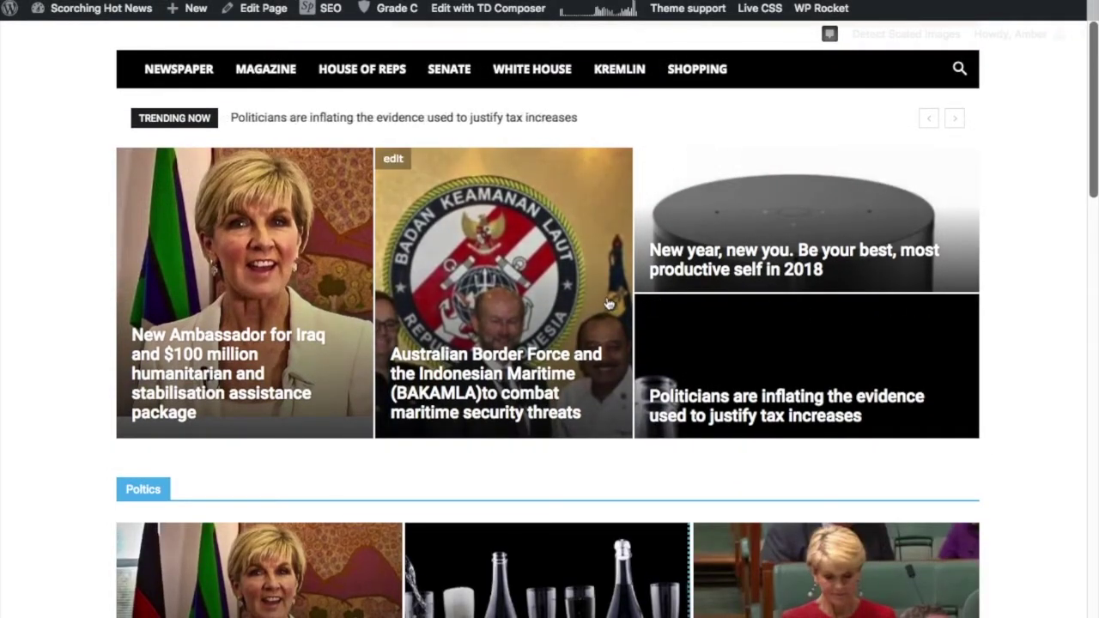
scroll(776, 294, "down", 7)
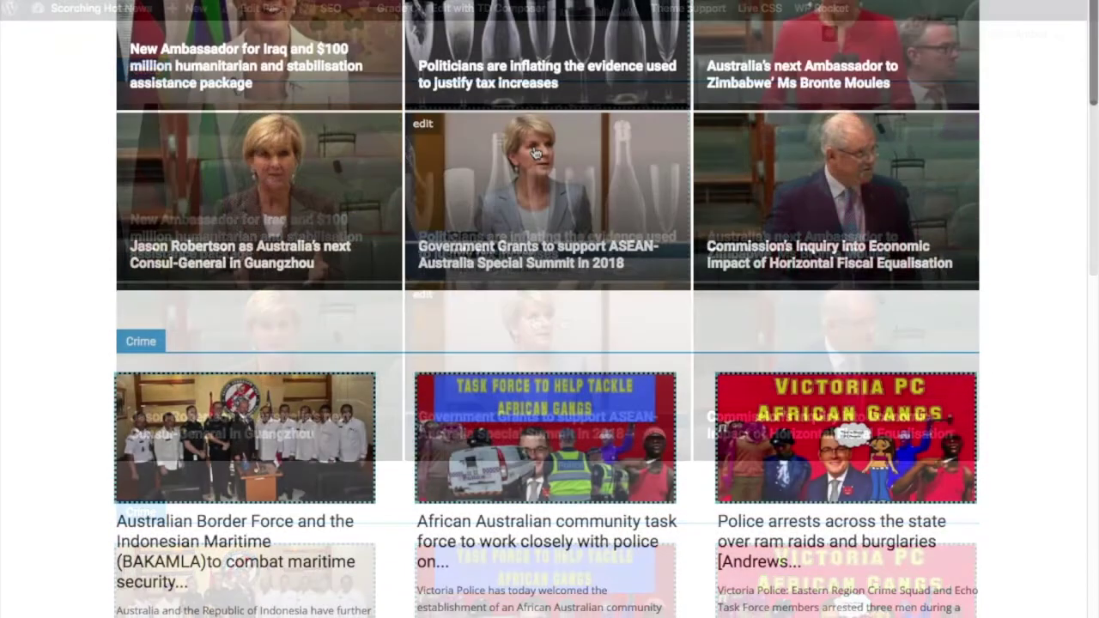
scroll(1045, 163, "down", 3)
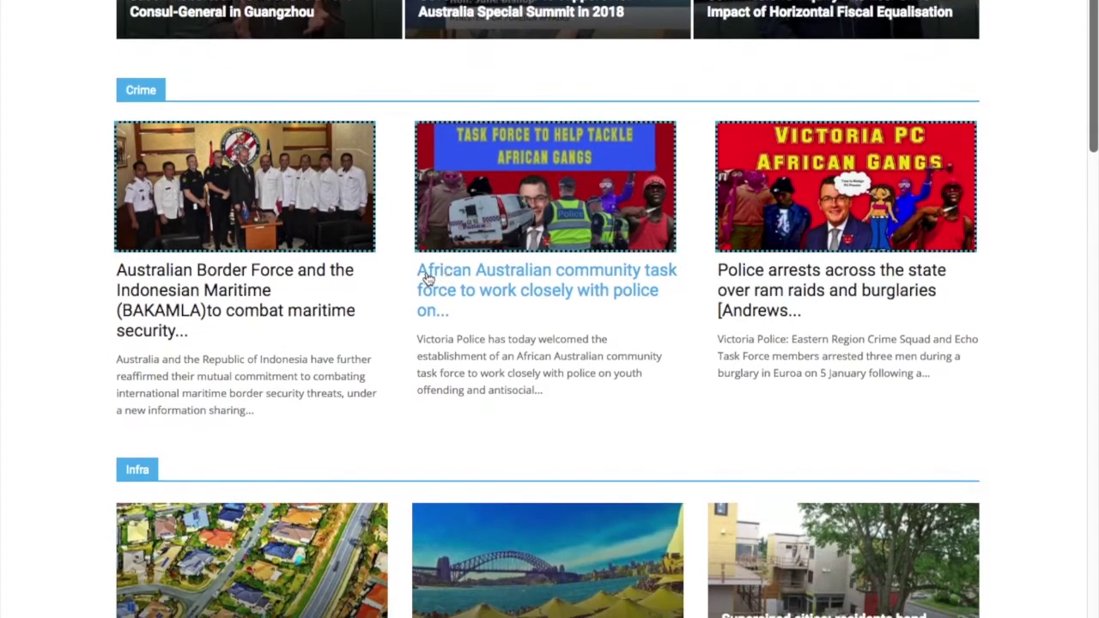
scroll(909, 258, "down", 7)
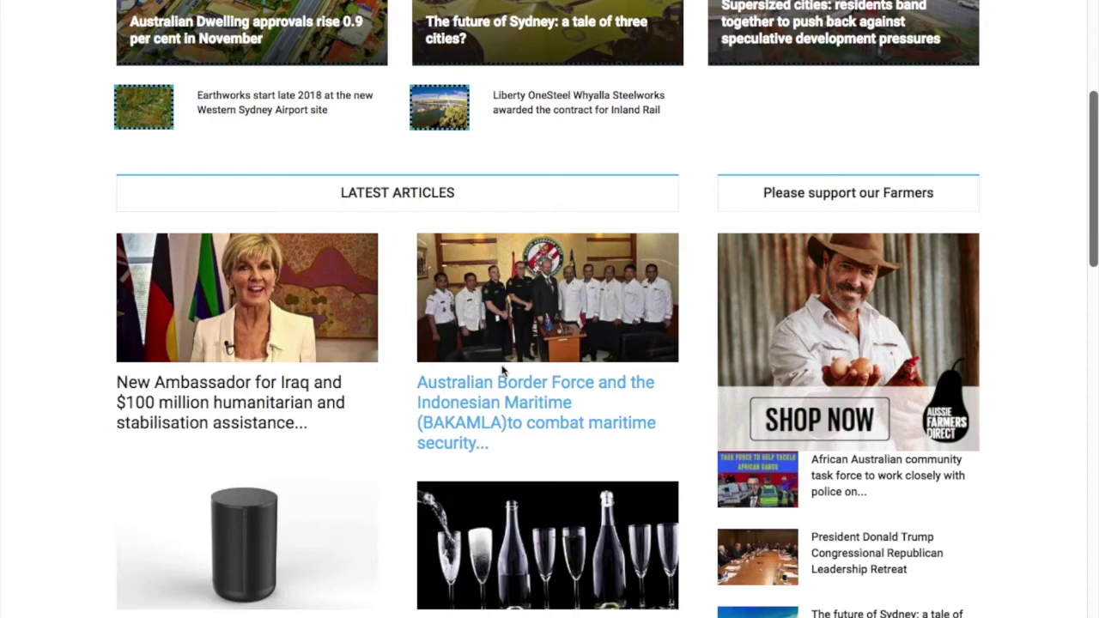
scroll(502, 369, "down", 2)
scroll(502, 369, "up", 8)
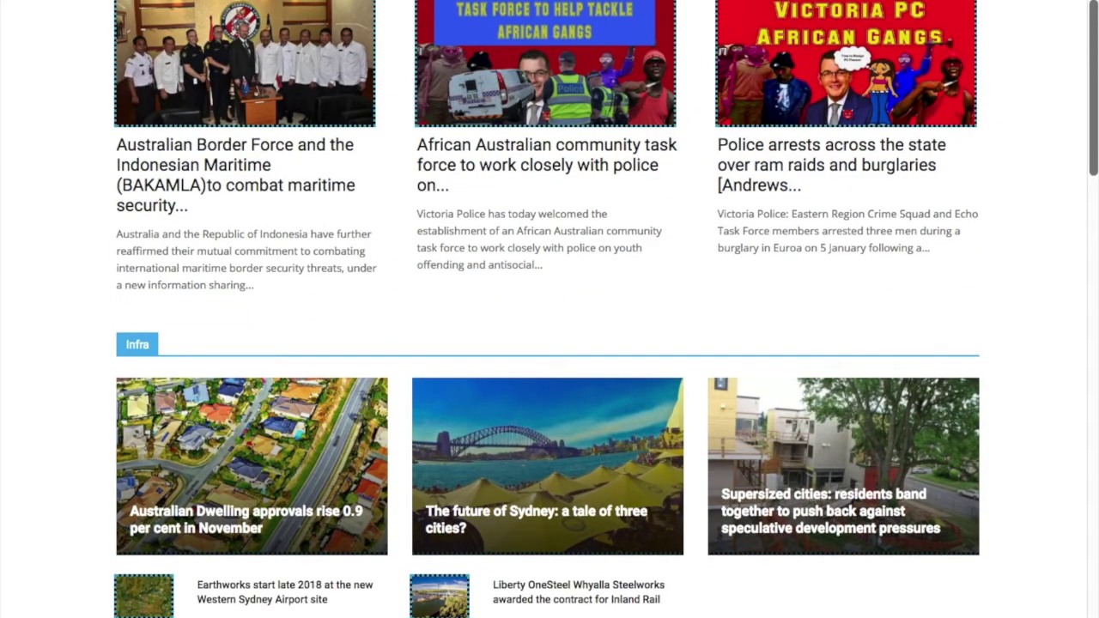
Check how the Latest Articles section follows the Infra block and how far the sidebar runs past the pagination
scroll(874, 418, "down", 6)
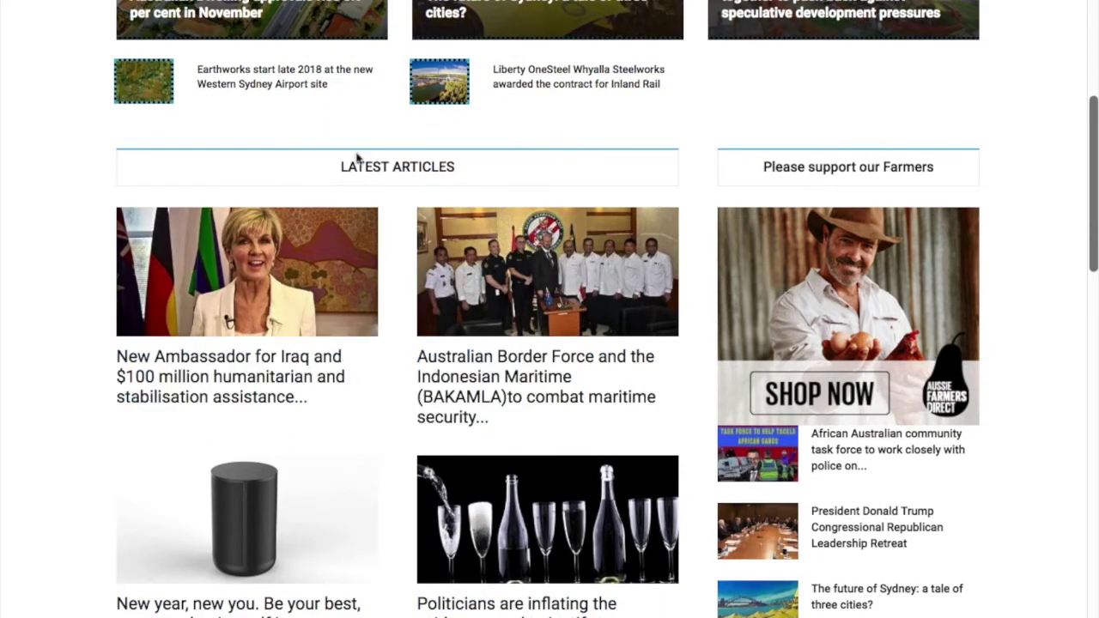
scroll(518, 297, "down", 5)
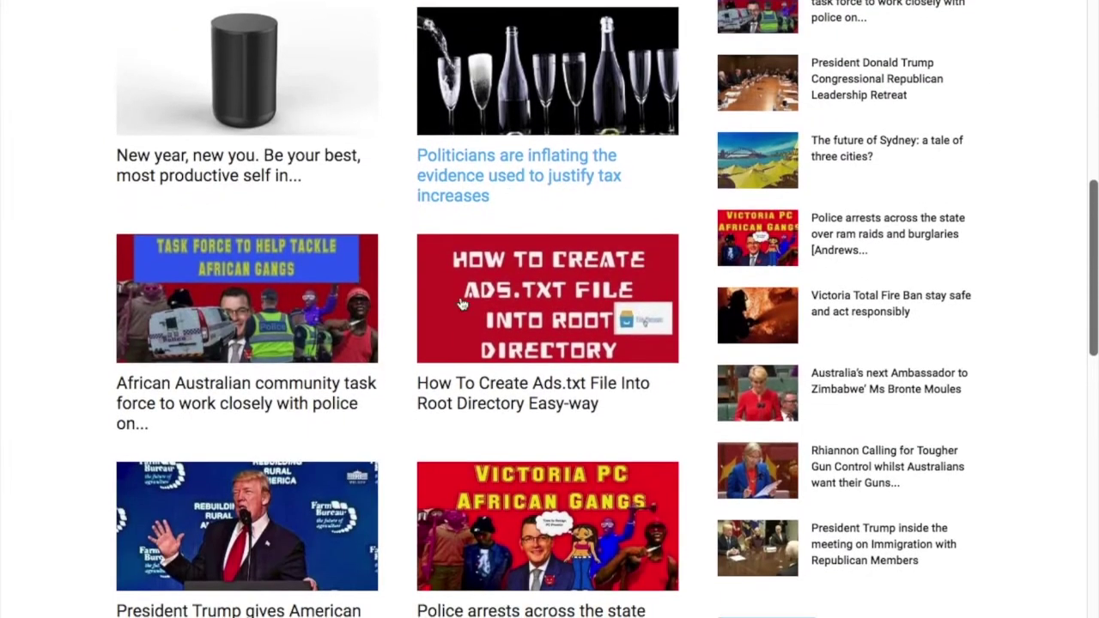
scroll(503, 448, "down", 4)
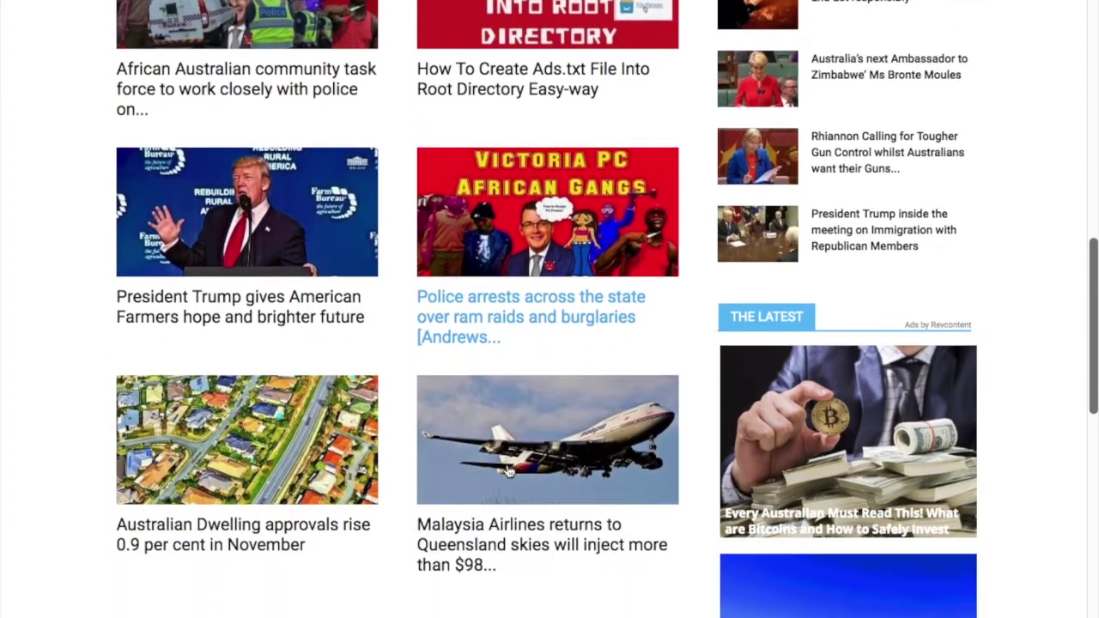
scroll(462, 496, "down", 7)
scroll(462, 496, "up", 5)
scroll(462, 496, "up", 15)
scroll(461, 497, "down", 8)
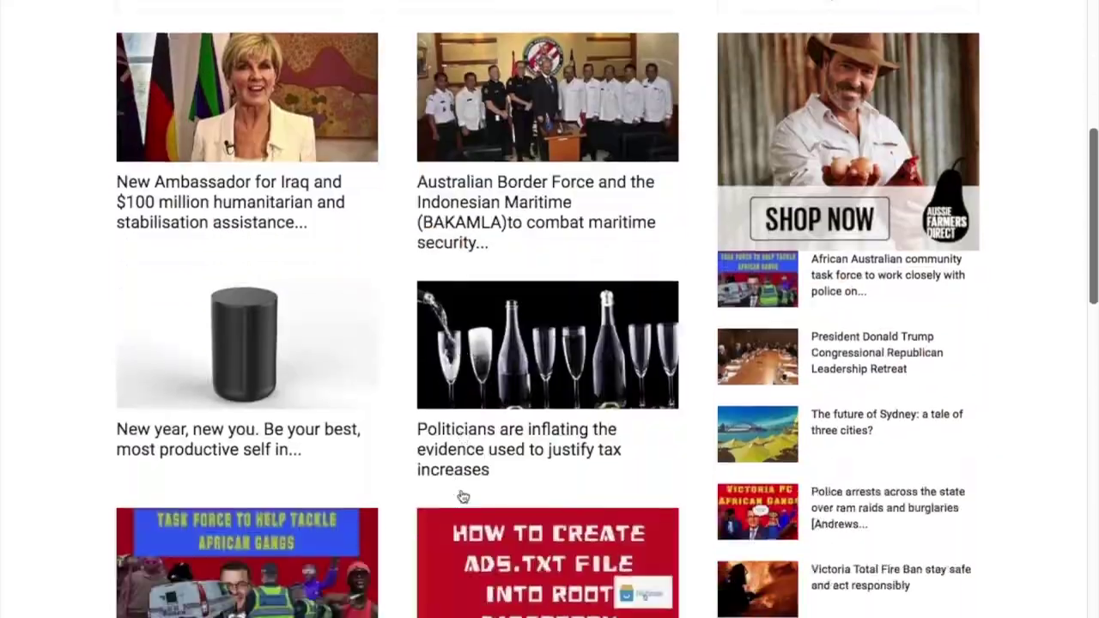
scroll(462, 497, "down", 10)
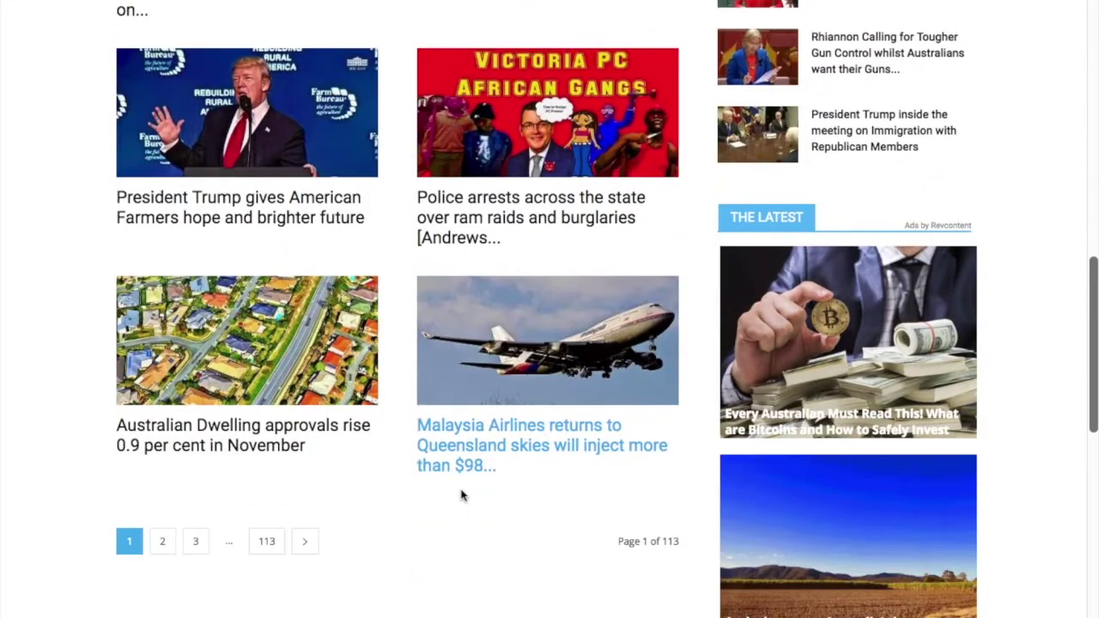
scroll(462, 496, "down", 8)
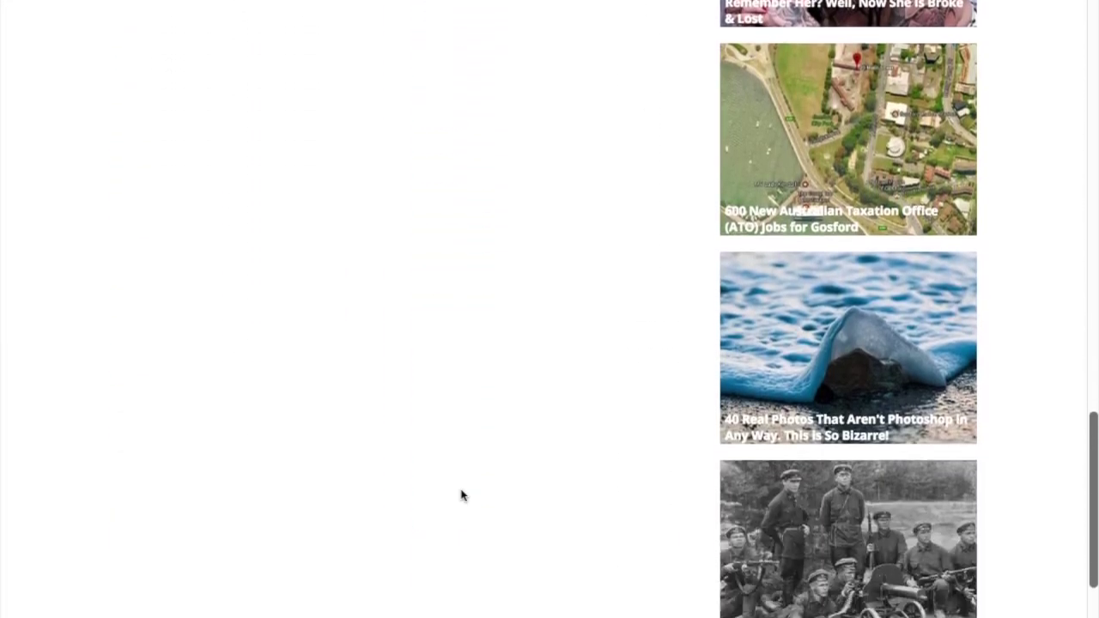
scroll(462, 496, "up", 17)
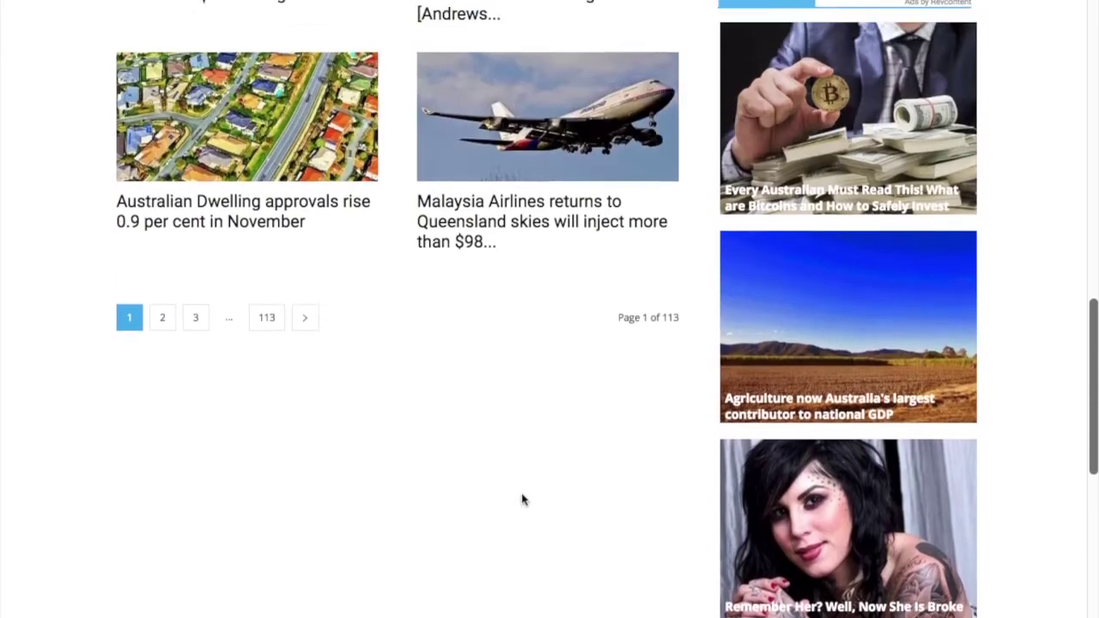
scroll(525, 500, "down", 4)
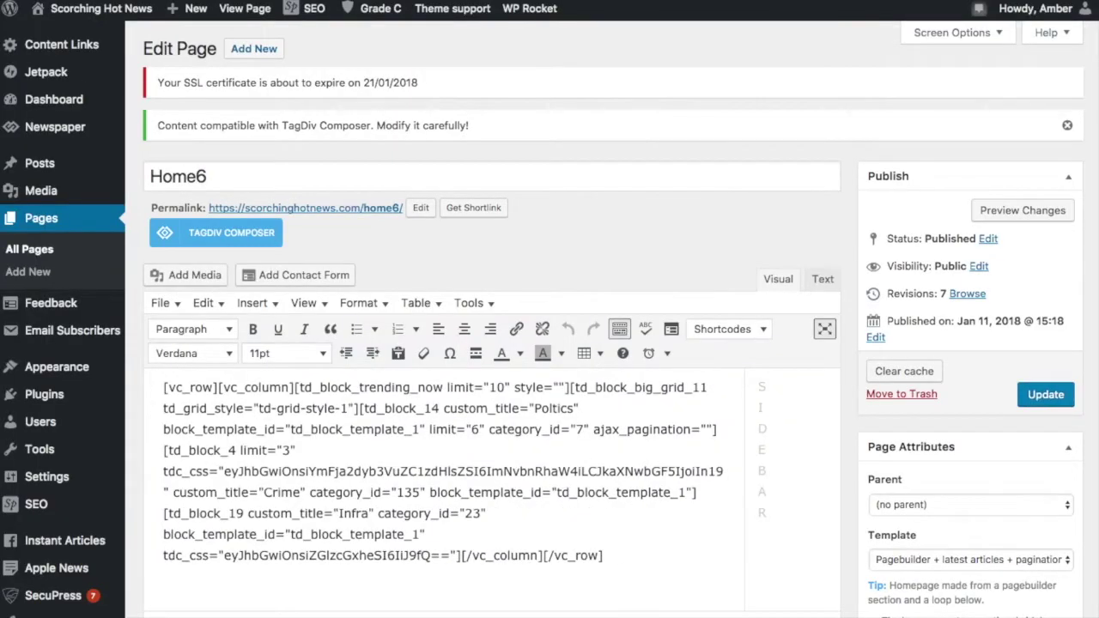
Set the posts loop layout of Homepage Latest Articles to M11 and update the Home6 page
scroll(326, 345, "down", 5)
left_click(313, 317)
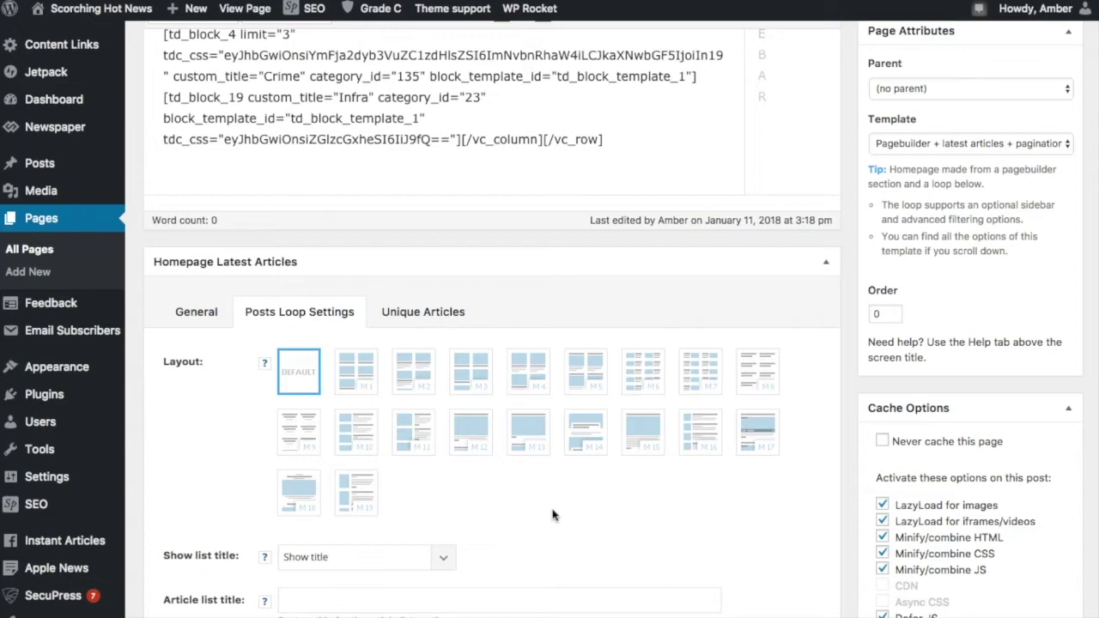
left_click(411, 437)
scroll(673, 604, "down", 15)
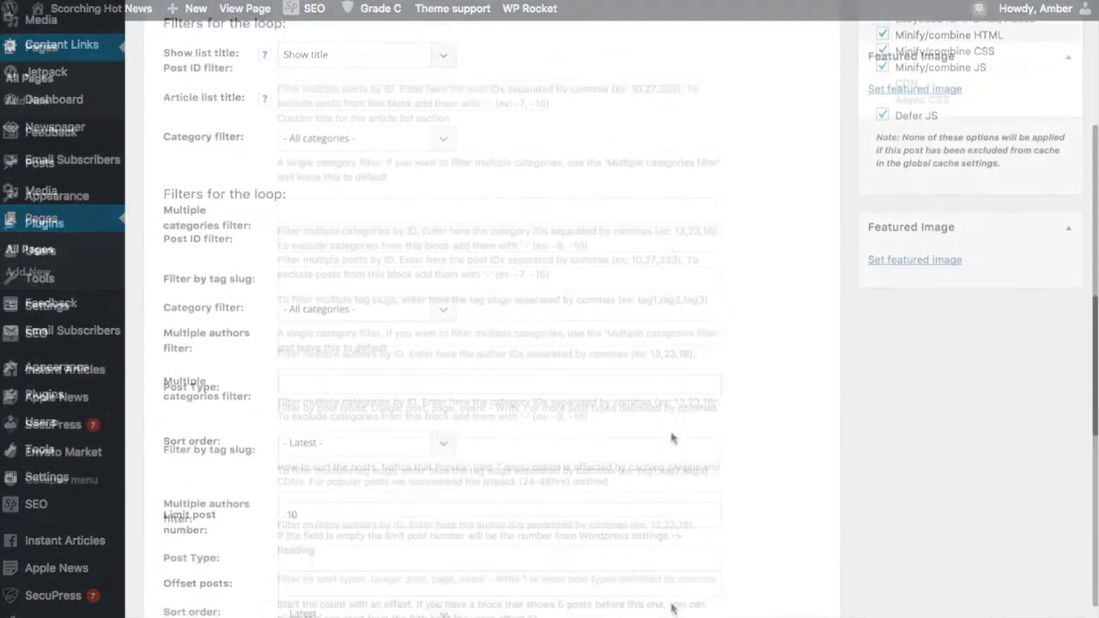
scroll(672, 438, "up", 15)
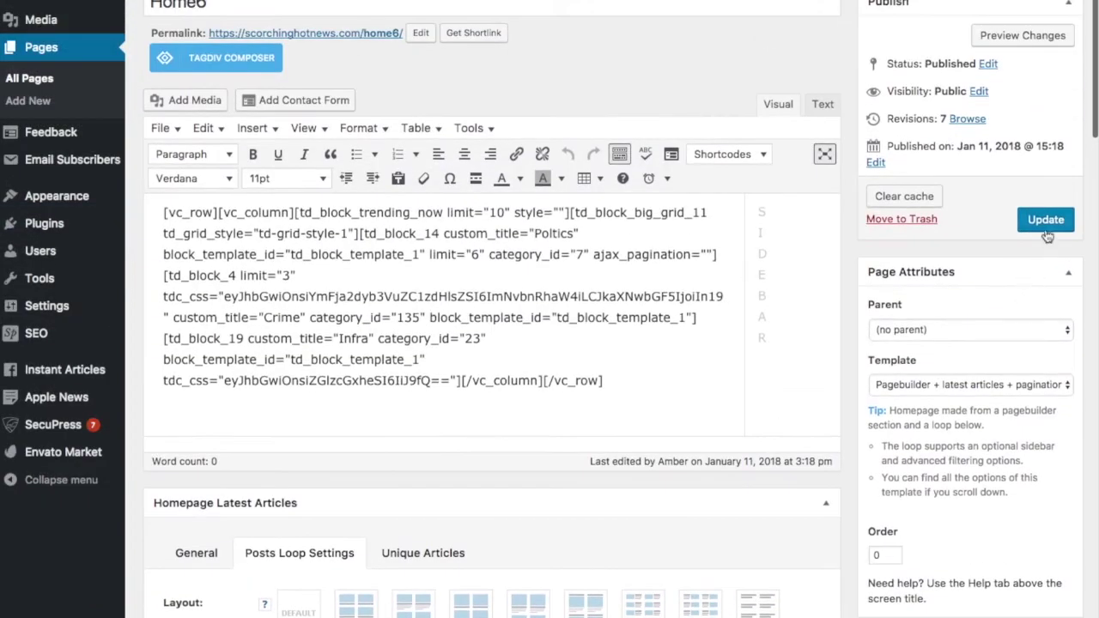
left_click(1046, 220)
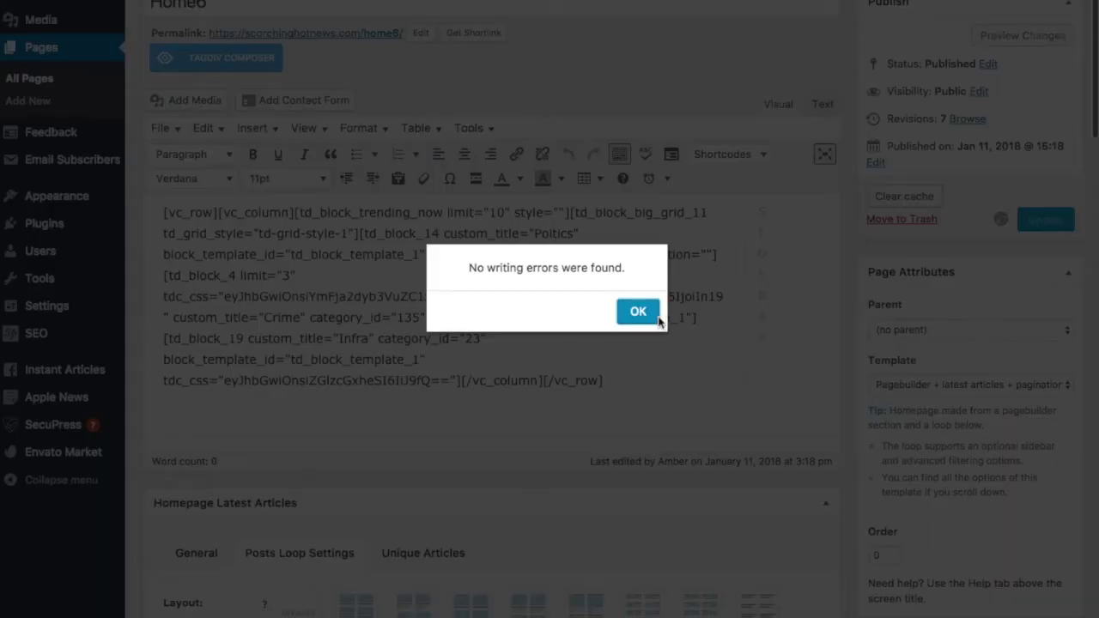
left_click(645, 314)
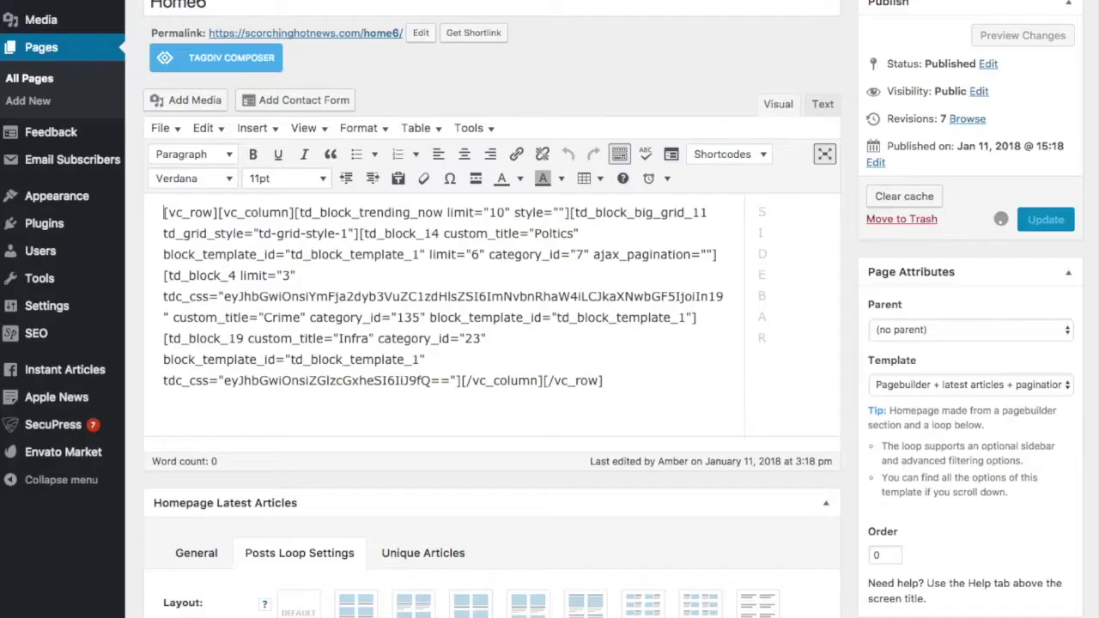
scroll(237, 98, "up", 1)
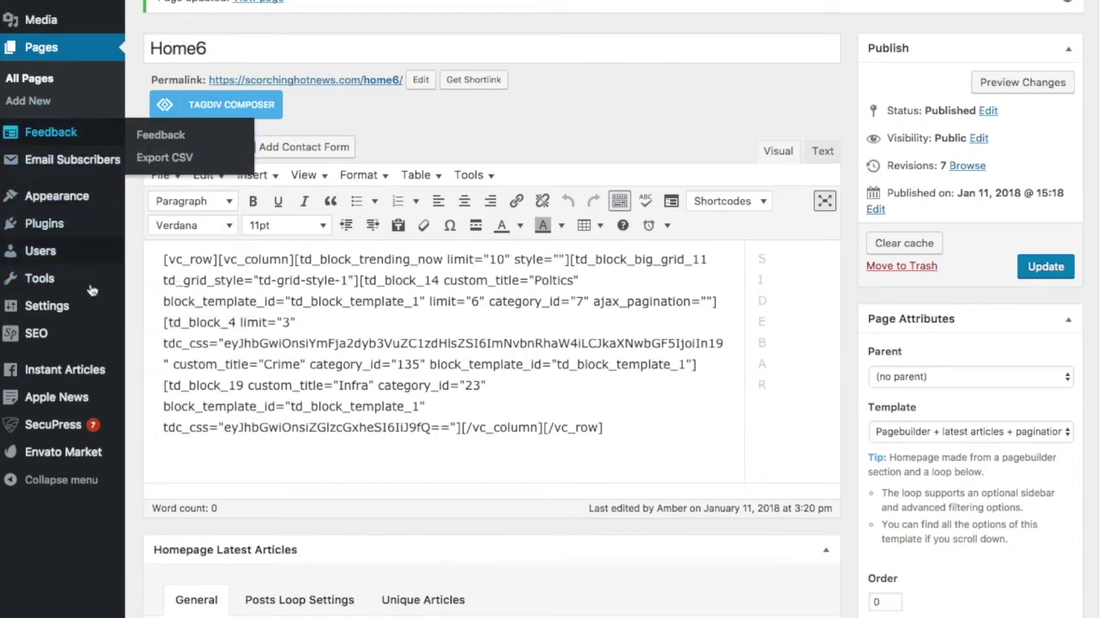
Open the site's menu management and load "Main Menu (Header Menu (main))" for editing
mouse_move(69, 200)
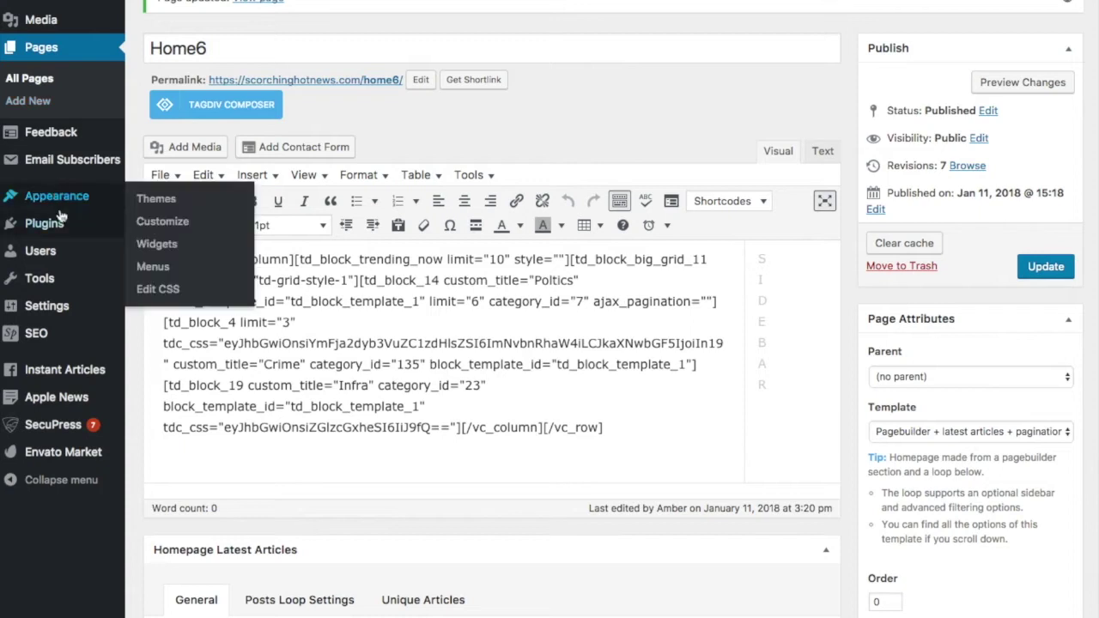
left_click(160, 269)
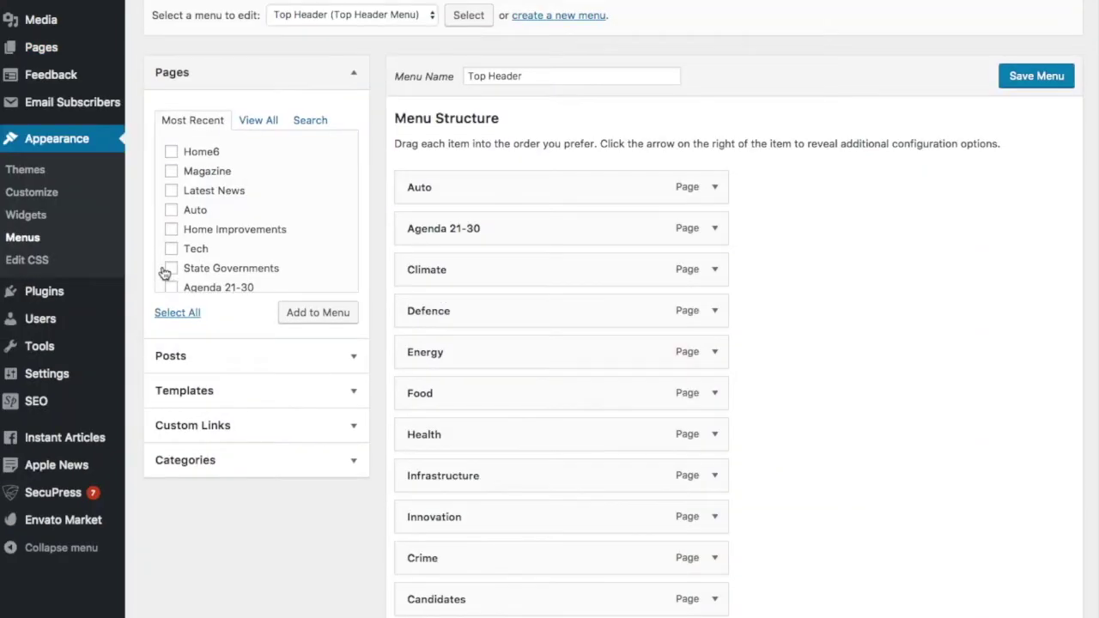
scroll(795, 308, "down", 1)
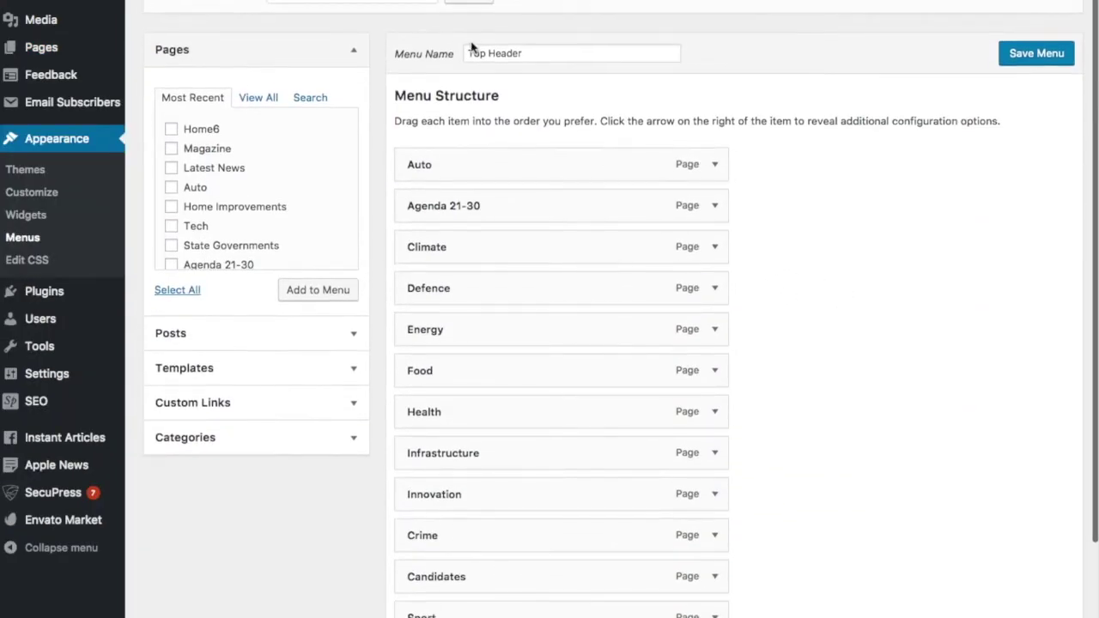
left_click(431, 2)
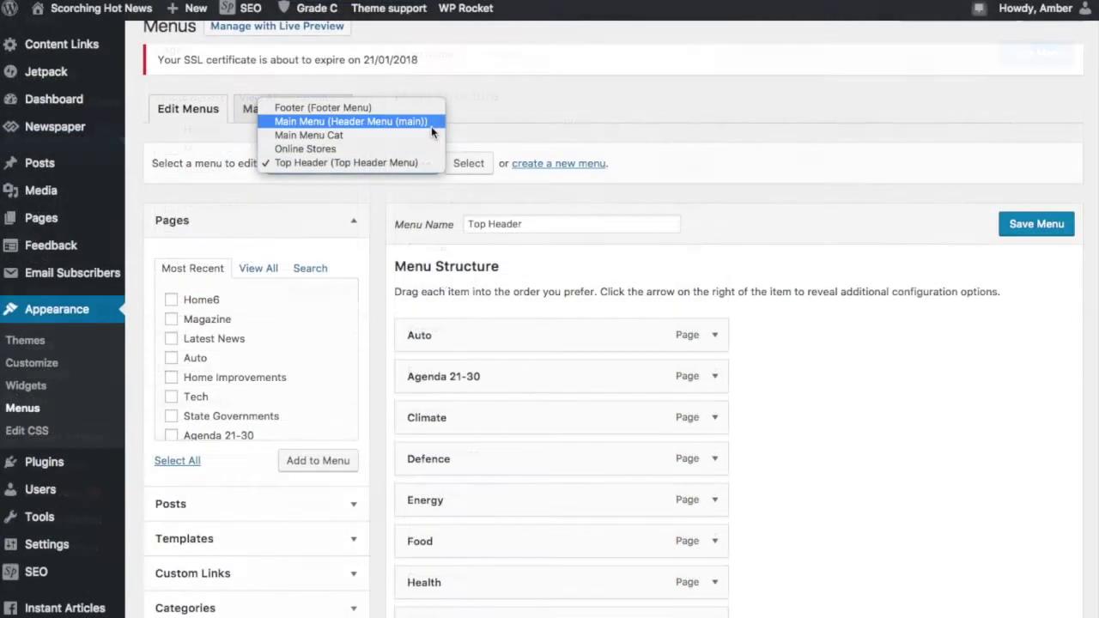
left_click(431, 126)
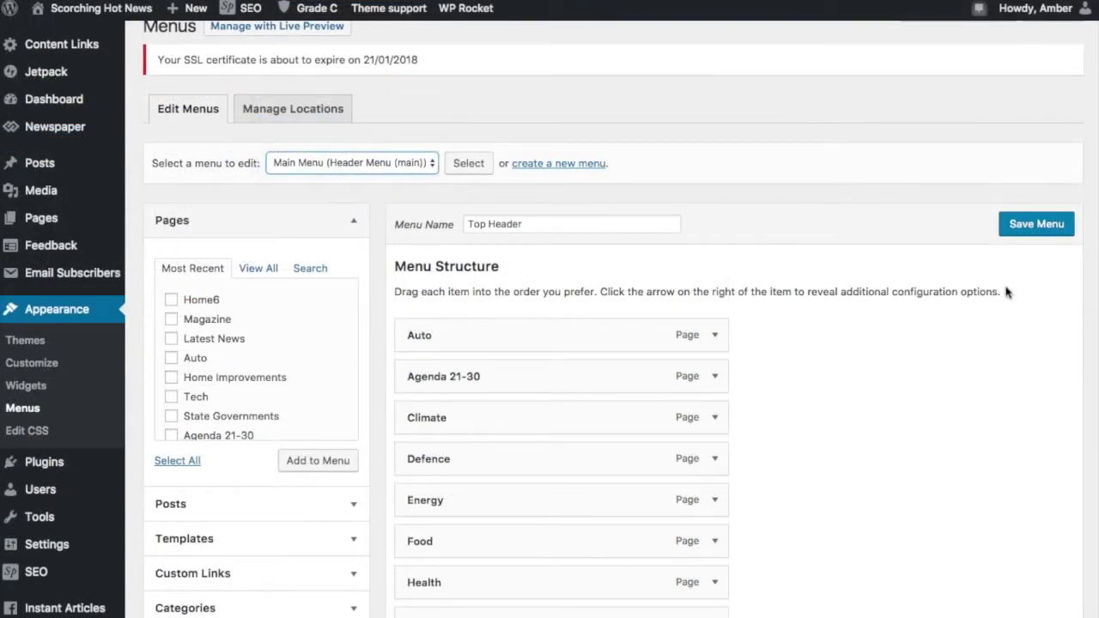
left_click(478, 165)
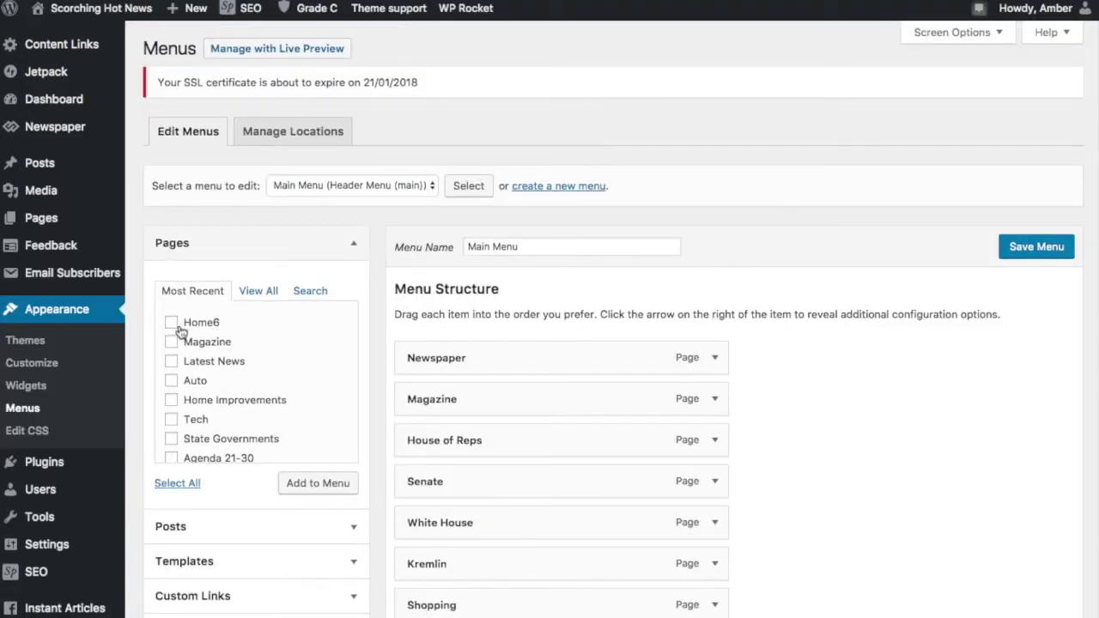
Save the Main Menu with the Home6 page added as an item, and open the site's Customizer
left_click(314, 491)
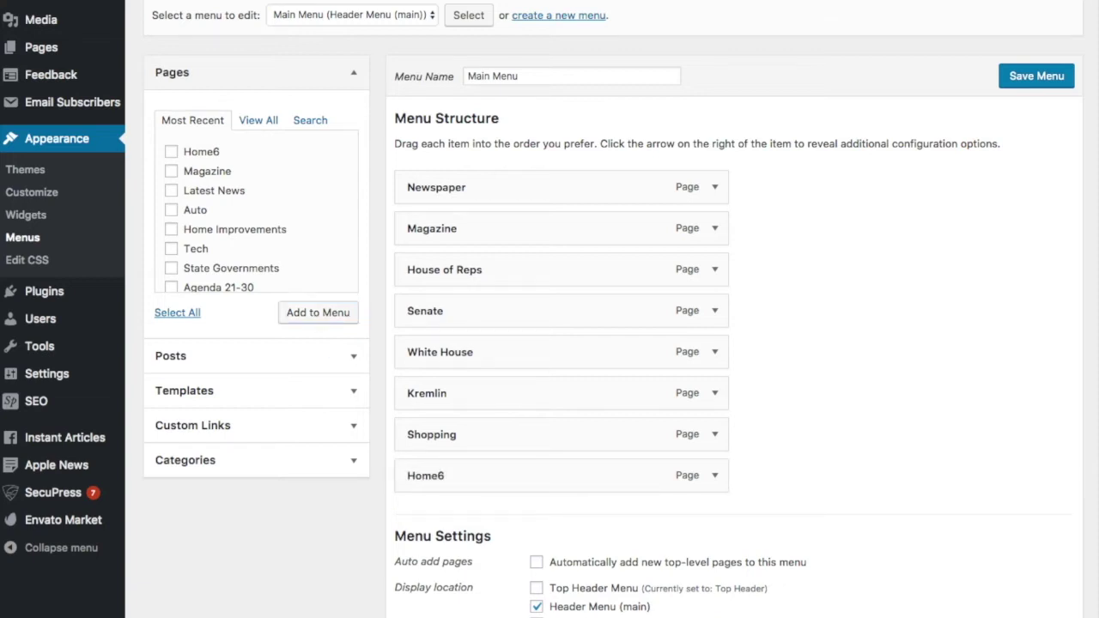
scroll(966, 481, "up", 1)
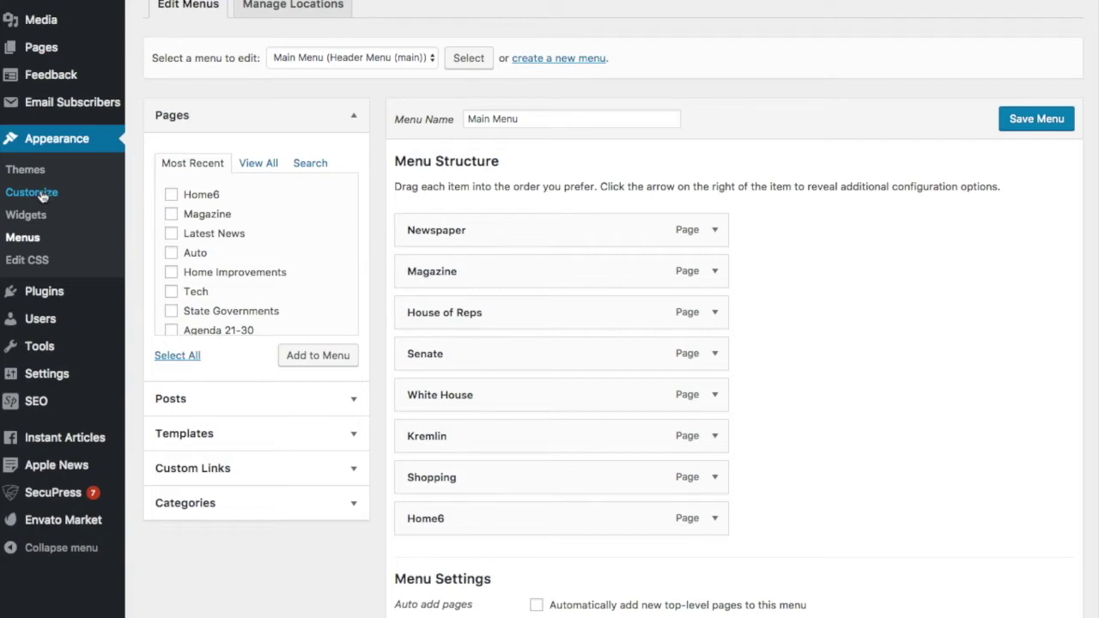
left_click(41, 195)
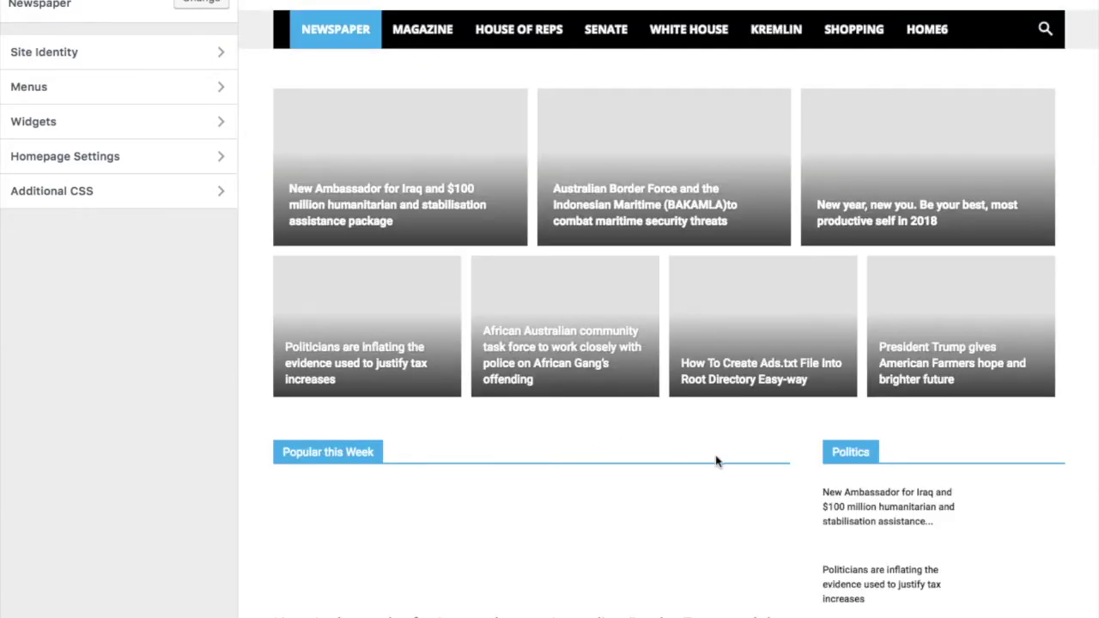
Review the current homepage preview from the Popular this Week and Politics blocks to the start of Latest Articles
scroll(713, 455, "down", 5)
scroll(717, 461, "down", 8)
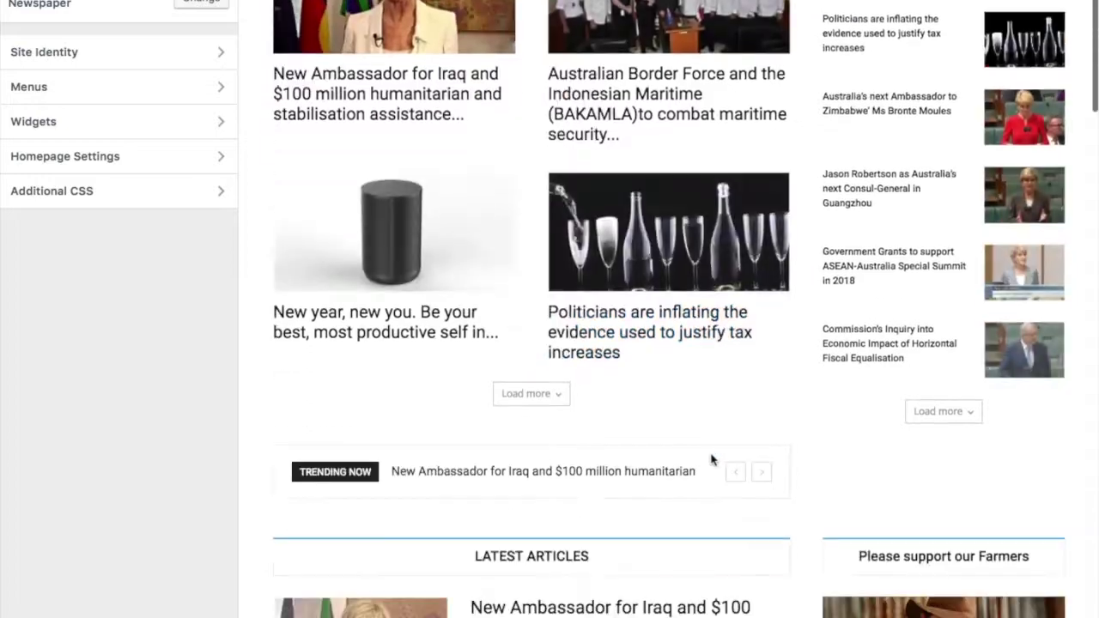
scroll(706, 451, "down", 3)
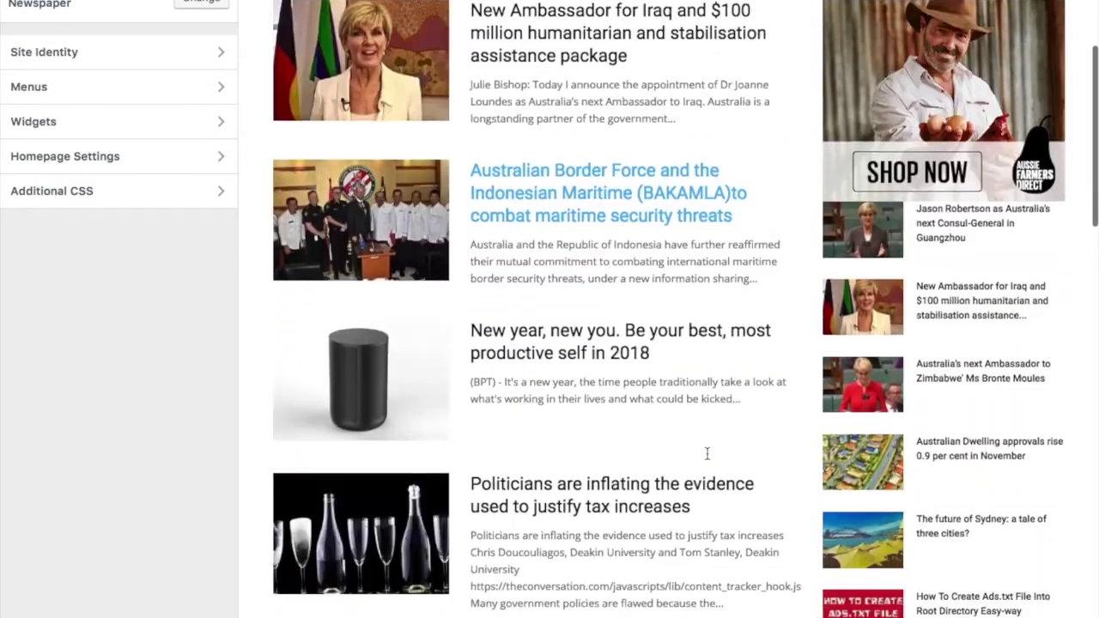
scroll(687, 369, "up", 3)
scroll(684, 362, "up", 10)
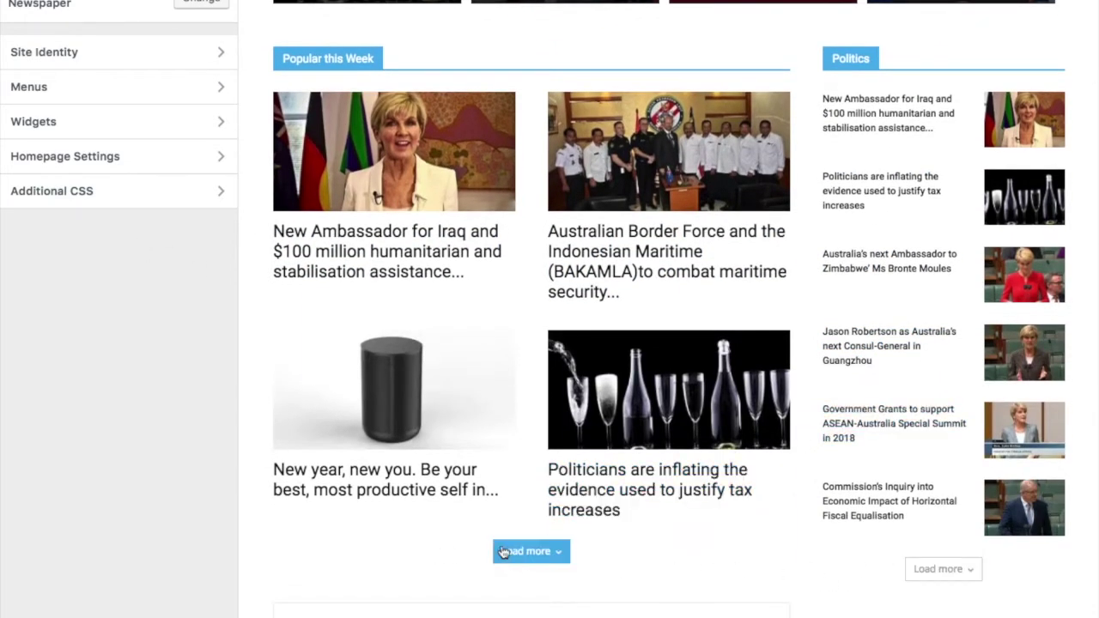
scroll(504, 550, "up", 5)
Examine how the Latest Articles list and its sidebar run down the homepage preview to the pagination and footer
scroll(504, 548, "down", 8)
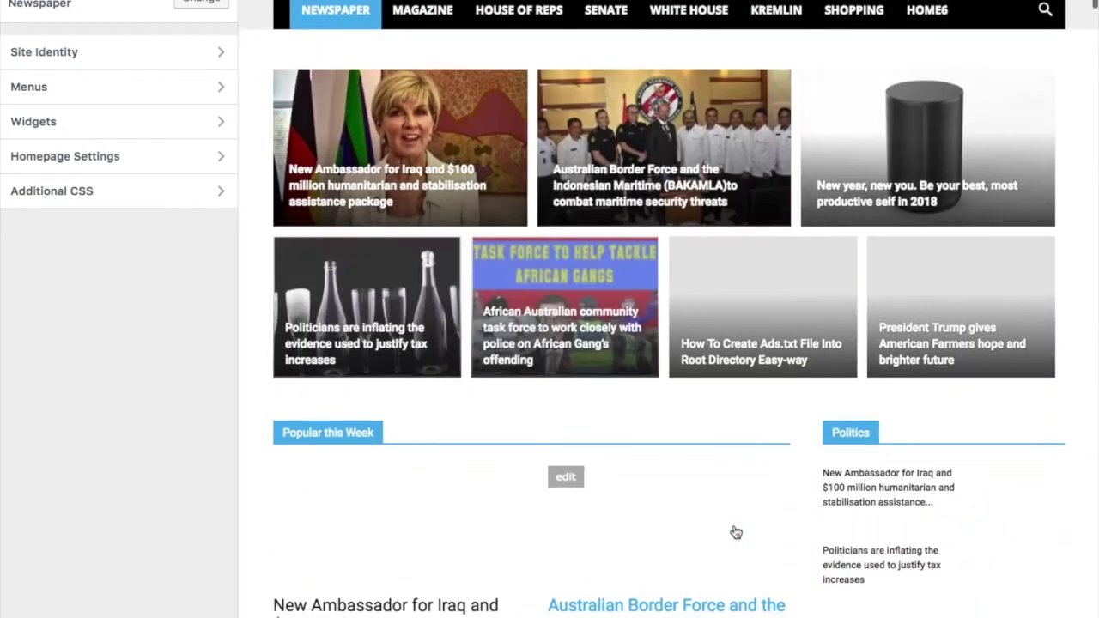
scroll(736, 533, "down", 10)
scroll(733, 533, "down", 10)
scroll(727, 527, "up", 2)
scroll(728, 530, "up", 1)
scroll(726, 528, "down", 8)
scroll(721, 527, "down", 8)
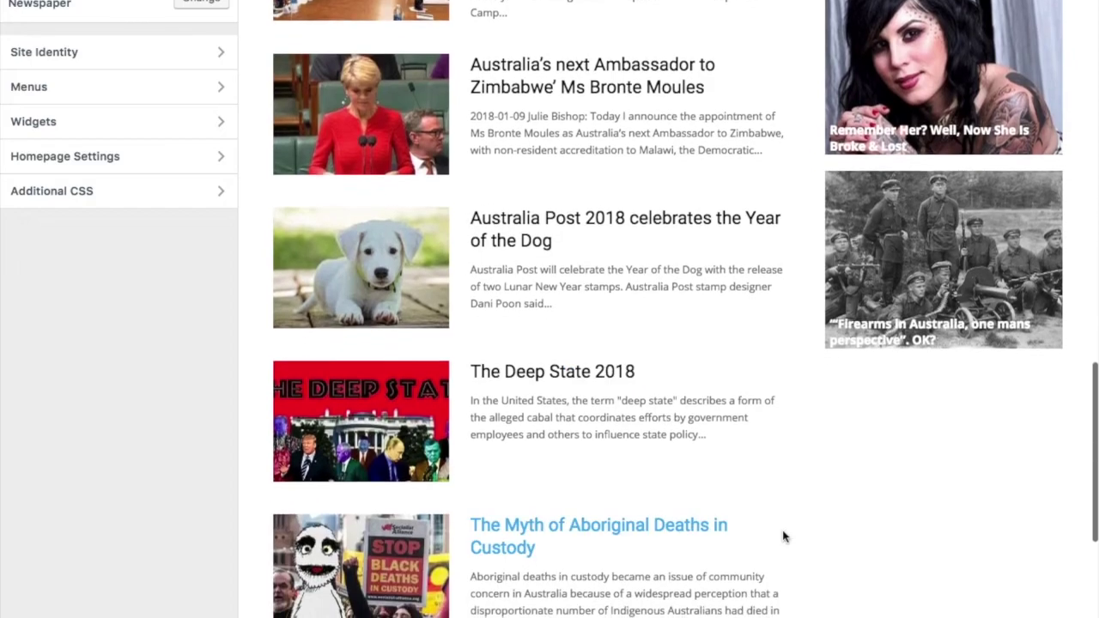
scroll(777, 533, "down", 9)
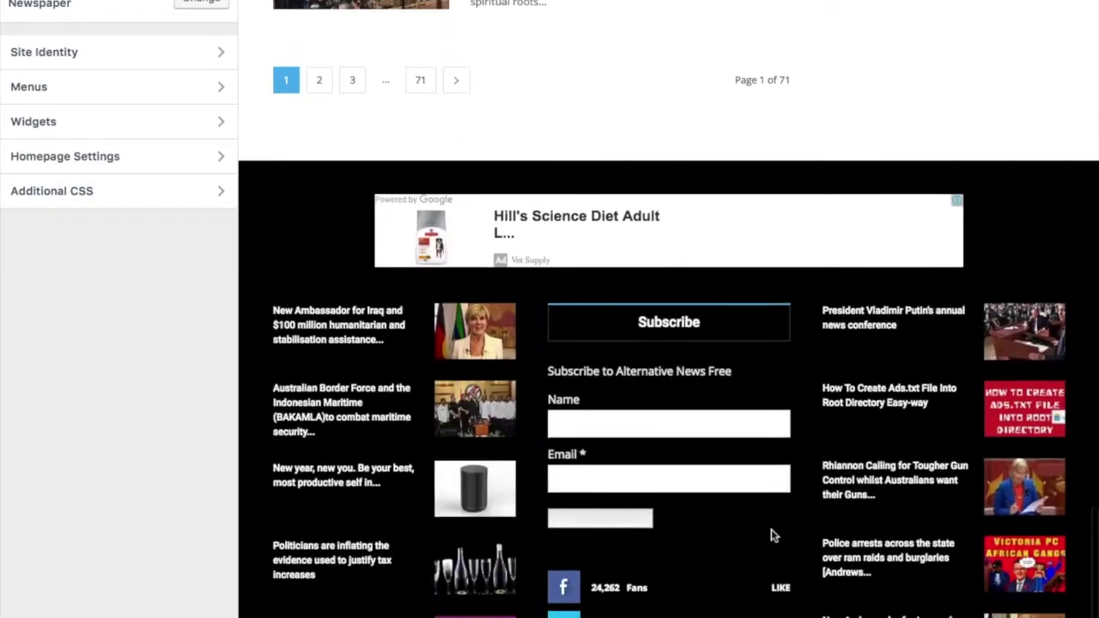
scroll(770, 530, "up", 12)
scroll(807, 223, "up", 10)
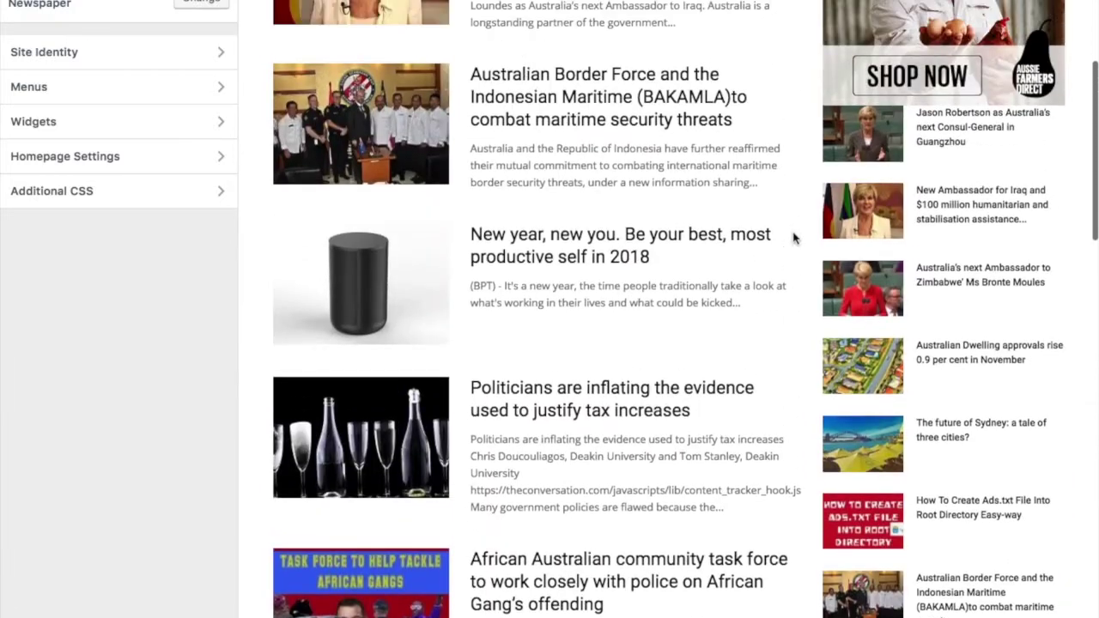
scroll(795, 239, "up", 6)
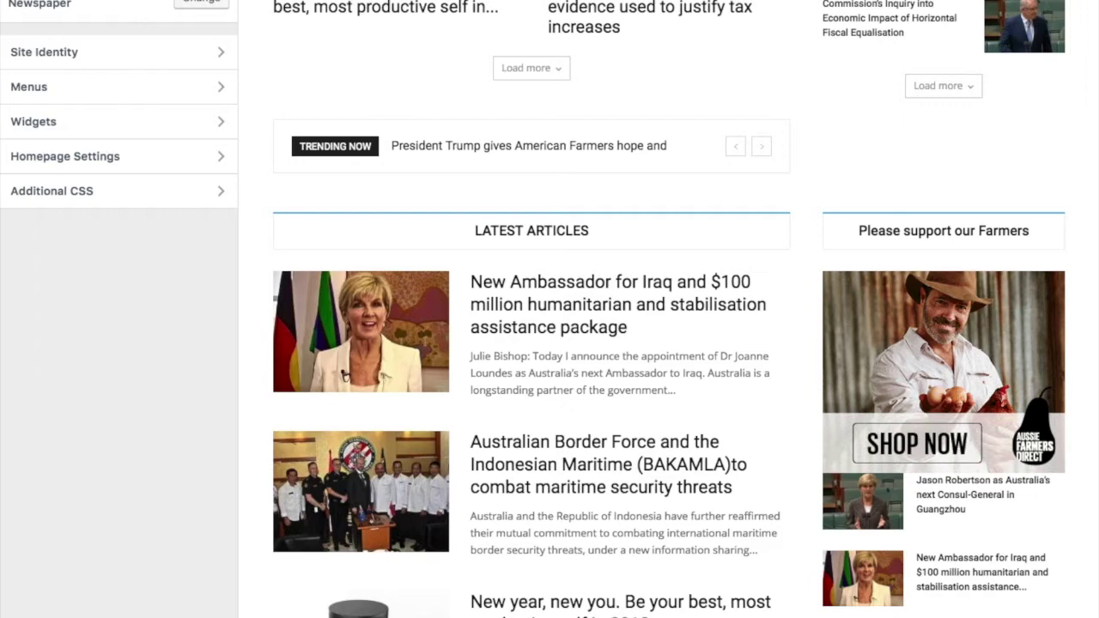
Look through the Customizer's Menus, Widgets and Homepage Settings sections
left_click(121, 86)
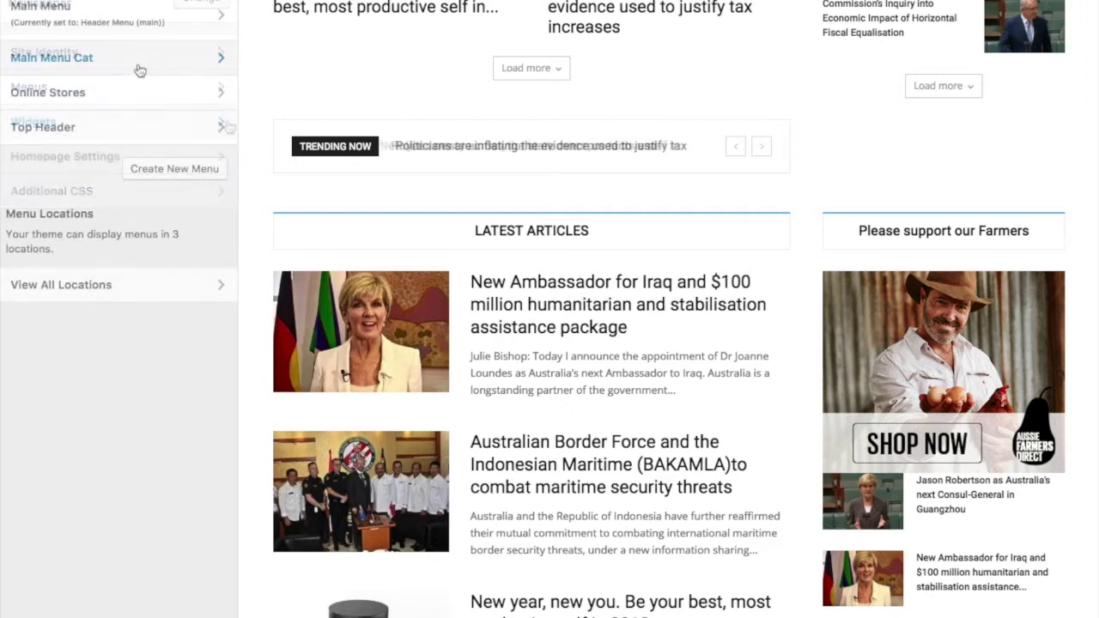
left_click(19, 1)
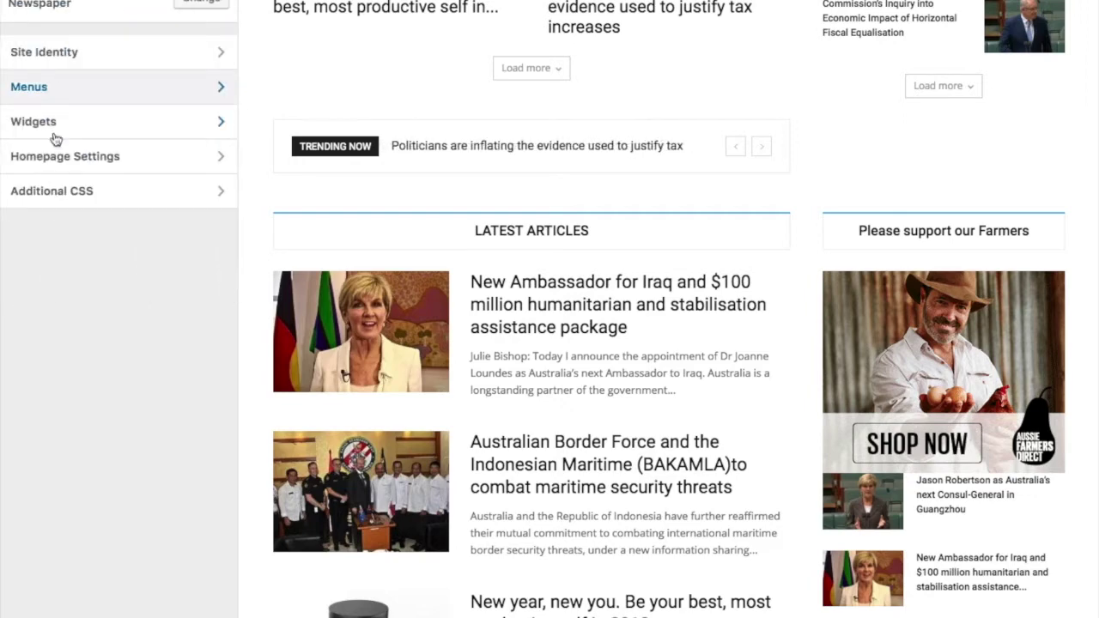
left_click(101, 132)
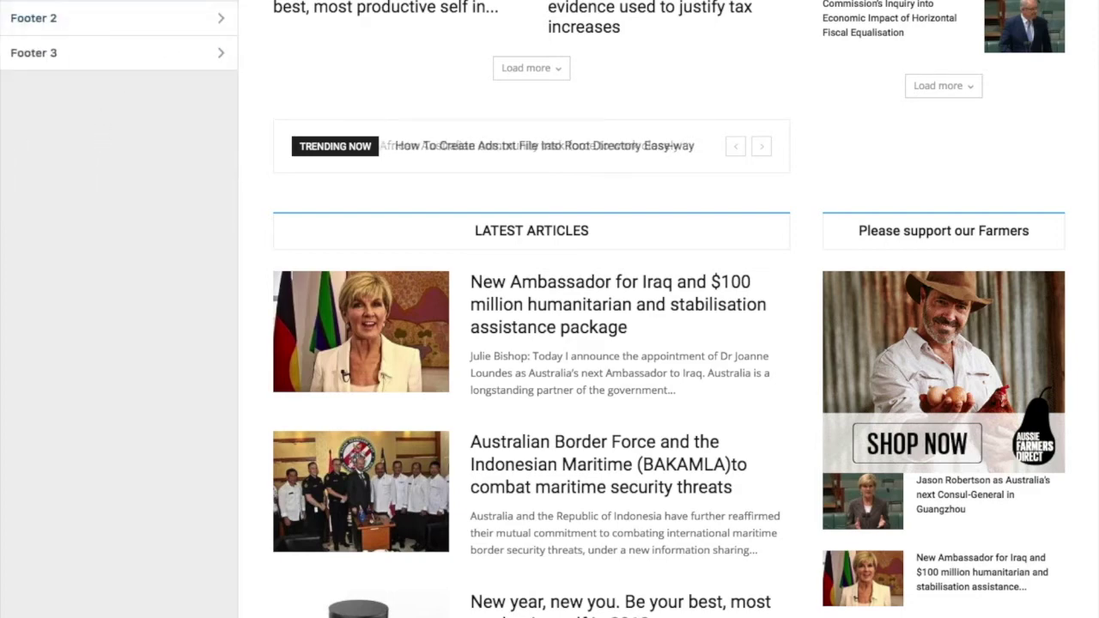
left_click(19, 1)
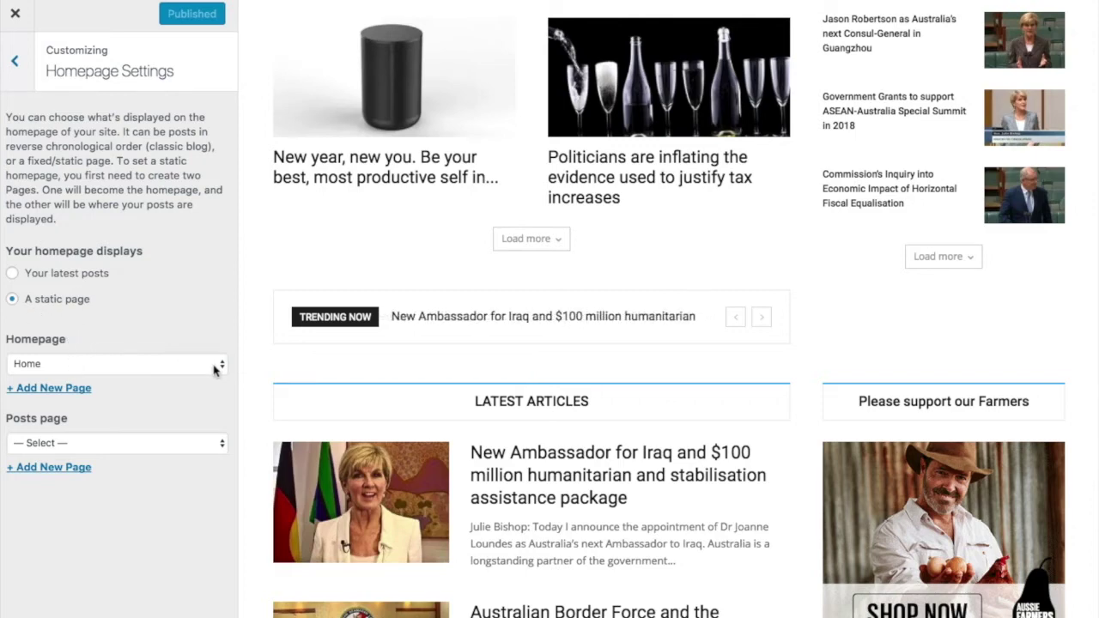
left_click(18, 65)
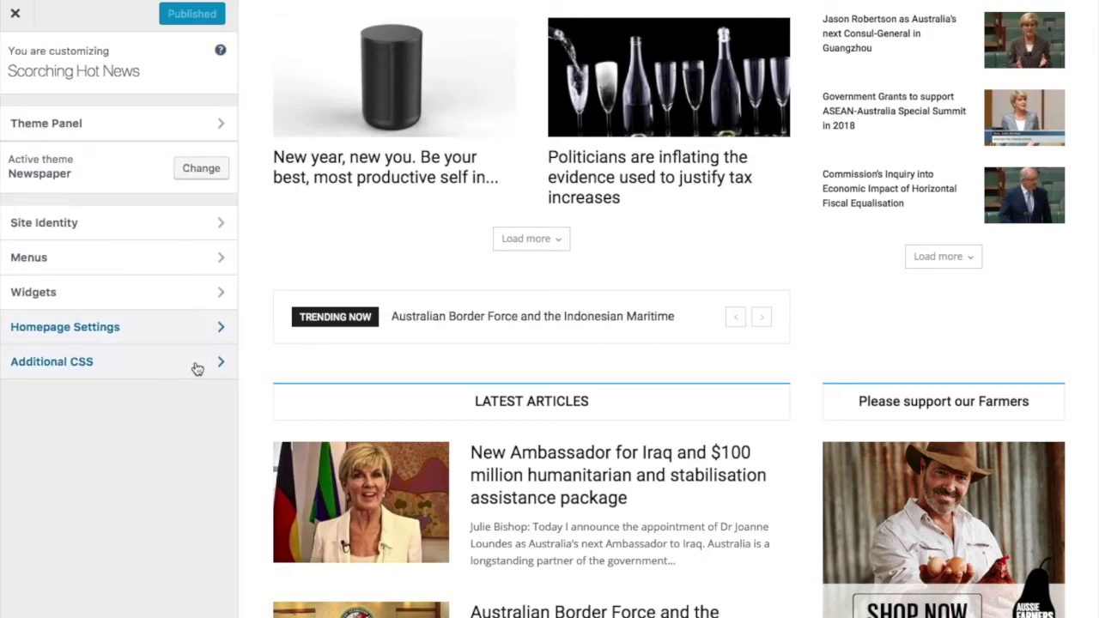
Open the Newspaper default widget area and examine the settings of the "Please support our Farmers" ad box against the preview
left_click(217, 294)
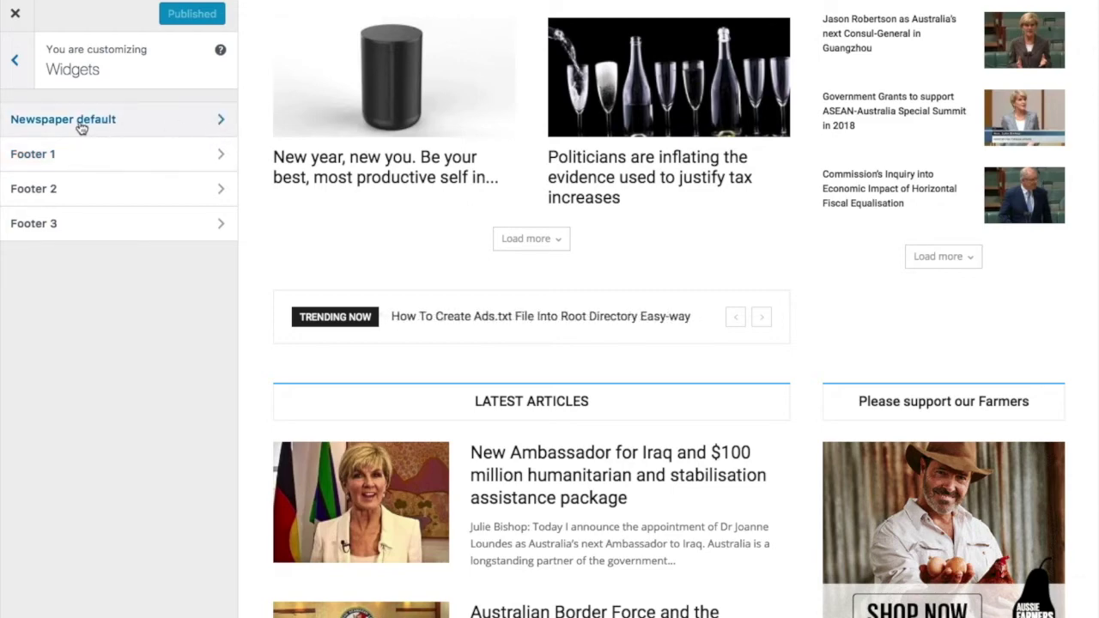
left_click(221, 124)
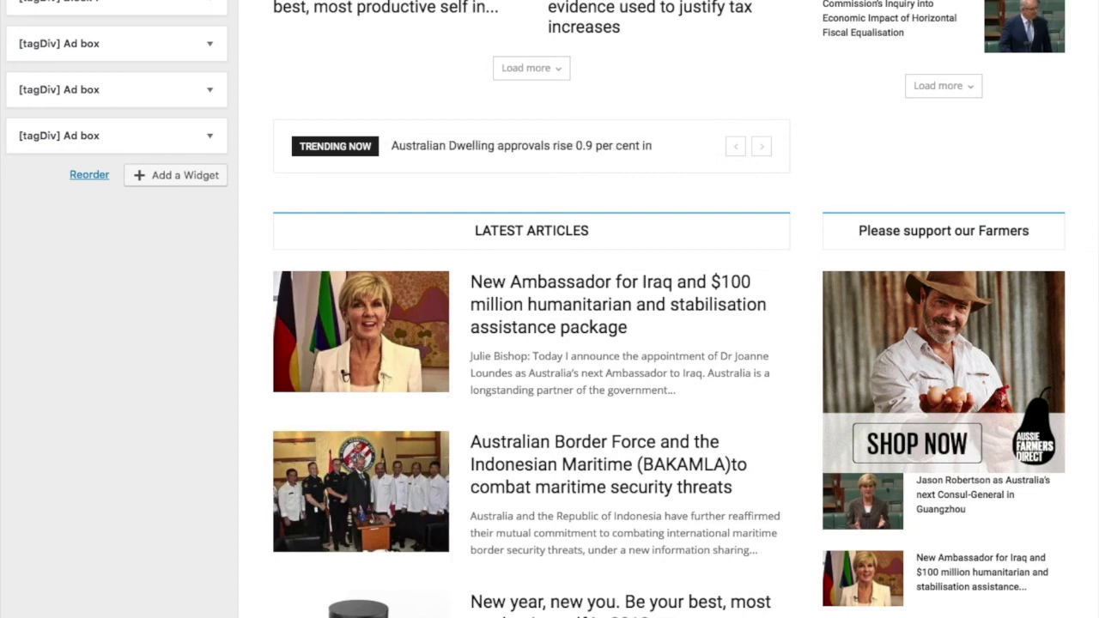
left_click(210, 2)
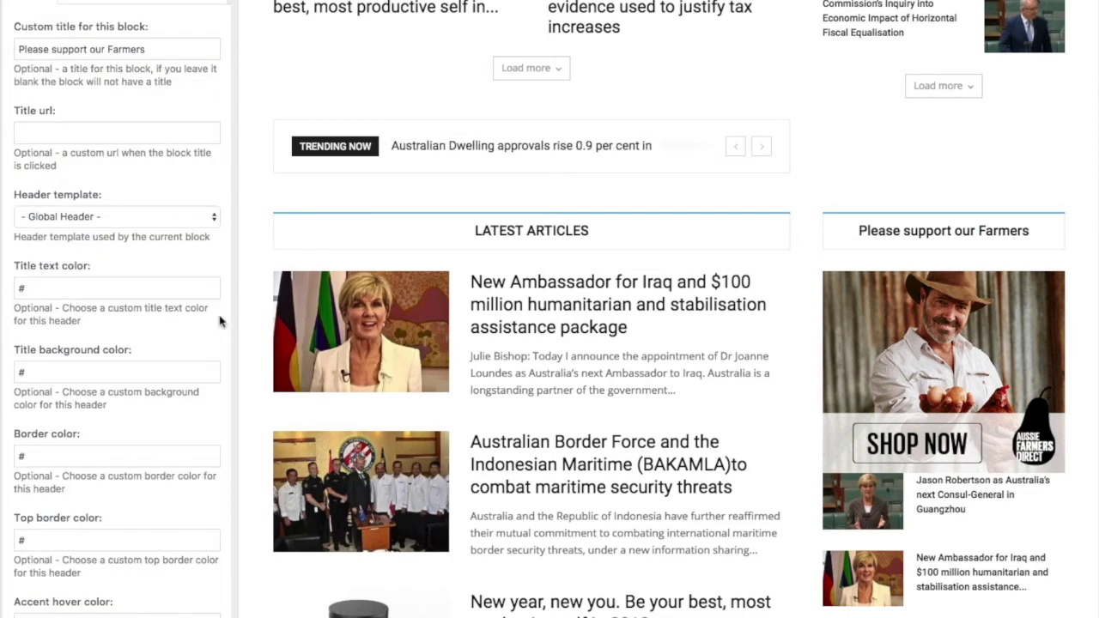
scroll(220, 321, "down", 10)
scroll(932, 297, "down", 1)
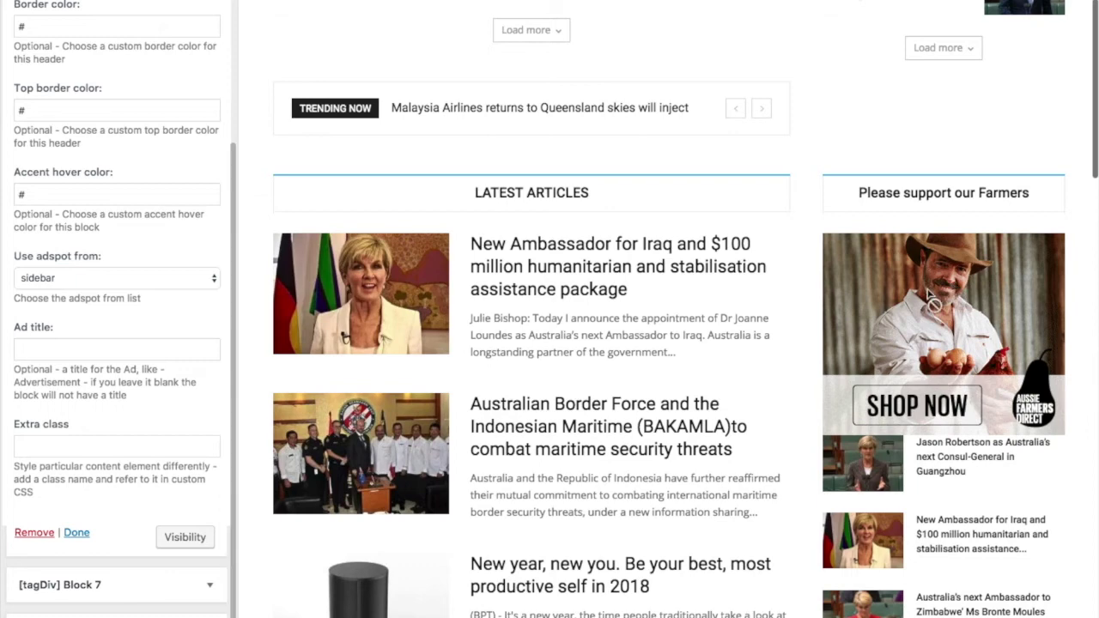
scroll(253, 443, "down", 4)
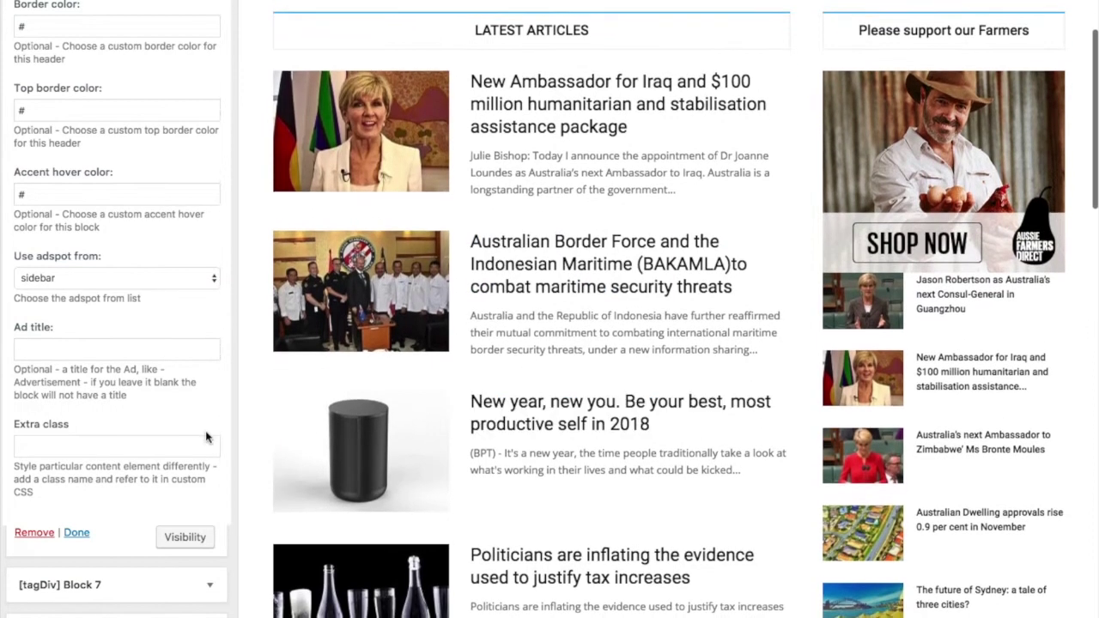
scroll(98, 417, "down", 1)
Close the ad box settings and compare the [tagDiv] Block 7 widget's settings with its post list in the preview sidebar
left_click(94, 535)
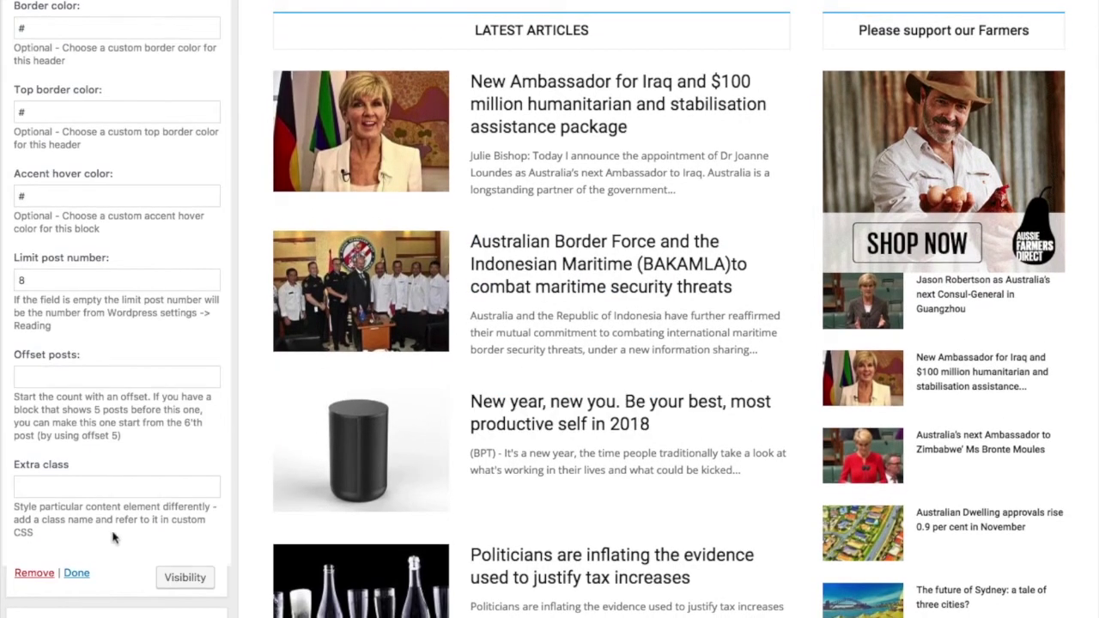
scroll(143, 426, "up", 10)
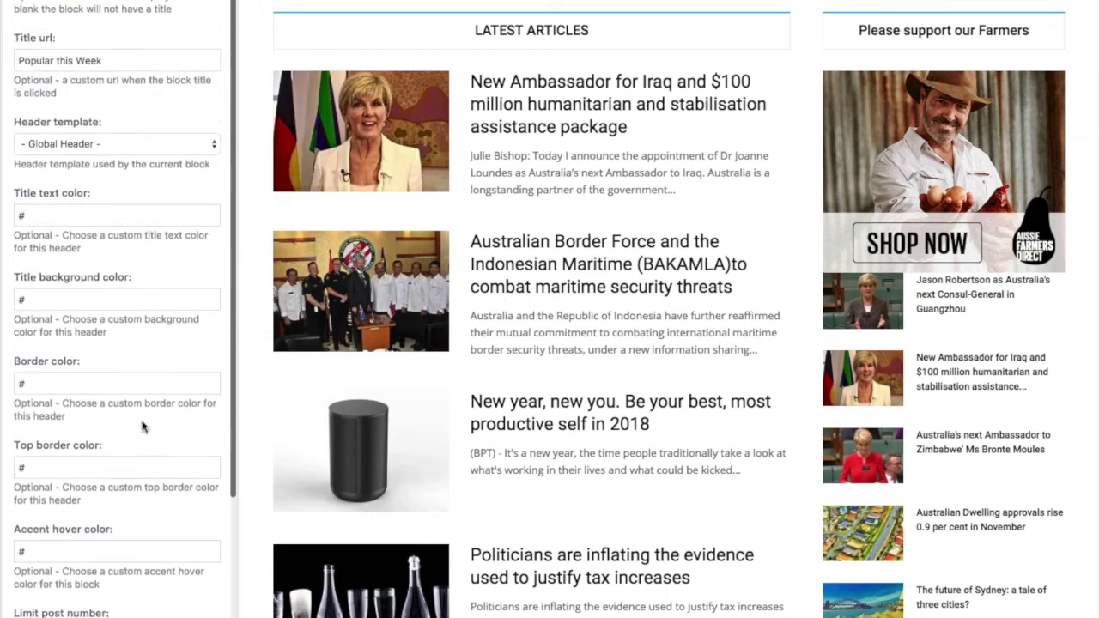
scroll(142, 427, "up", 1)
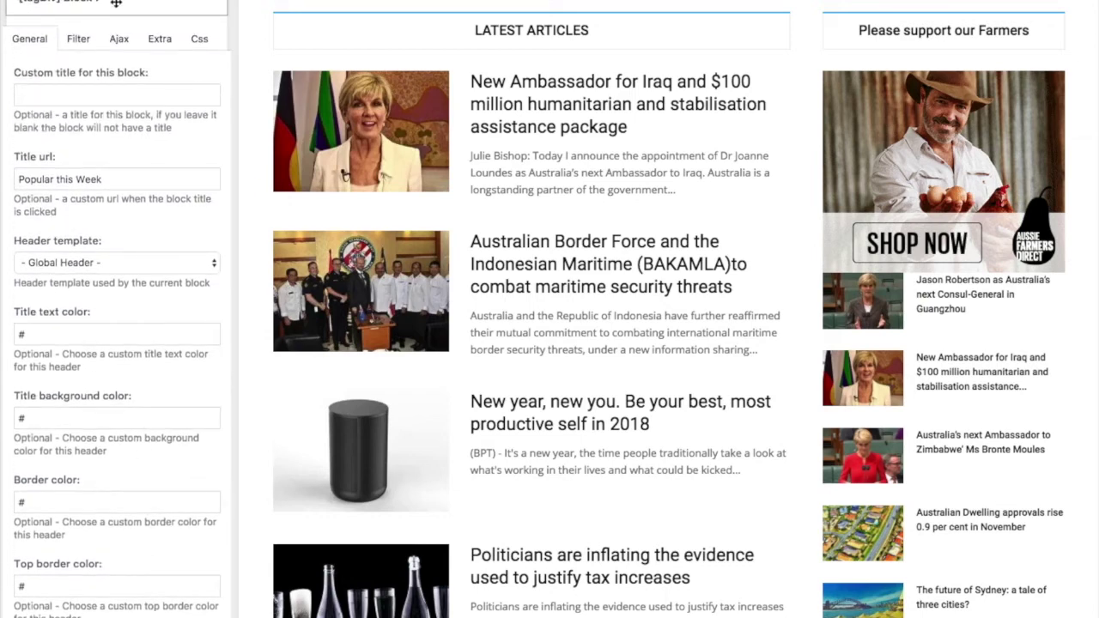
scroll(973, 300, "down", 5)
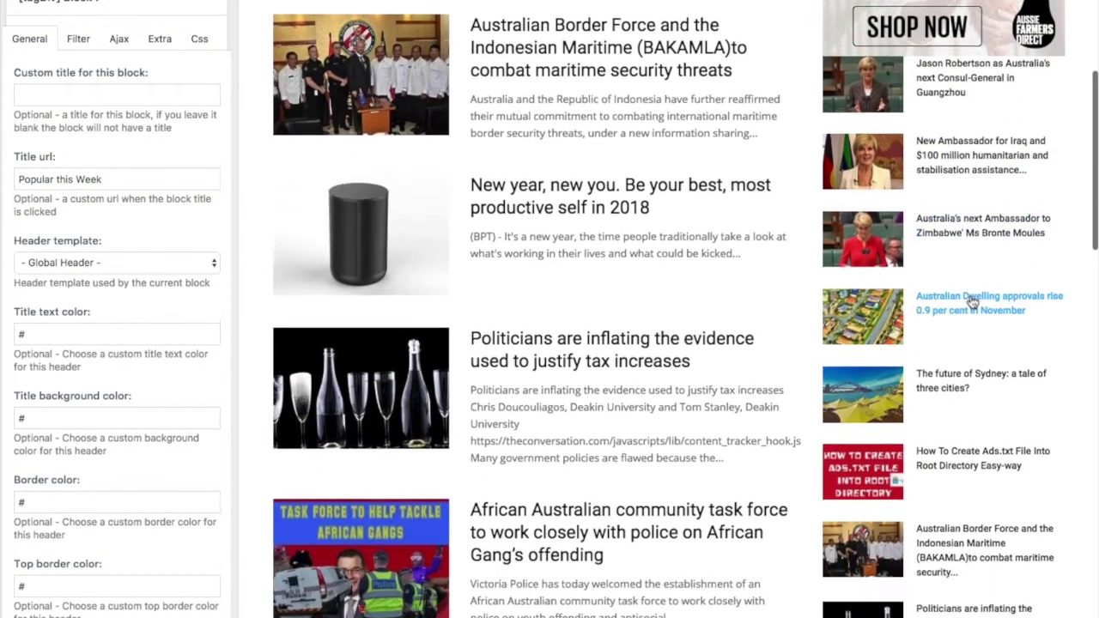
scroll(973, 301, "down", 4)
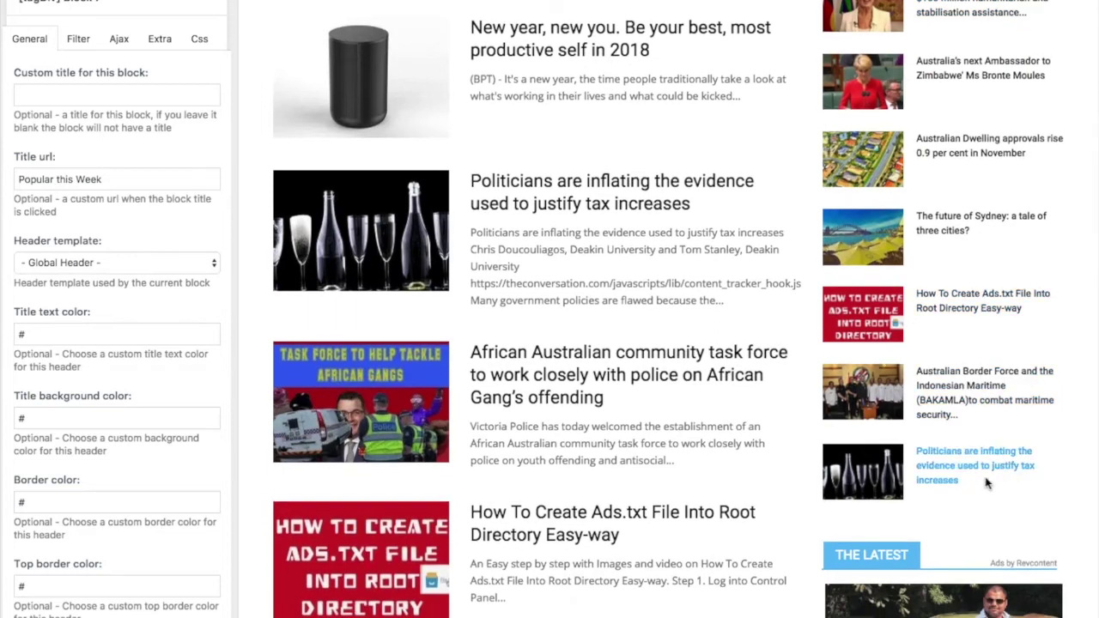
scroll(94, 331, "down", 10)
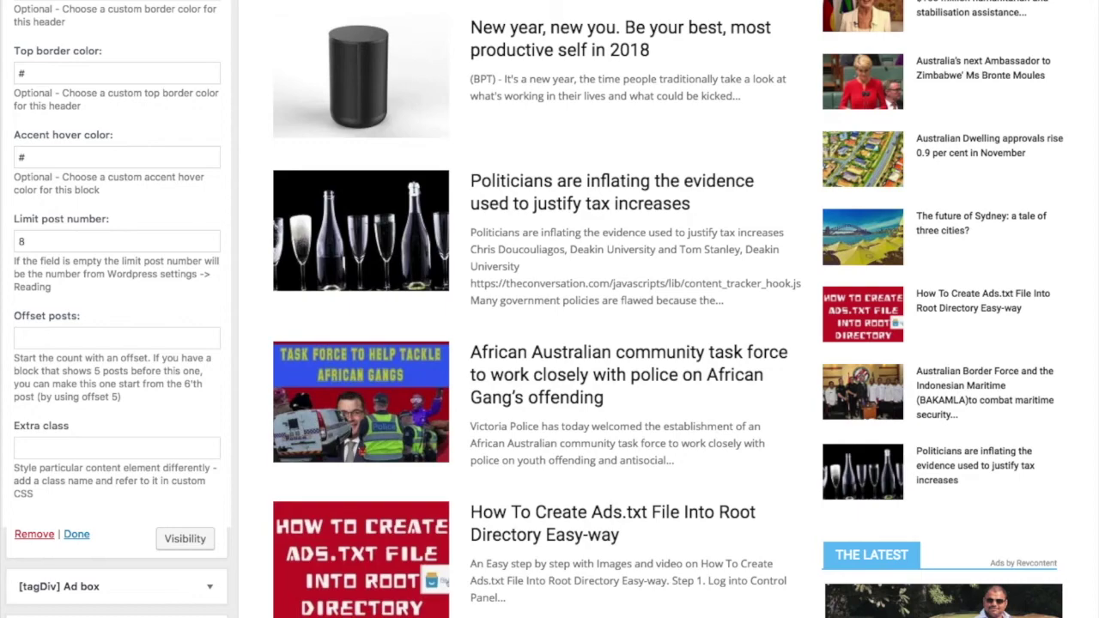
Open the list of available widgets for the Newspaper default area and look through it down to the [tagDiv] blocks
left_click(177, 614)
scroll(412, 489, "down", 15)
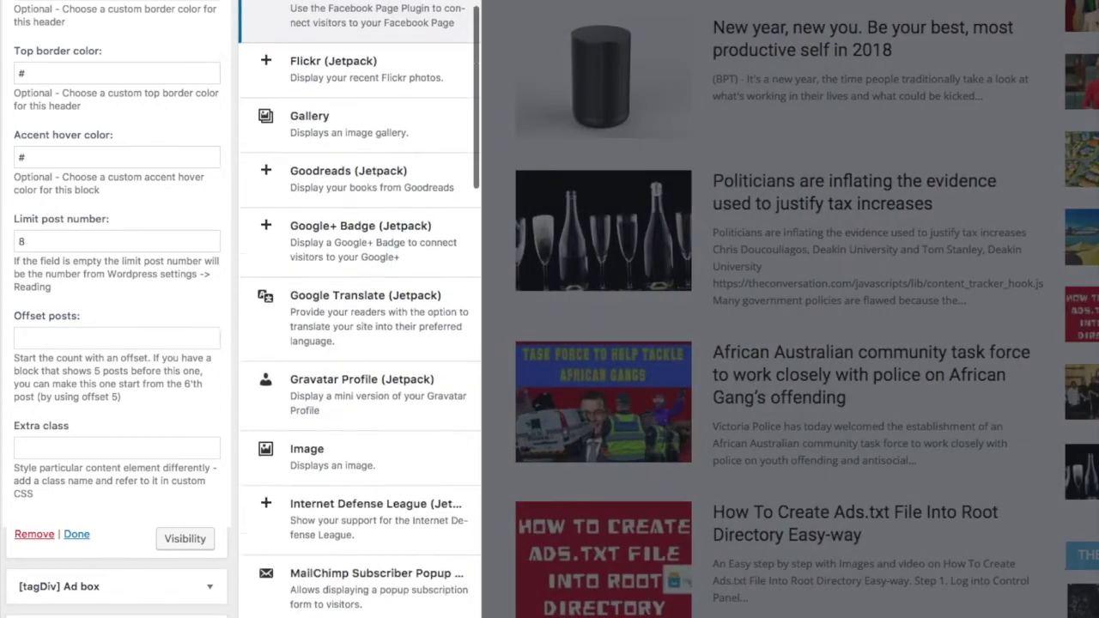
scroll(411, 489, "down", 5)
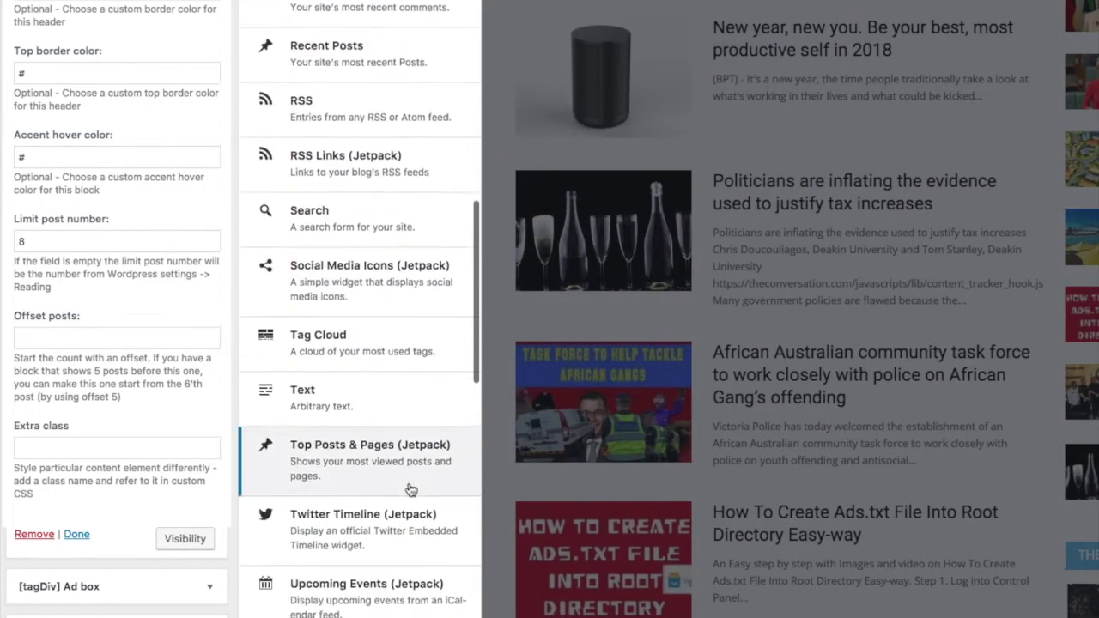
scroll(410, 488, "up", 2)
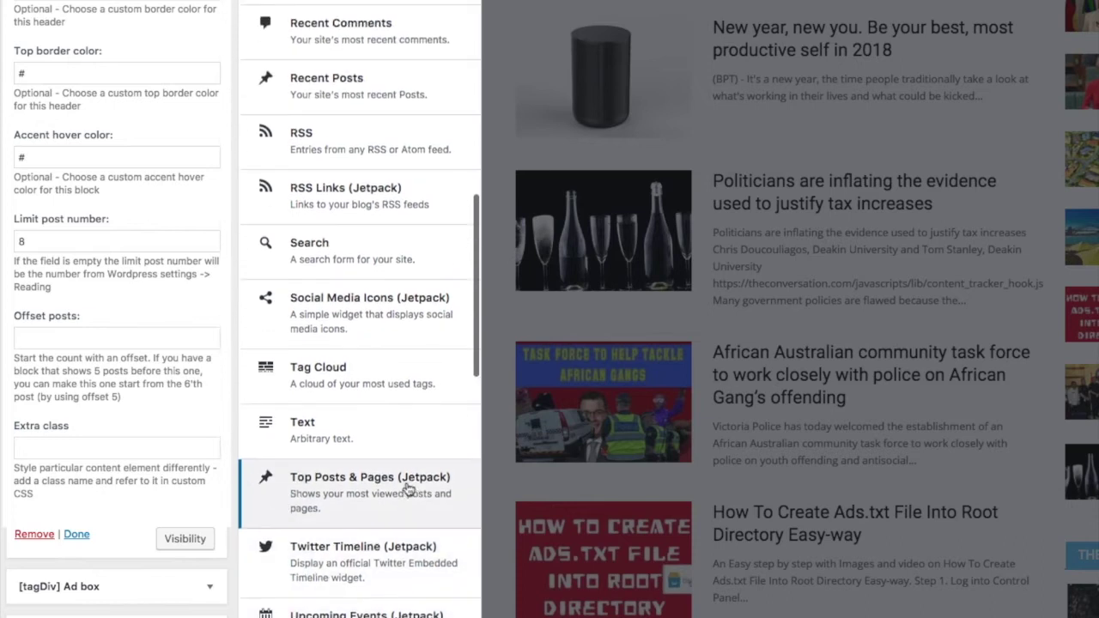
scroll(407, 487, "down", 5)
scroll(404, 488, "down", 8)
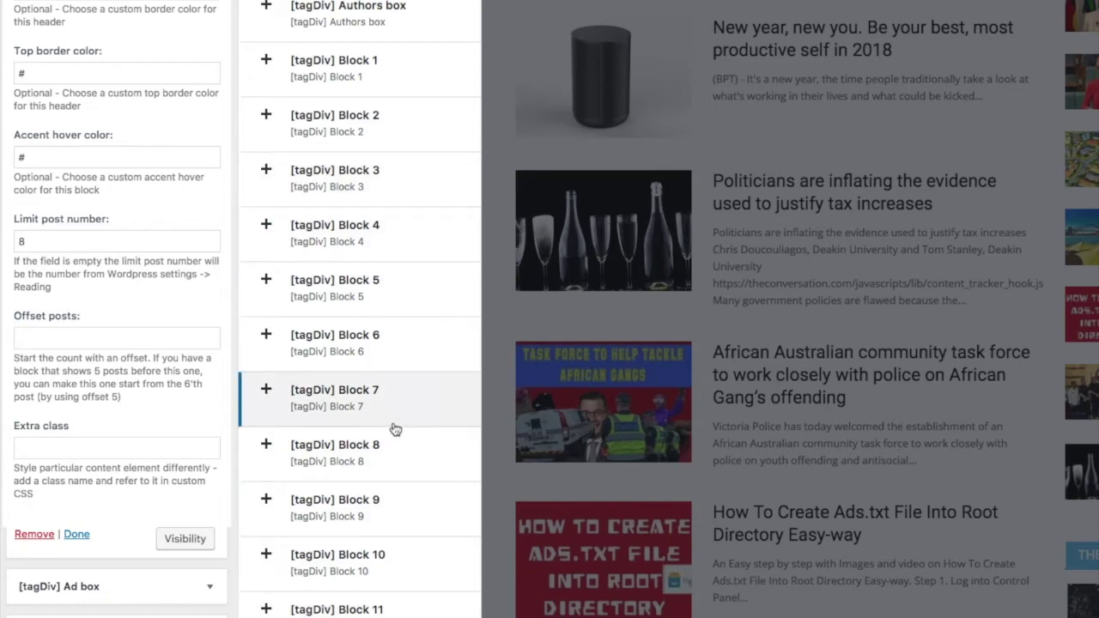
scroll(107, 375, "up", 6)
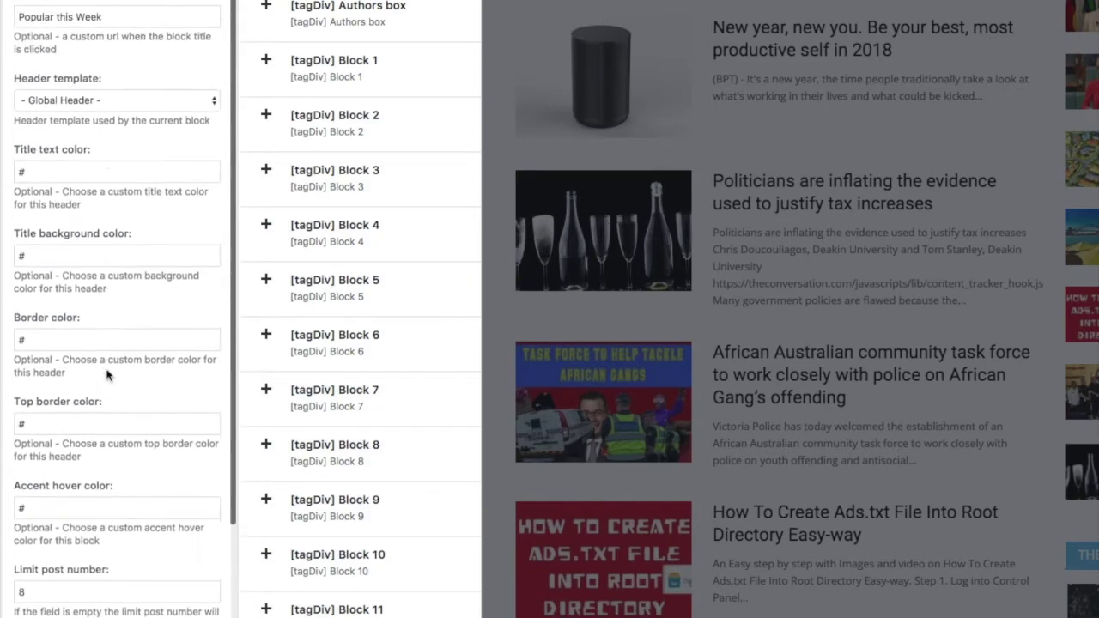
scroll(107, 375, "down", 6)
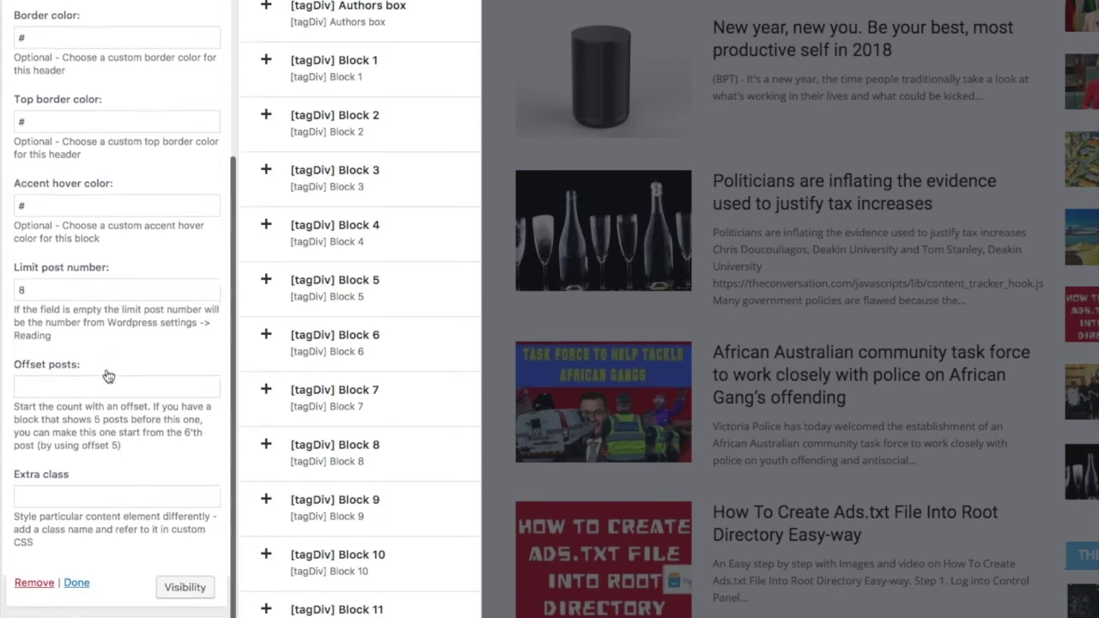
scroll(394, 413, "down", 3)
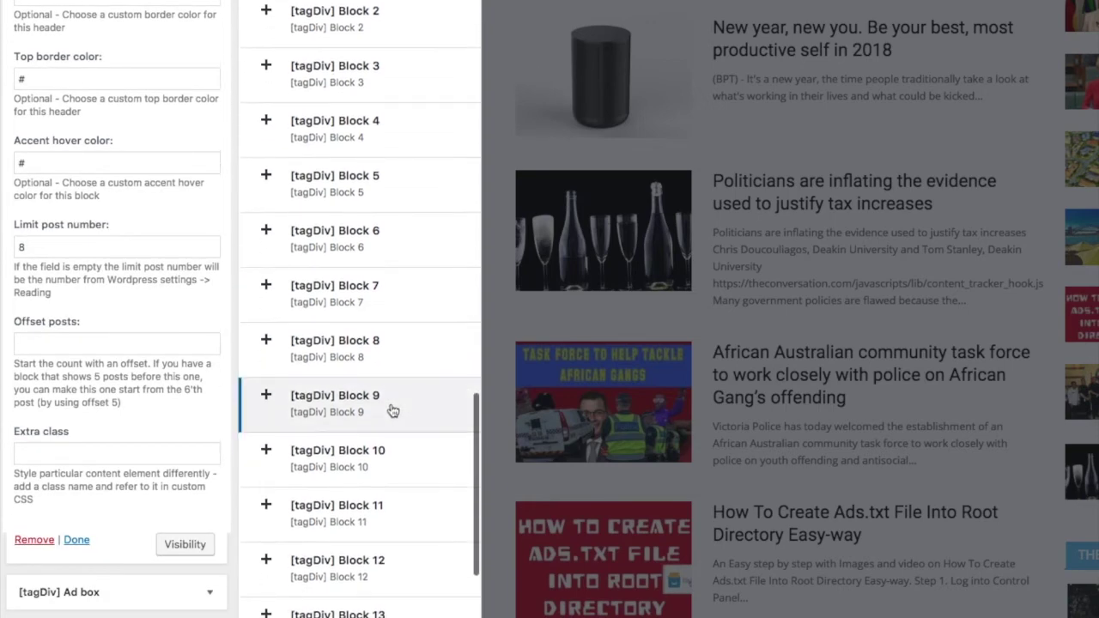
scroll(391, 412, "down", 2)
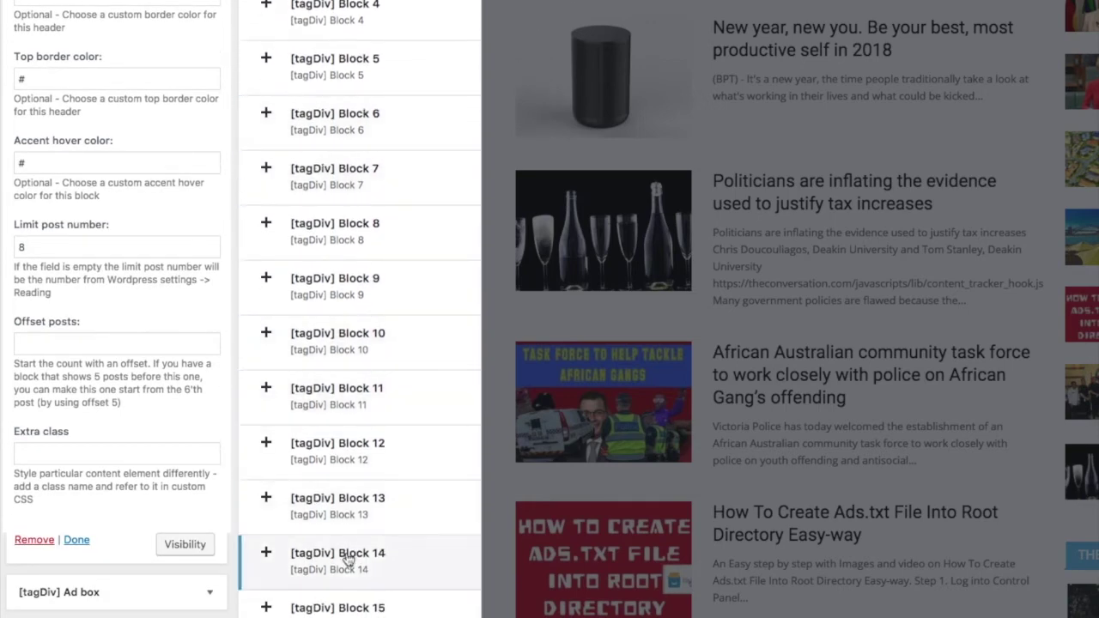
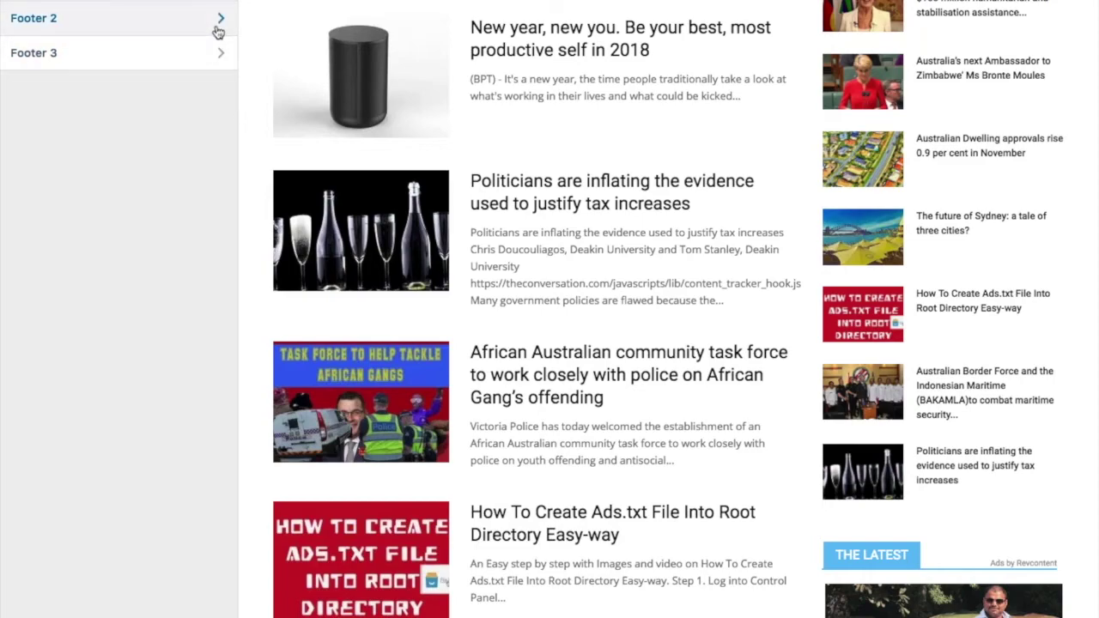
Check the adspot of the "Please support our Farmers" ad box and view the Sidebar ad code in the theme panel's Ads settings
scroll(633, 317, "down", 1)
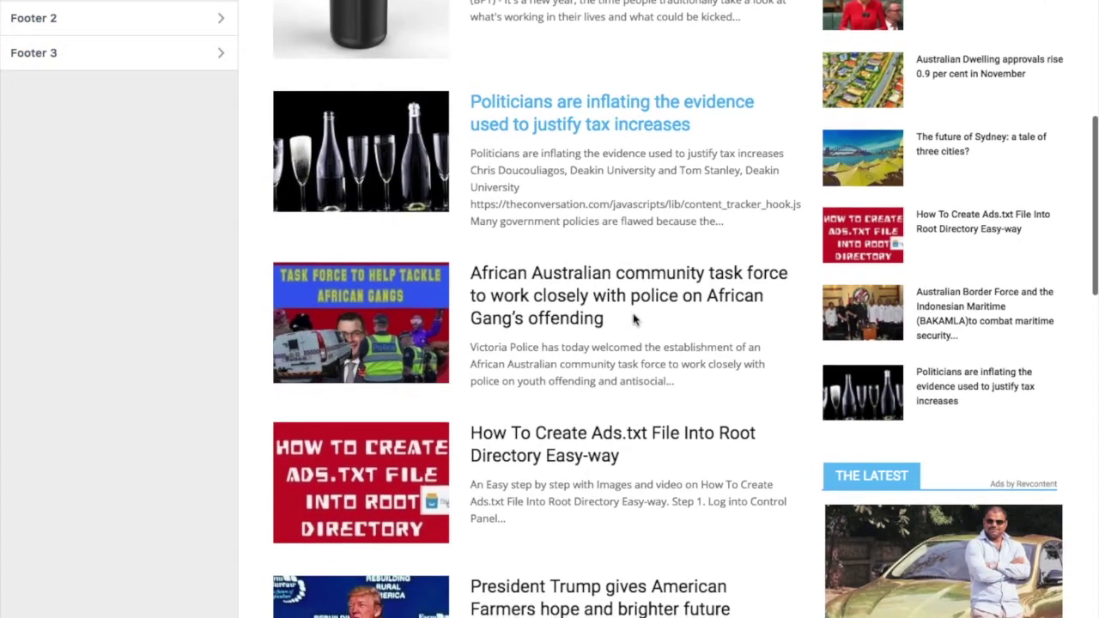
scroll(633, 316, "up", 4)
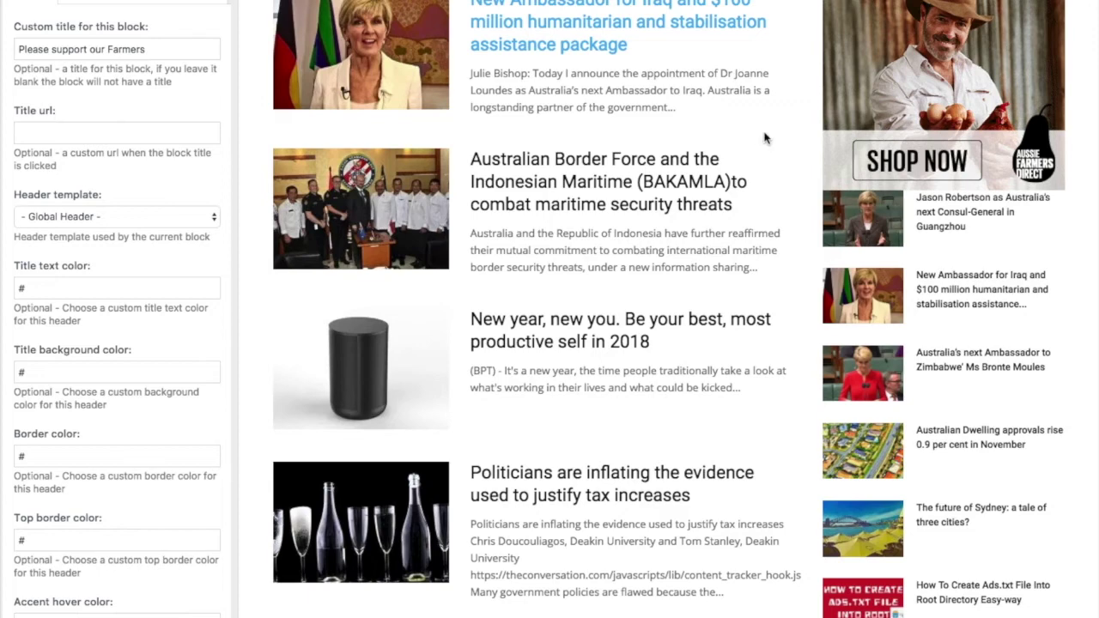
scroll(189, 352, "down", 5)
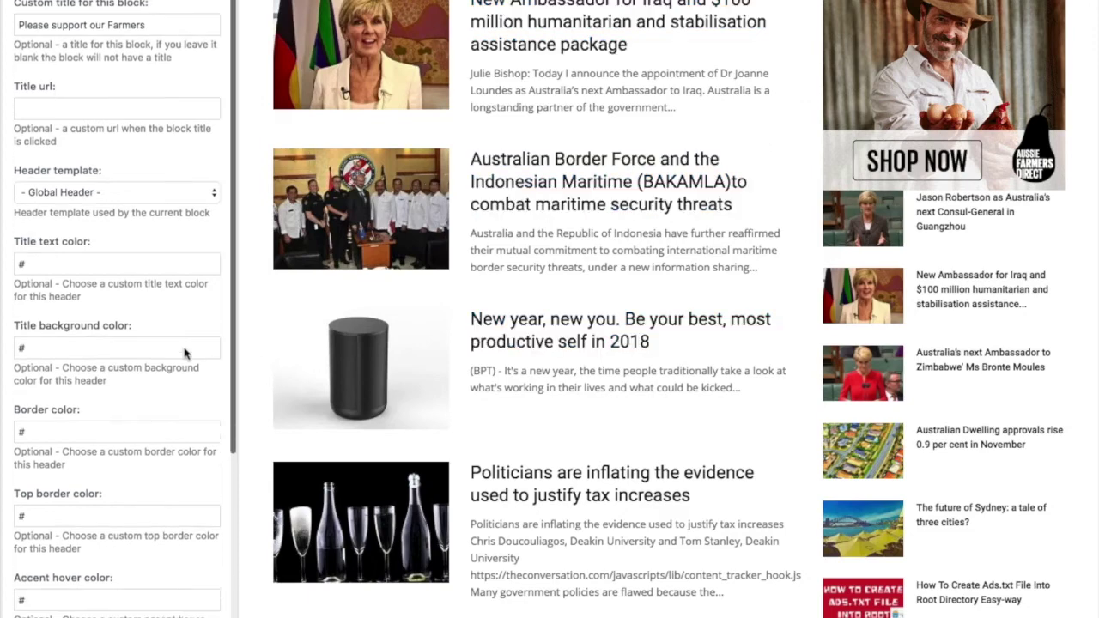
scroll(199, 347, "down", 5)
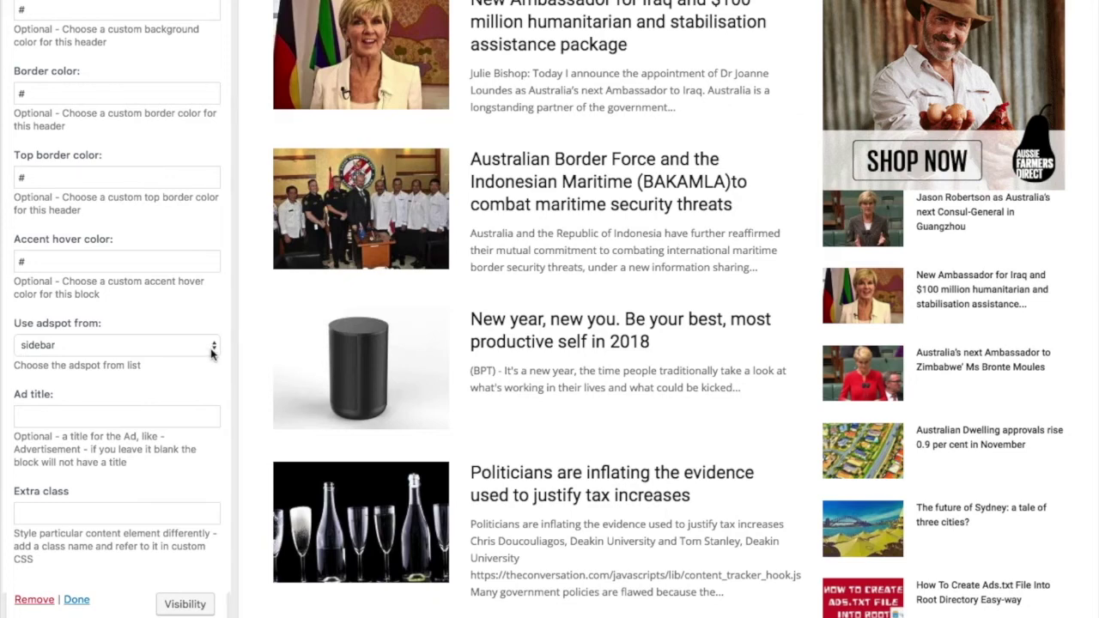
scroll(212, 352, "up", 1)
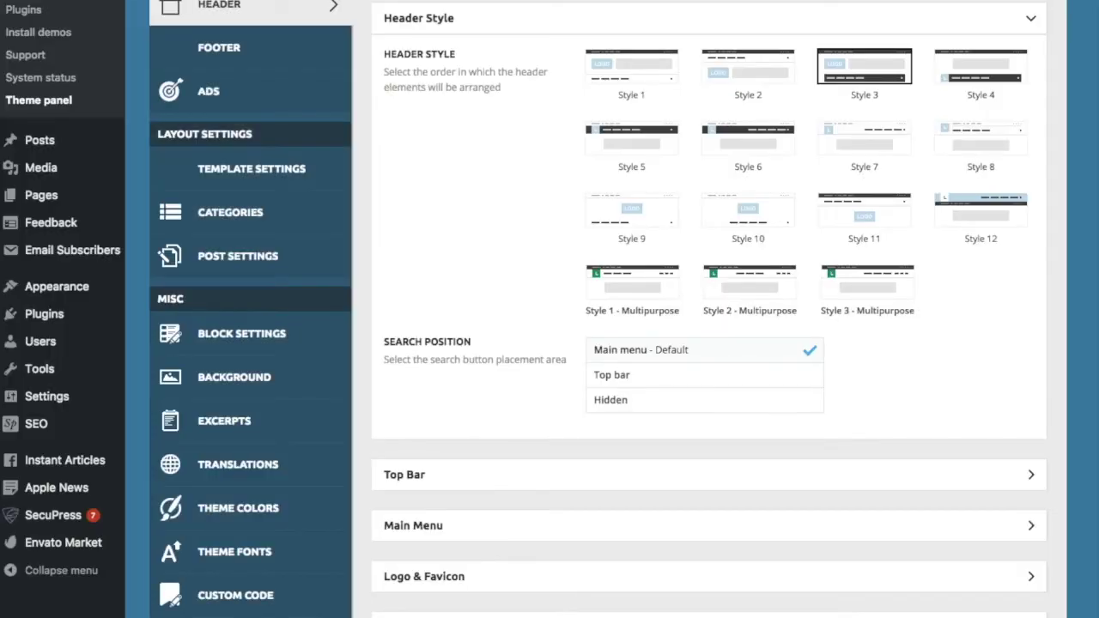
left_click(219, 98)
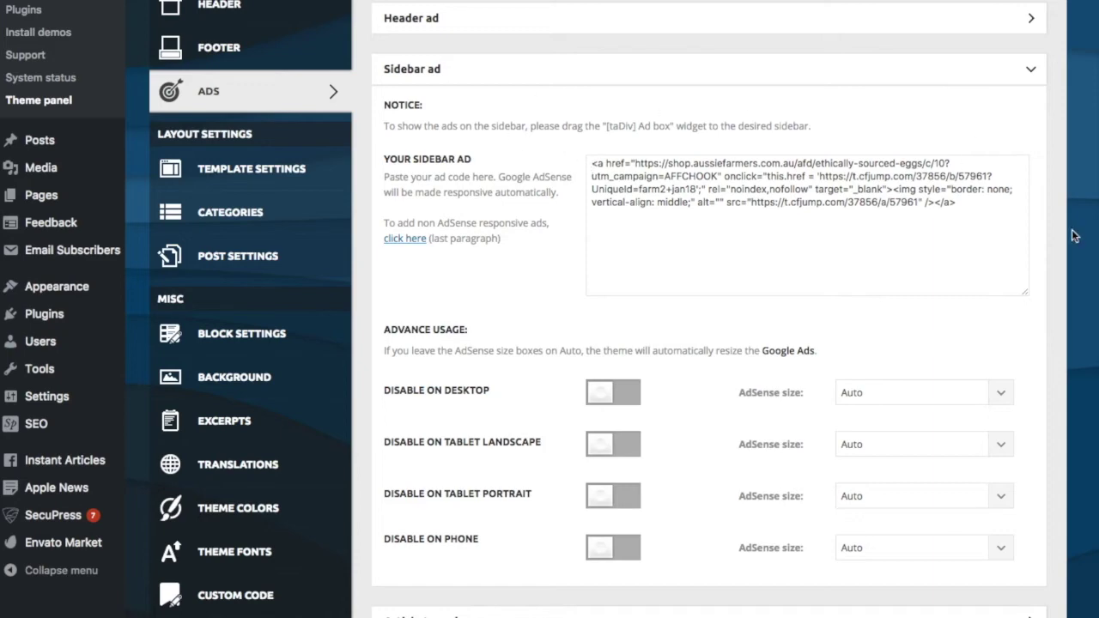
left_click(218, 79)
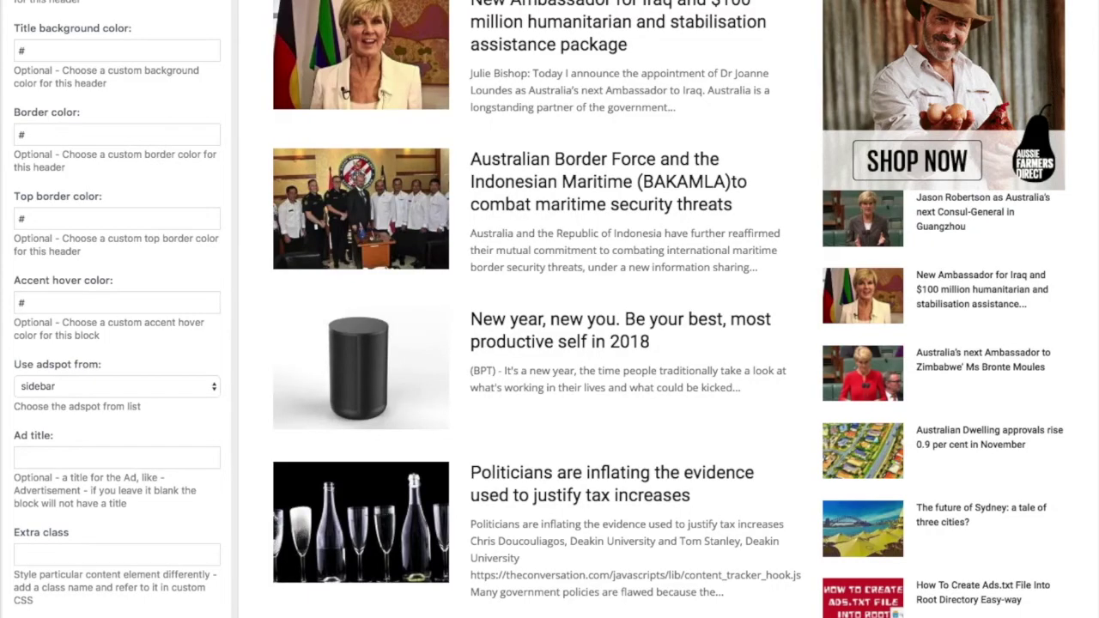
Return to the homepage preview and examine how The Latest Revcontent ads run down the sidebar beside the article list
scroll(621, 342, "down", 3)
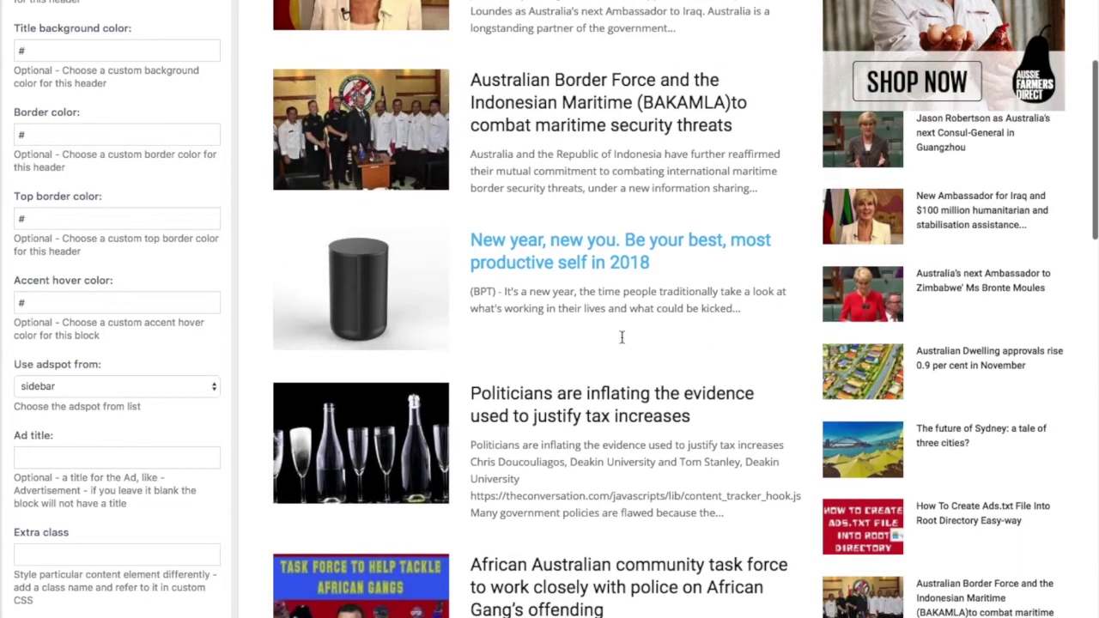
scroll(622, 342, "down", 5)
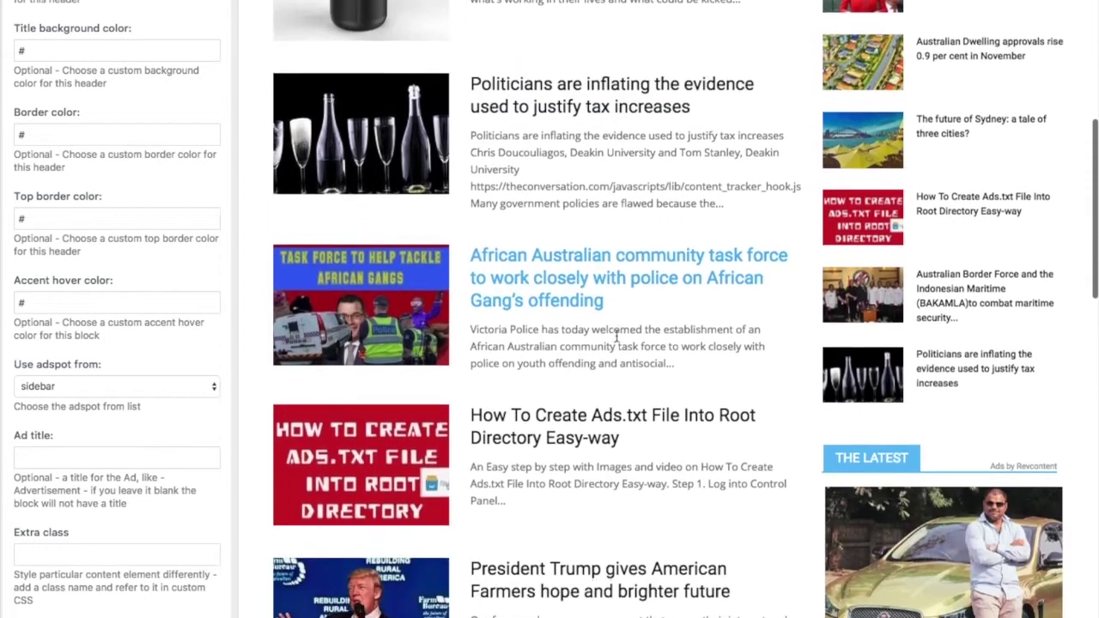
scroll(143, 311, "down", 3)
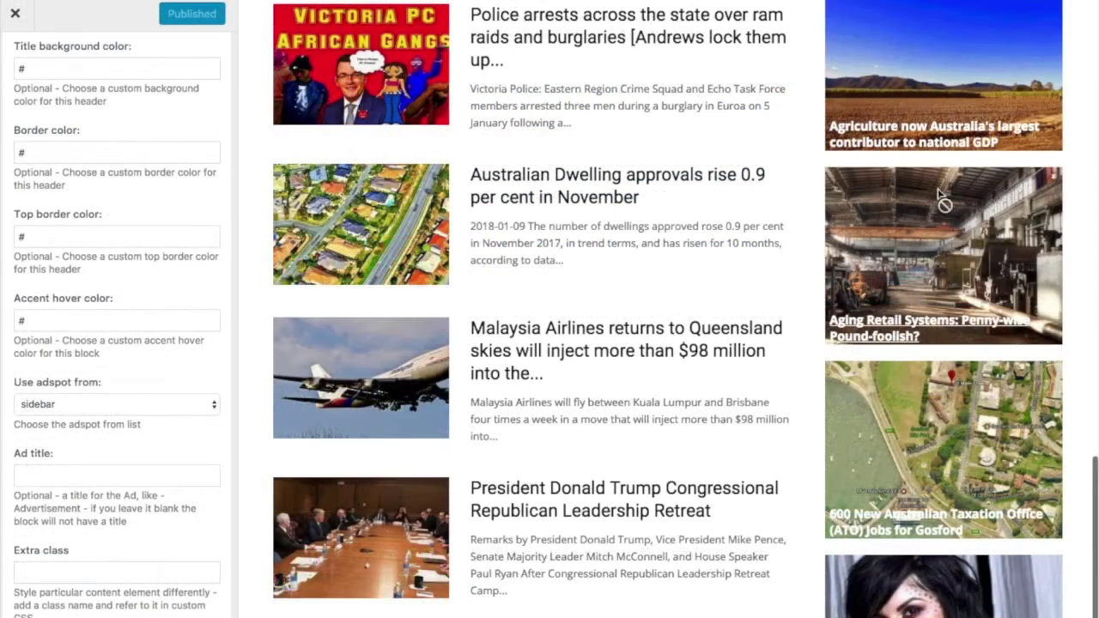
scroll(956, 218, "up", 2)
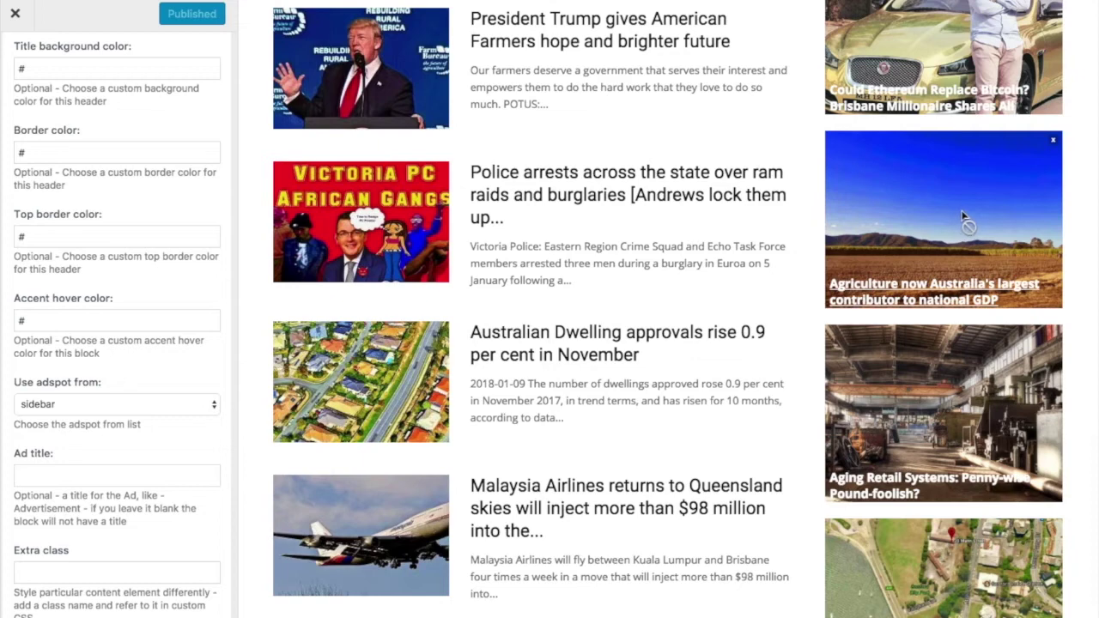
scroll(968, 228, "up", 1)
scroll(969, 228, "up", 1)
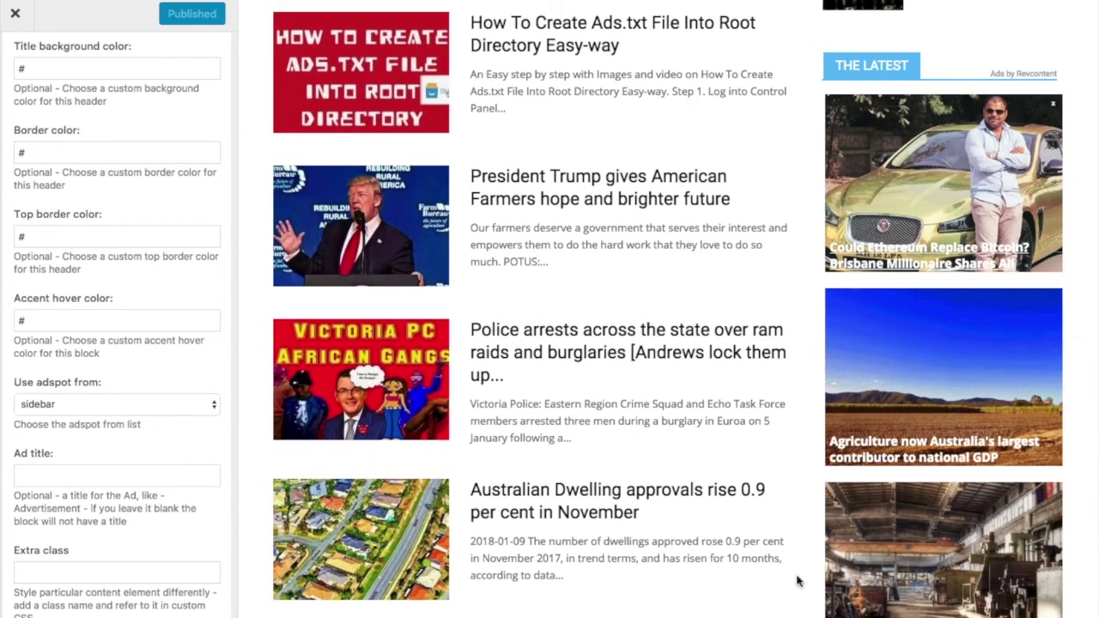
scroll(686, 309, "down", 5)
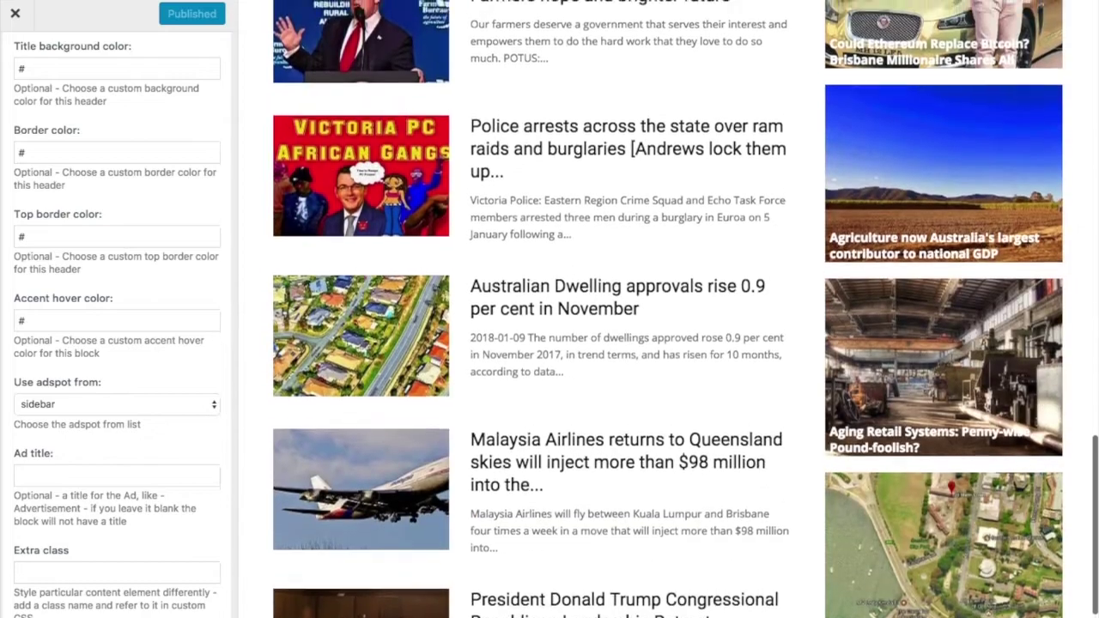
scroll(685, 309, "up", 7)
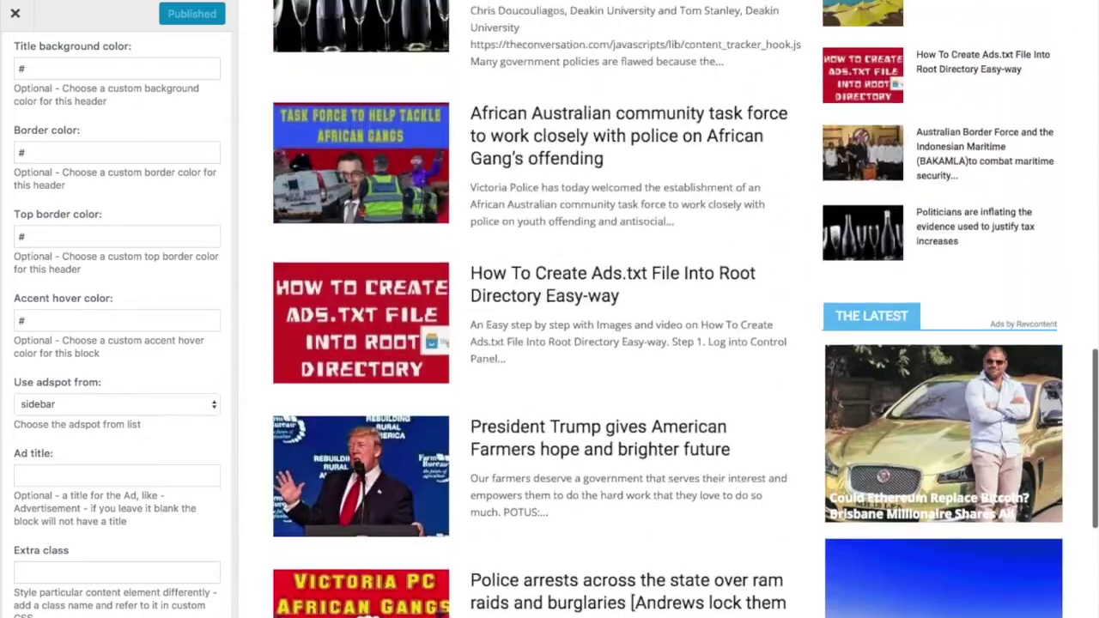
scroll(685, 309, "down", 7)
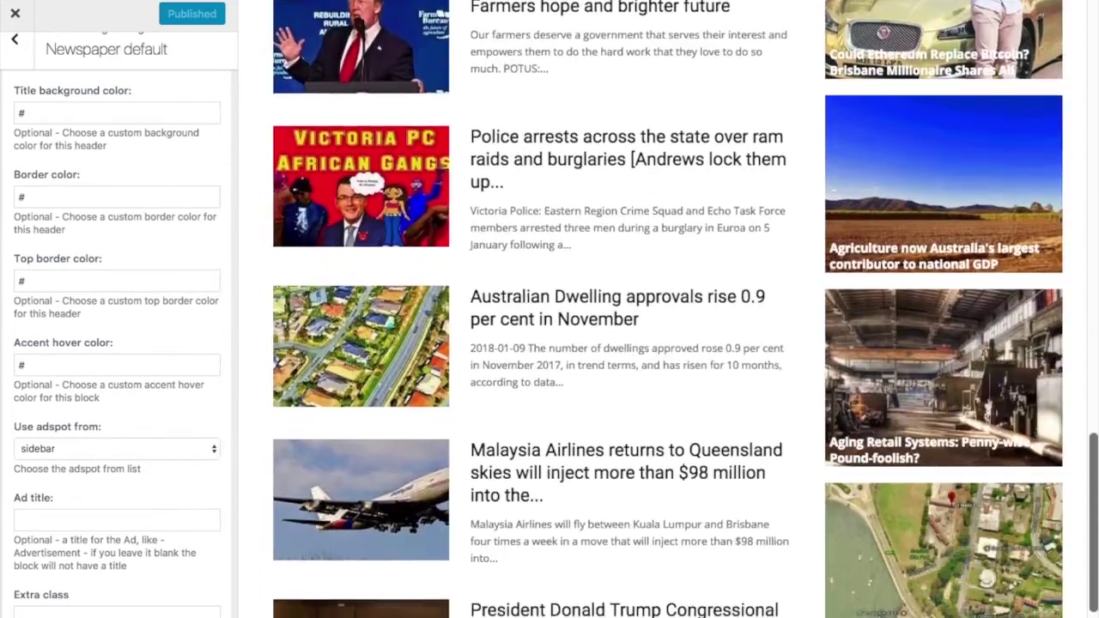
scroll(685, 309, "down", 3)
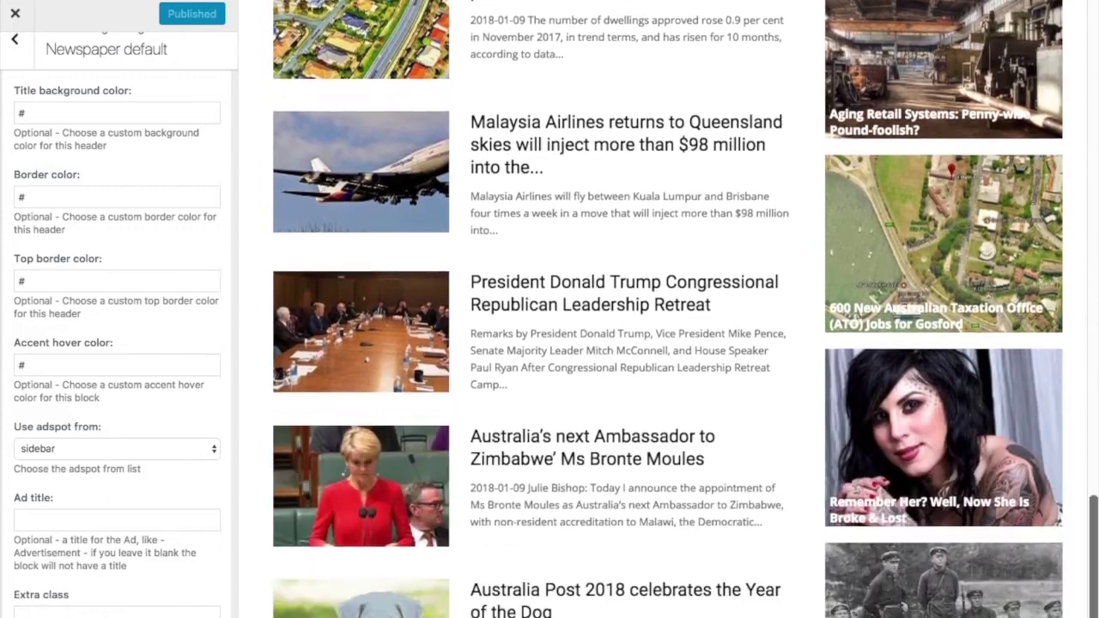
scroll(120, 344, "down", 1)
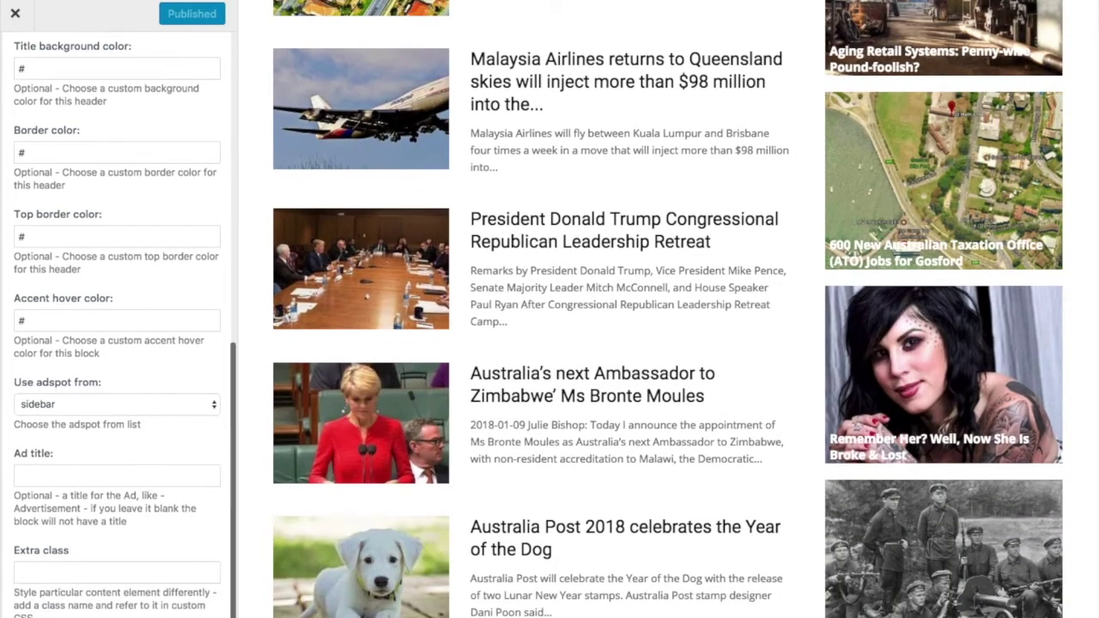
Examine the settings of the ad box using custom_ad_5 and compare it with the Revcontent ads in the preview sidebar
scroll(897, 539, "up", 9)
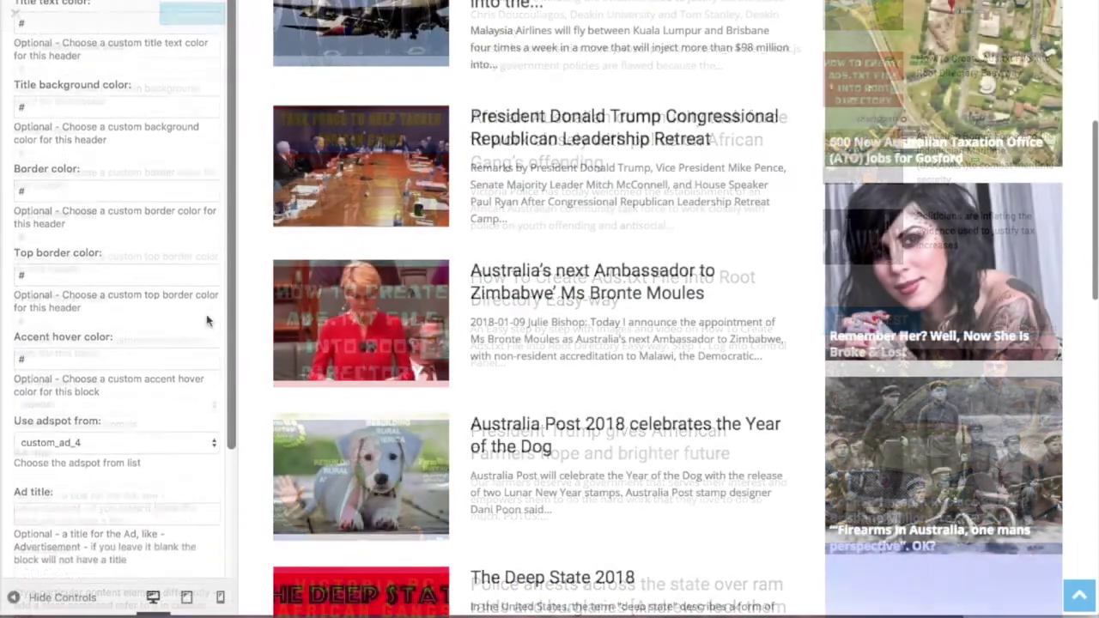
scroll(206, 318, "up", 4)
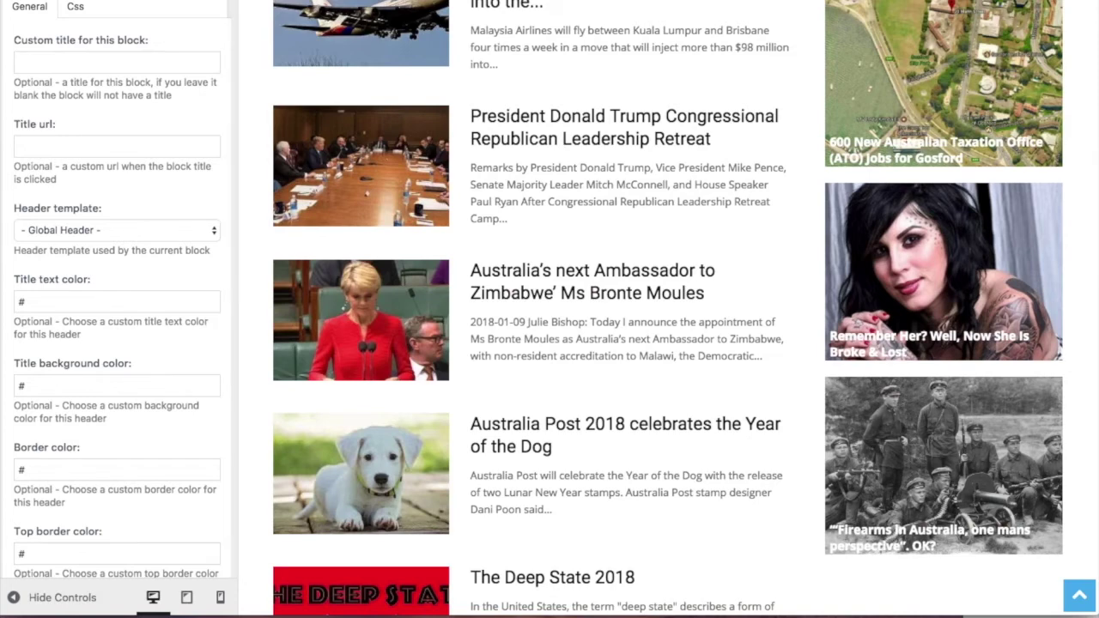
scroll(116, 309, "down", 1)
scroll(190, 268, "down", 4)
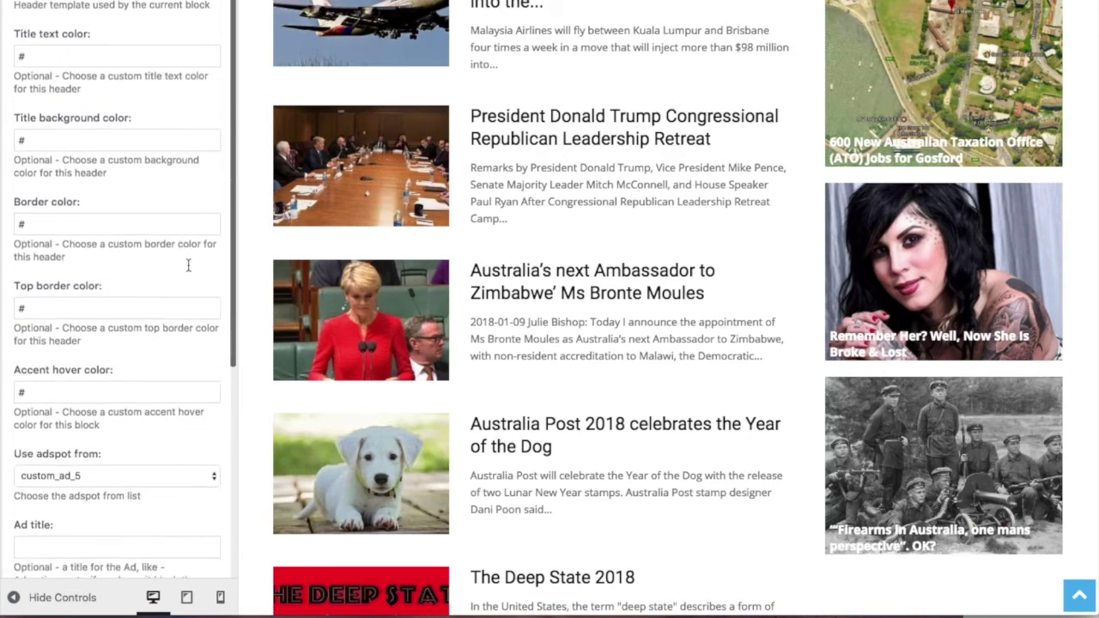
scroll(944, 309, "up", 5)
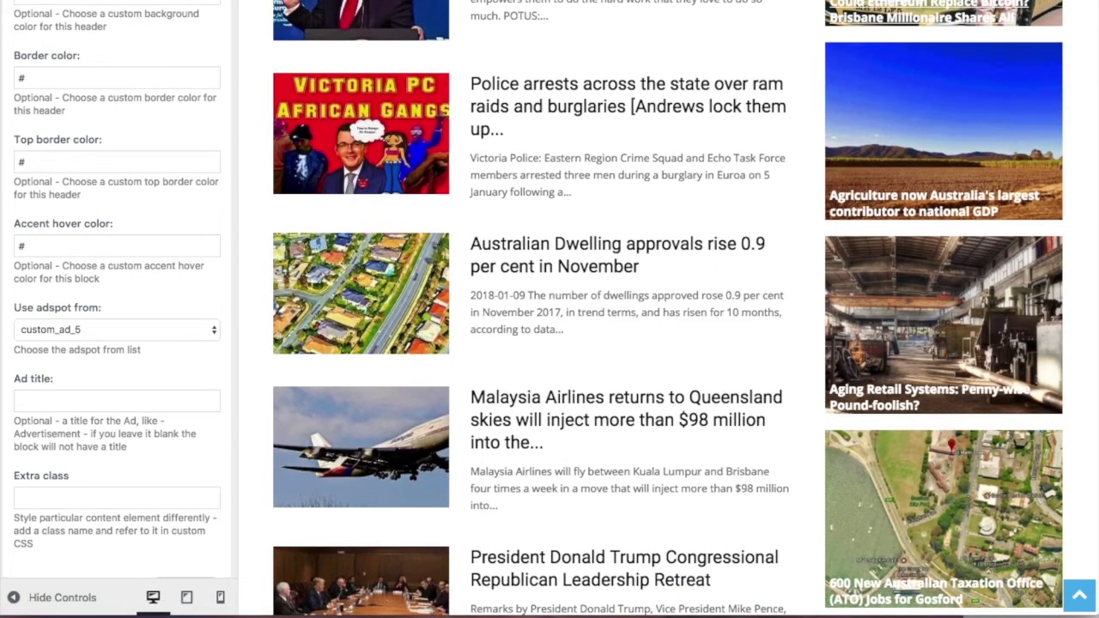
scroll(532, 318, "down", 5)
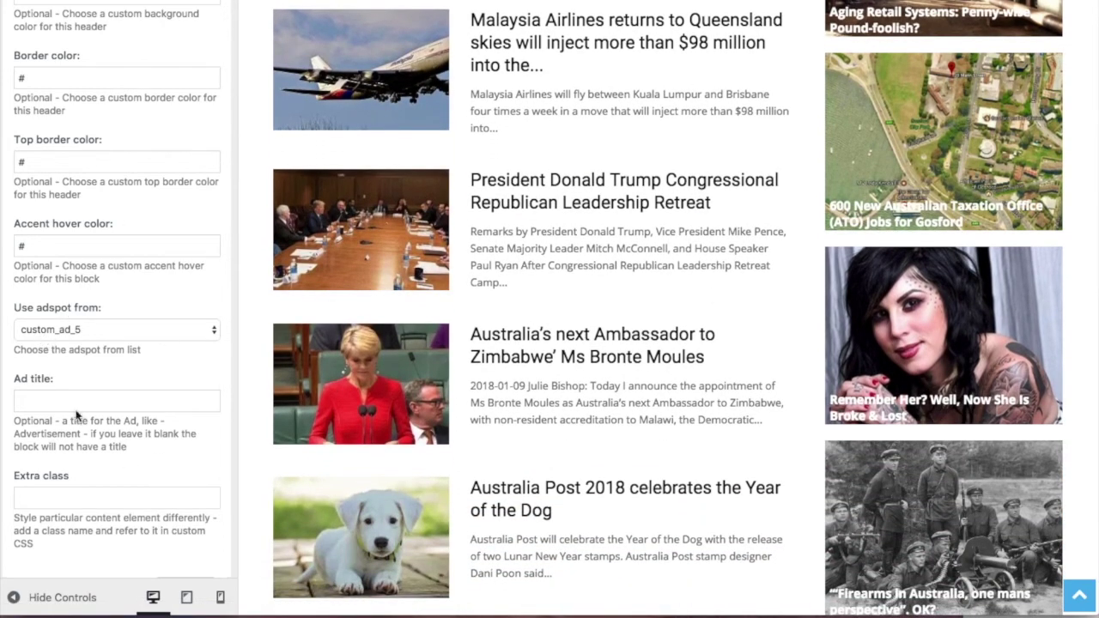
scroll(168, 470, "down", 4)
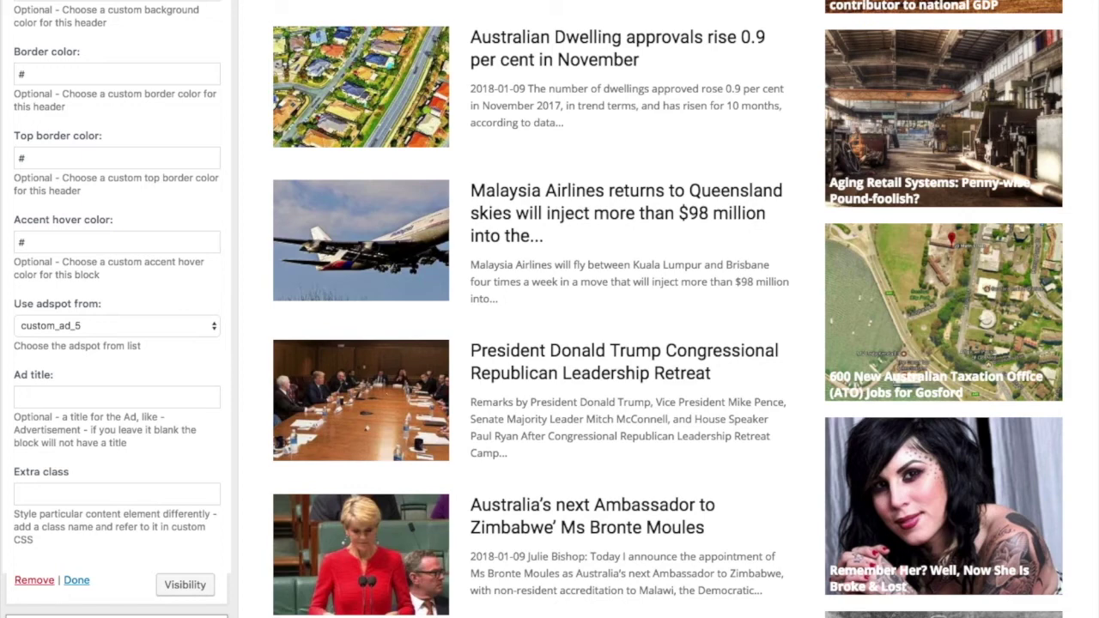
View the ad box's adspot choices, keep custom_ad_5, and examine the Custom ad 5 code in the theme panel's Ads settings
left_click(215, 331)
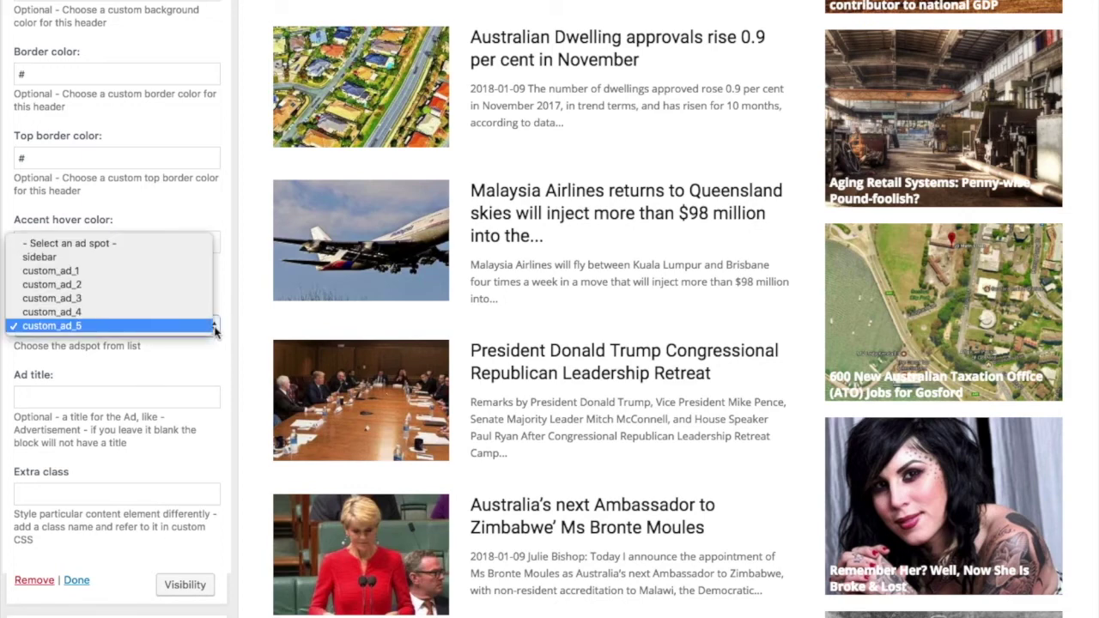
left_click(181, 331)
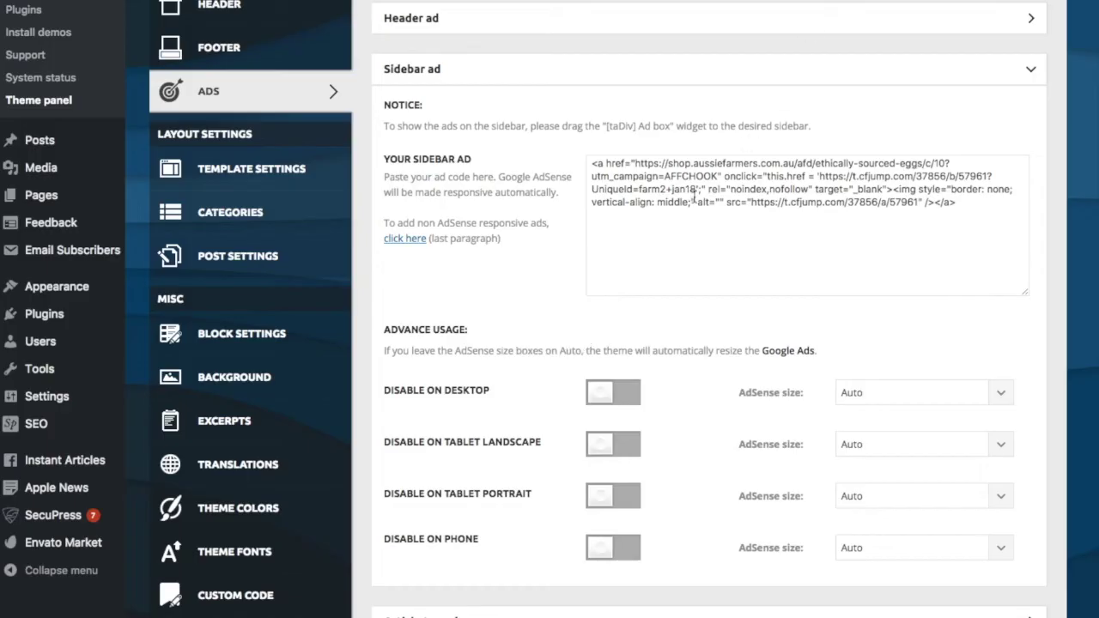
scroll(631, 200, "down", 4)
scroll(623, 32, "down", 10)
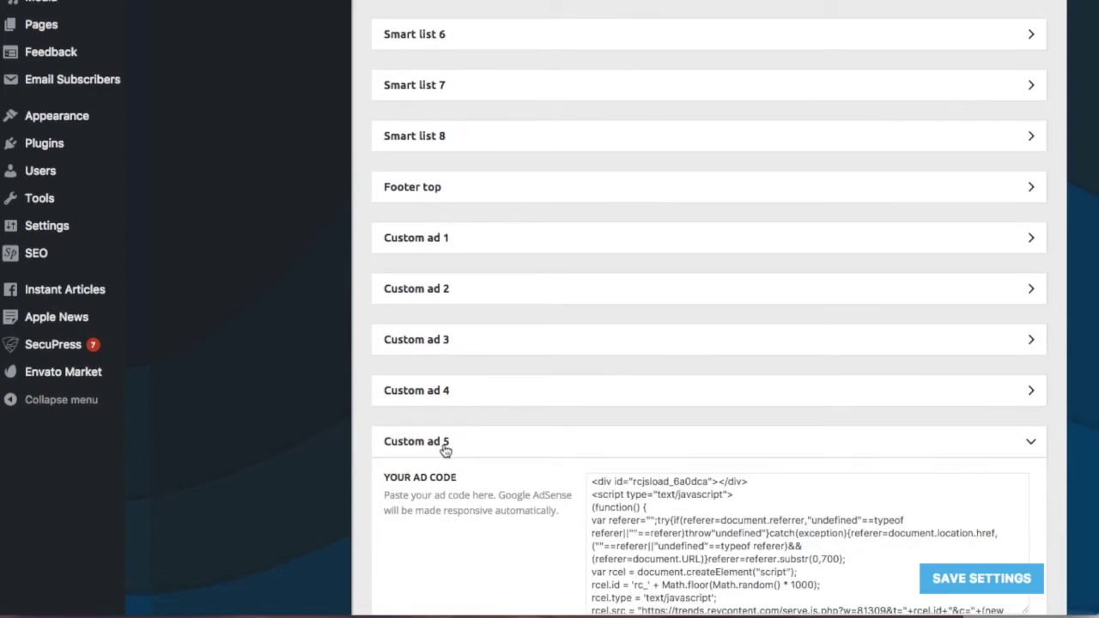
Examine the Custom ad 5 code with its device and AdSense size options, and save the theme panel's ad settings
scroll(923, 388, "down", 1)
scroll(923, 388, "down", 8)
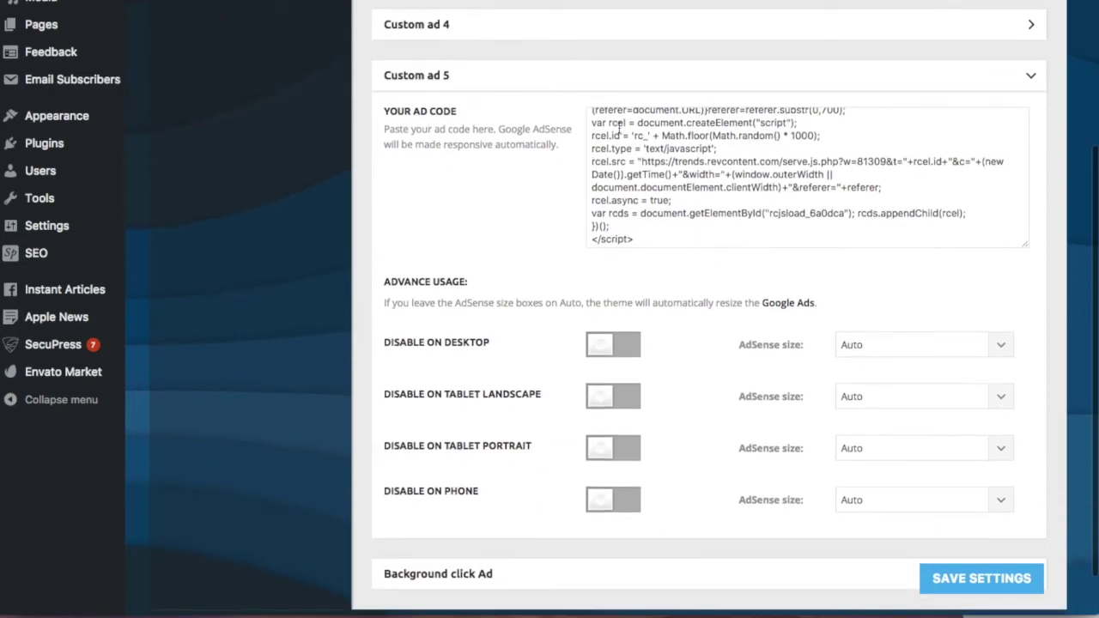
scroll(619, 129, "up", 5)
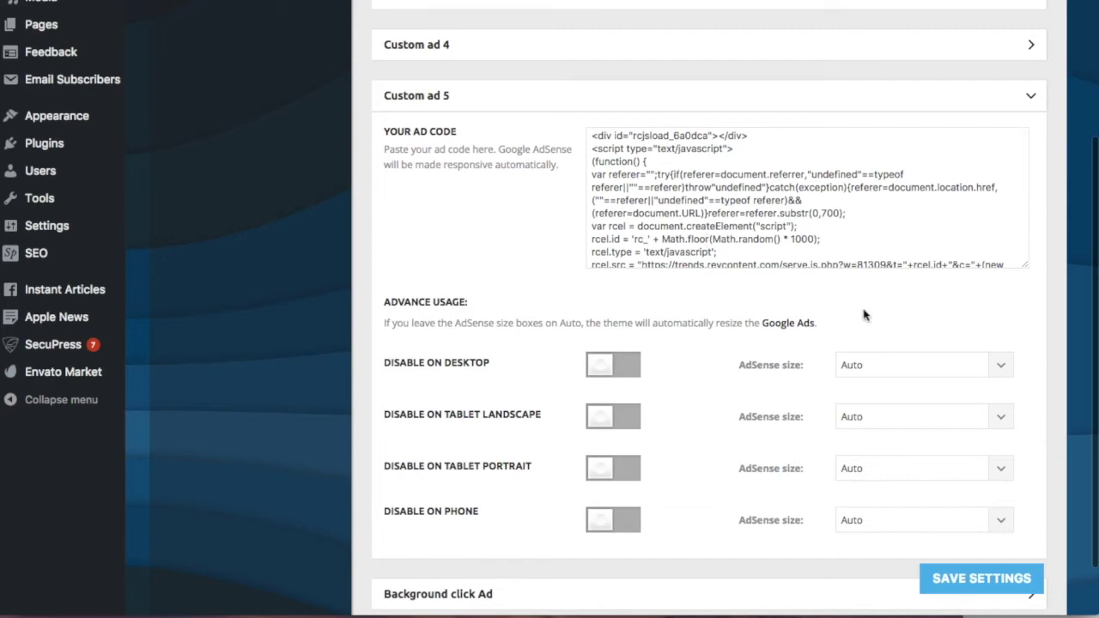
scroll(859, 313, "down", 10)
scroll(856, 309, "up", 4)
left_click(960, 579)
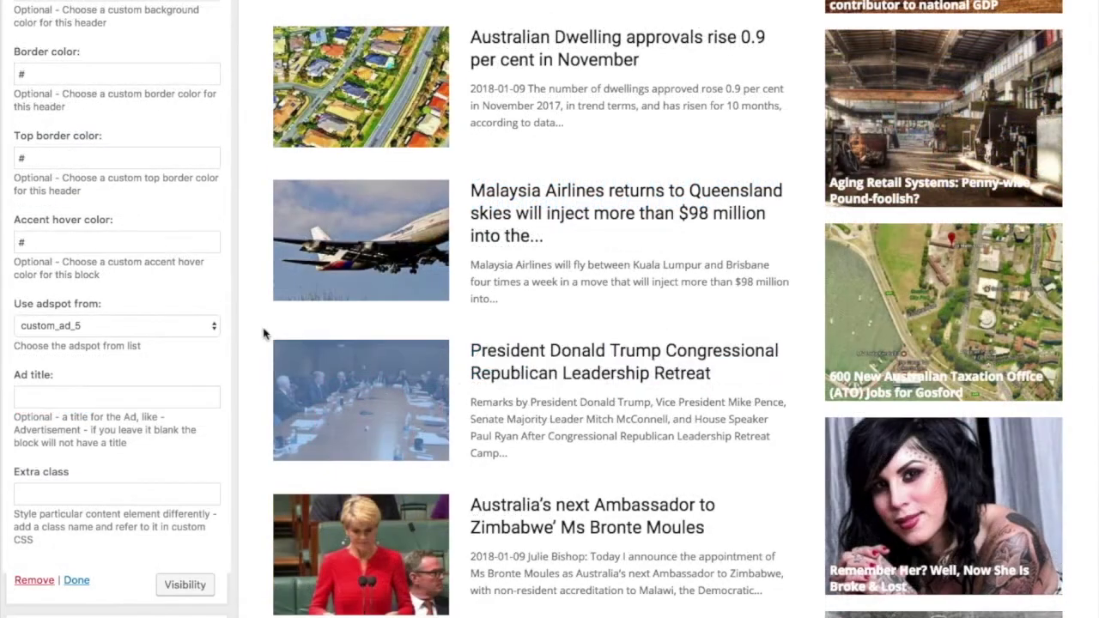
Close the ad box settings, open the Footer 1 widget area and view the footer in the preview
scroll(621, 400, "down", 5)
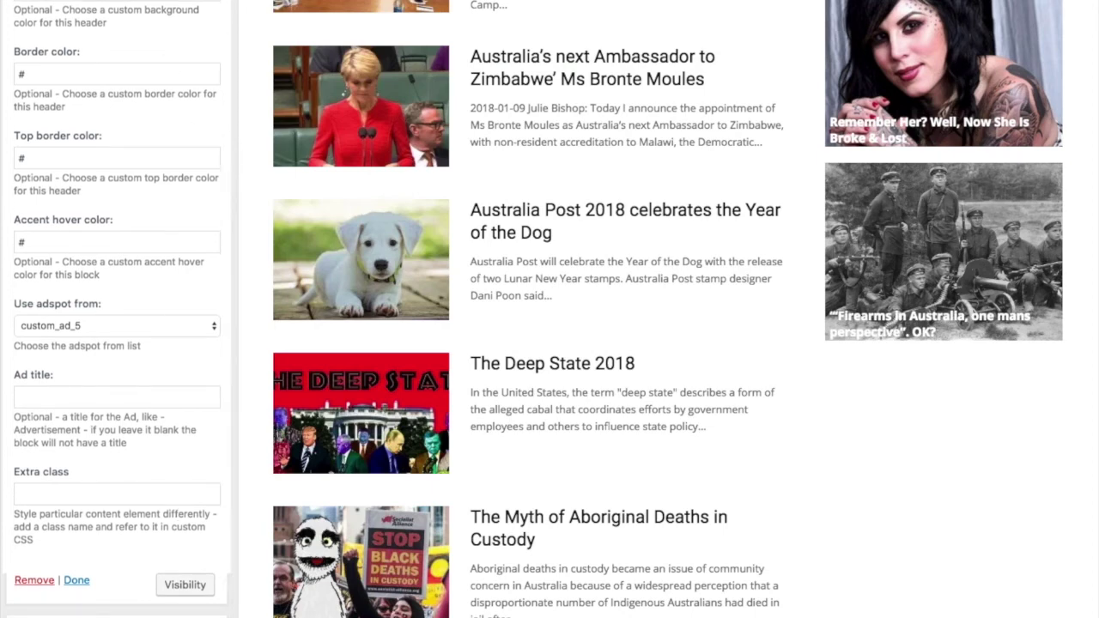
left_click(75, 581)
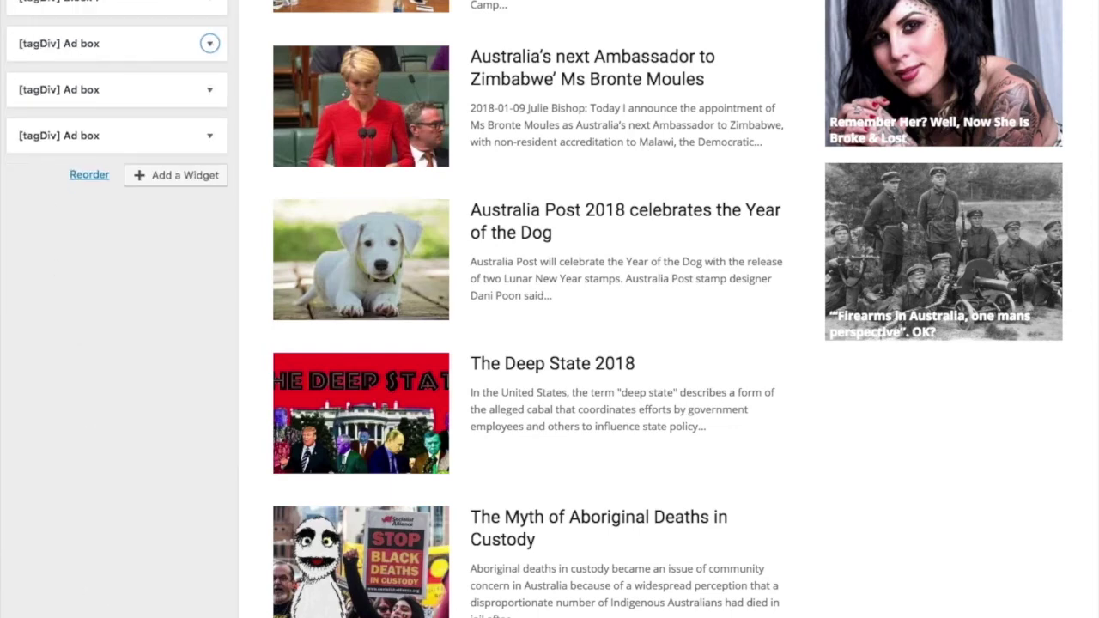
key("Escape")
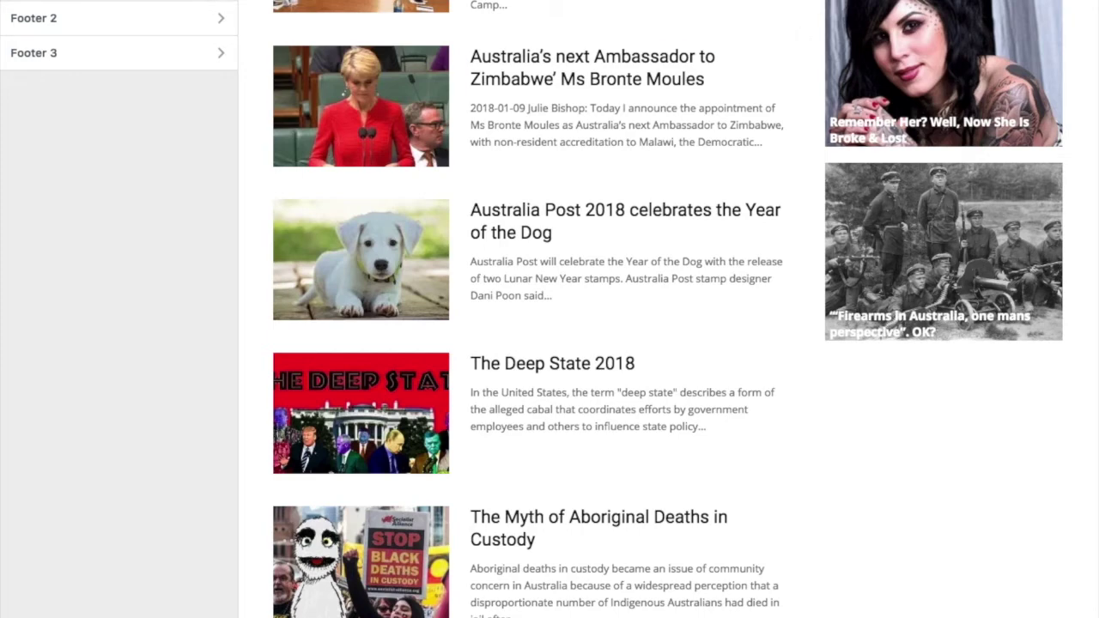
left_click(215, 17)
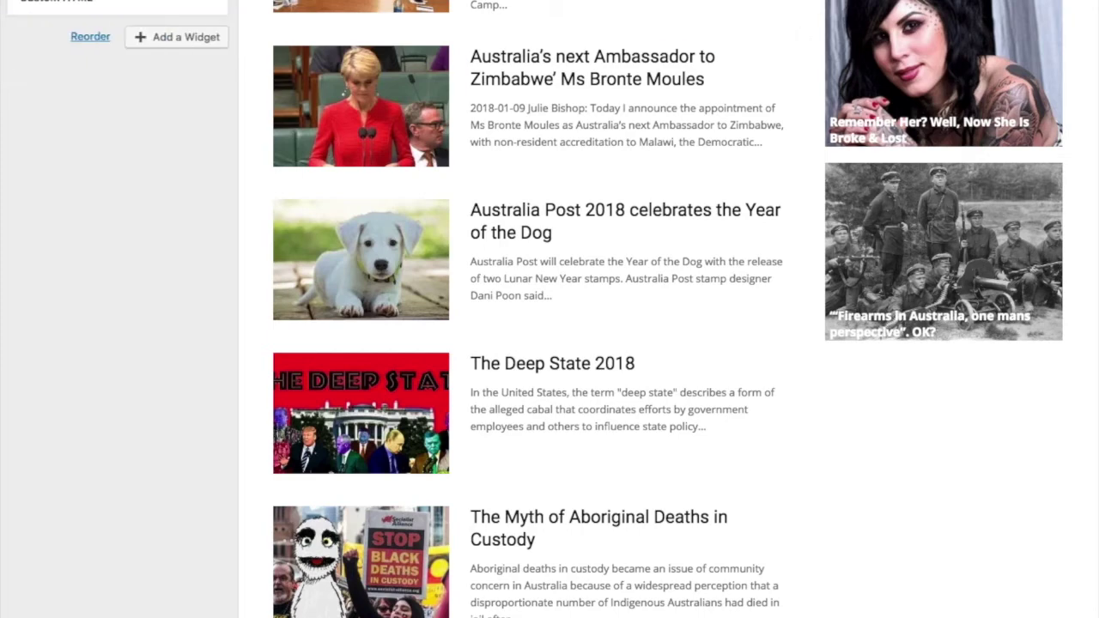
scroll(684, 331, "down", 20)
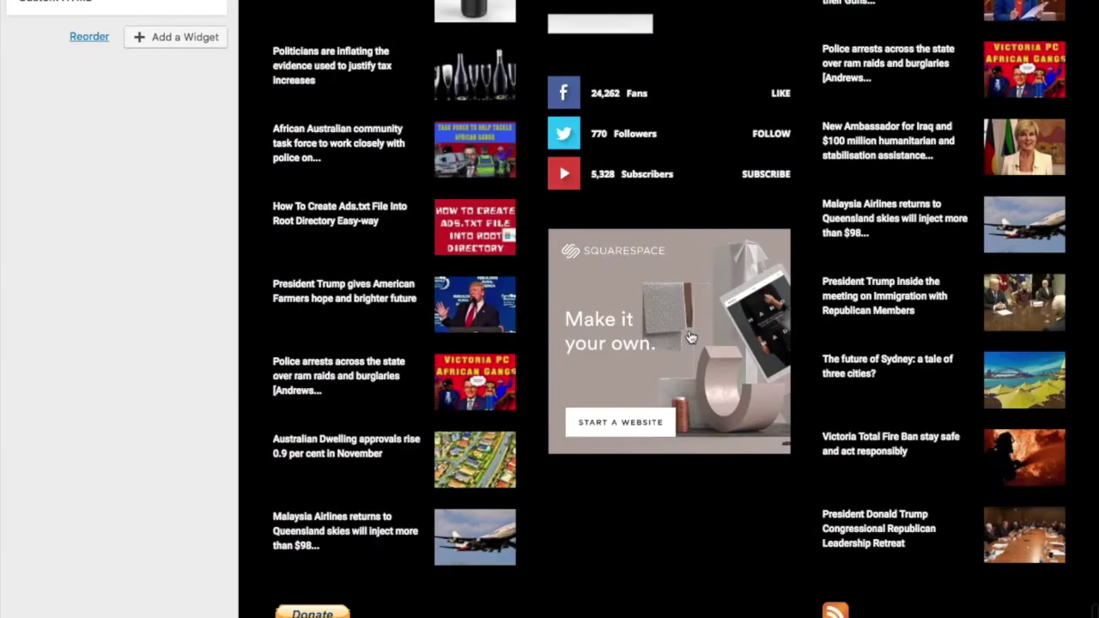
scroll(908, 172, "up", 3)
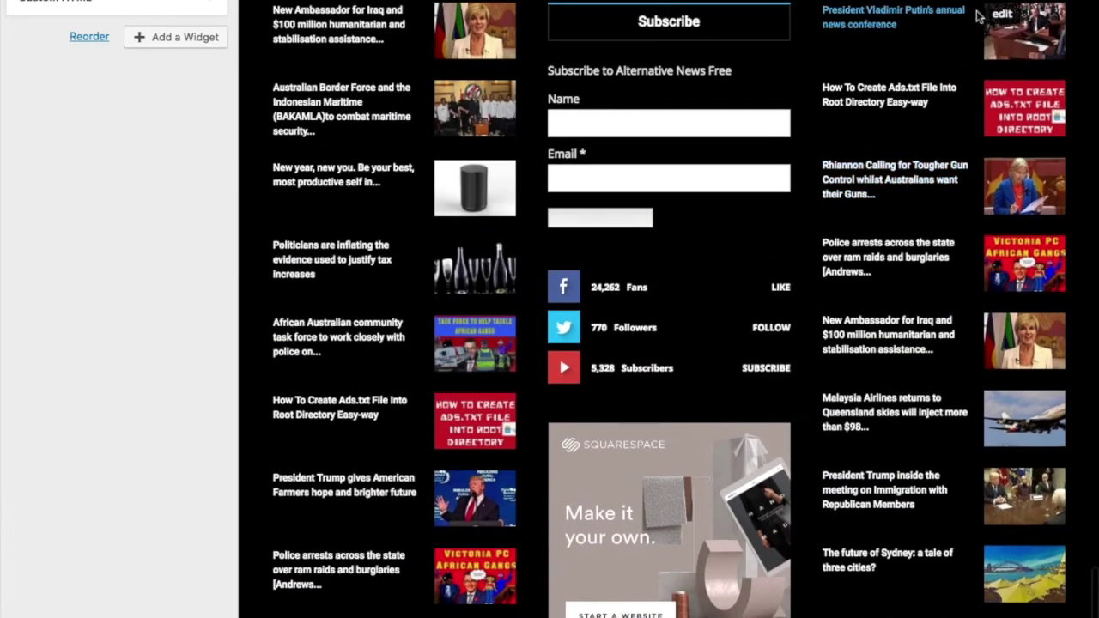
Try adding a [tagDiv] Block 8 widget to Footer 1, look through its settings and remove it again
left_click(193, 48)
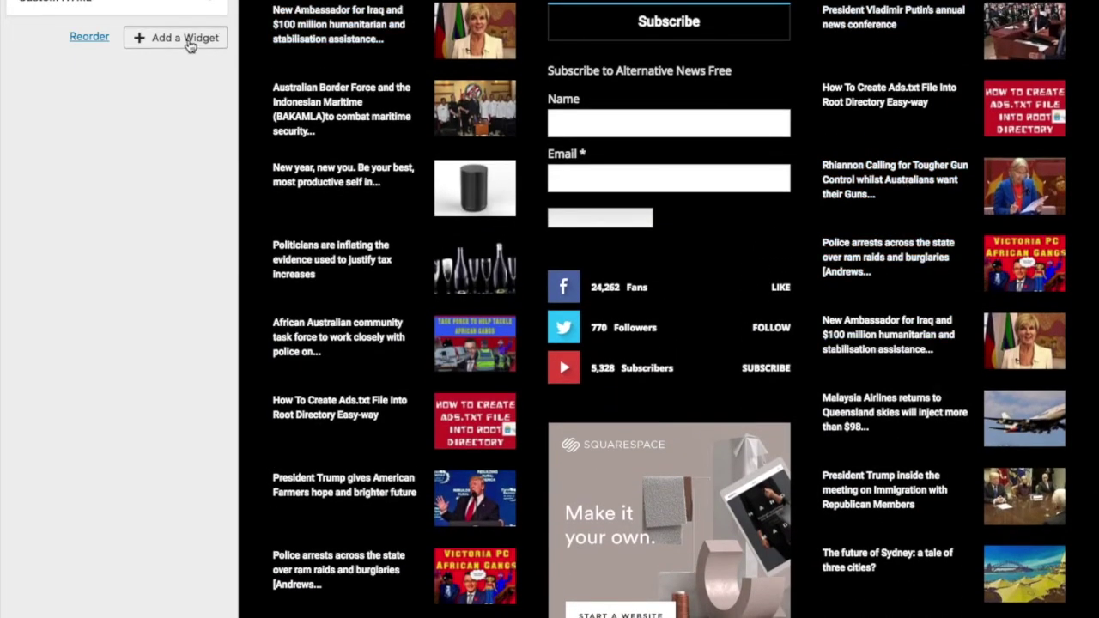
scroll(423, 484, "down", 5)
scroll(424, 484, "down", 8)
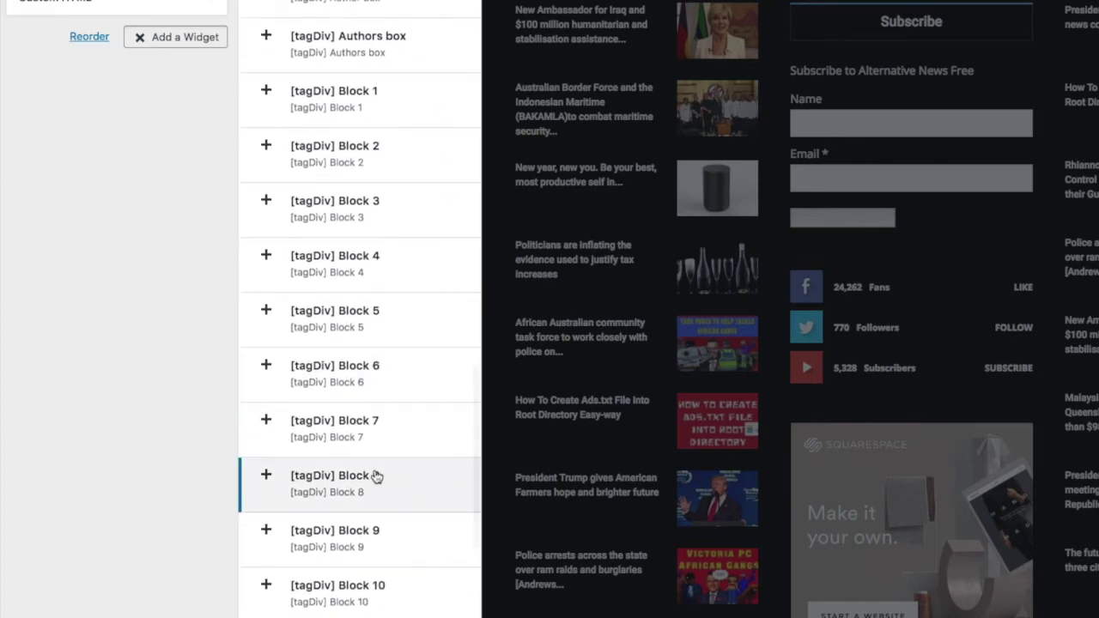
left_click(376, 477)
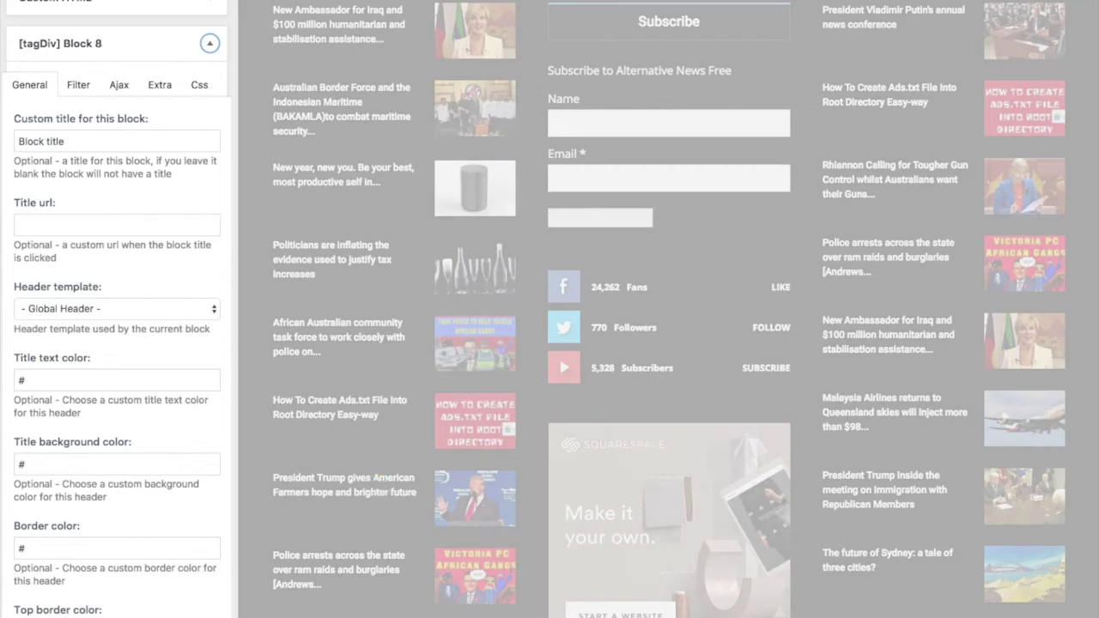
scroll(155, 431, "down", 5)
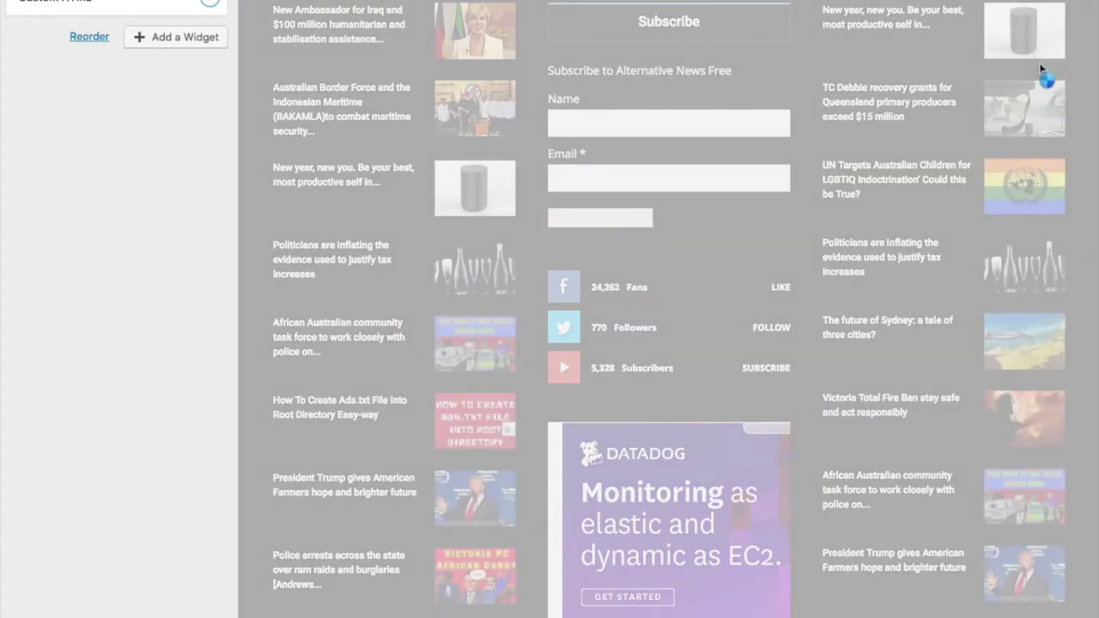
Examine the PayPal donate button code in Footer 1's Custom HTML widget, close it and view the footer columns
scroll(966, 516, "down", 5)
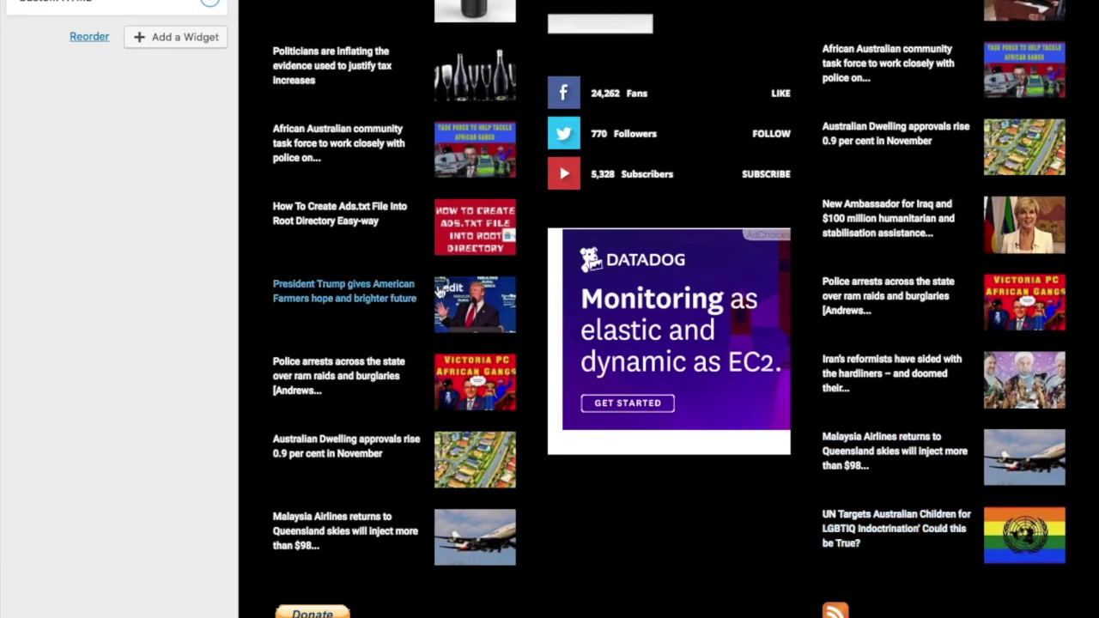
left_click(209, 3)
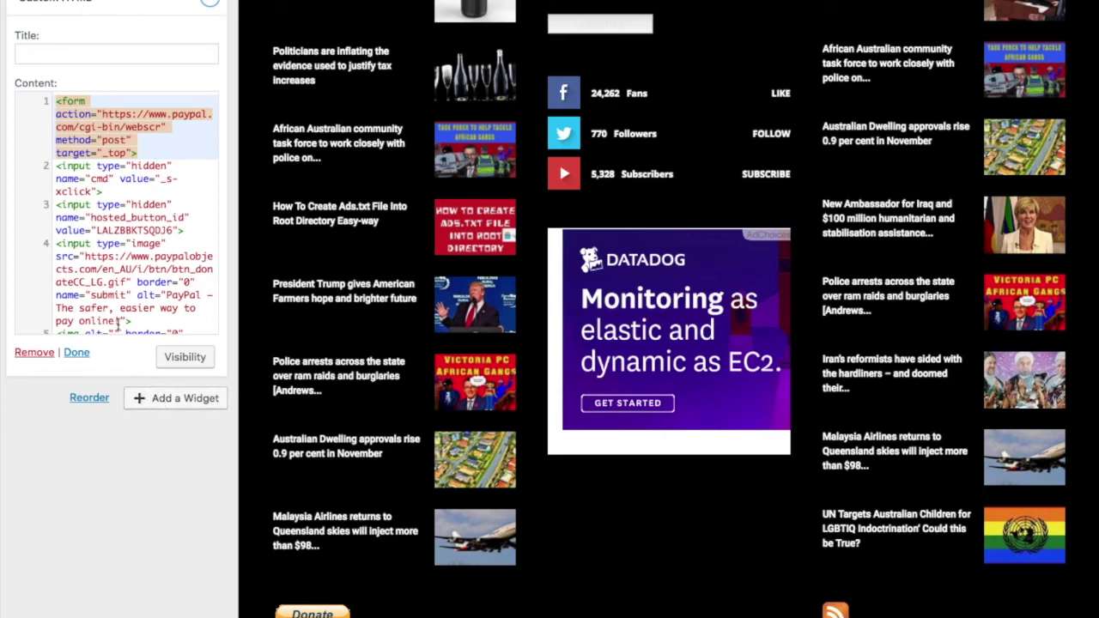
left_click(76, 354)
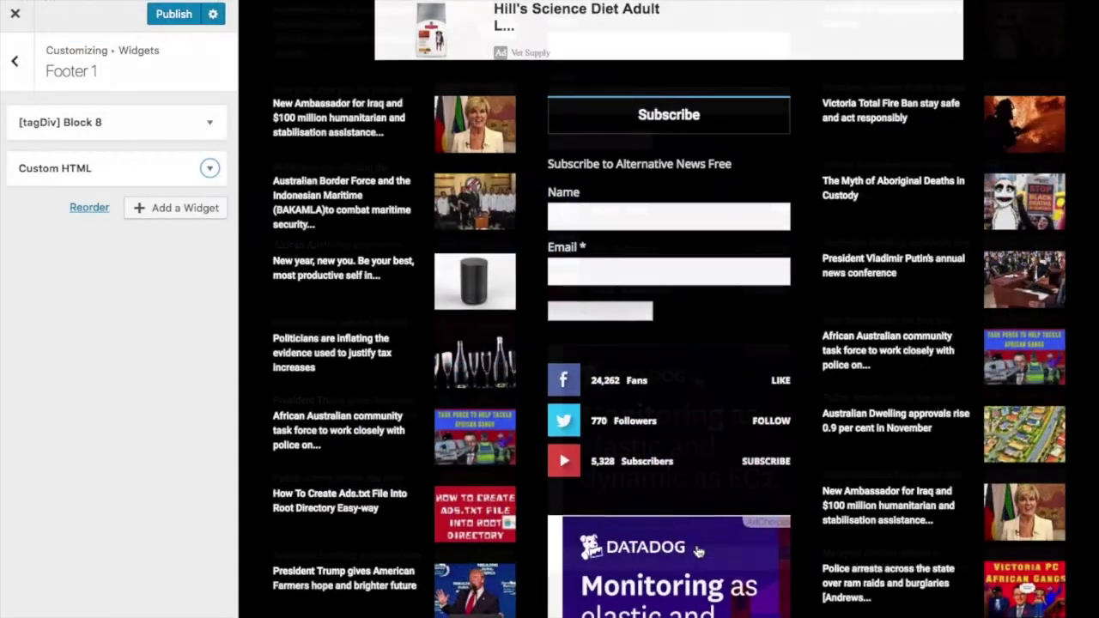
scroll(697, 551, "up", 1)
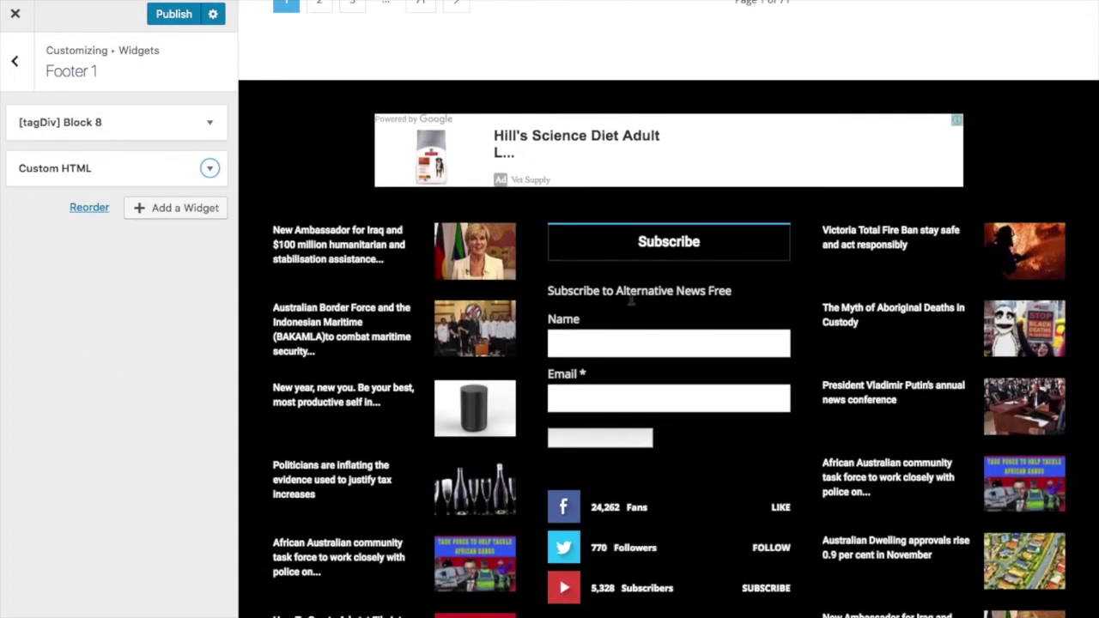
Switch to the Footer 2 widget area and look over its Social Counter widget and the list of available widgets
left_click(16, 64)
left_click(222, 191)
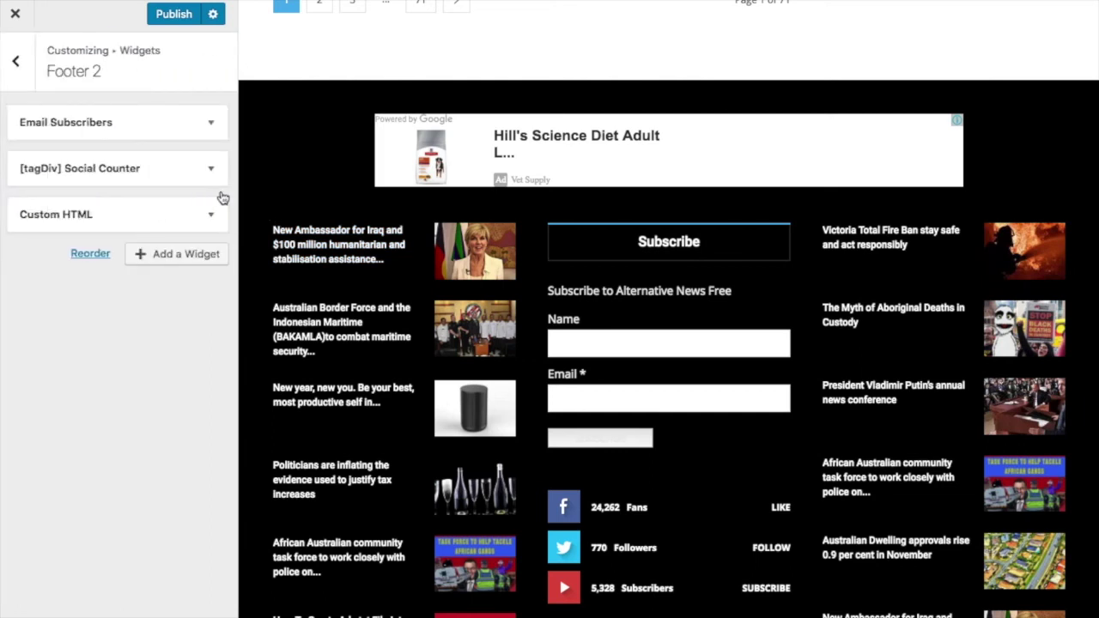
left_click(172, 255)
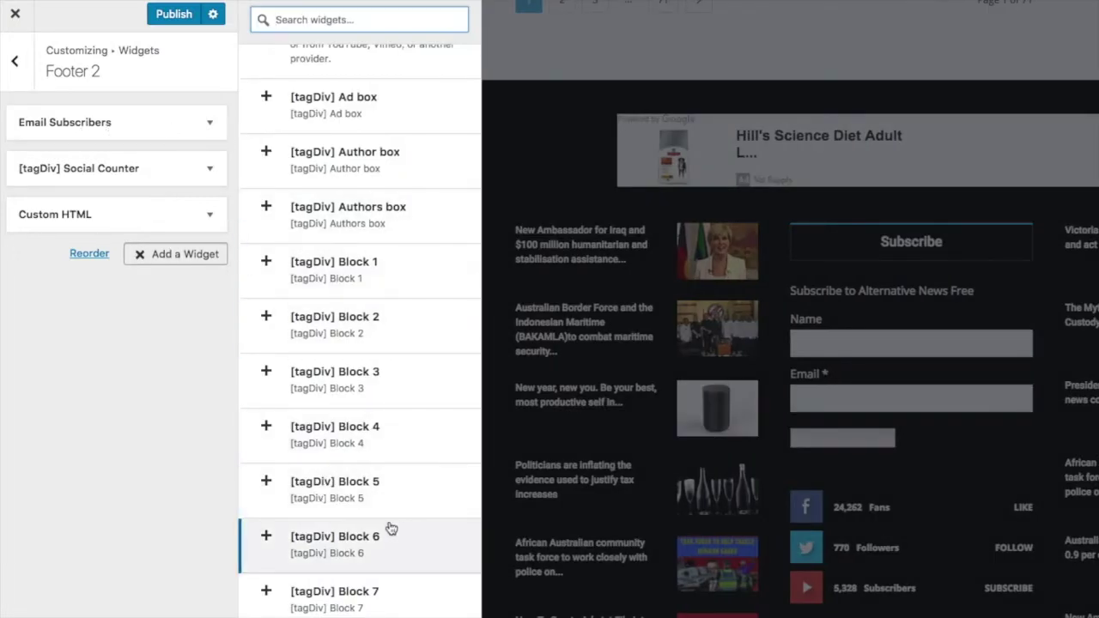
scroll(369, 511, "down", 1)
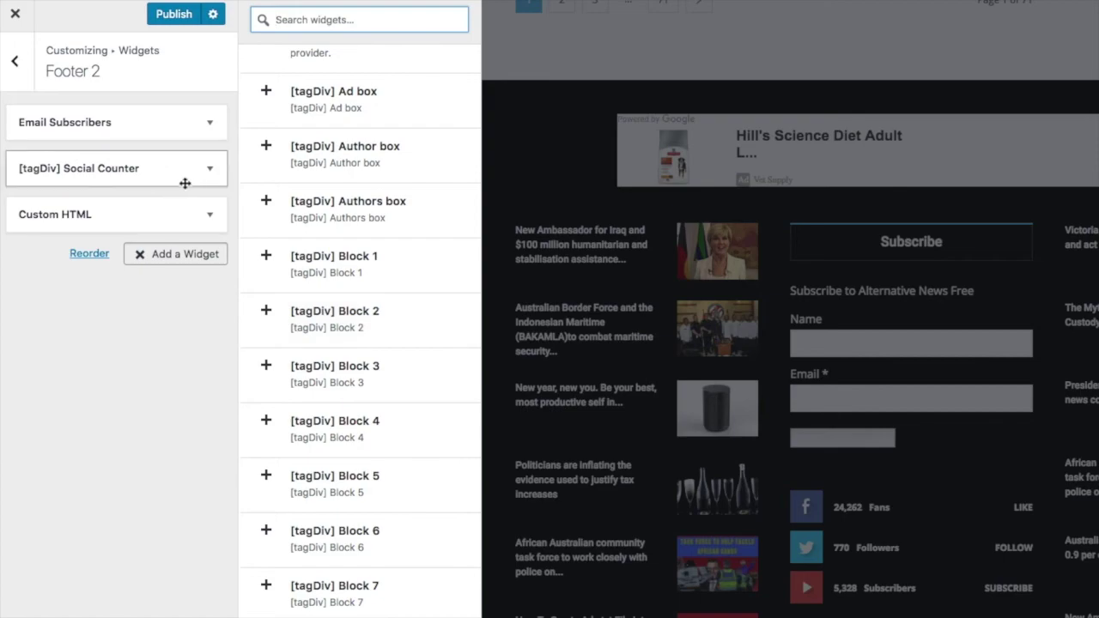
left_click(209, 170)
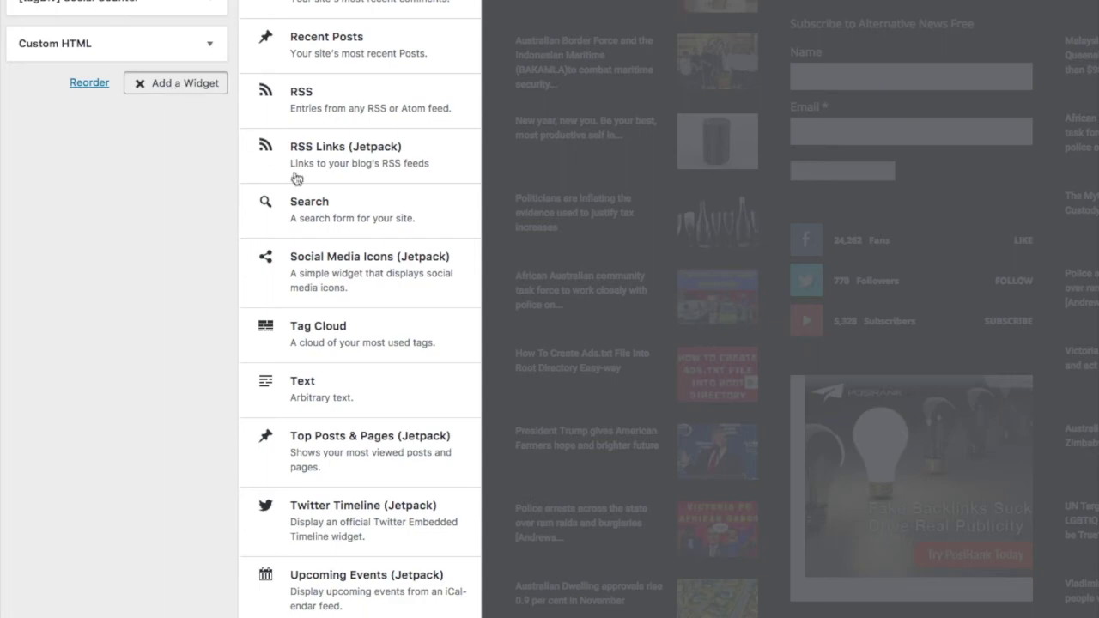
Find the Custom HTML widget among the available widgets, add it to Footer 2, and open the existing Custom HTML widget above it
scroll(407, 289, "up", 10)
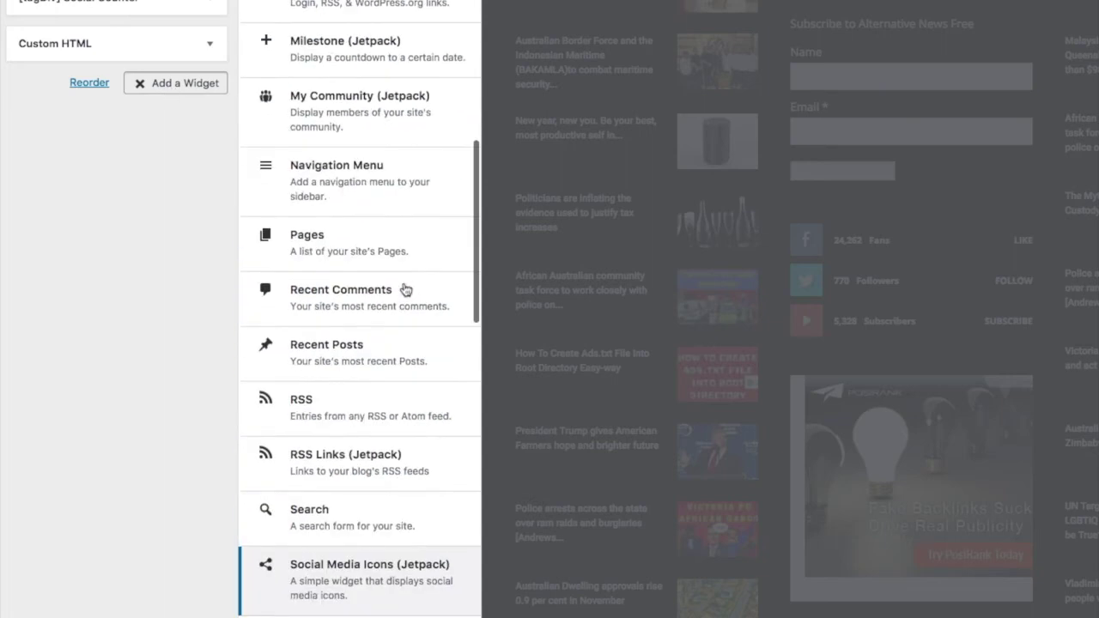
scroll(406, 289, "up", 6)
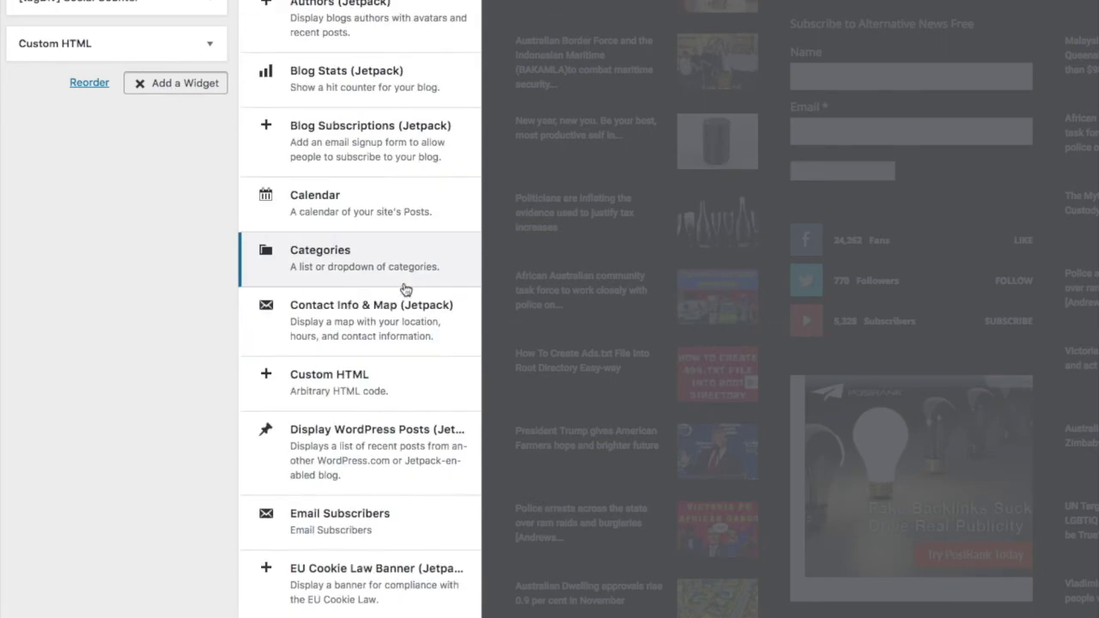
scroll(395, 287, "down", 5)
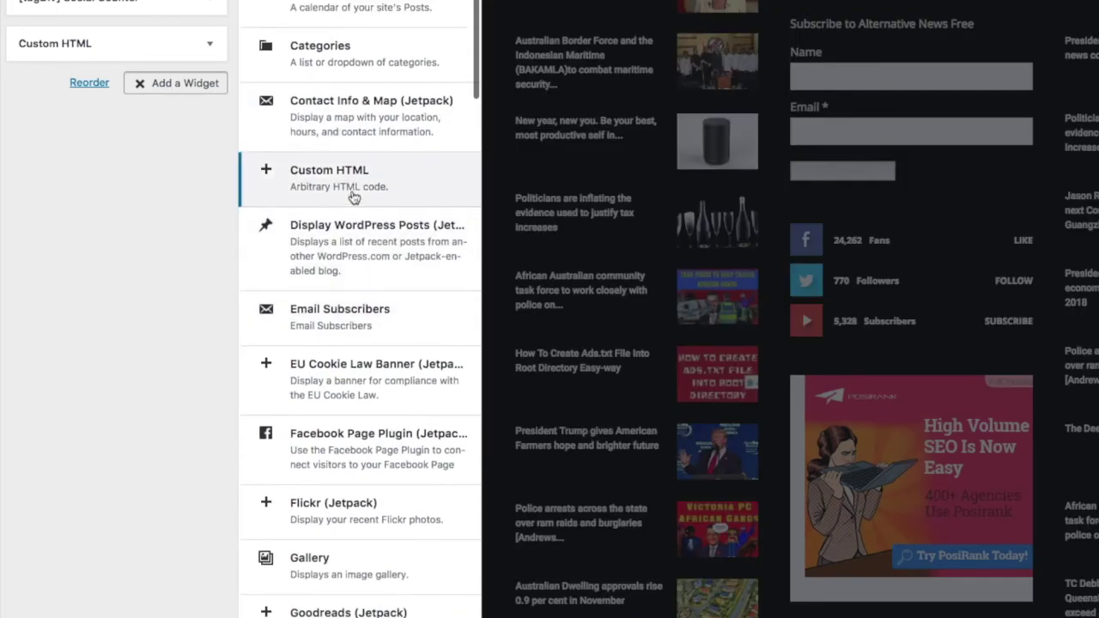
left_click(351, 180)
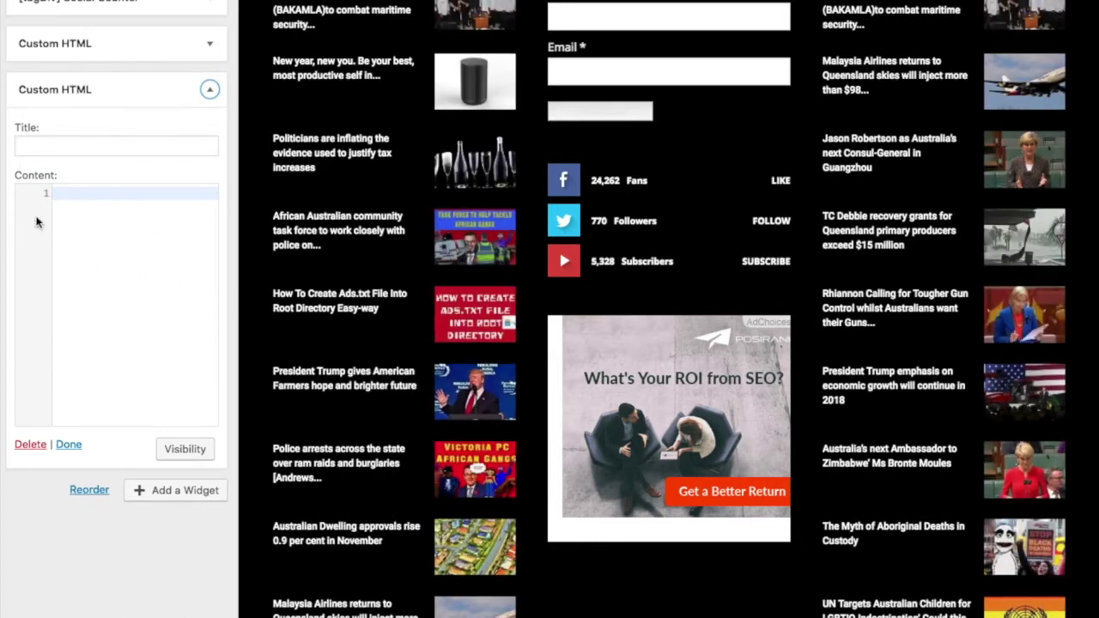
left_click(209, 44)
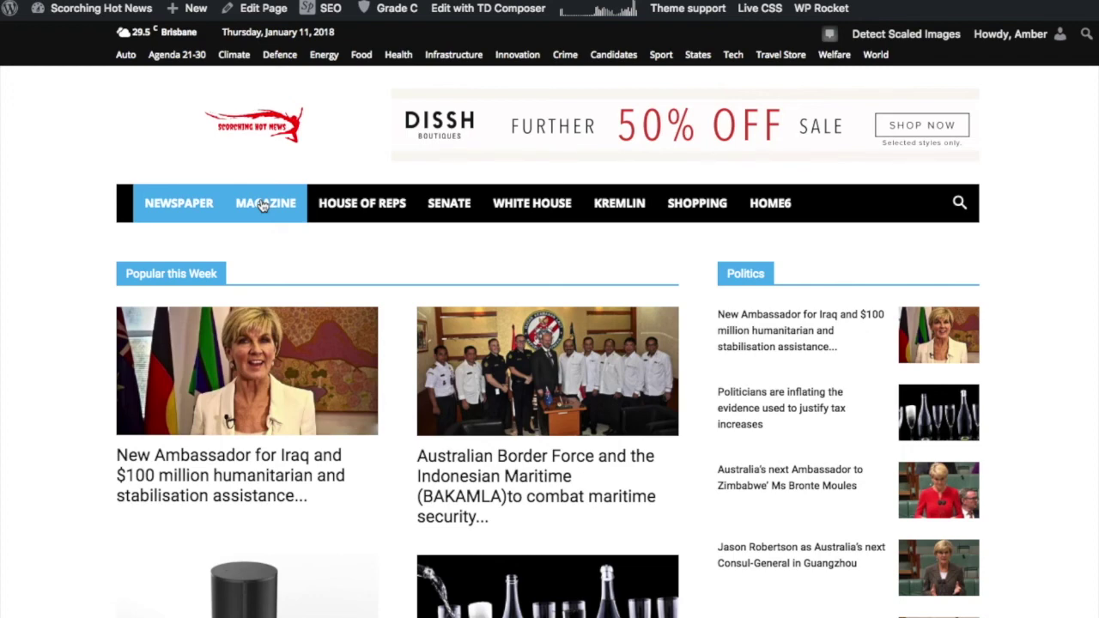
Open the Magazine page on the live site and examine its blocks from the weather section down to Tech and Defence
left_click(264, 206)
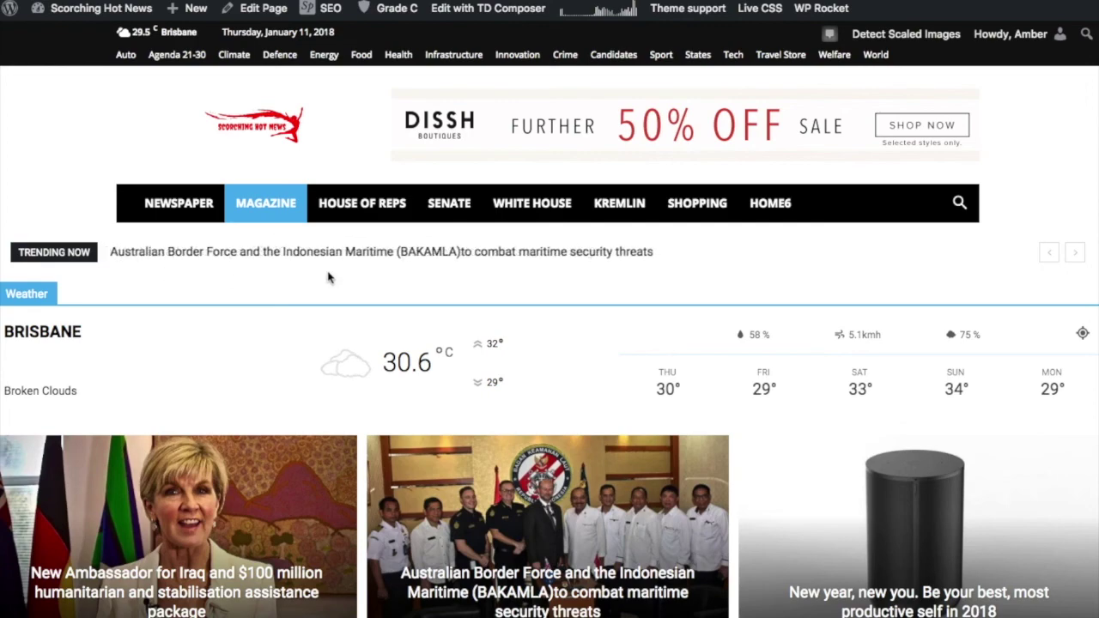
scroll(502, 284, "down", 4)
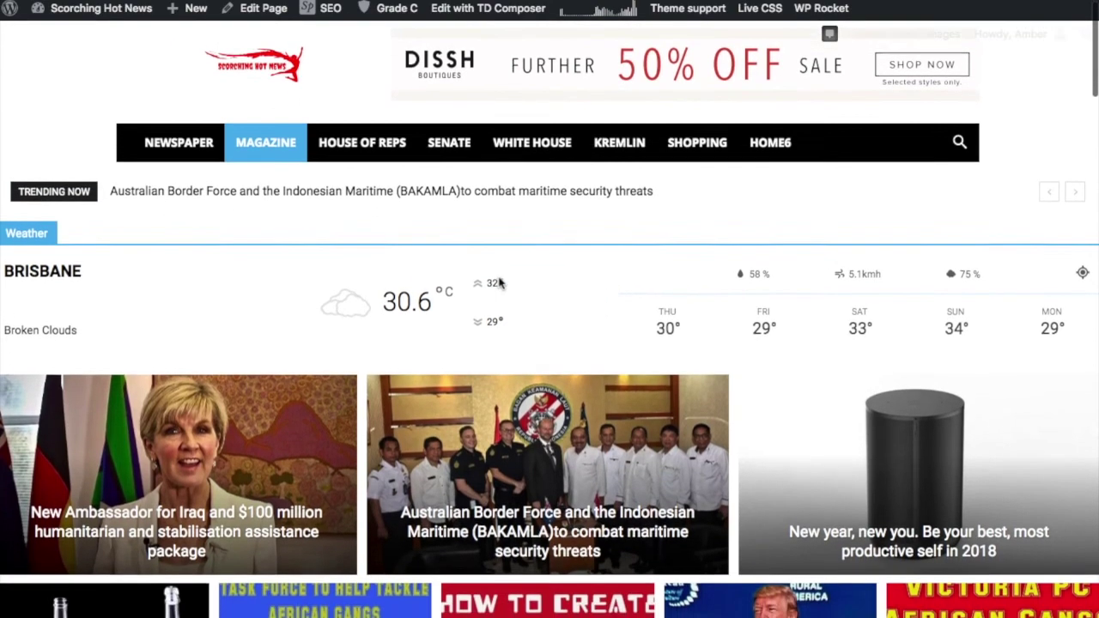
scroll(528, 345, "down", 5)
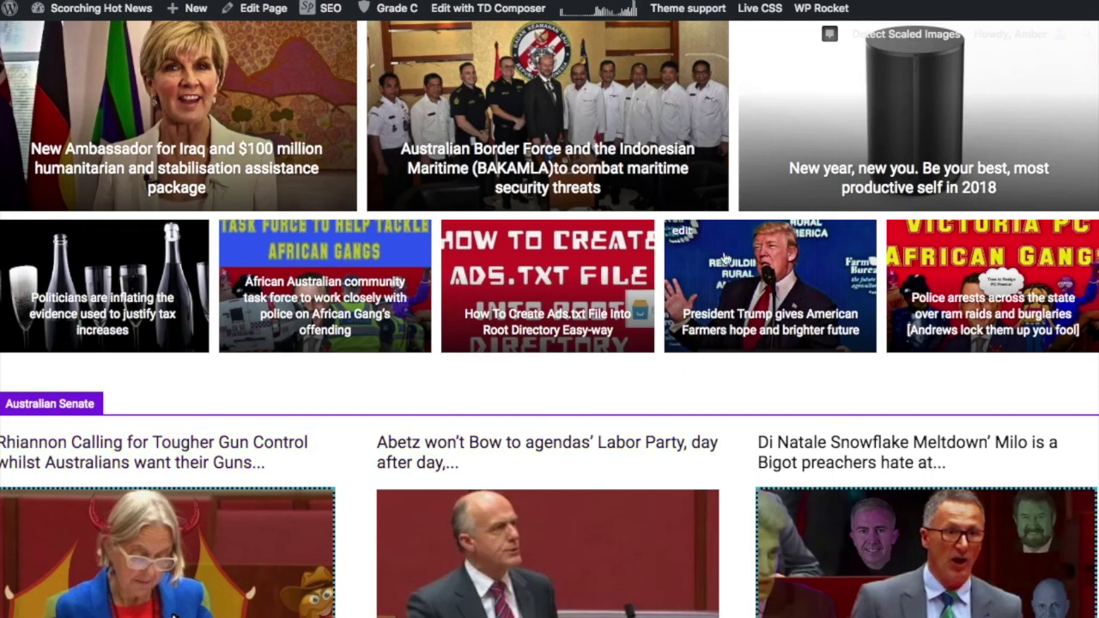
scroll(483, 349, "down", 10)
scroll(497, 365, "down", 15)
scroll(495, 365, "down", 13)
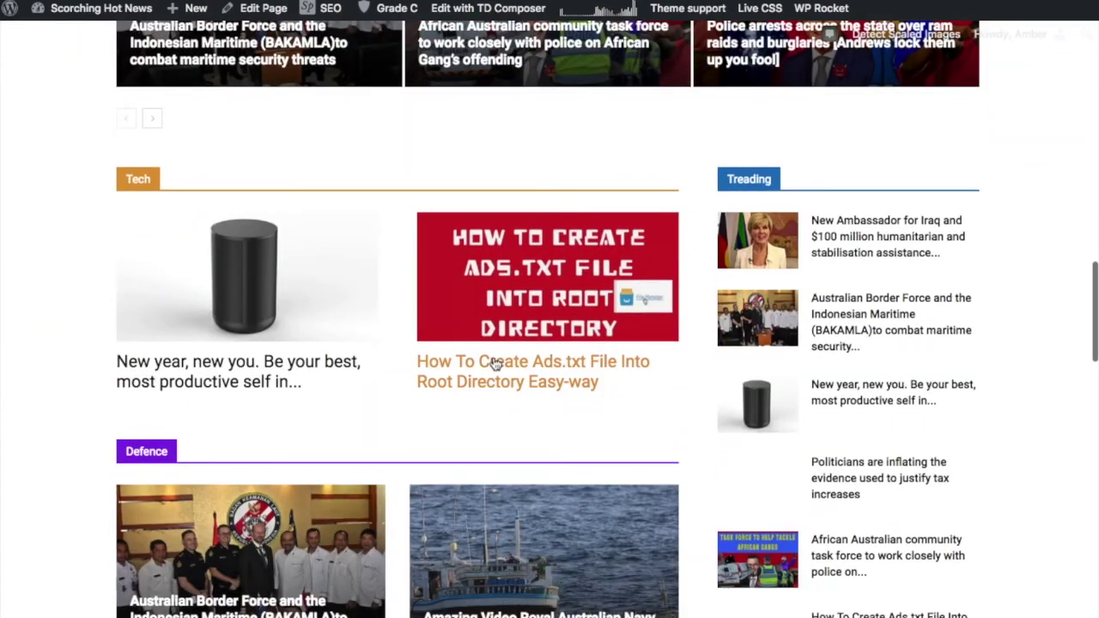
scroll(496, 365, "down", 8)
Examine the Magazine page's block layout back up from Defence through Crime Fighters to the House of Representatives section
scroll(493, 360, "up", 4)
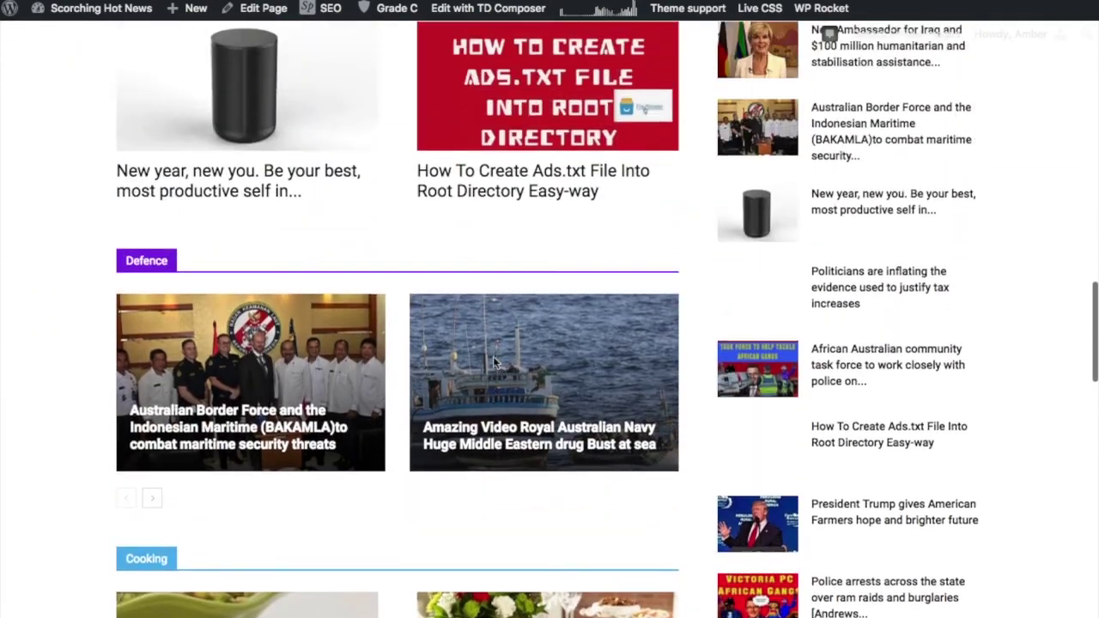
scroll(493, 361, "up", 1)
scroll(407, 352, "up", 4)
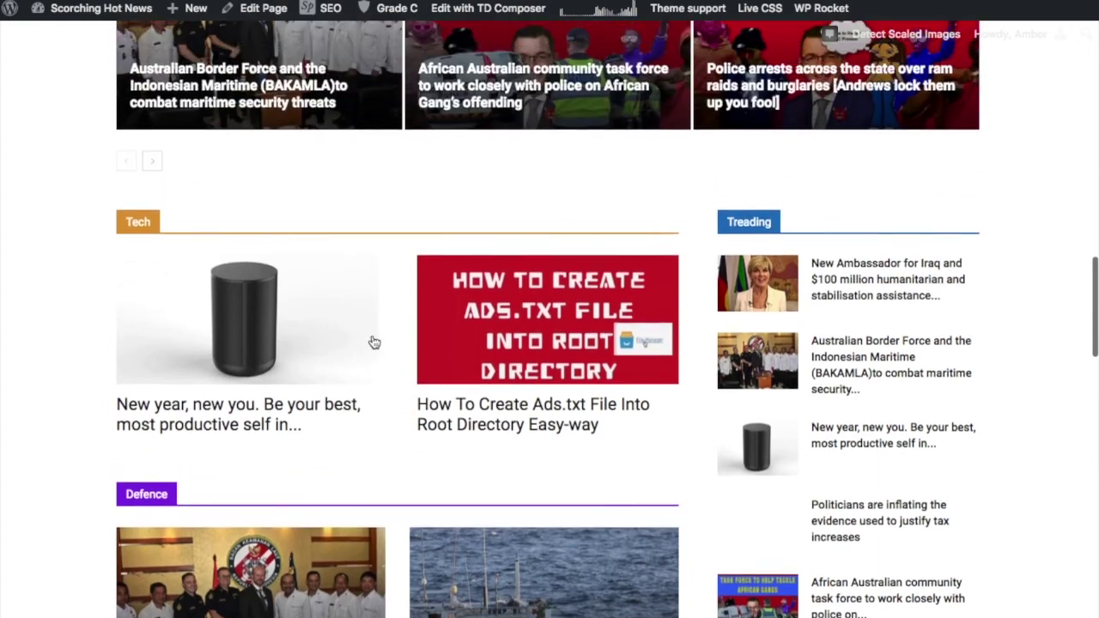
scroll(472, 359, "up", 3)
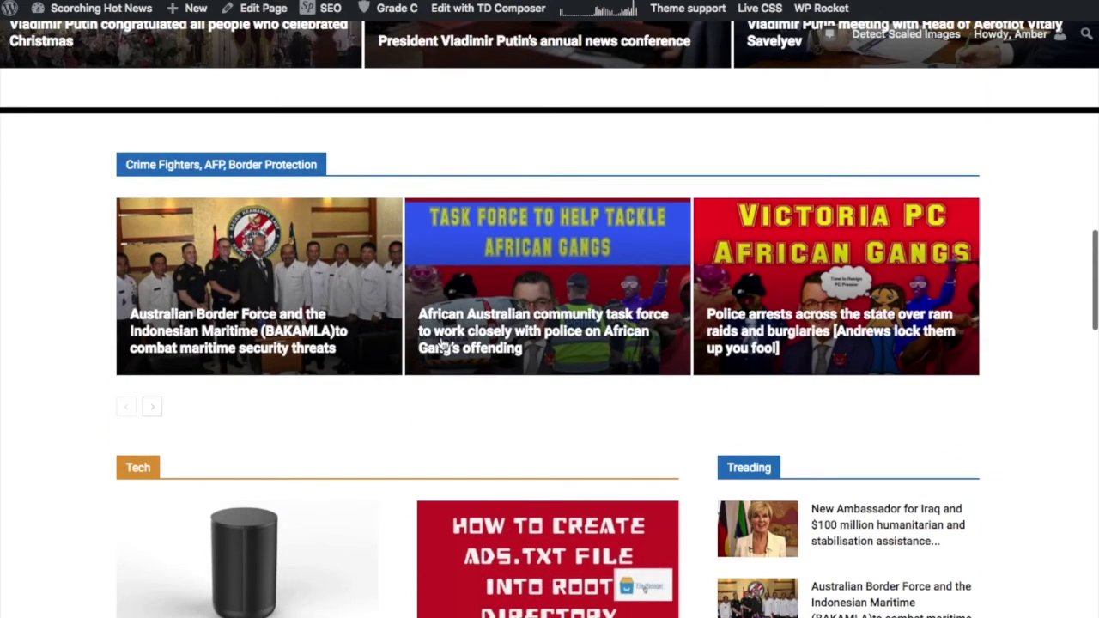
scroll(459, 234, "up", 7)
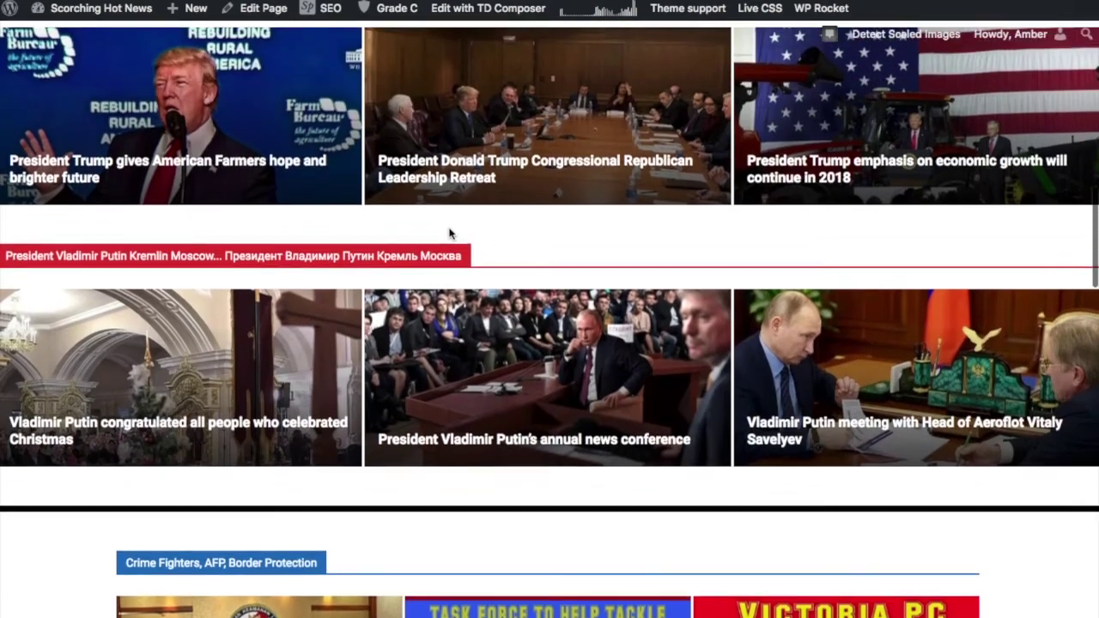
scroll(244, 311, "up", 10)
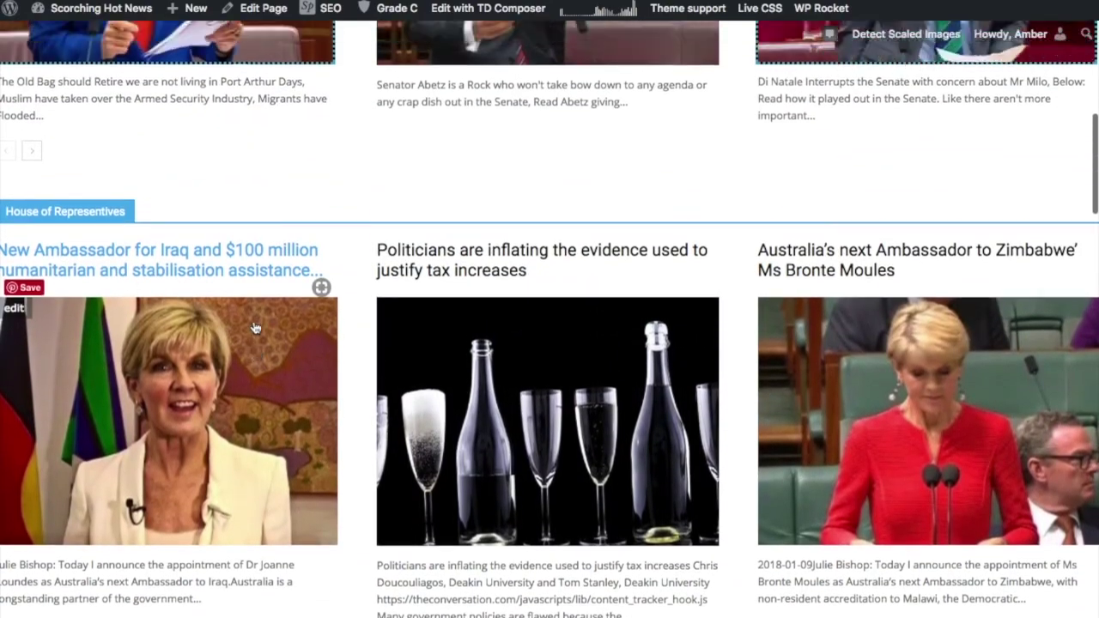
Examine the Magazine page's blocks from House of Representatives through the coupon offers and Latest Articles down to the footer widgets
scroll(275, 335, "up", 6)
scroll(271, 321, "down", 20)
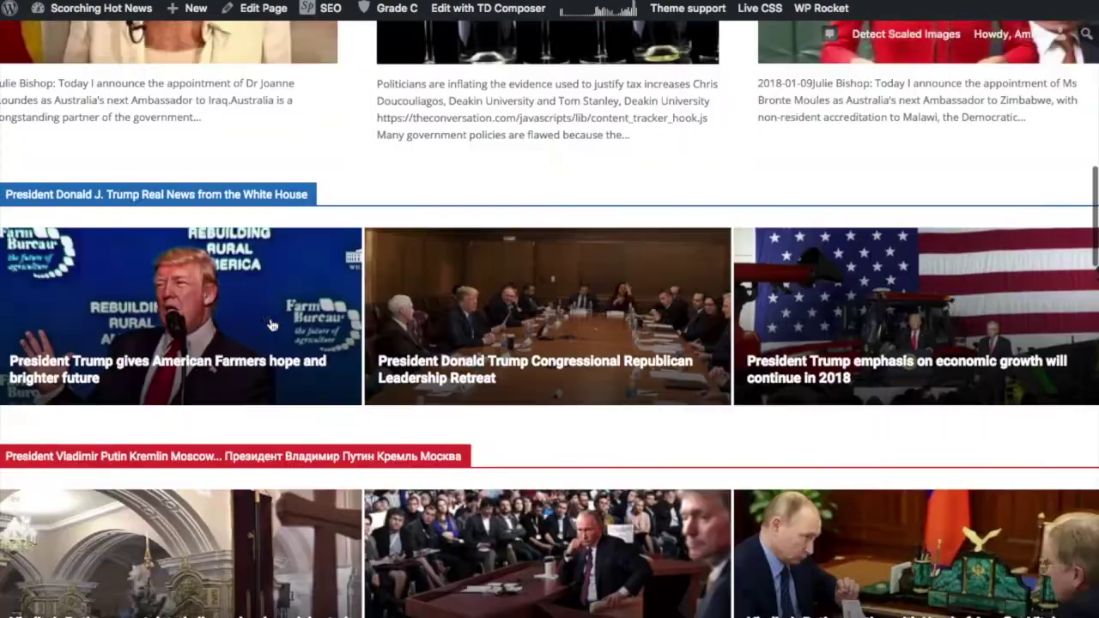
scroll(271, 321, "down", 7)
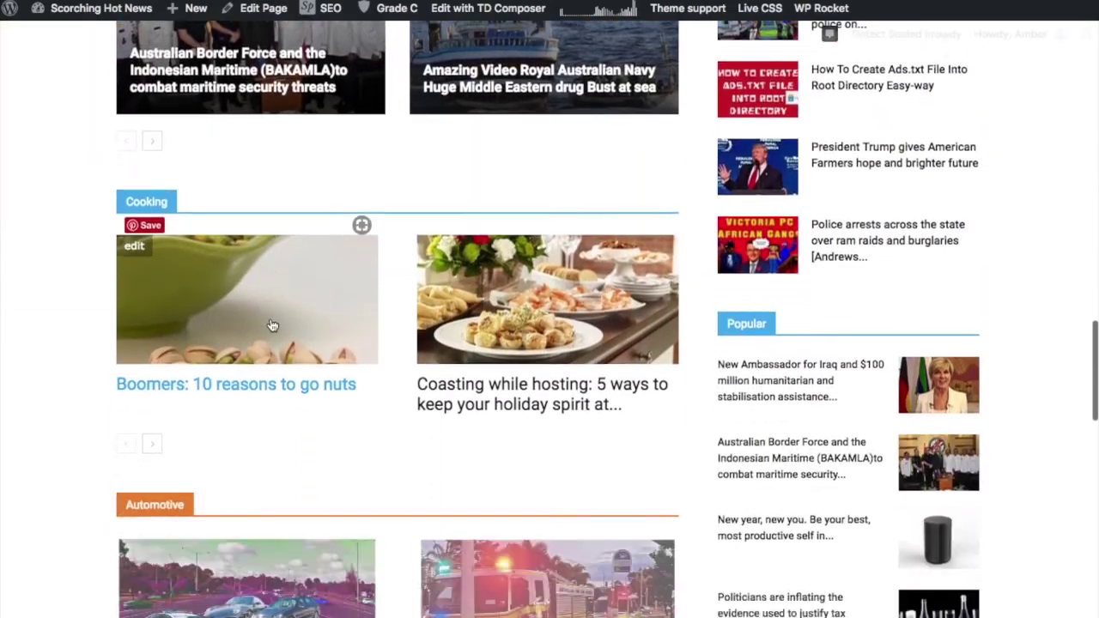
scroll(271, 321, "down", 15)
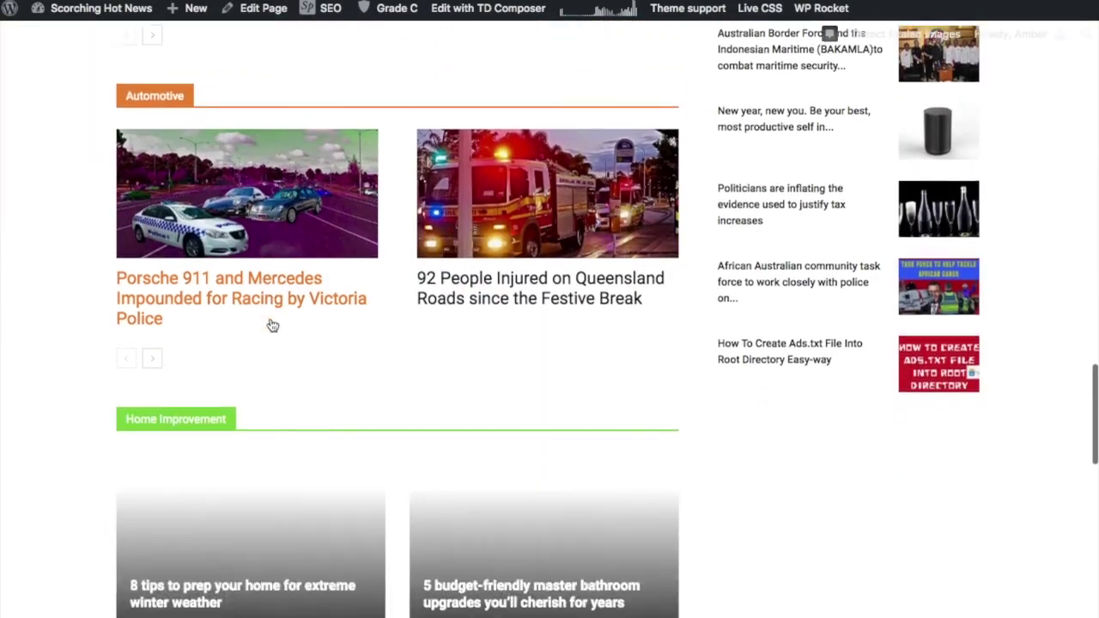
scroll(271, 323, "down", 9)
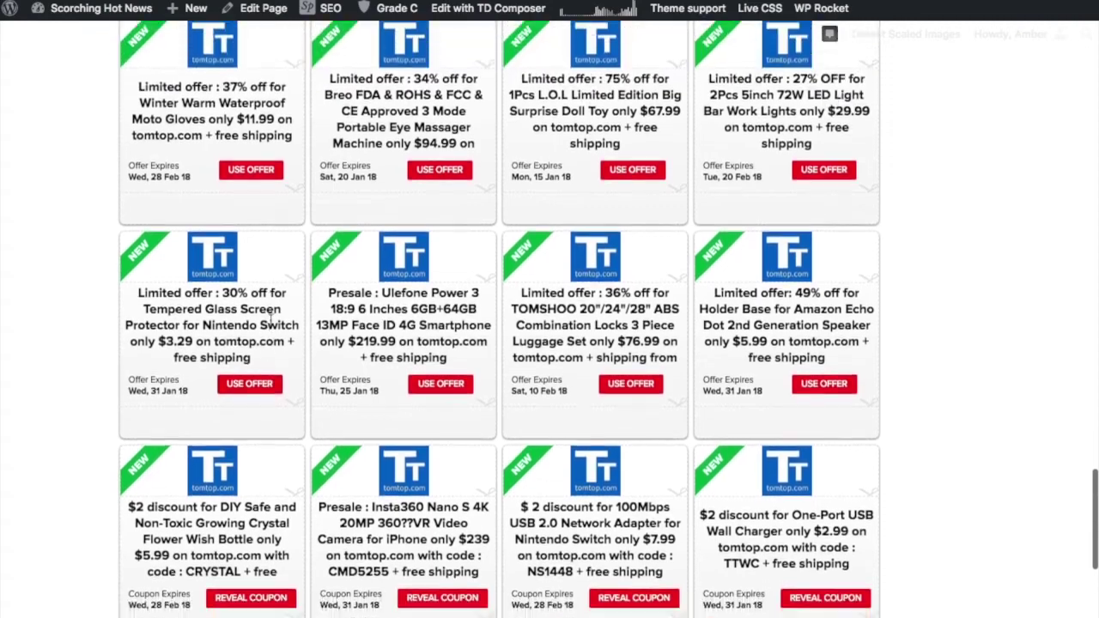
scroll(273, 328, "down", 5)
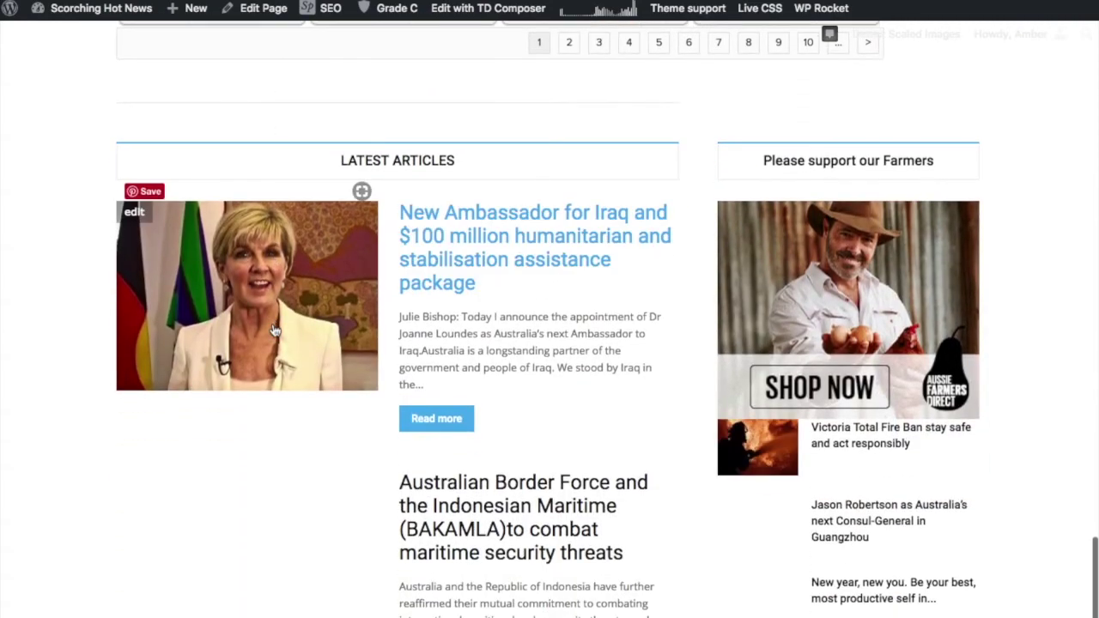
scroll(273, 330, "down", 10)
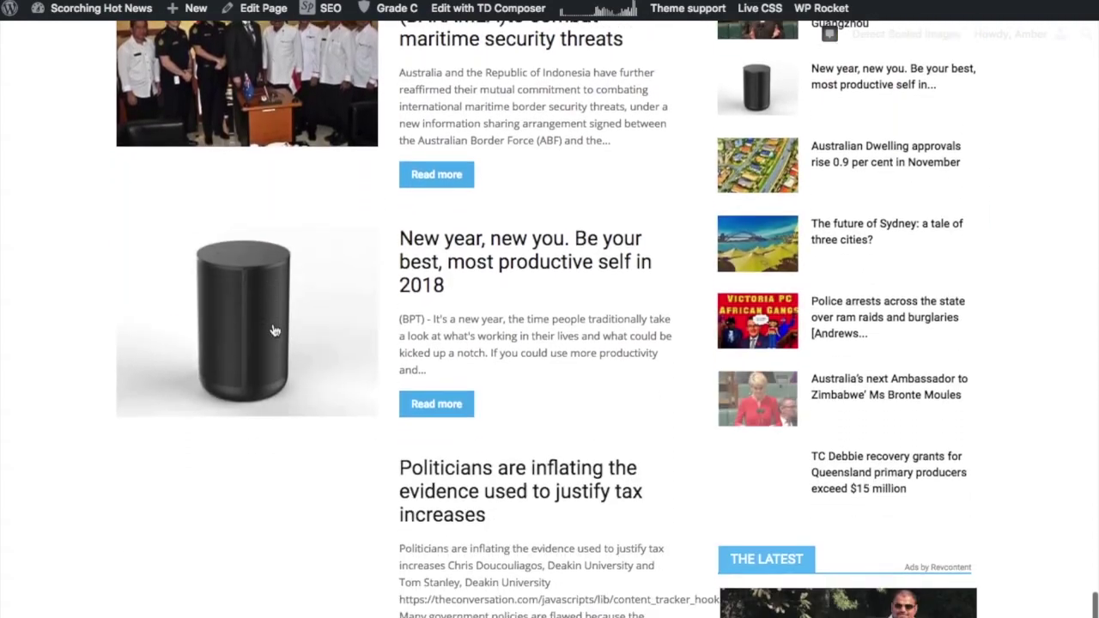
scroll(273, 329, "down", 20)
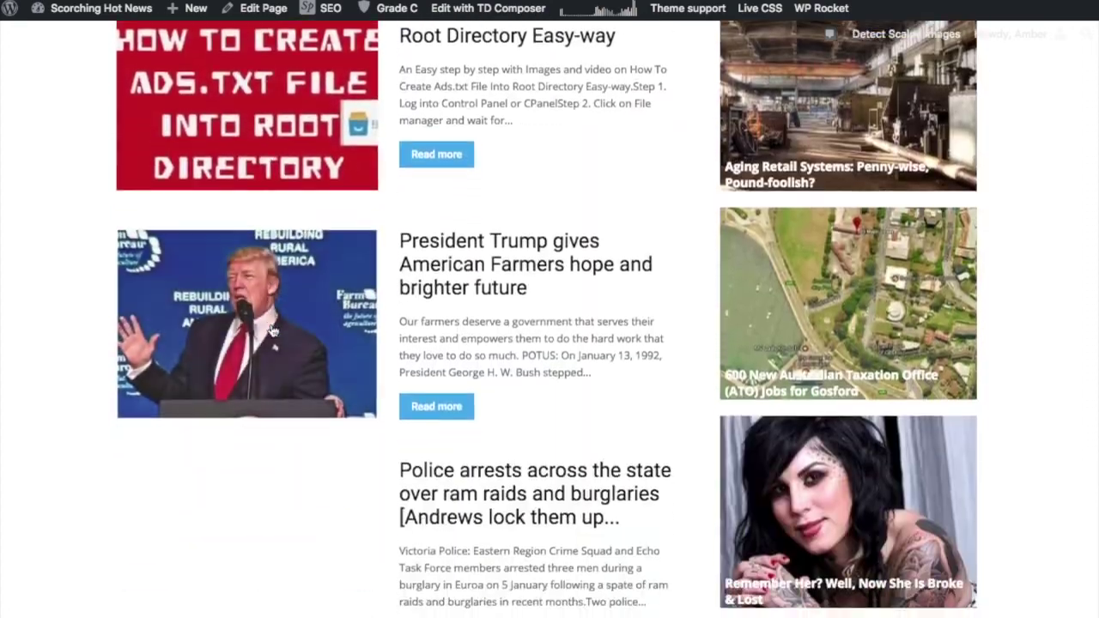
scroll(268, 327, "down", 12)
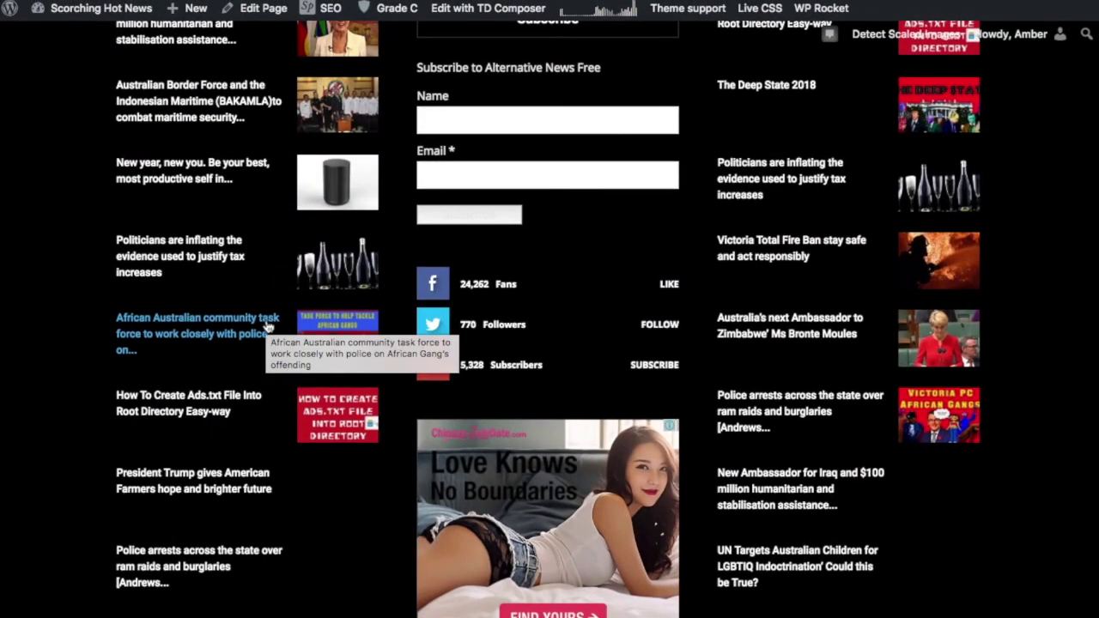
Review the Magazine page from the footer back up to the navigation menu and Weather block
scroll(268, 327, "up", 15)
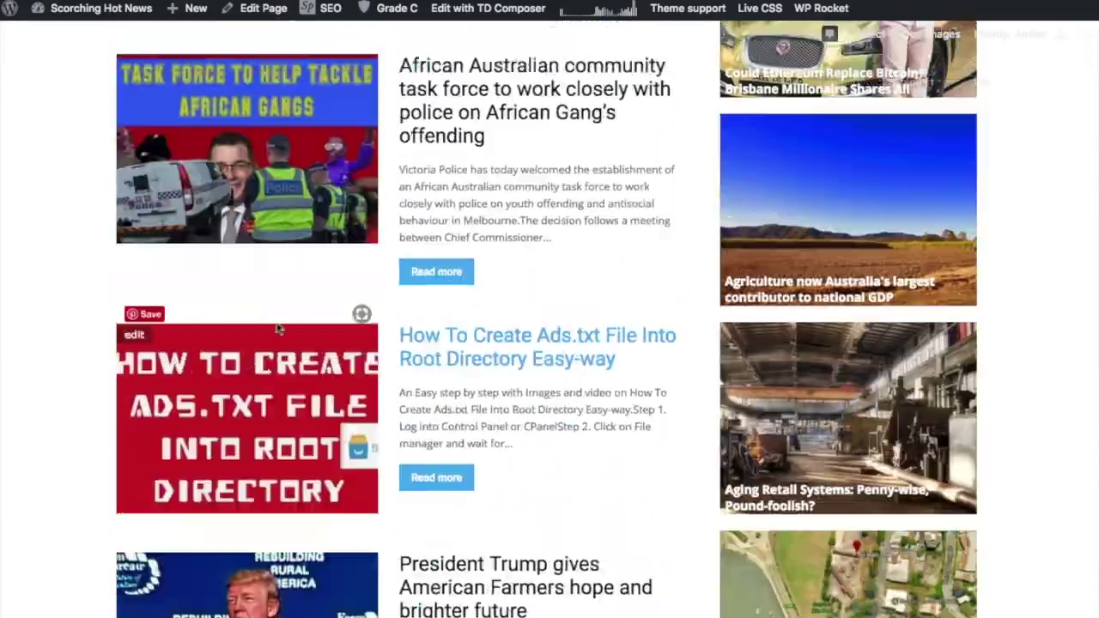
scroll(278, 329, "up", 20)
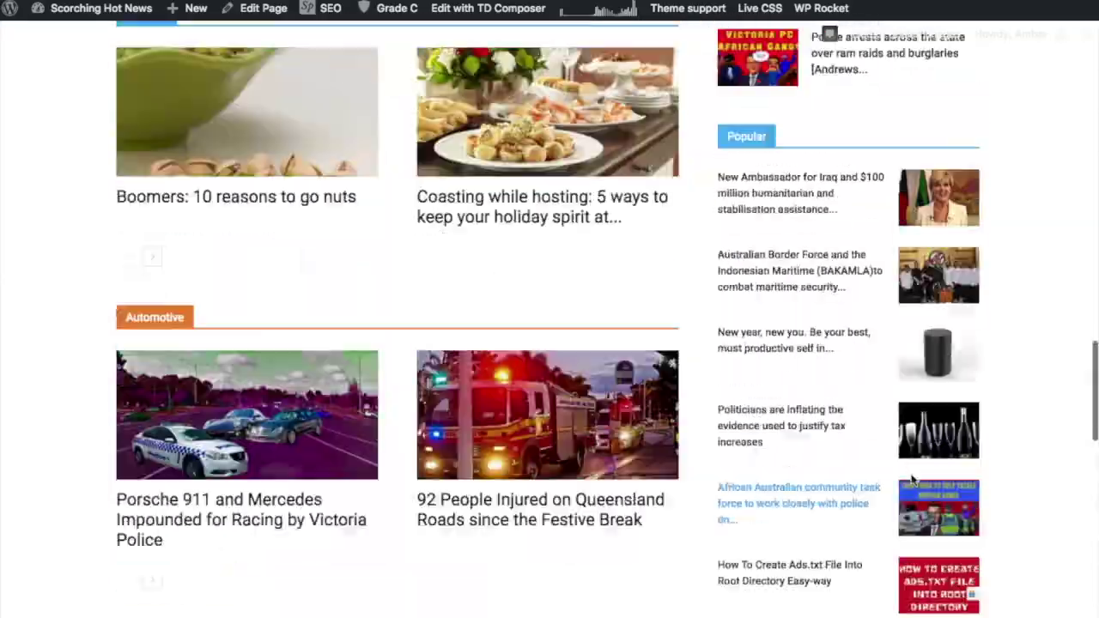
scroll(913, 481, "up", 20)
scroll(518, 440, "up", 2)
scroll(510, 437, "down", 3)
scroll(510, 436, "up", 6)
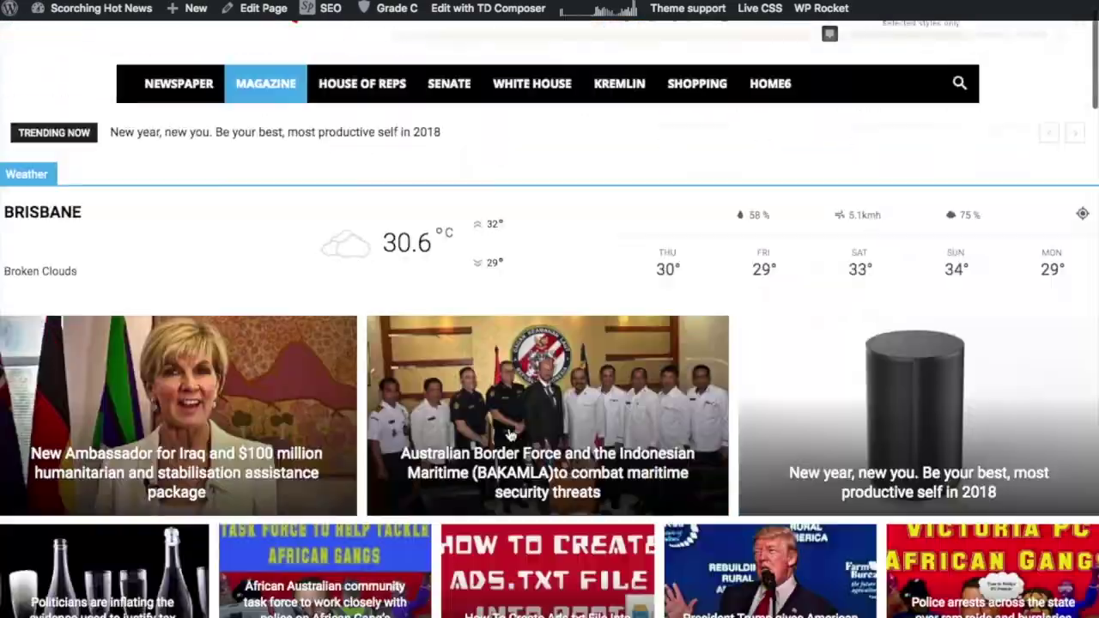
Compare the Magazine page's full-width Senate, White House and Kremlin blocks with the coupon offers and the Cooking, Automotive and Home Improvement sections
scroll(510, 436, "down", 15)
scroll(509, 435, "down", 20)
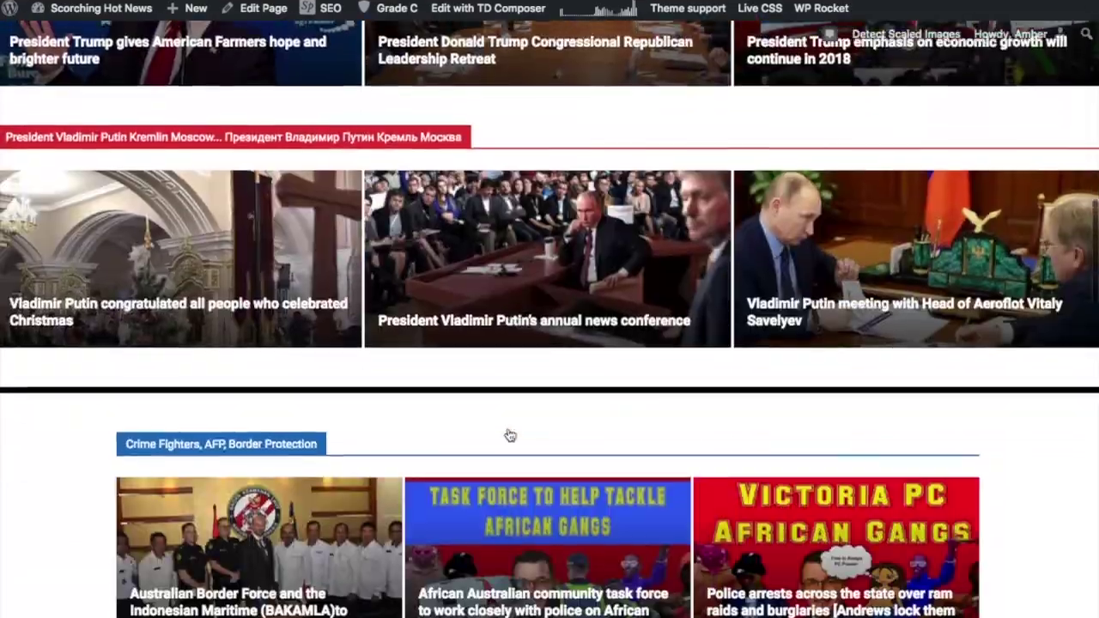
scroll(509, 435, "down", 20)
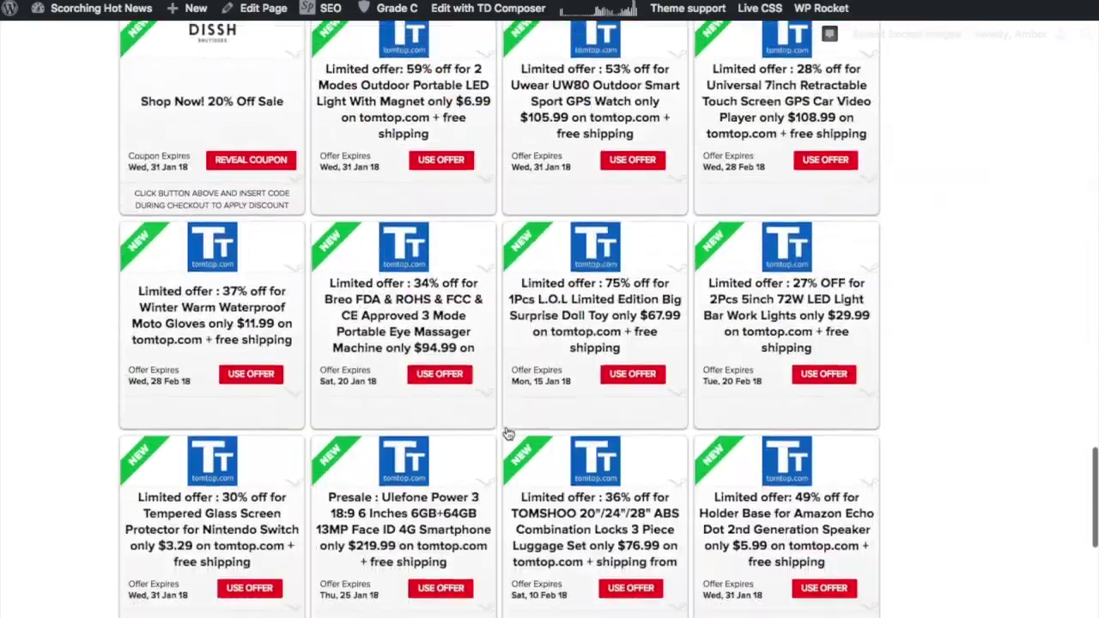
scroll(507, 433, "up", 20)
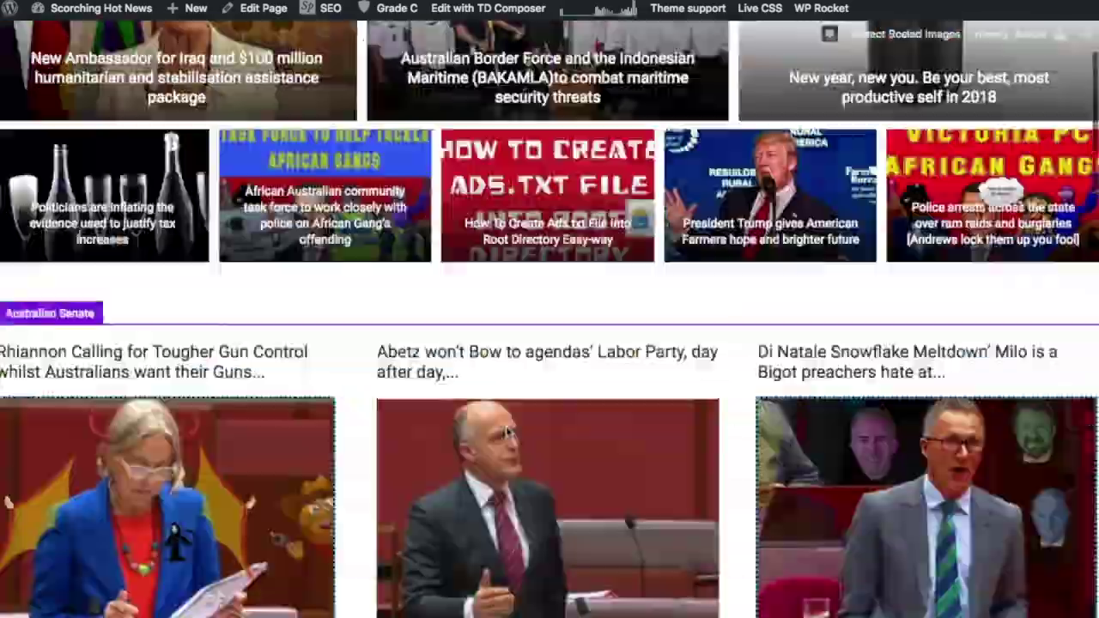
scroll(506, 431, "down", 10)
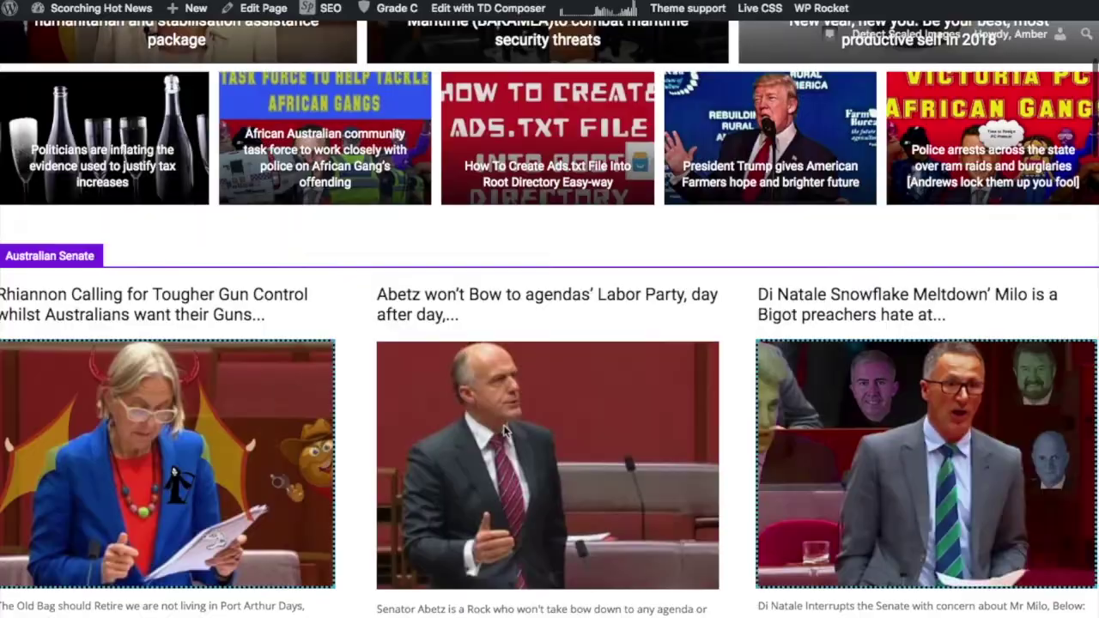
scroll(505, 431, "up", 10)
scroll(506, 432, "down", 15)
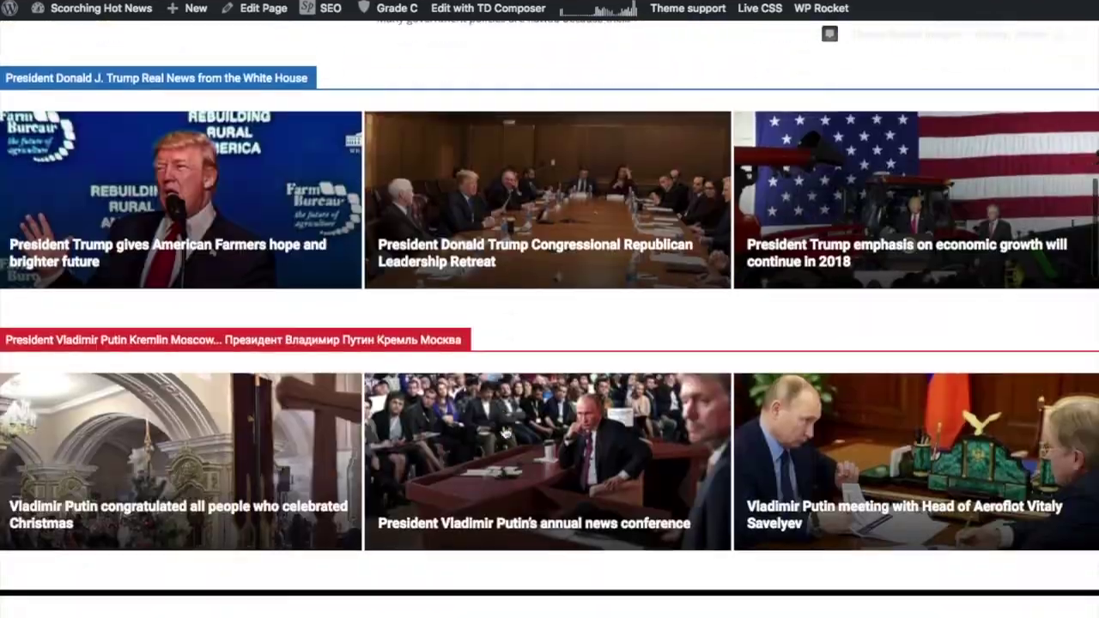
scroll(503, 431, "down", 10)
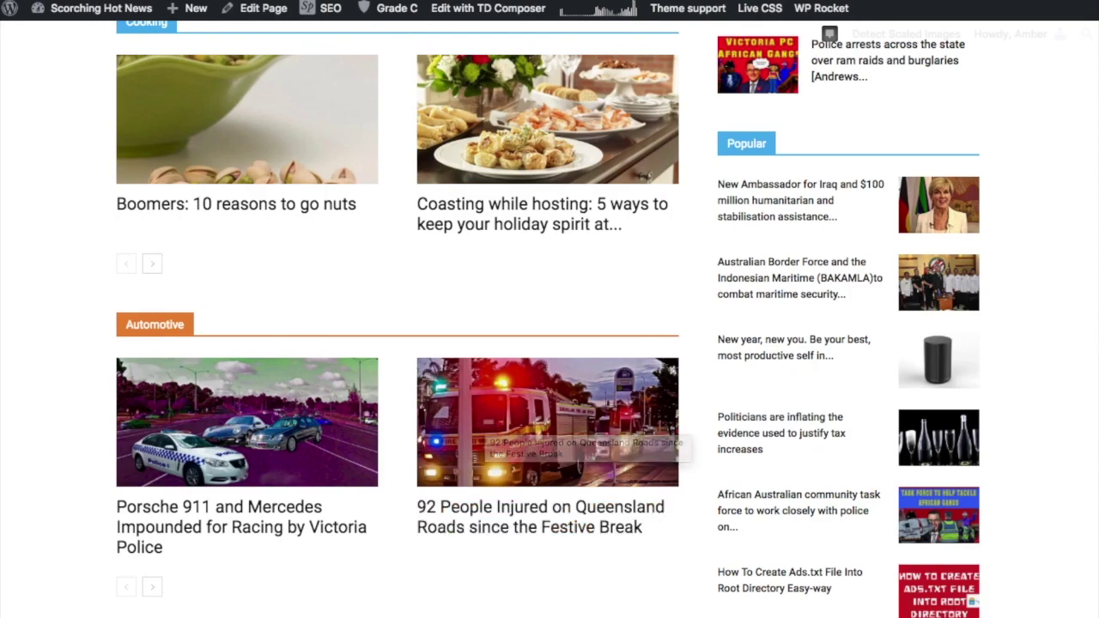
scroll(550, 344, "down", 10)
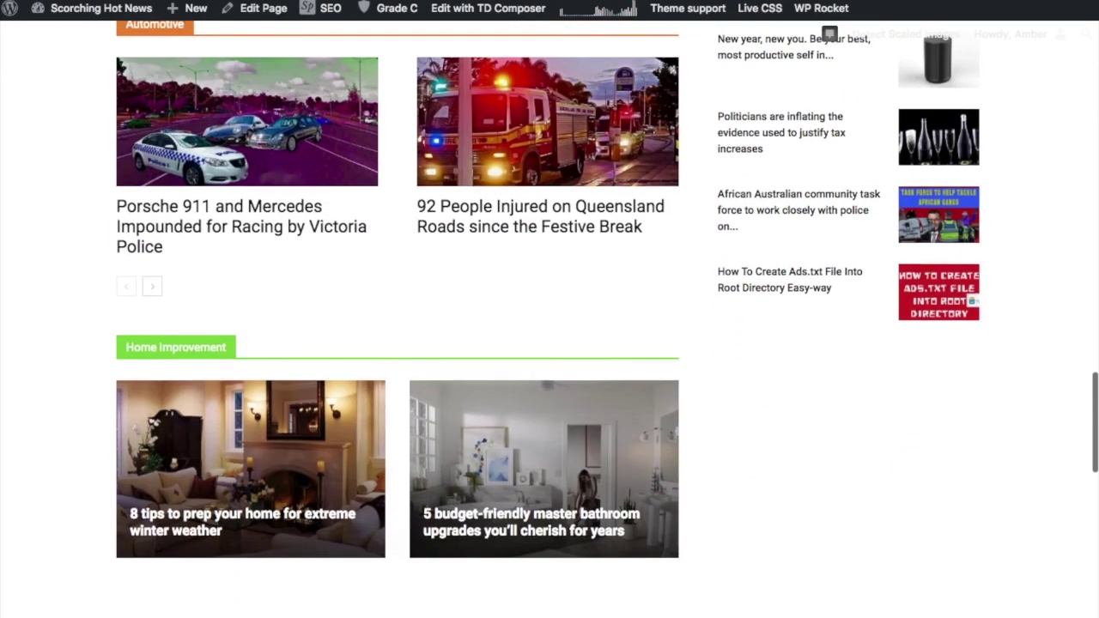